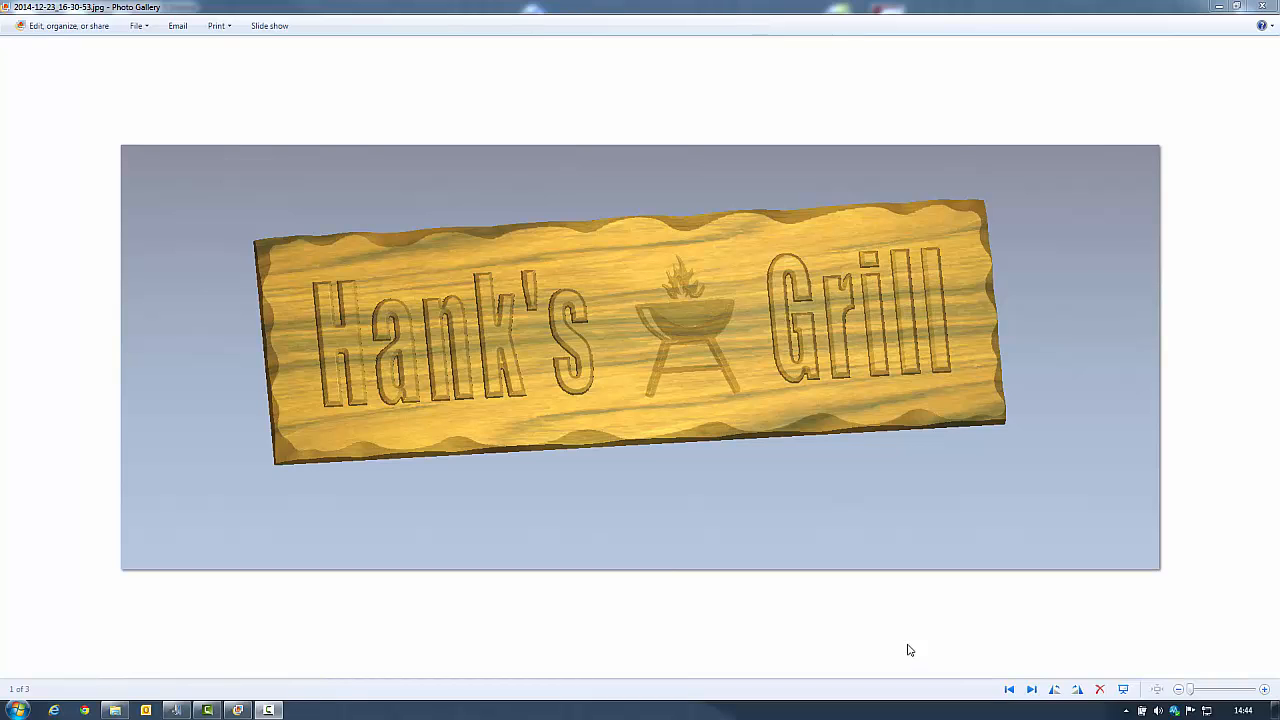
# Switch to ArtCAM Express, create a 543 x 448 mm model from sign.jpg using its image size, and partly fade the bitmap.
pyautogui.click(177, 709)
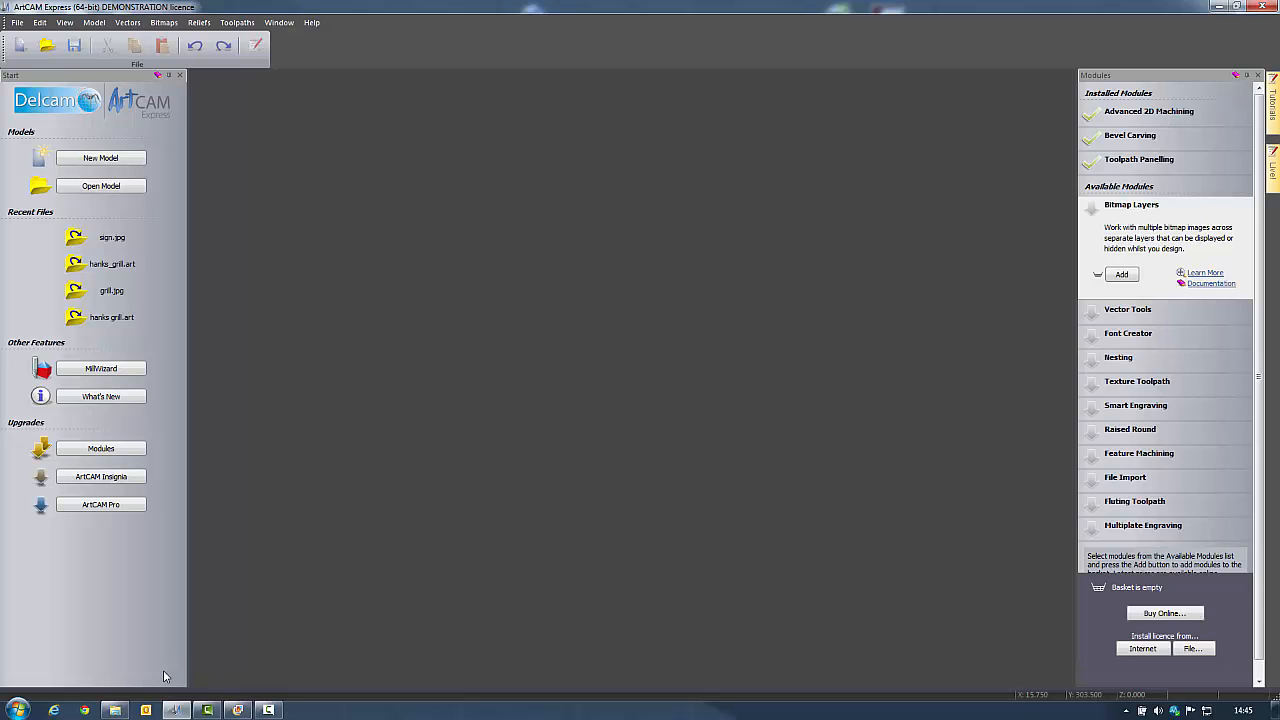
pyautogui.click(115, 709)
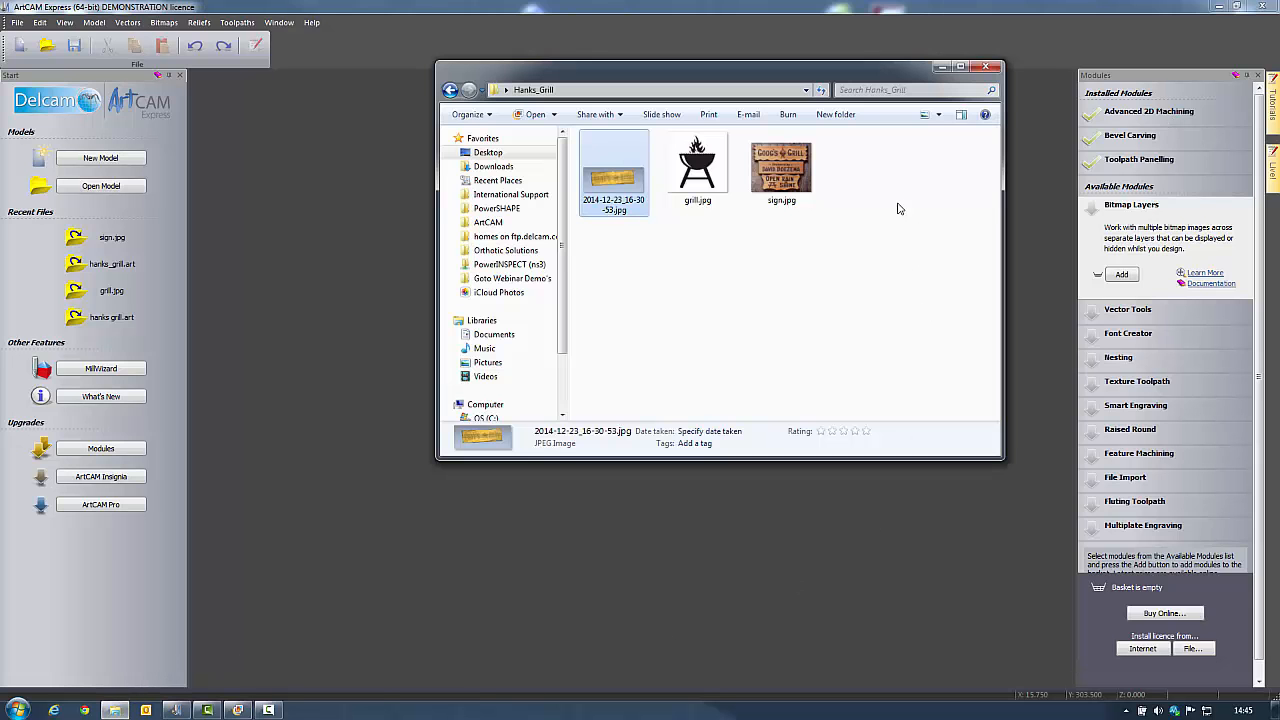
pyautogui.moveTo(781, 170); pyautogui.dragTo(359, 306)
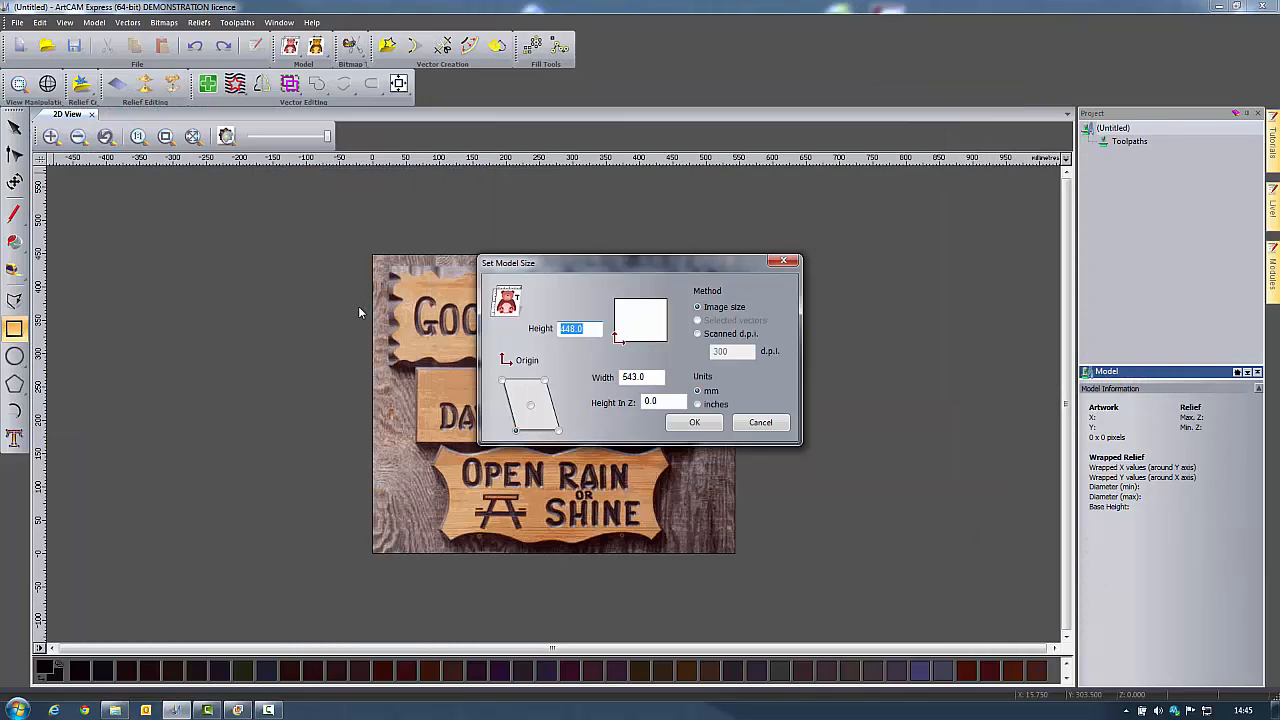
pyautogui.click(698, 423)
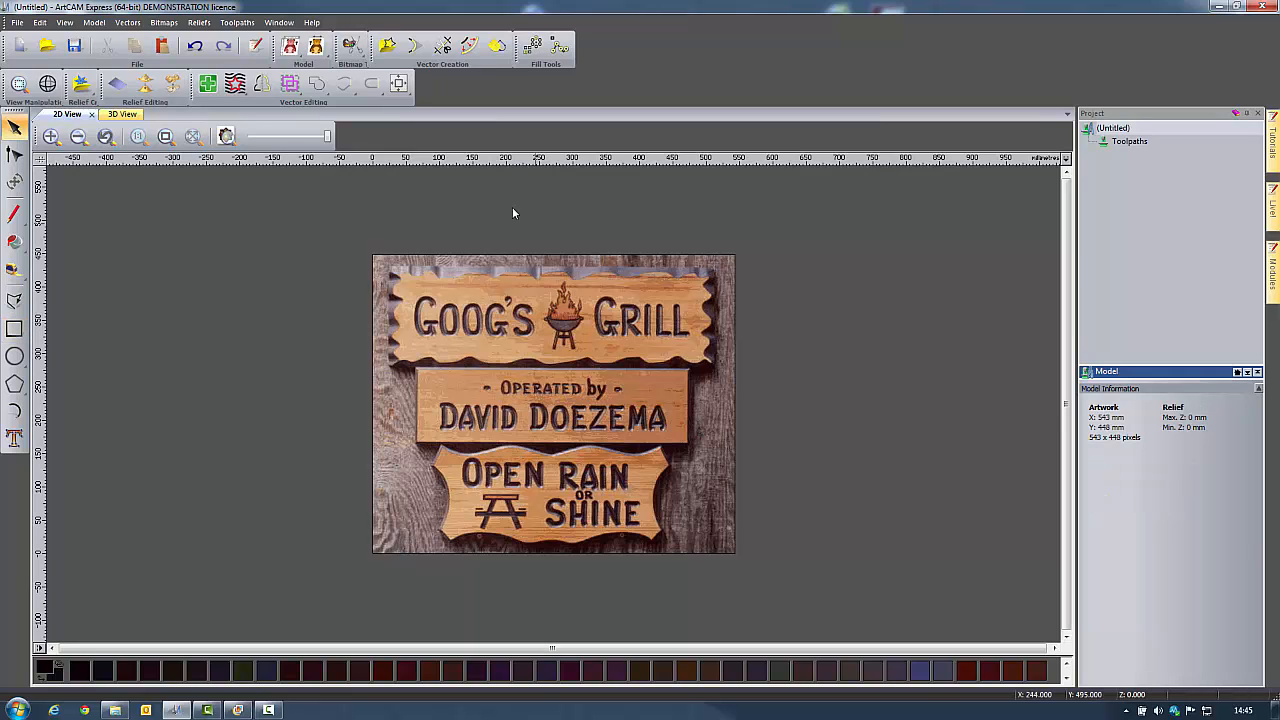
pyautogui.moveTo(328, 137); pyautogui.dragTo(297, 143)
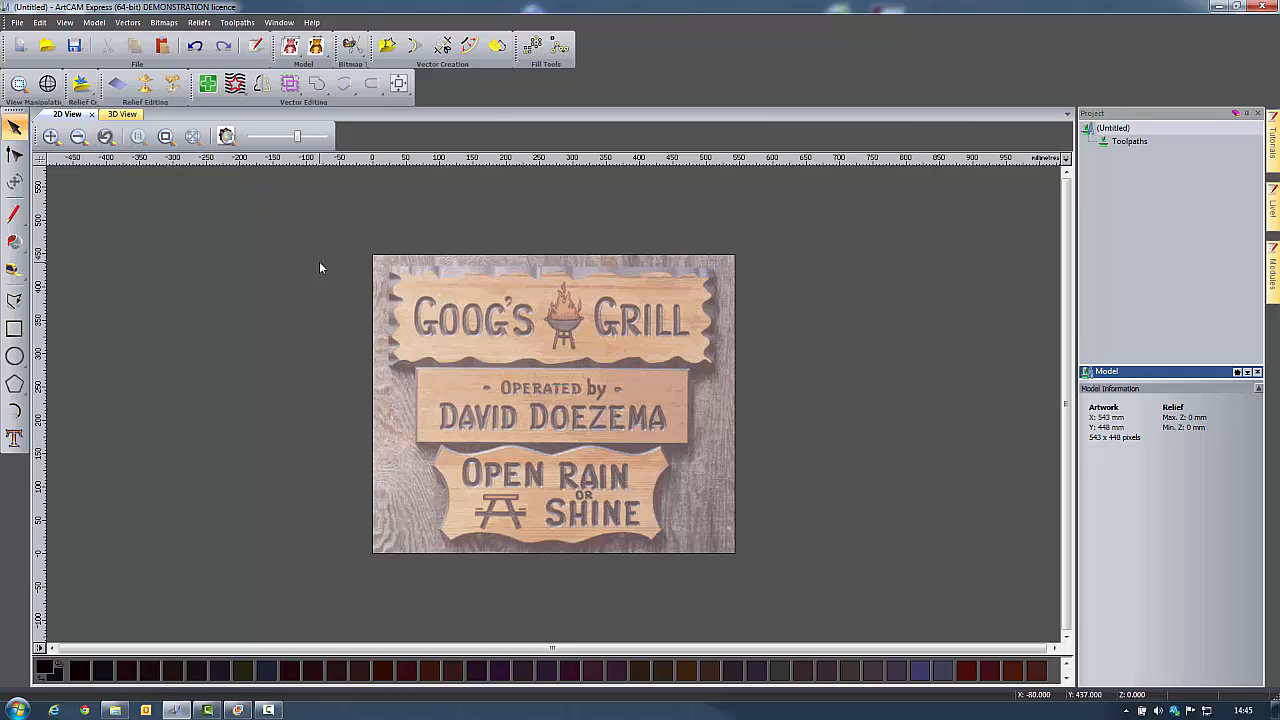
# Draw a rectangle about 490.5 mm wide and 156.5 mm high around the "Goog's Grill" board.
pyautogui.scroll(2, 410, 262)
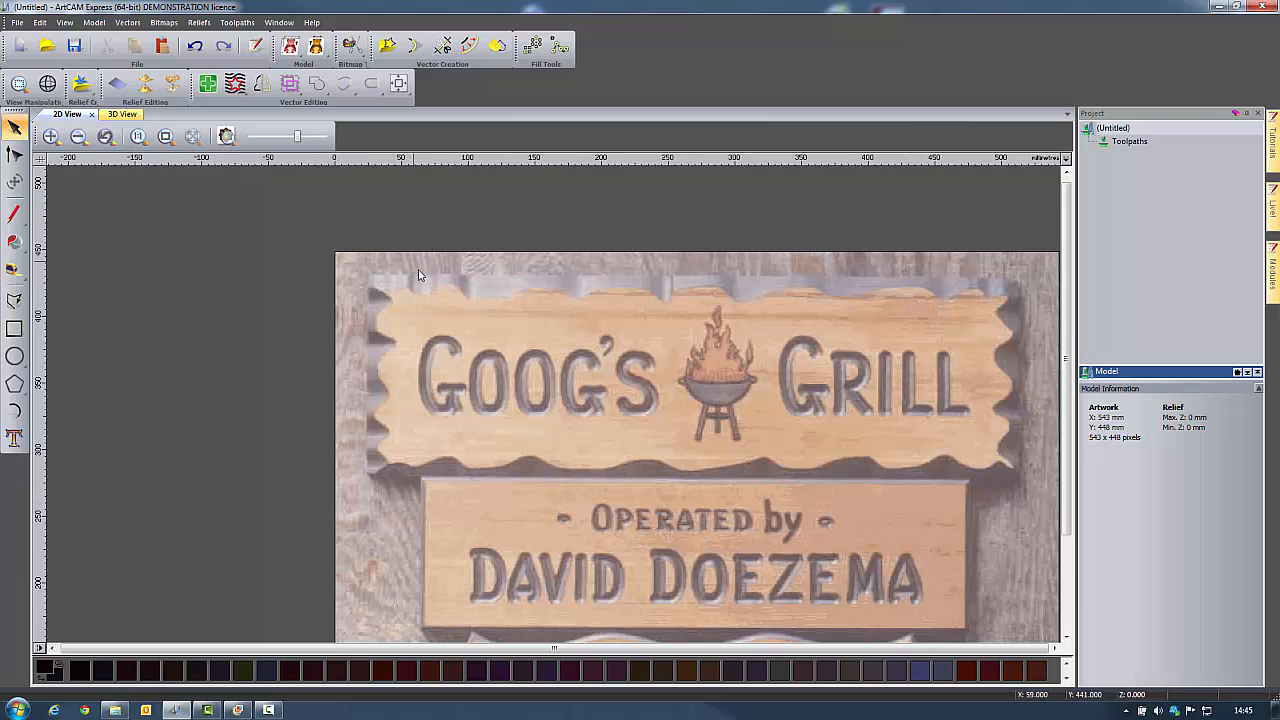
pyautogui.moveTo(724, 401); pyautogui.dragTo(611, 415, button='middle')
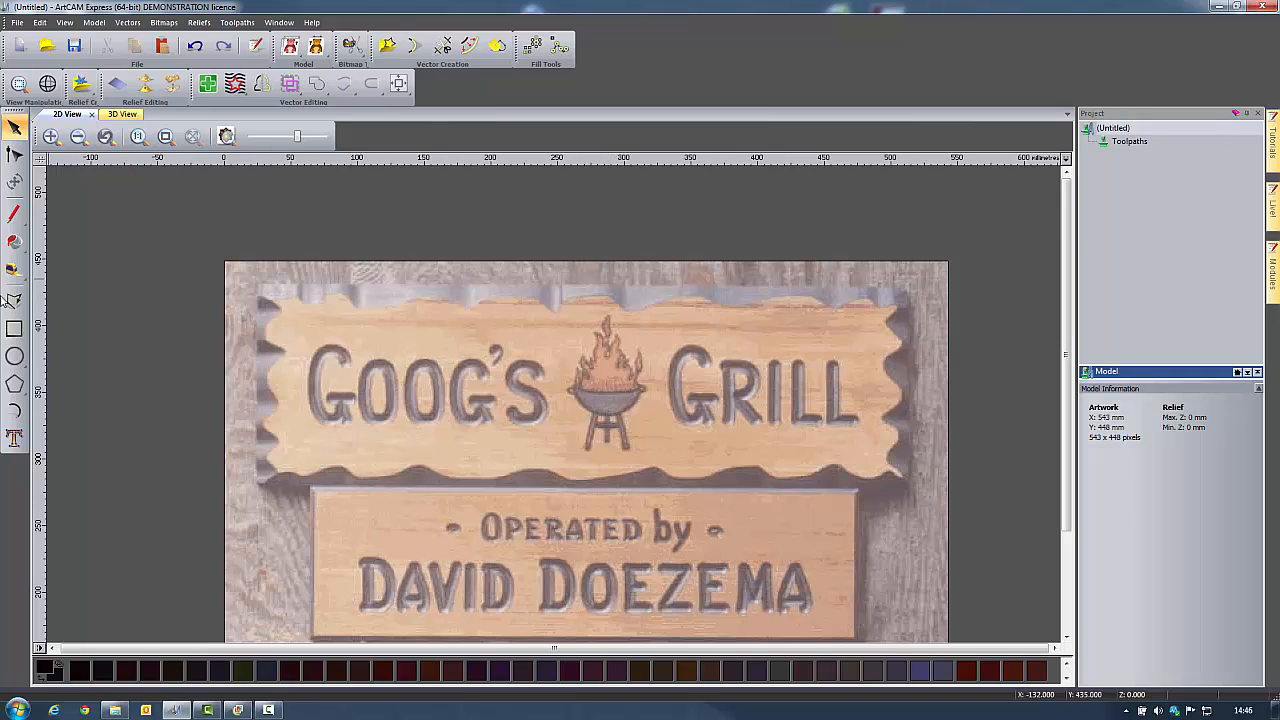
pyautogui.click(14, 328)
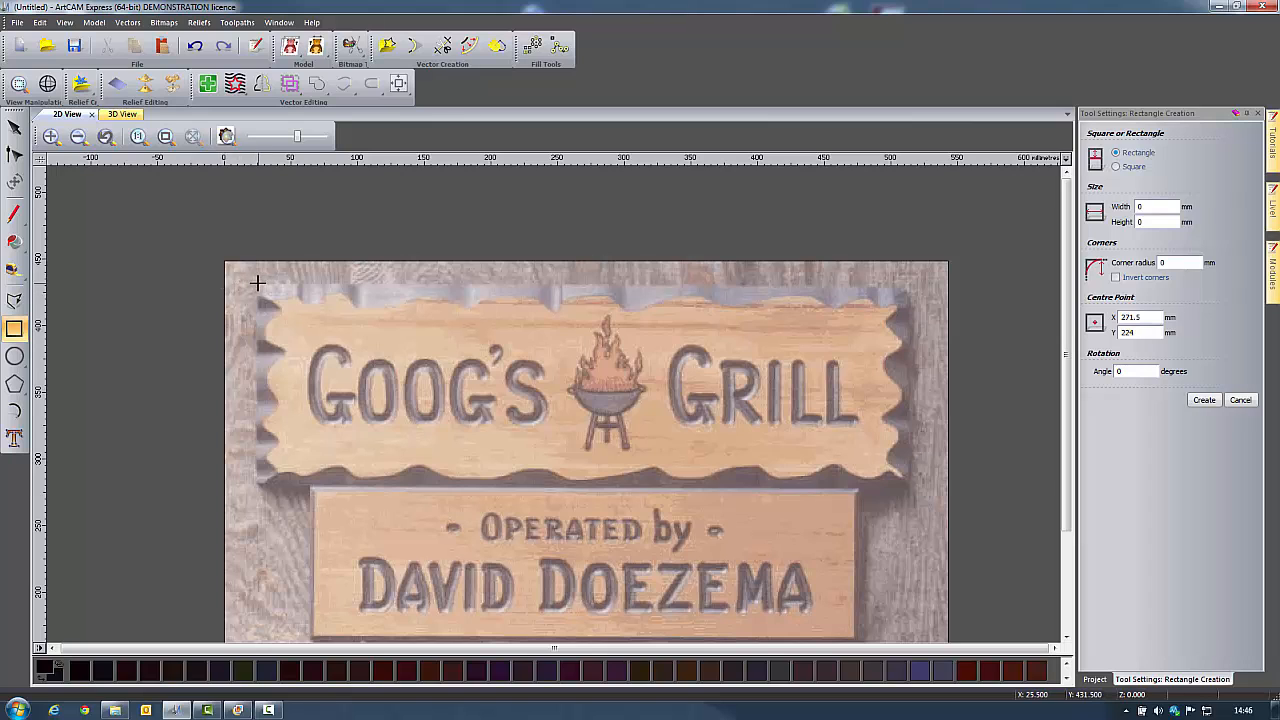
pyautogui.moveTo(257, 284); pyautogui.dragTo(911, 491)
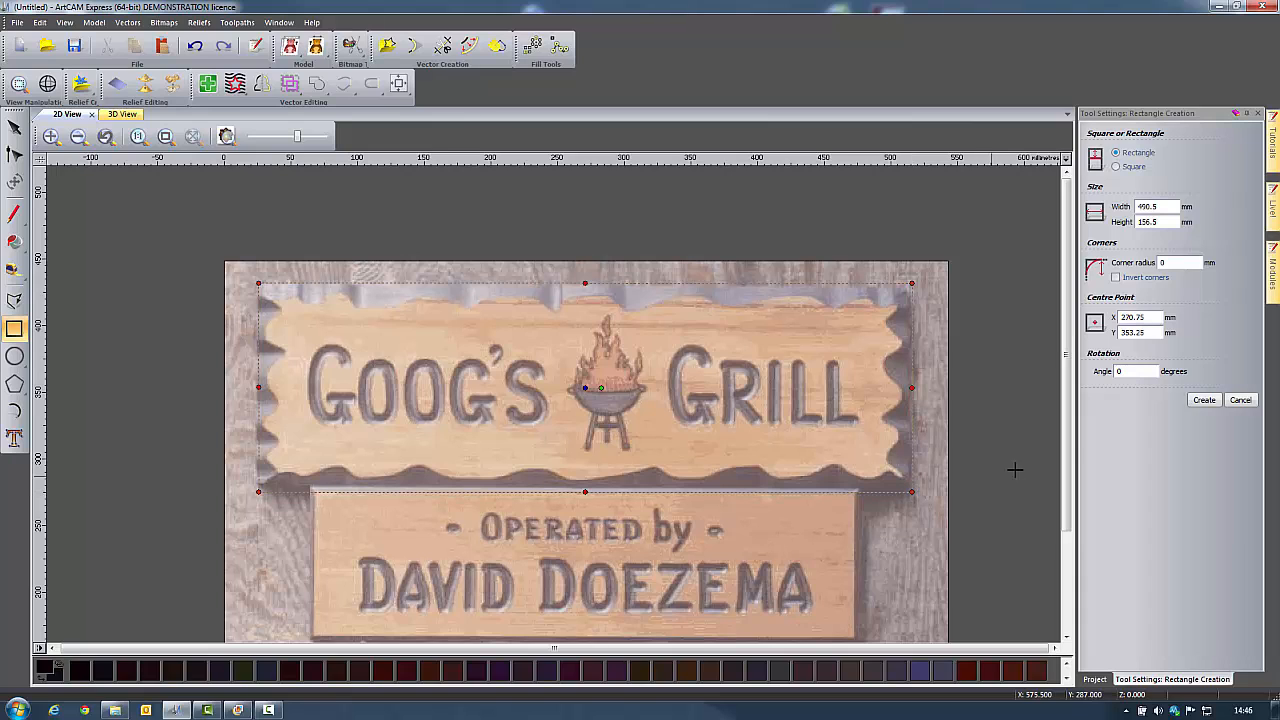
pyautogui.click(1202, 400)
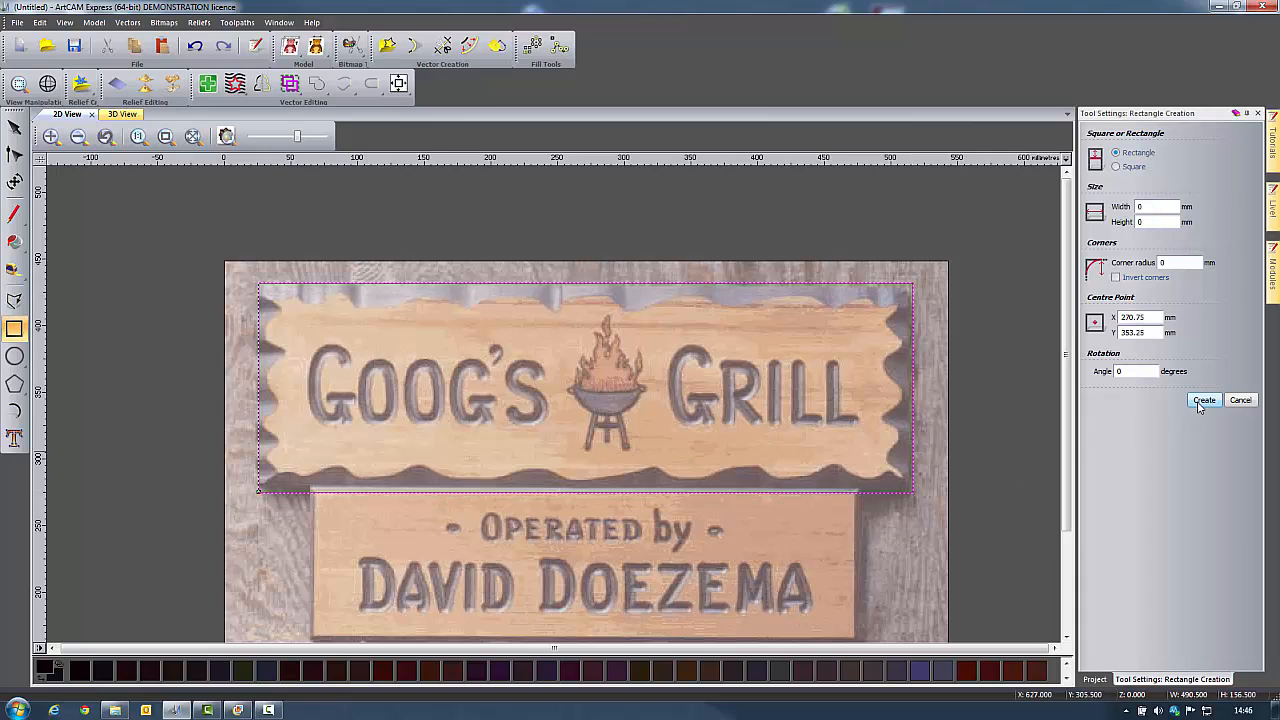
pyautogui.click(1257, 113)
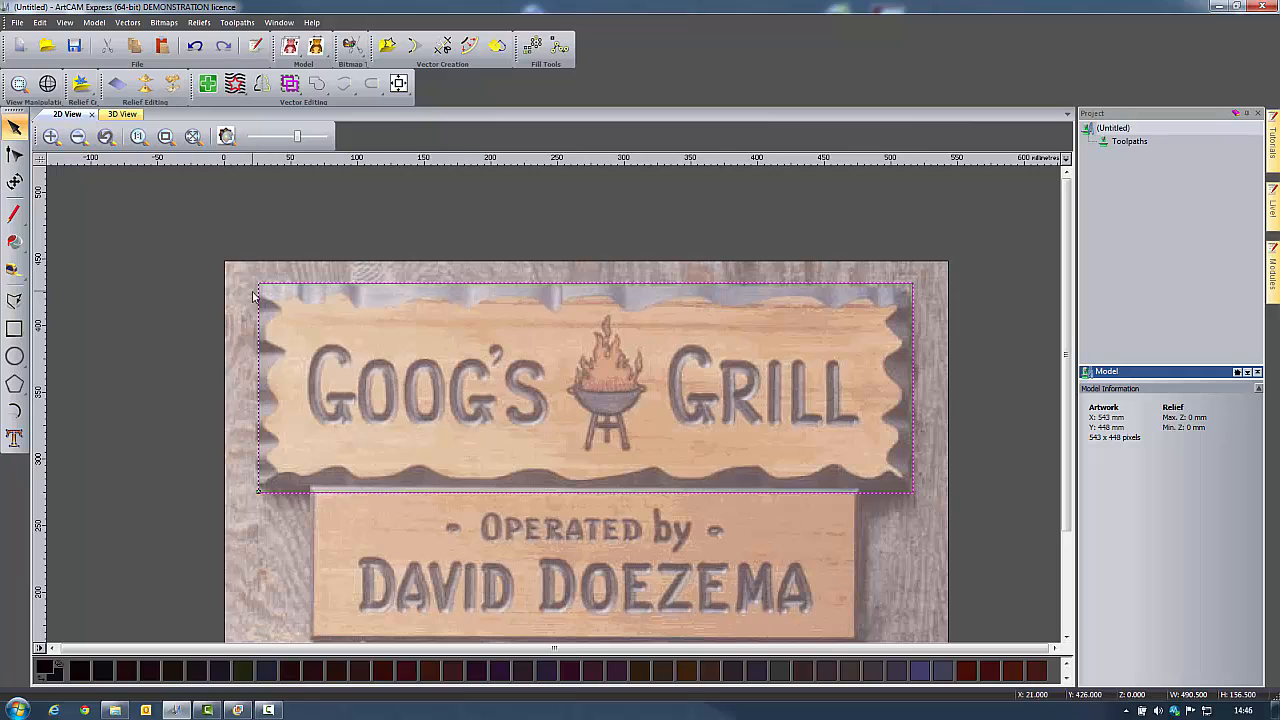
# Start a smooth polyline at the Goog's Grill board's upper-left corner and trace its wavy top edge to the upper-right corner.
pyautogui.scroll(3, 253, 295)
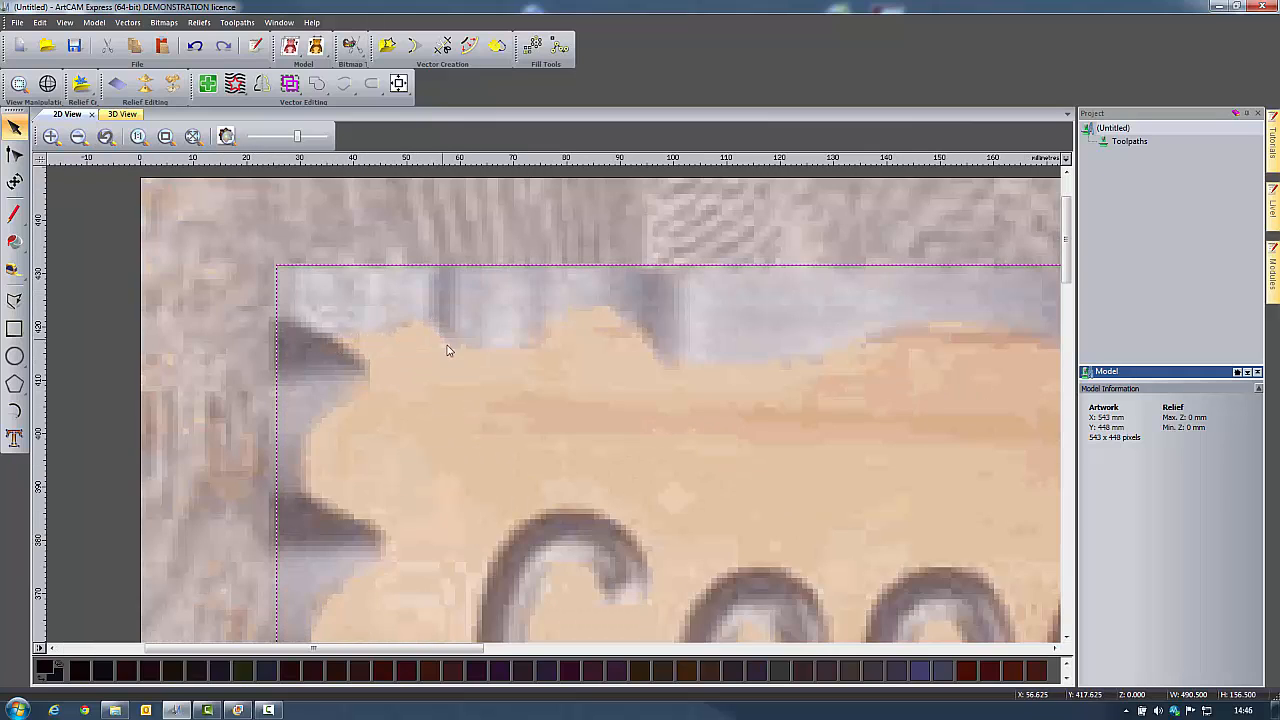
pyautogui.click(14, 300)
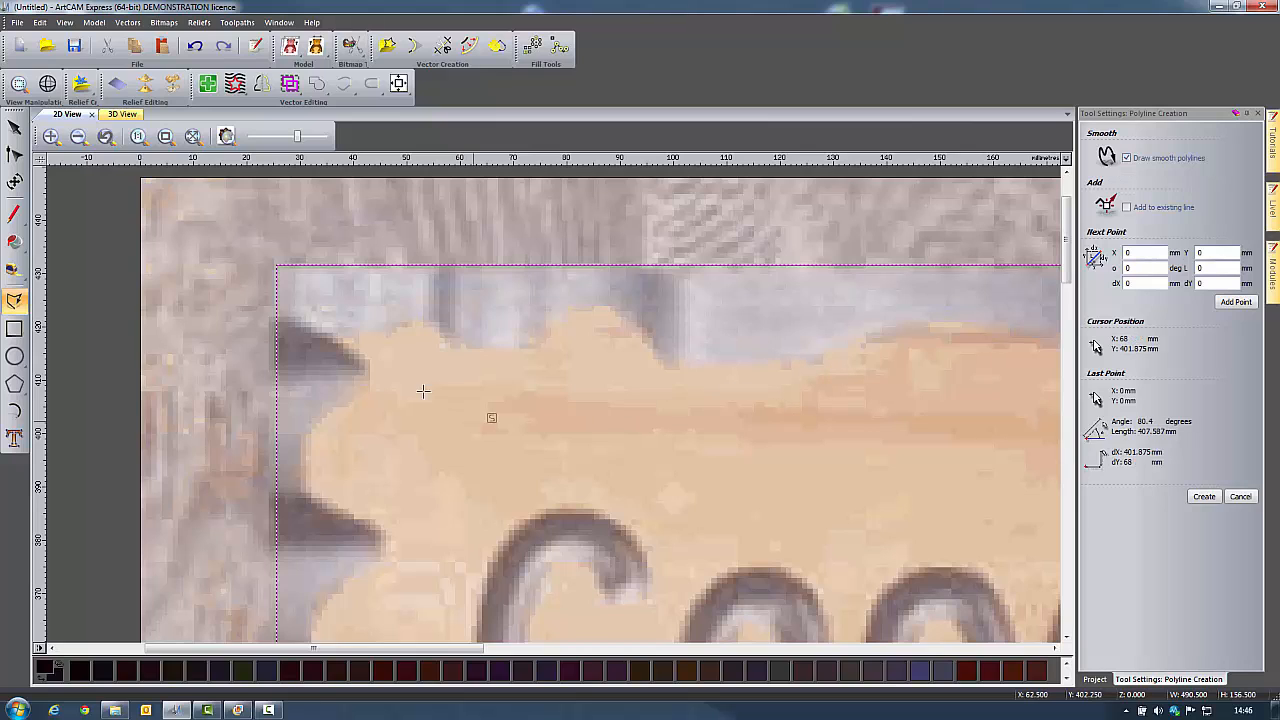
pyautogui.click(330, 329)
pyautogui.click(357, 331)
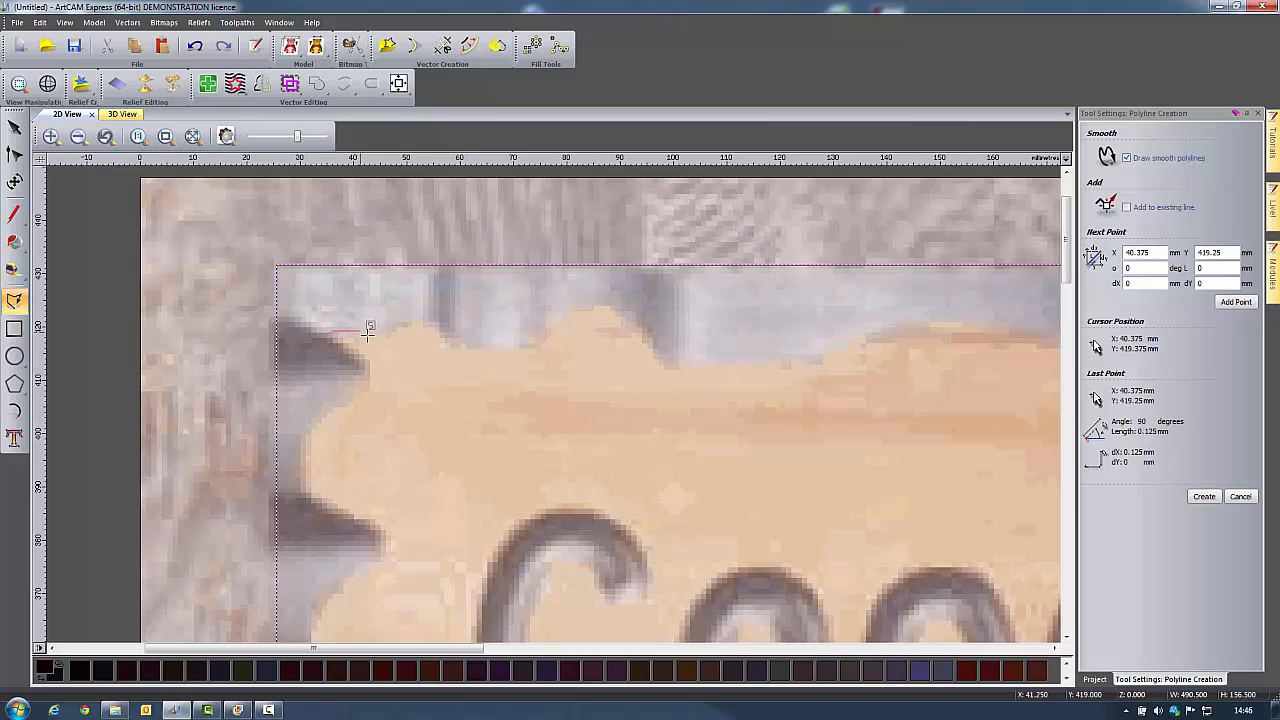
pyautogui.click(388, 333)
pyautogui.click(420, 318)
pyautogui.click(460, 344)
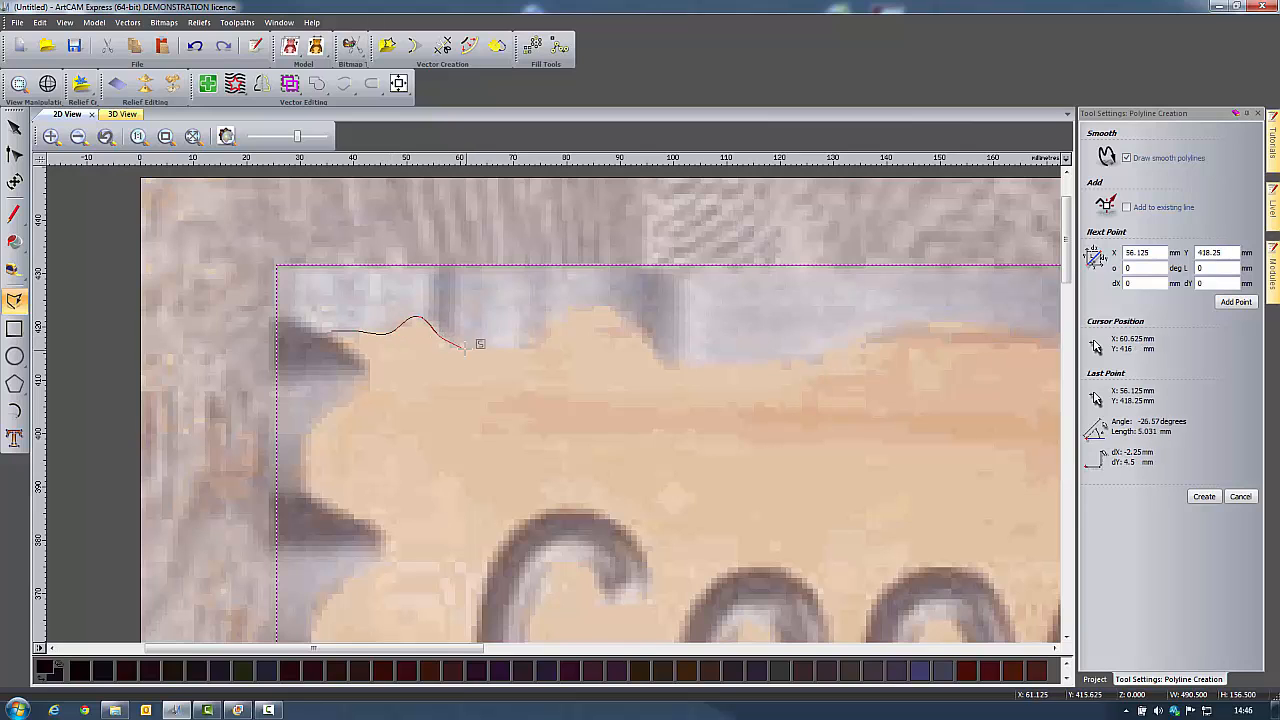
pyautogui.click(505, 349)
pyautogui.click(547, 329)
pyautogui.click(593, 304)
pyautogui.click(638, 333)
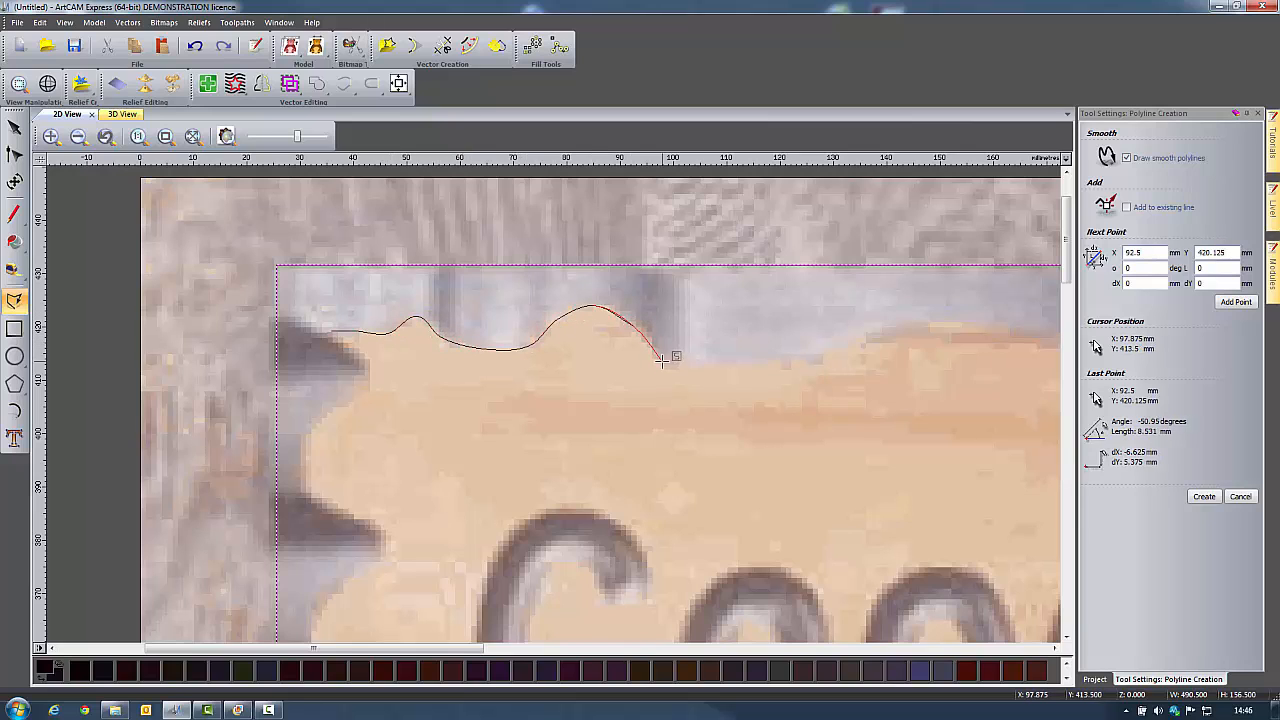
pyautogui.click(671, 365)
pyautogui.click(733, 364)
pyautogui.click(789, 364)
pyautogui.click(867, 331)
pyautogui.click(952, 324)
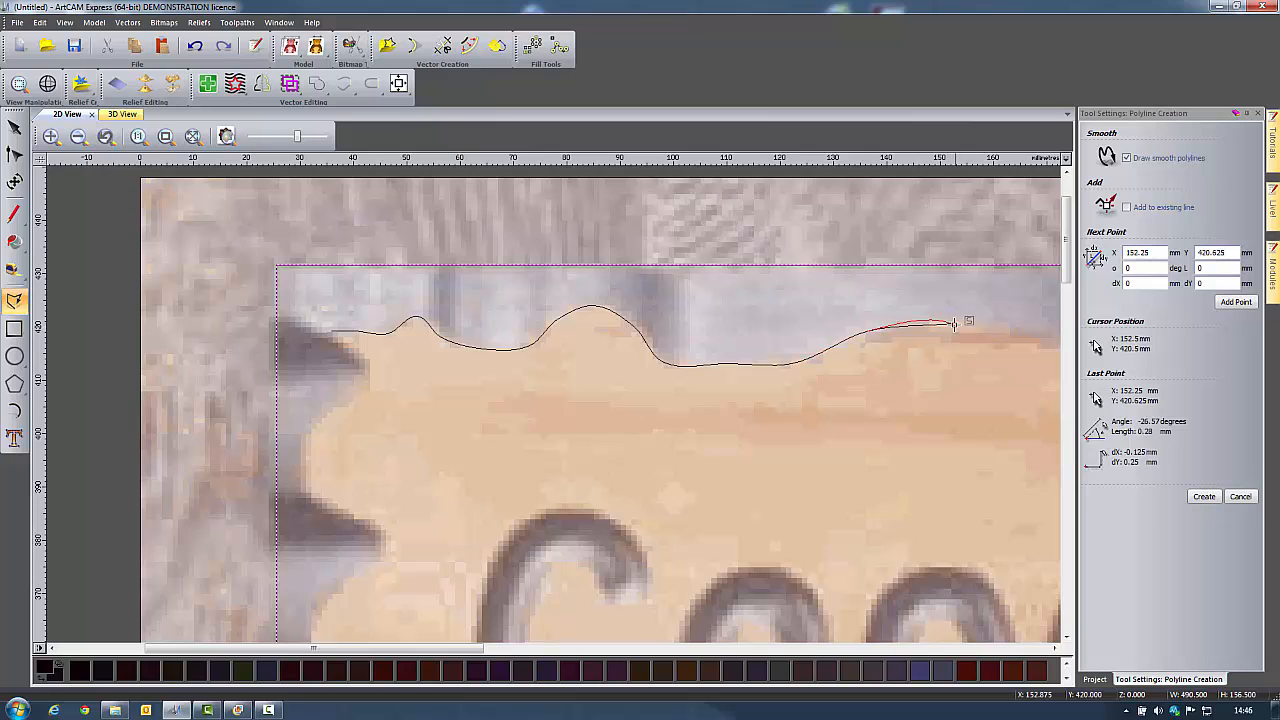
pyautogui.moveTo(959, 330); pyautogui.dragTo(436, 293, button='middle')
pyautogui.click(520, 293)
pyautogui.click(571, 324)
pyautogui.click(595, 331)
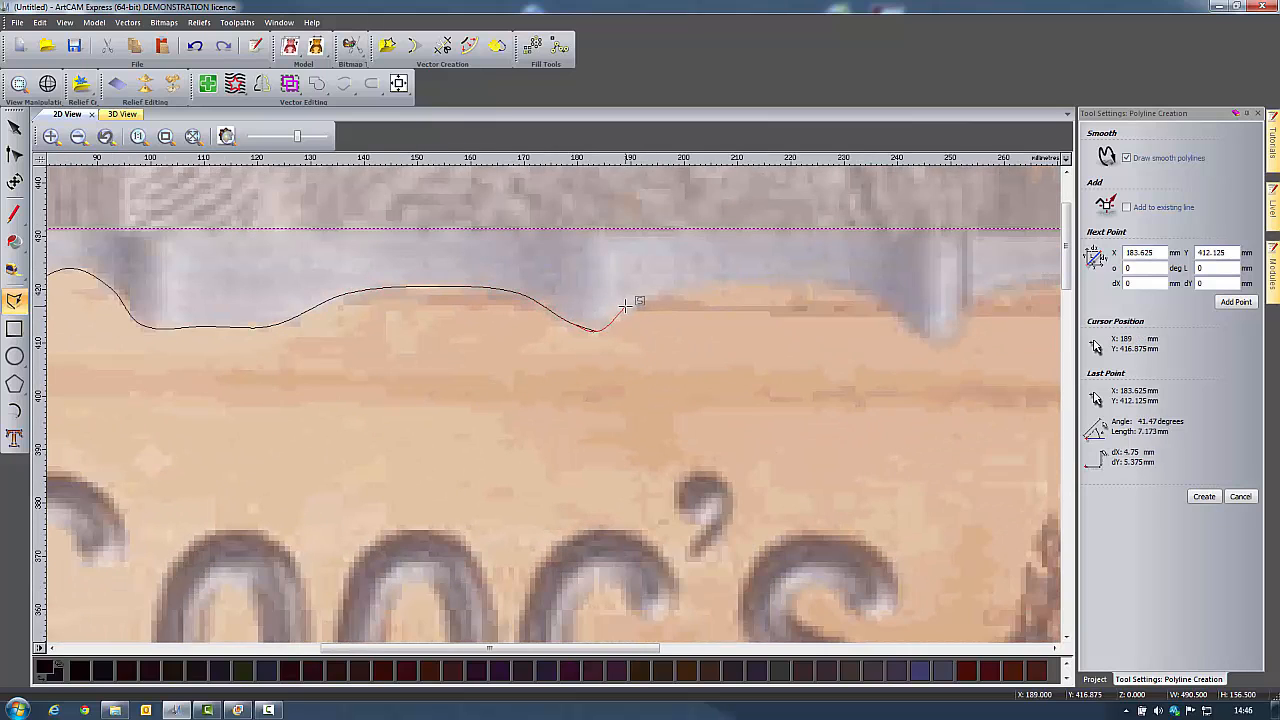
pyautogui.click(630, 305)
pyautogui.click(732, 281)
pyautogui.click(858, 290)
pyautogui.moveTo(922, 336); pyautogui.dragTo(464, 331, button='middle')
pyautogui.click(480, 341)
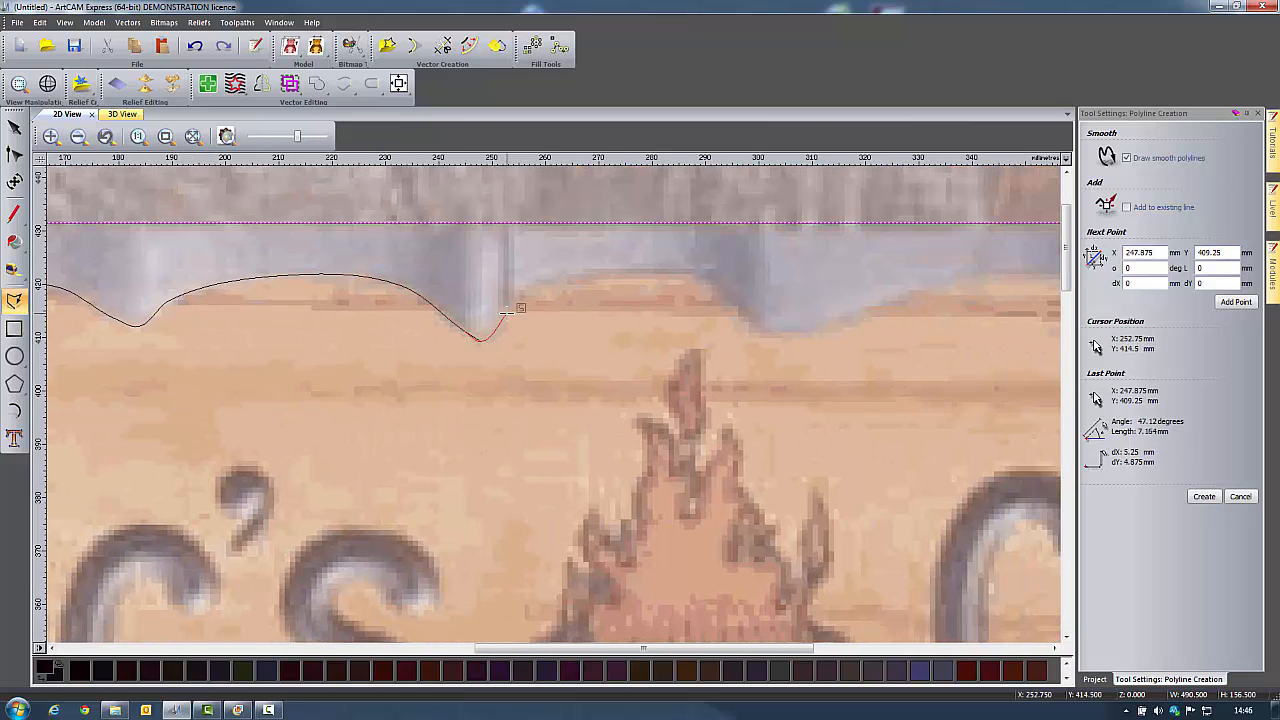
pyautogui.click(542, 278)
pyautogui.click(684, 271)
pyautogui.click(715, 291)
pyautogui.click(755, 329)
pyautogui.click(777, 336)
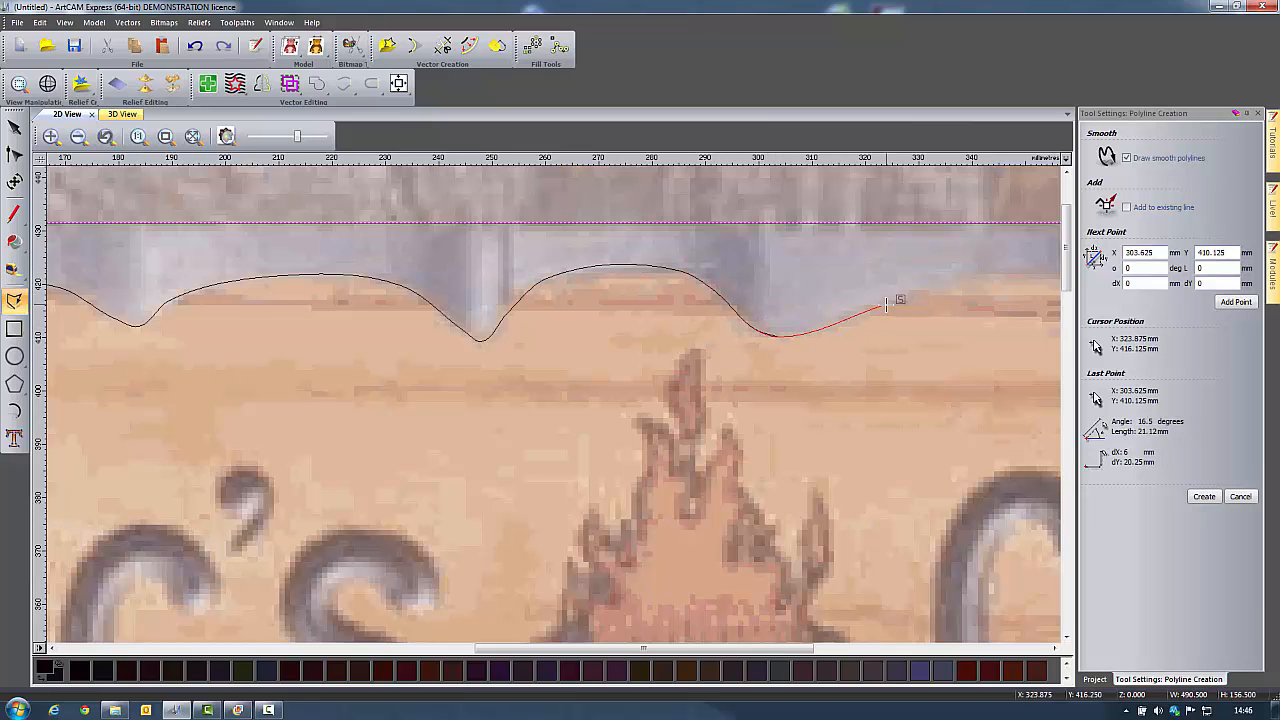
pyautogui.click(887, 305)
pyautogui.click(951, 280)
pyautogui.moveTo(992, 291); pyautogui.dragTo(333, 284, button='middle')
pyautogui.click(348, 269)
pyautogui.click(437, 288)
pyautogui.click(500, 314)
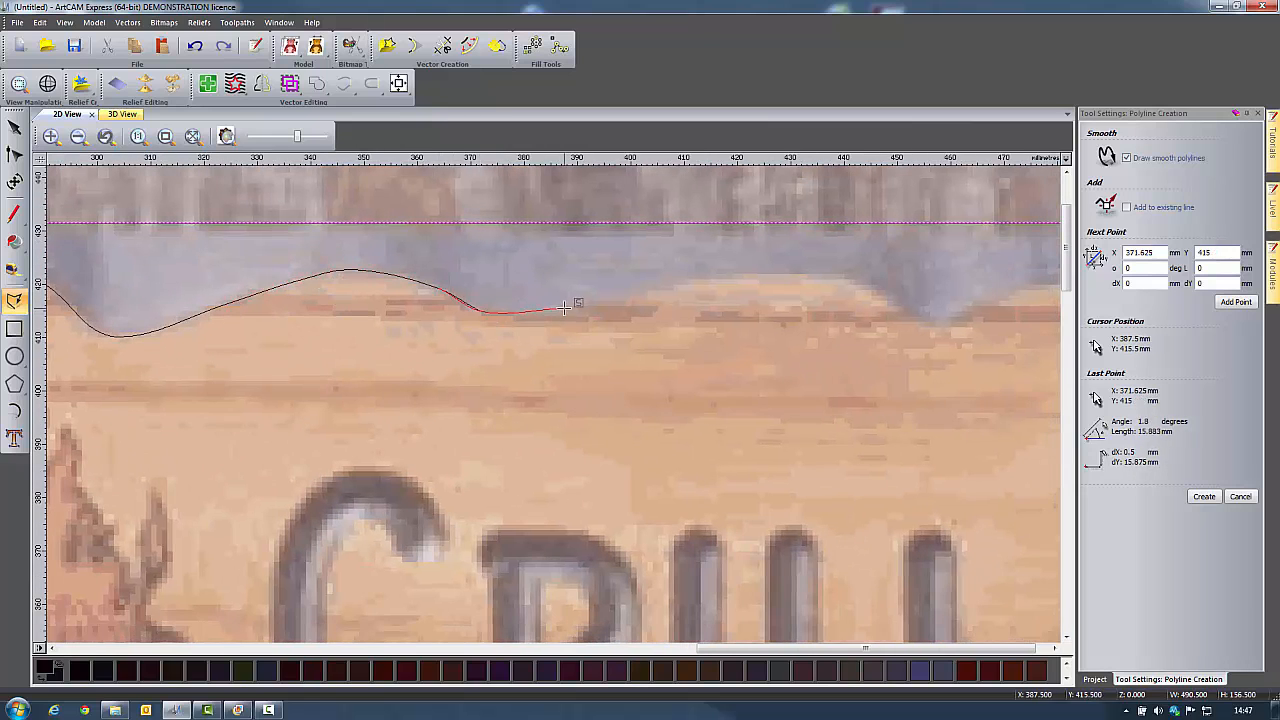
pyautogui.click(564, 311)
pyautogui.click(677, 282)
pyautogui.click(771, 271)
pyautogui.click(862, 280)
pyautogui.moveTo(894, 312); pyautogui.dragTo(494, 280, button='middle')
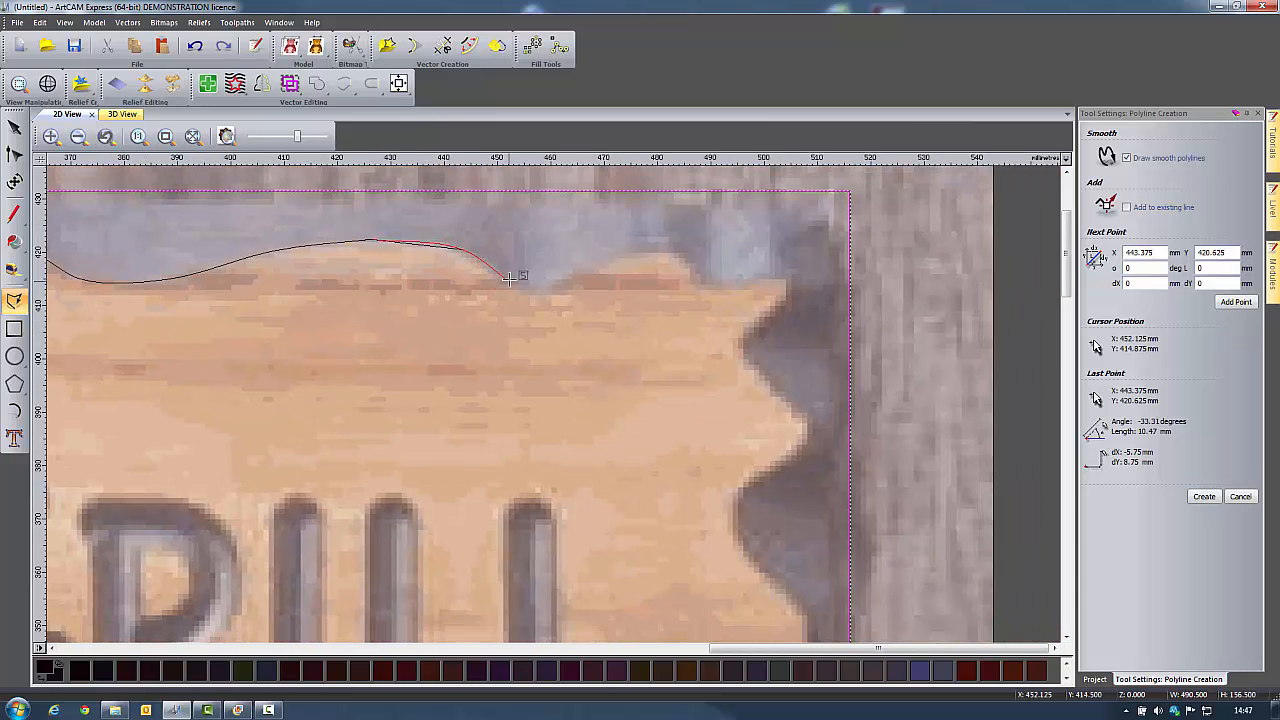
pyautogui.click(505, 283)
pyautogui.click(542, 296)
pyautogui.click(577, 271)
pyautogui.click(657, 249)
pyautogui.click(688, 264)
pyautogui.click(706, 287)
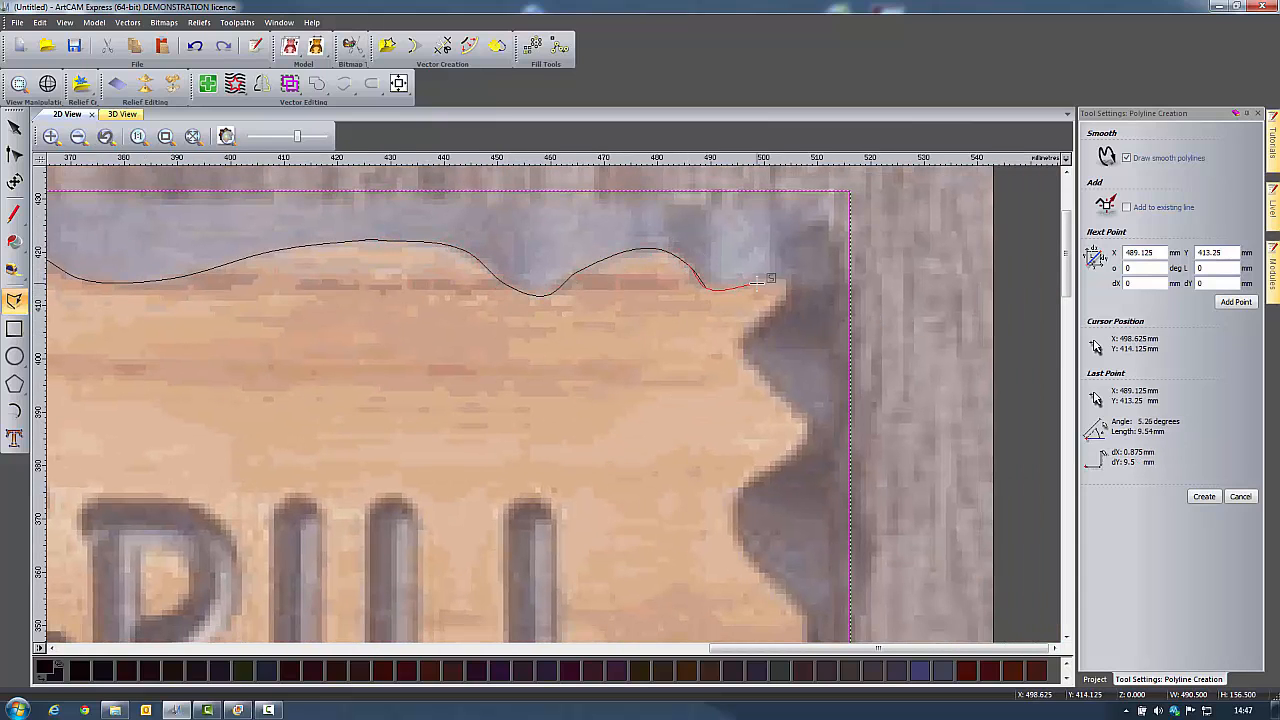
pyautogui.click(750, 288)
pyautogui.click(789, 283)
# Continue the smooth polyline down the board's scalloped right edge to its lower-right corner.
pyautogui.click(741, 350)
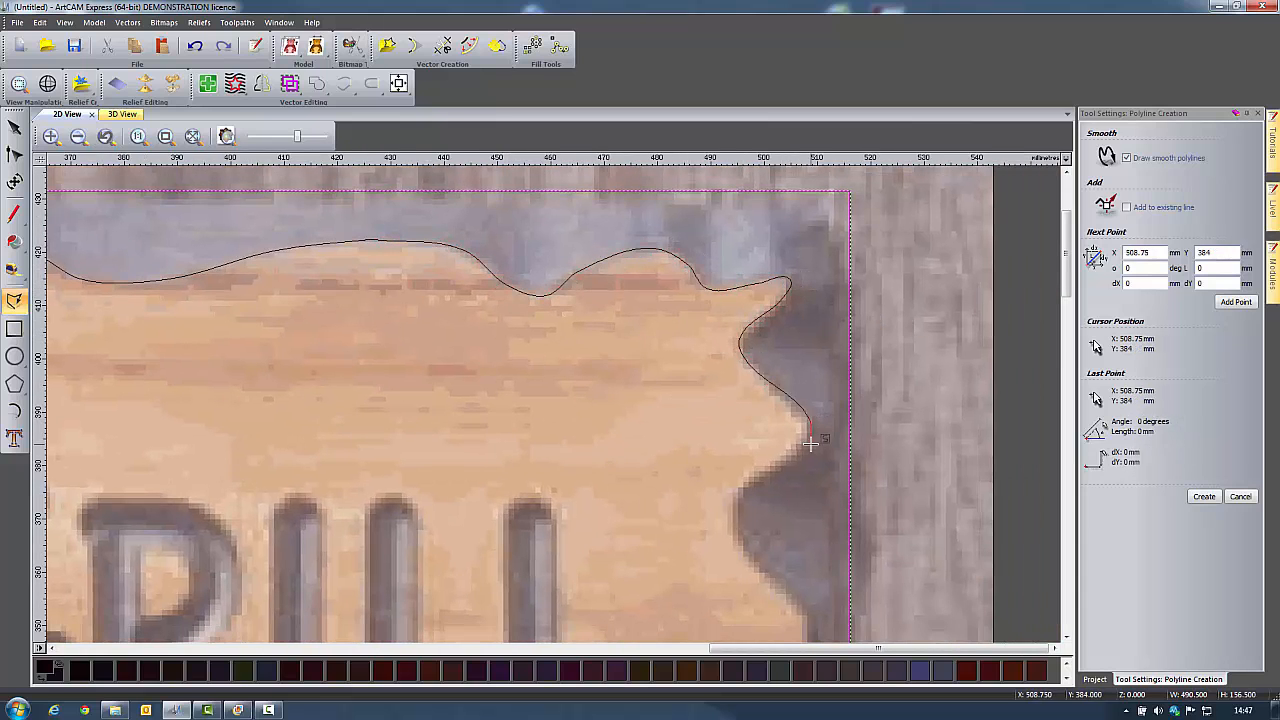
pyautogui.moveTo(811, 437); pyautogui.dragTo(726, 210, button='middle')
pyautogui.click(655, 313)
pyautogui.click(697, 357)
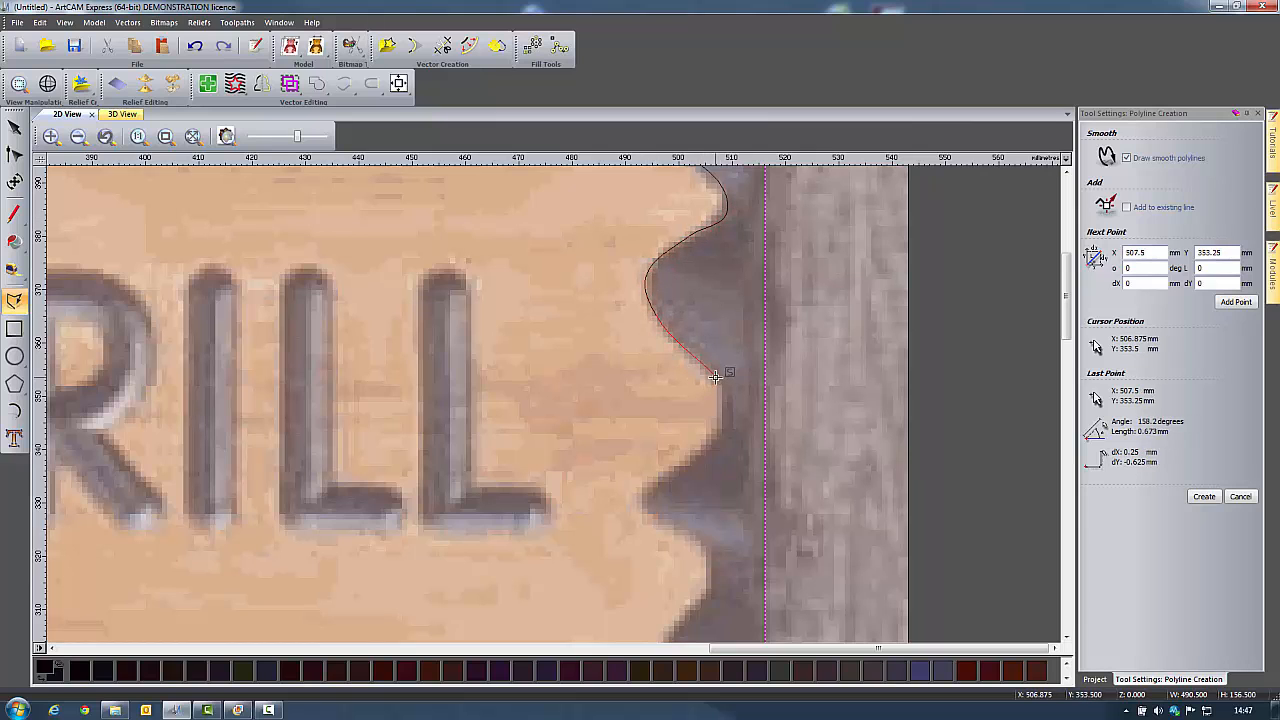
pyautogui.click(726, 412)
pyautogui.click(680, 460)
pyautogui.click(637, 498)
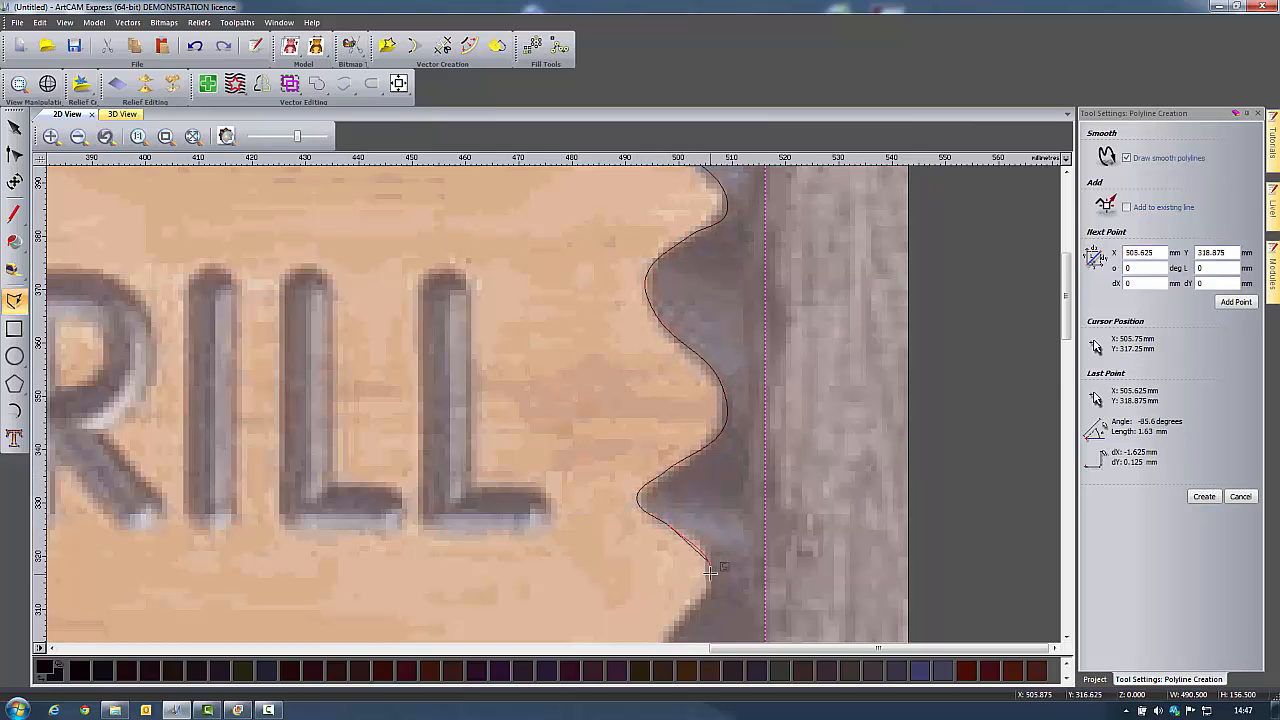
pyautogui.moveTo(714, 589); pyautogui.dragTo(714, 354, button='middle')
pyautogui.click(708, 338)
pyautogui.click(662, 442)
pyautogui.click(724, 501)
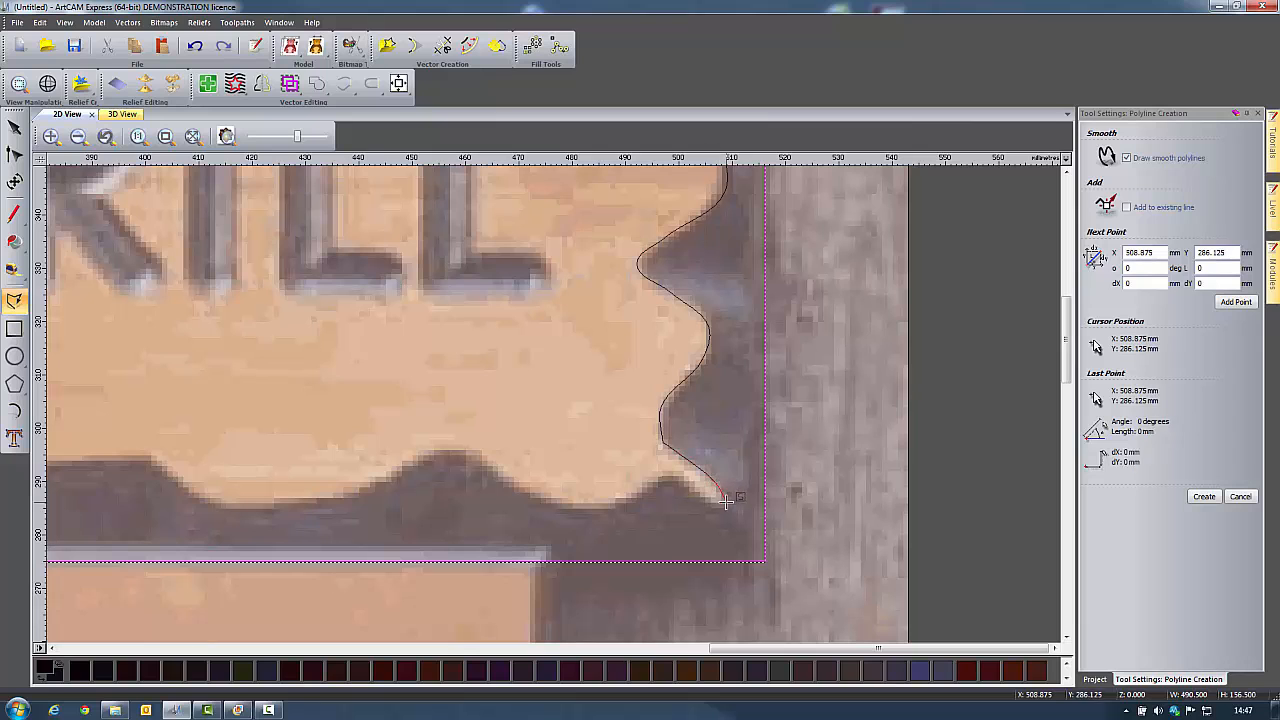
# Continue the smooth polyline along the board's wavy bottom edge to its lower-left corner.
pyautogui.click(638, 497)
pyautogui.click(586, 510)
pyautogui.click(506, 480)
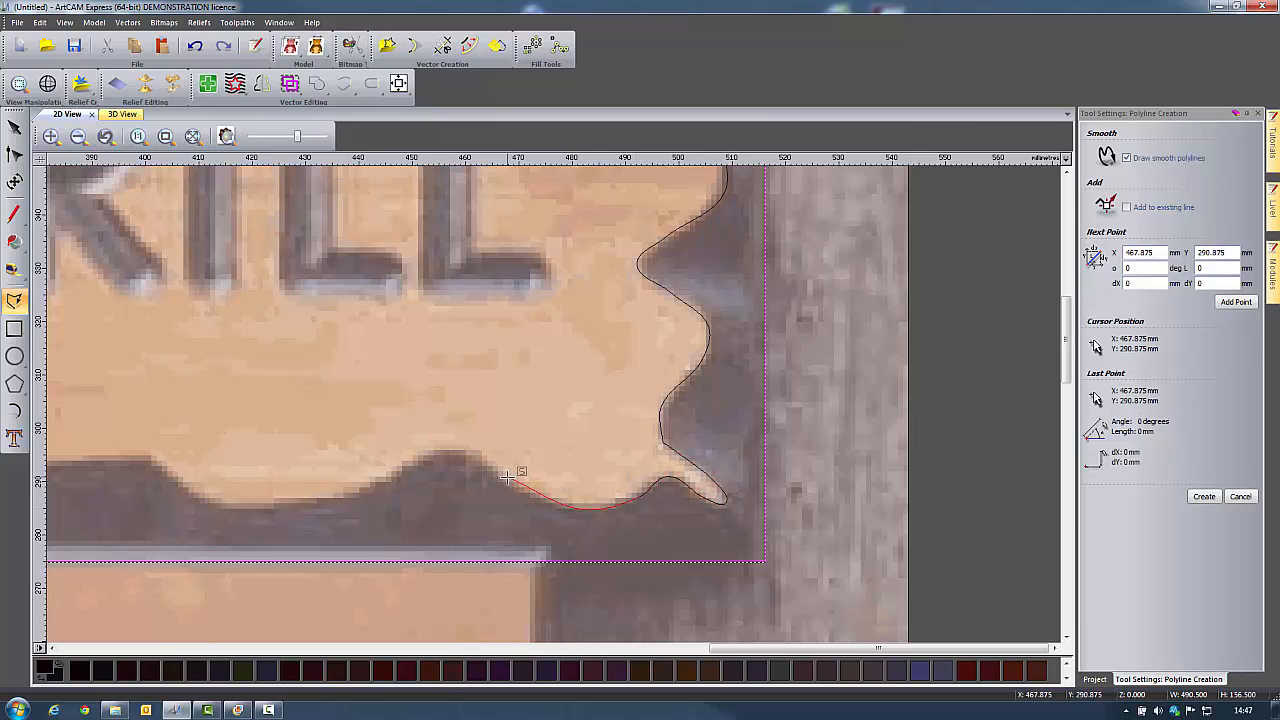
pyautogui.click(460, 448)
pyautogui.moveTo(324, 515); pyautogui.dragTo(714, 495, button='middle')
pyautogui.click(743, 475)
pyautogui.click(640, 484)
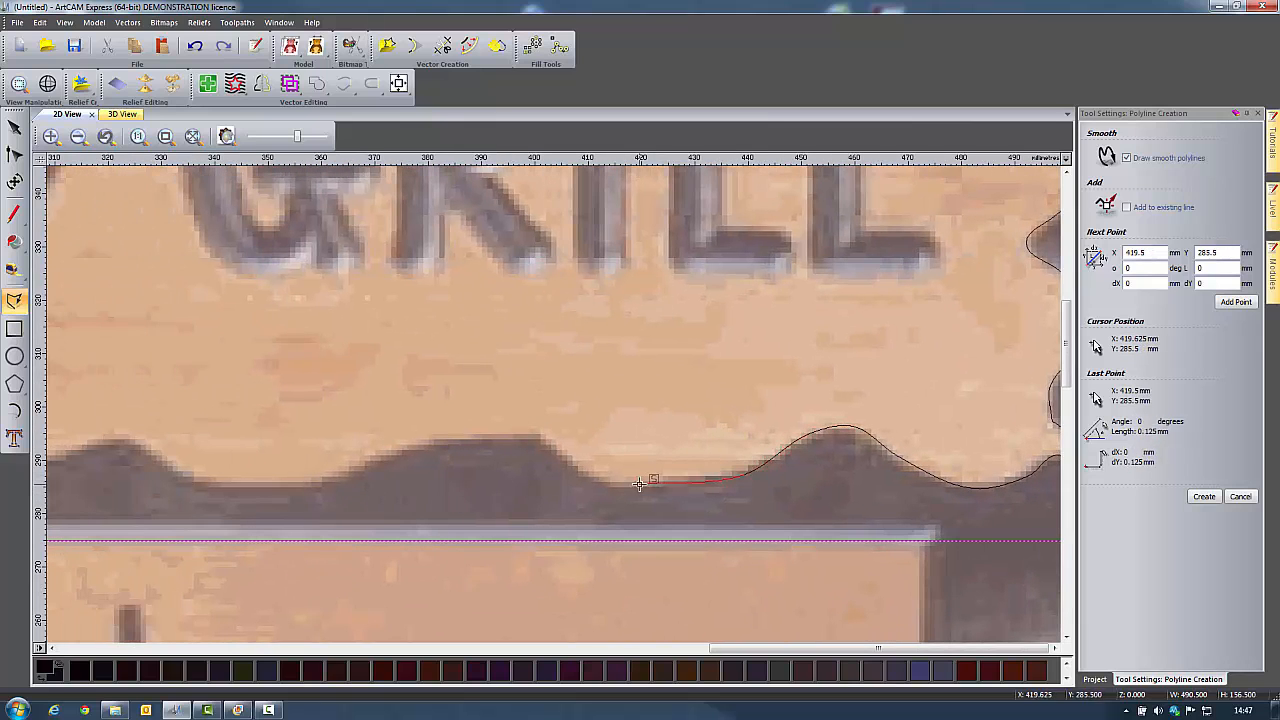
pyautogui.click(560, 454)
pyautogui.click(537, 436)
pyautogui.click(413, 444)
pyautogui.click(331, 483)
pyautogui.click(209, 484)
pyautogui.moveTo(150, 486); pyautogui.dragTo(814, 486, button='middle')
pyautogui.click(829, 459)
pyautogui.click(793, 437)
pyautogui.click(700, 460)
pyautogui.click(546, 485)
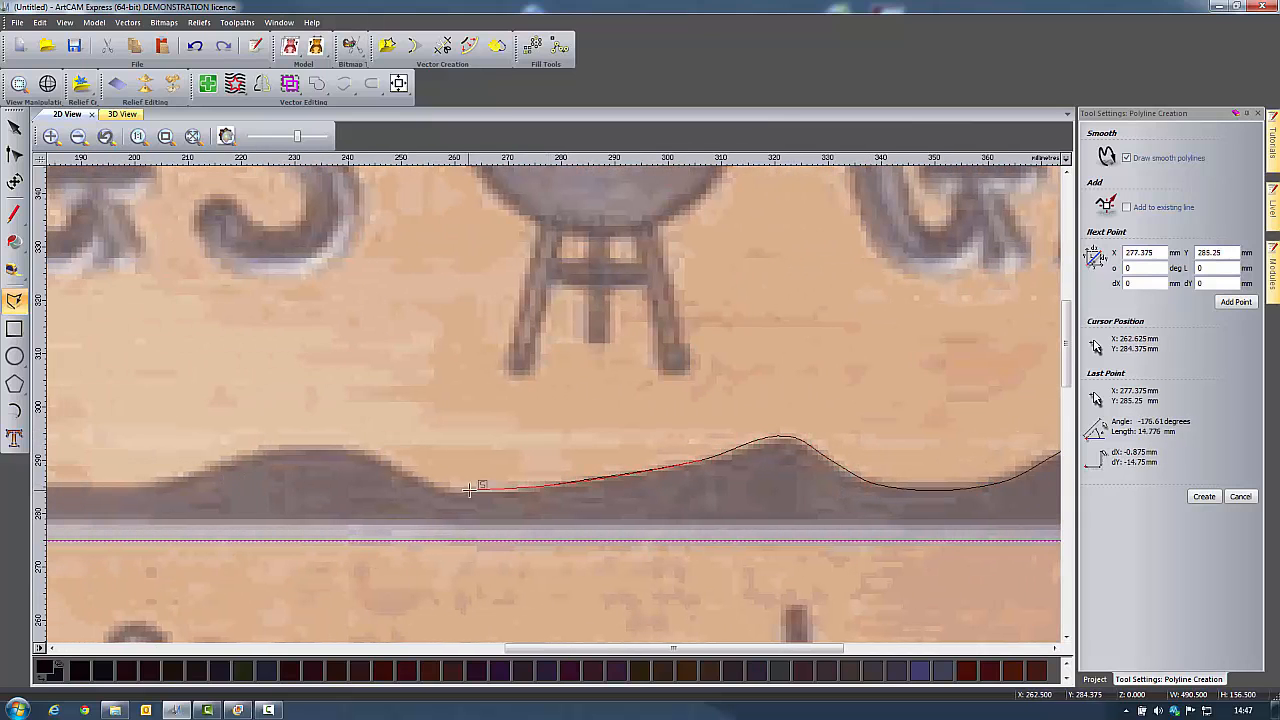
pyautogui.click(433, 482)
pyautogui.click(325, 443)
pyautogui.moveTo(233, 459); pyautogui.dragTo(838, 446, button='middle')
pyautogui.click(745, 470)
pyautogui.click(630, 472)
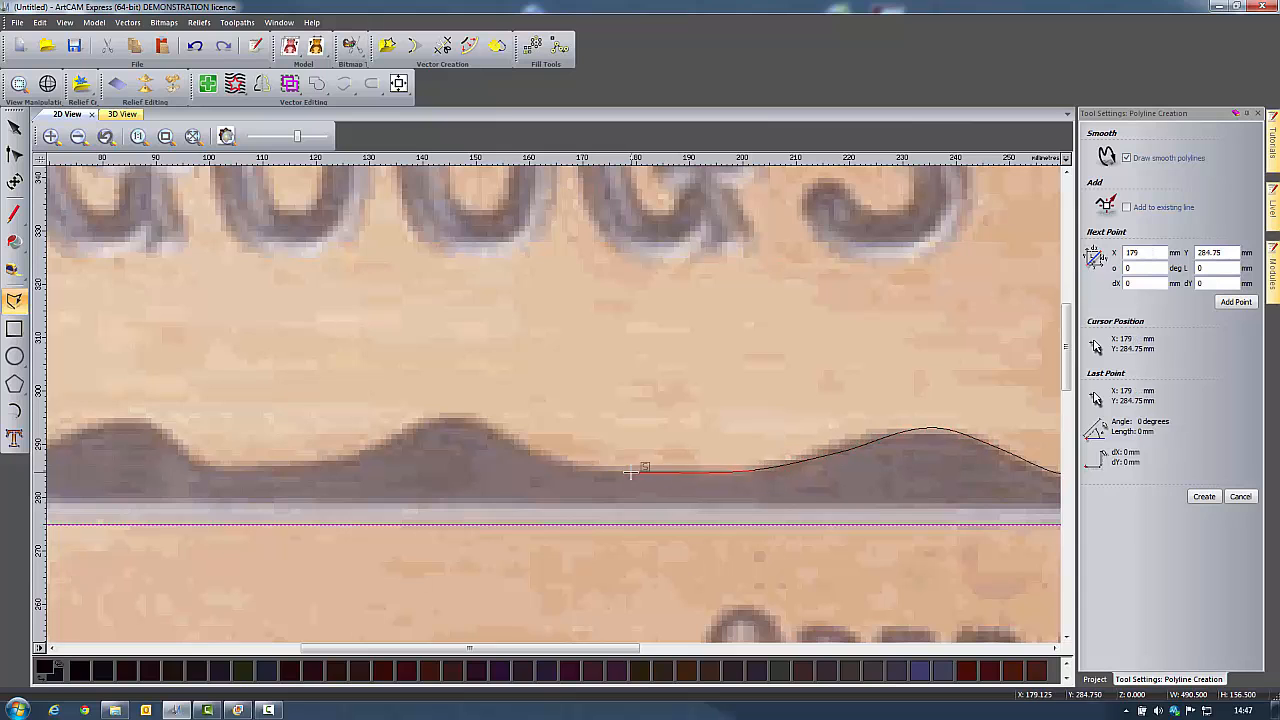
pyautogui.click(537, 455)
pyautogui.click(438, 420)
pyautogui.click(395, 437)
pyautogui.moveTo(312, 467); pyautogui.dragTo(850, 487, button='middle')
pyautogui.click(898, 472)
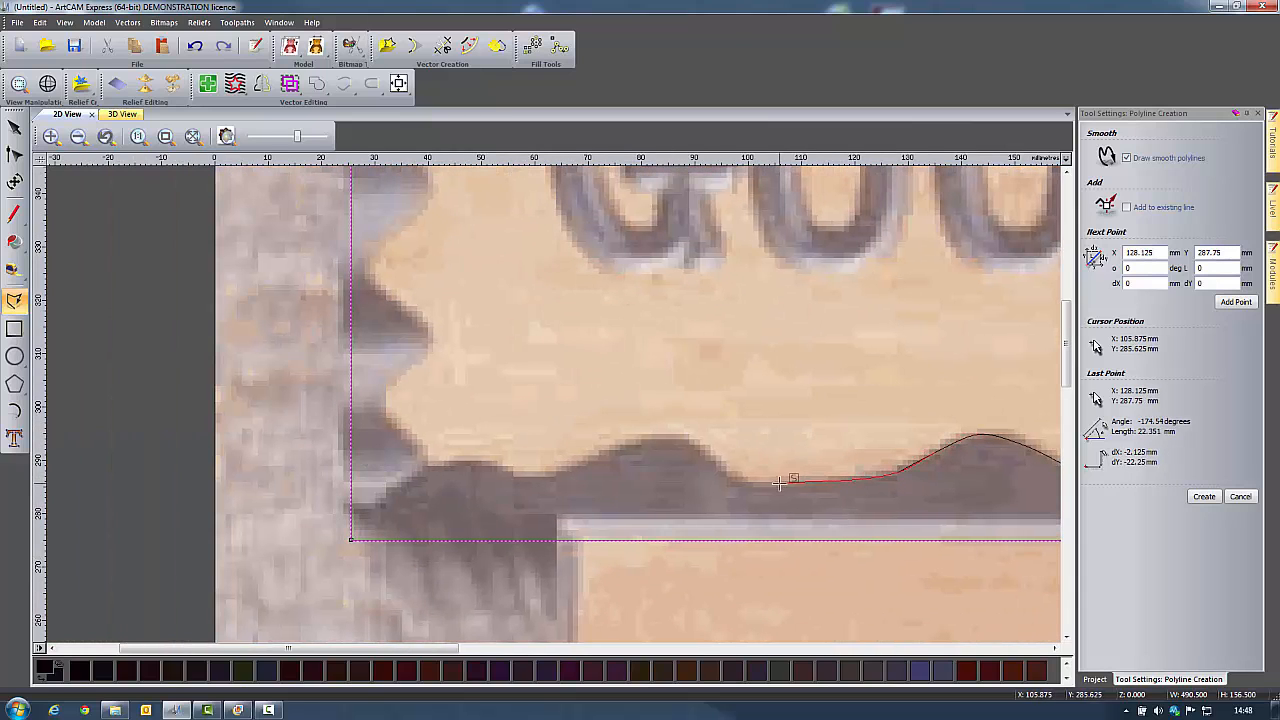
pyautogui.click(779, 483)
pyautogui.click(729, 472)
pyautogui.click(689, 438)
pyautogui.click(638, 435)
pyautogui.click(570, 465)
pyautogui.click(541, 475)
pyautogui.click(490, 462)
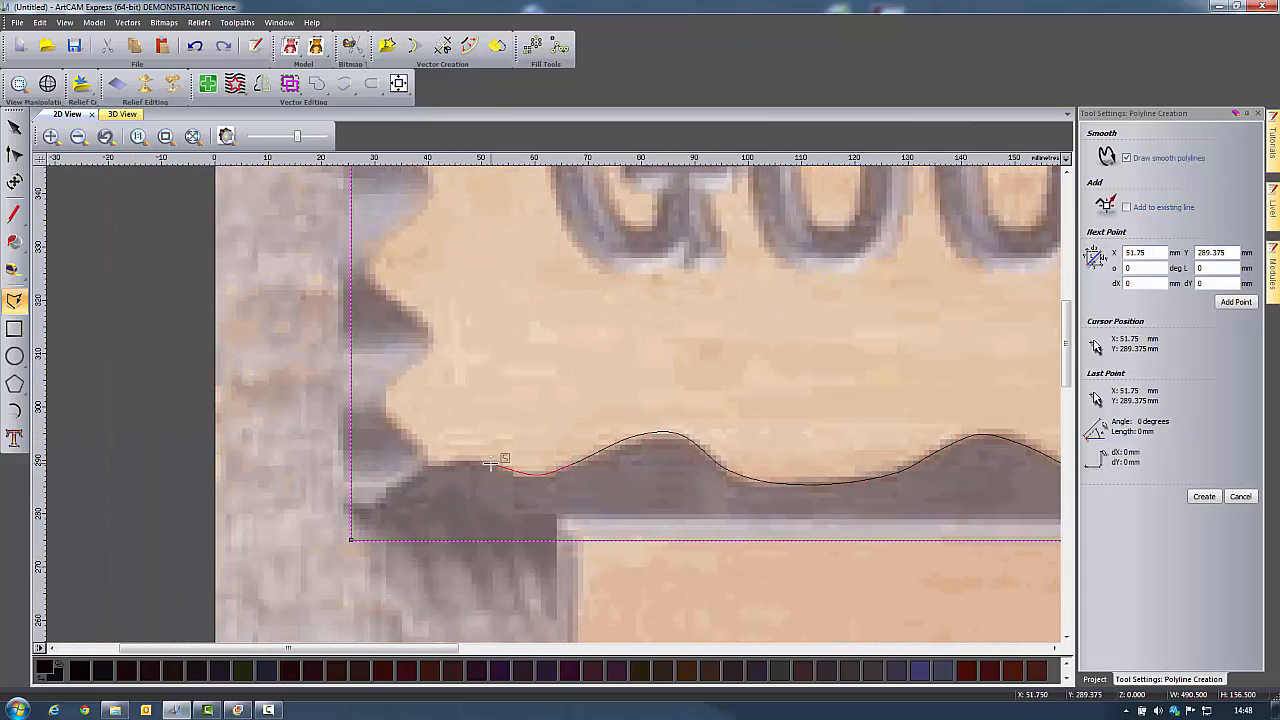
pyautogui.click(468, 457)
pyautogui.click(425, 464)
# Continue the smooth polyline up the board's scalloped left edge from the lower-left corner to about mid-height.
pyautogui.click(423, 448)
pyautogui.moveTo(406, 433); pyautogui.dragTo(433, 586, button='middle')
pyautogui.click(417, 578)
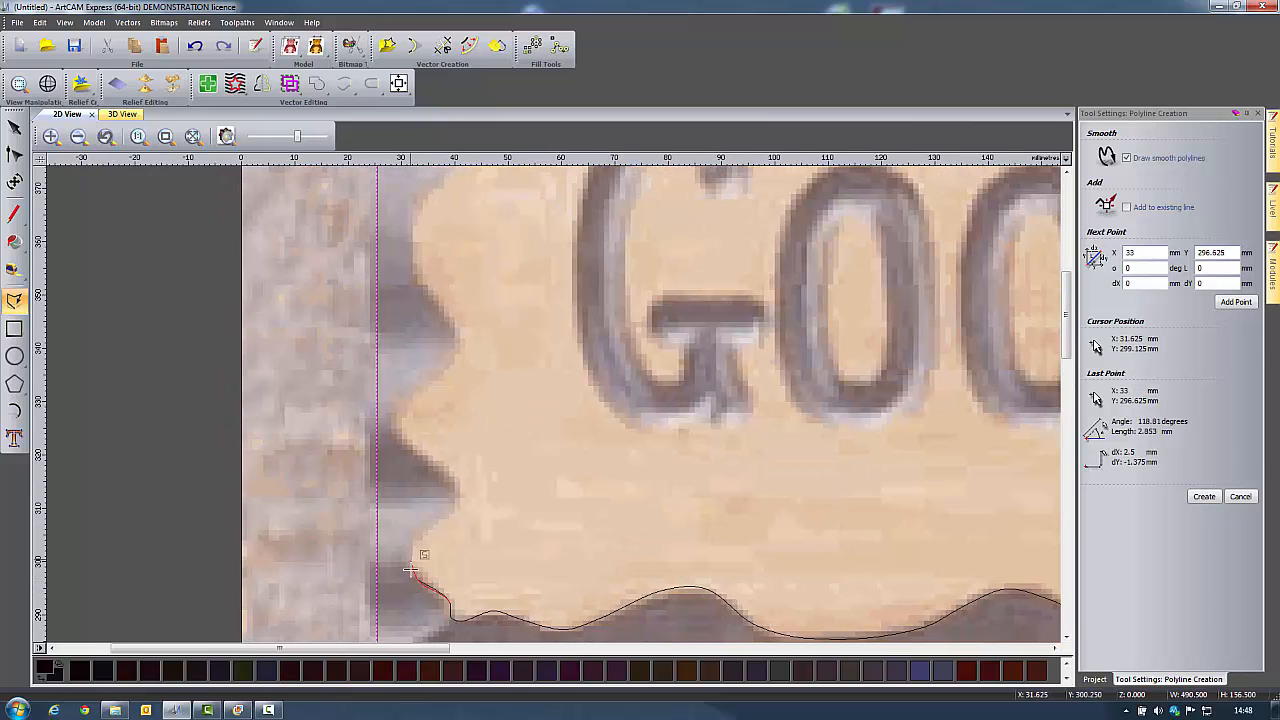
pyautogui.click(411, 556)
pyautogui.click(434, 525)
pyautogui.click(459, 498)
pyautogui.click(432, 460)
pyautogui.click(391, 421)
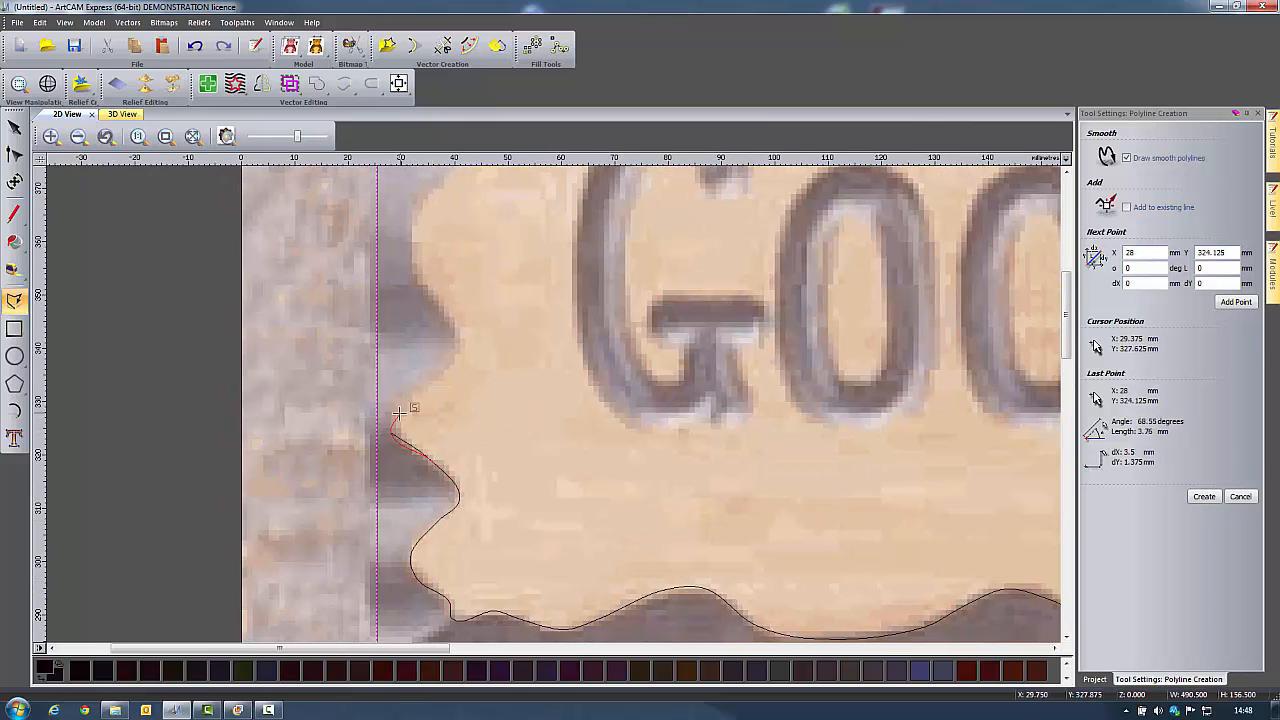
pyautogui.moveTo(455, 364); pyautogui.dragTo(423, 423, button='middle')
pyautogui.click(428, 400)
pyautogui.click(403, 358)
pyautogui.moveTo(401, 339); pyautogui.dragTo(381, 488, button='middle')
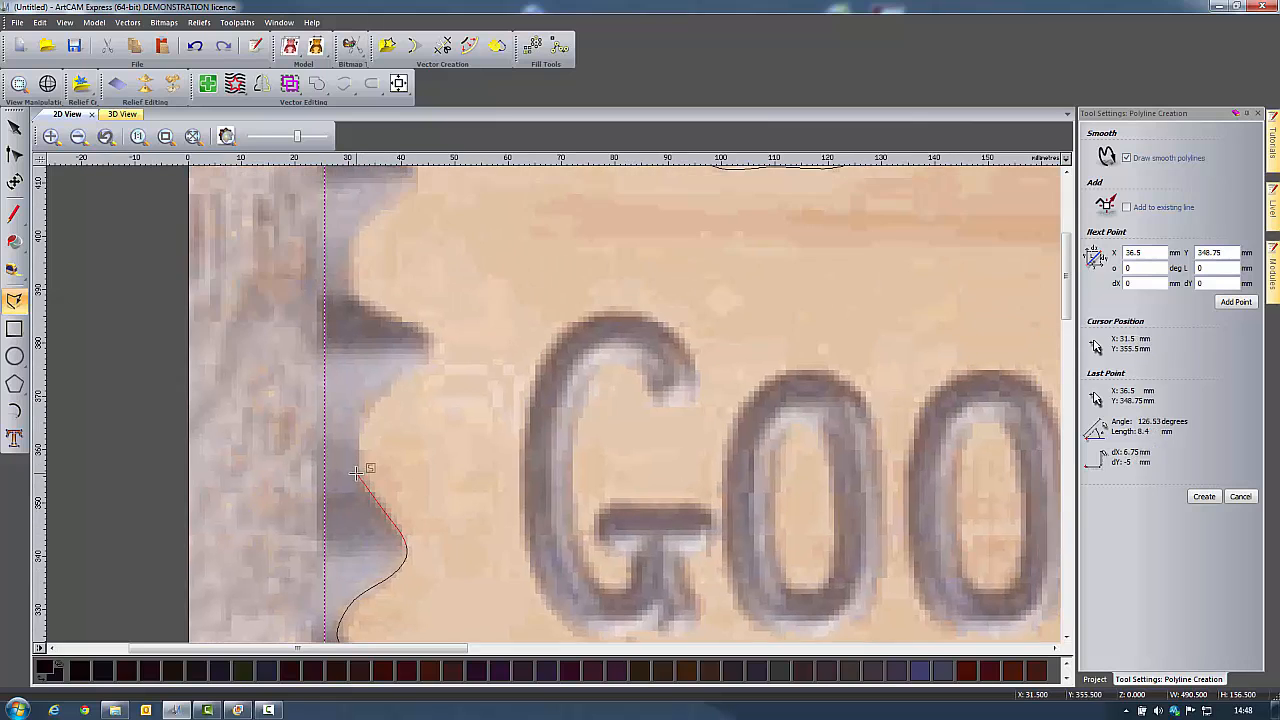
# Trace the upper half of the board's scalloped left edge and close the smooth polyline at its upper-left starting point.
pyautogui.click(357, 465)
pyautogui.click(361, 416)
pyautogui.click(412, 369)
pyautogui.moveTo(421, 356); pyautogui.dragTo(377, 474, button='middle')
pyautogui.click(389, 466)
pyautogui.click(380, 446)
pyautogui.click(320, 419)
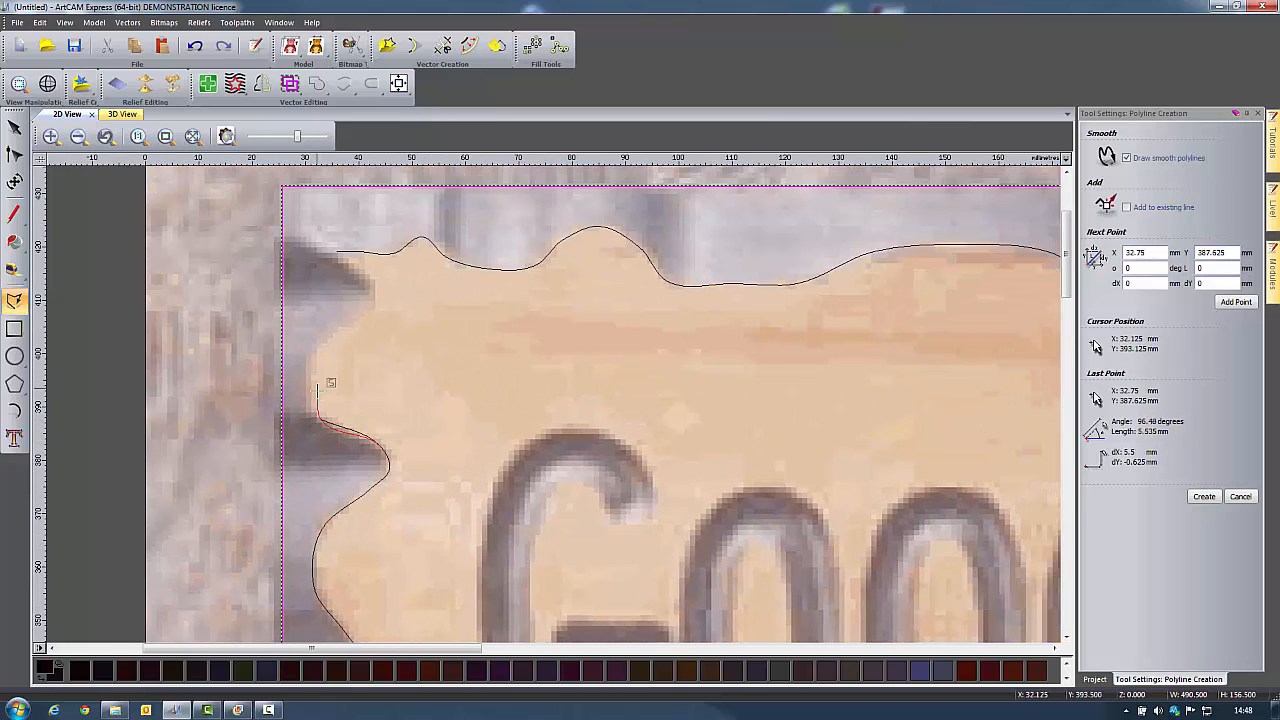
pyautogui.moveTo(314, 389); pyautogui.dragTo(282, 453, button='middle')
pyautogui.click(275, 449)
pyautogui.click(298, 405)
pyautogui.click(339, 365)
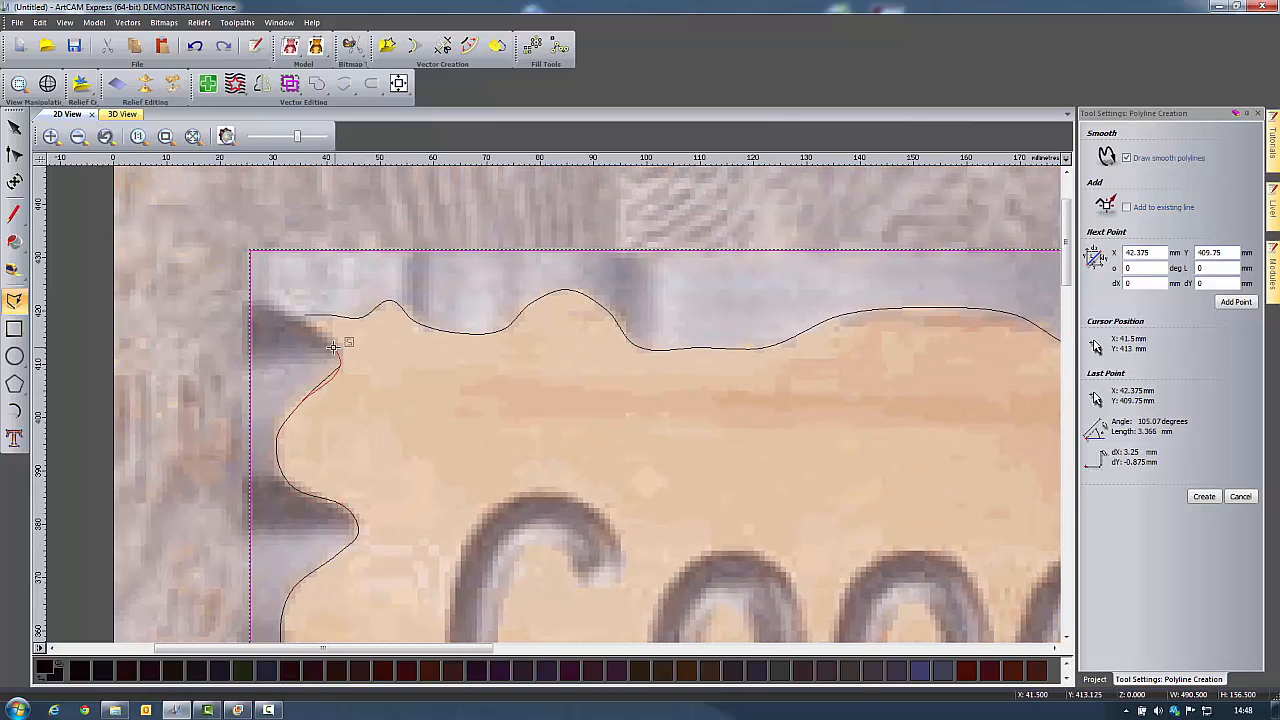
pyautogui.click(310, 328)
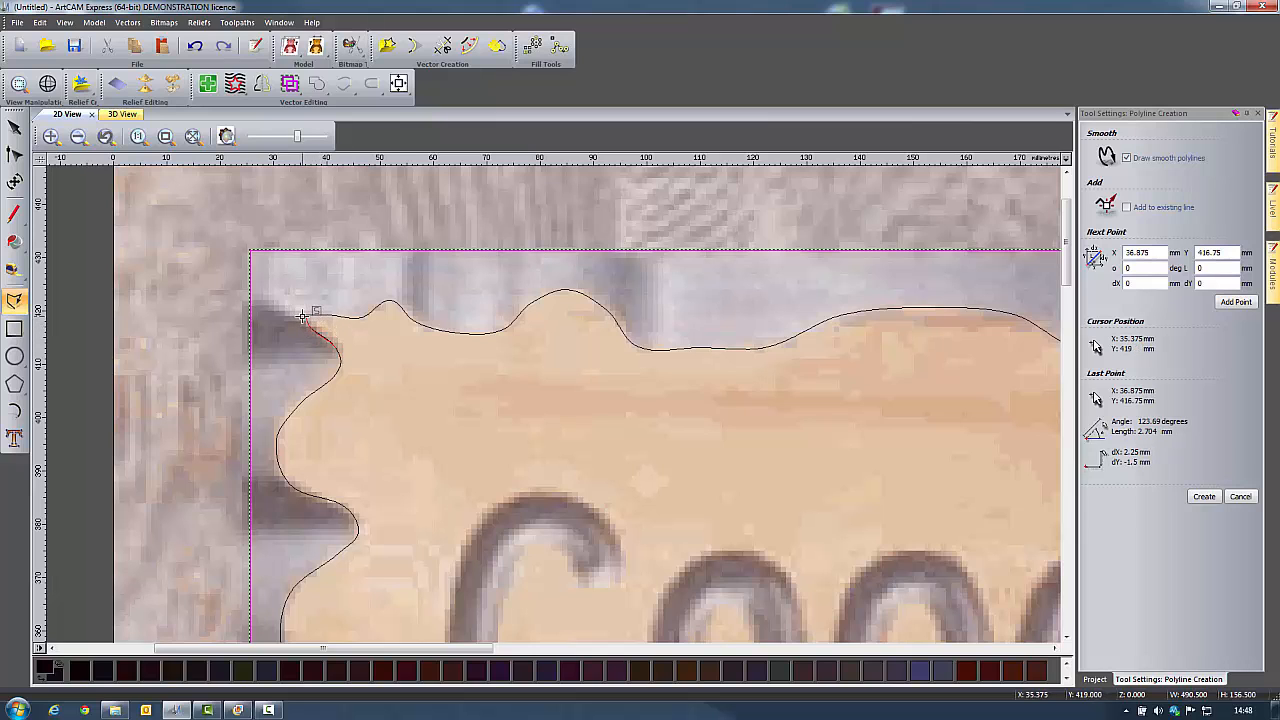
pyautogui.click(304, 316)
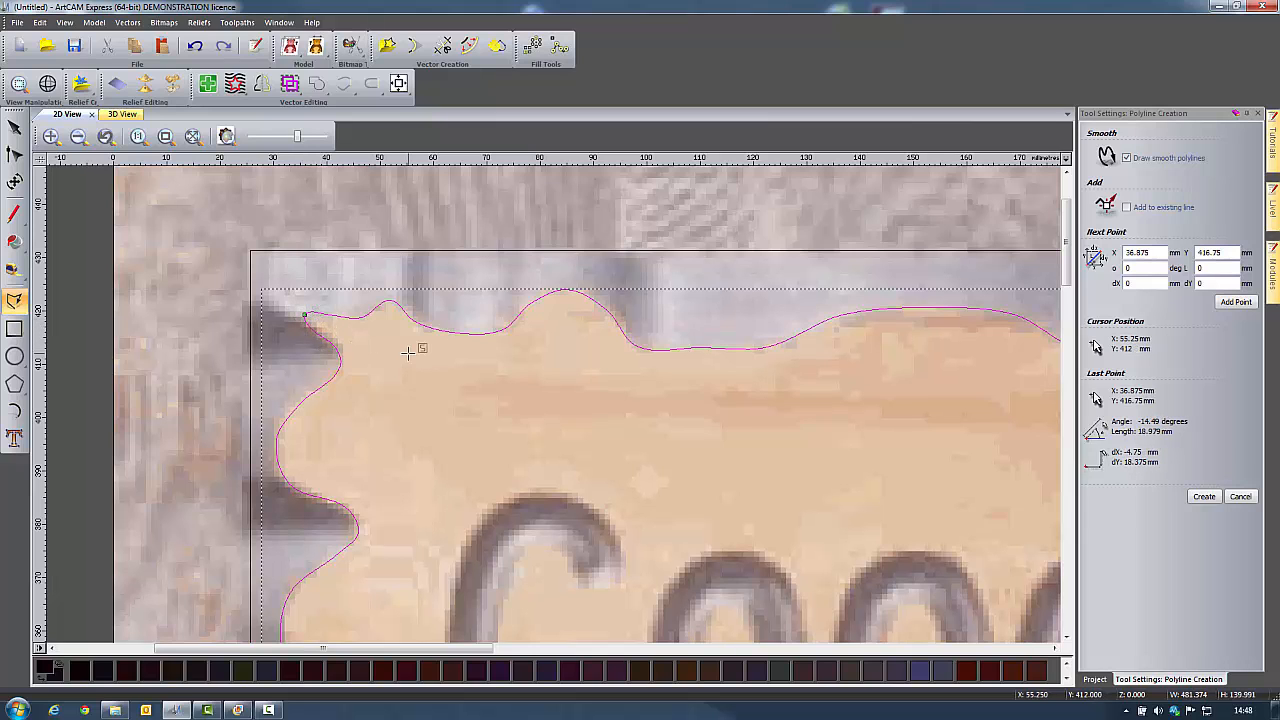
# Hide the reference photo by showing the relief preview in the 2D view, and deselect the traced outline.
pyautogui.scroll(-2, 490, 393)
pyautogui.moveTo(756, 467); pyautogui.dragTo(541, 412, button='middle')
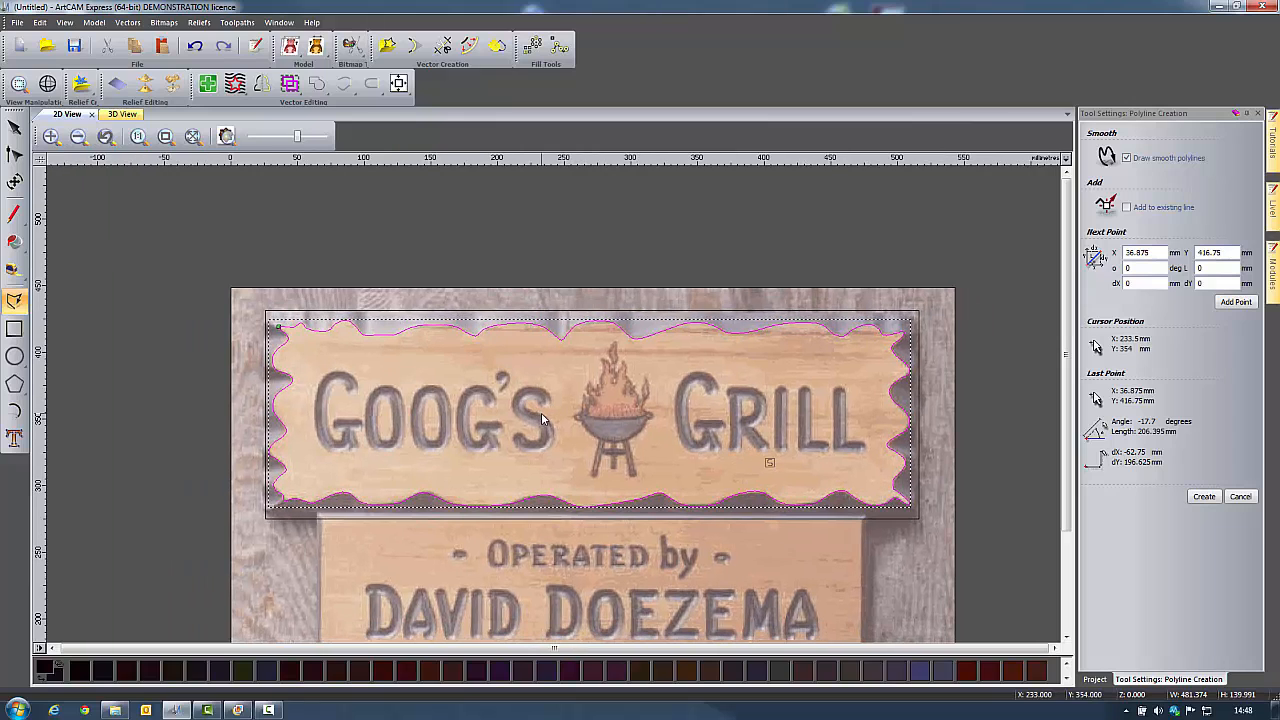
pyautogui.click(226, 137)
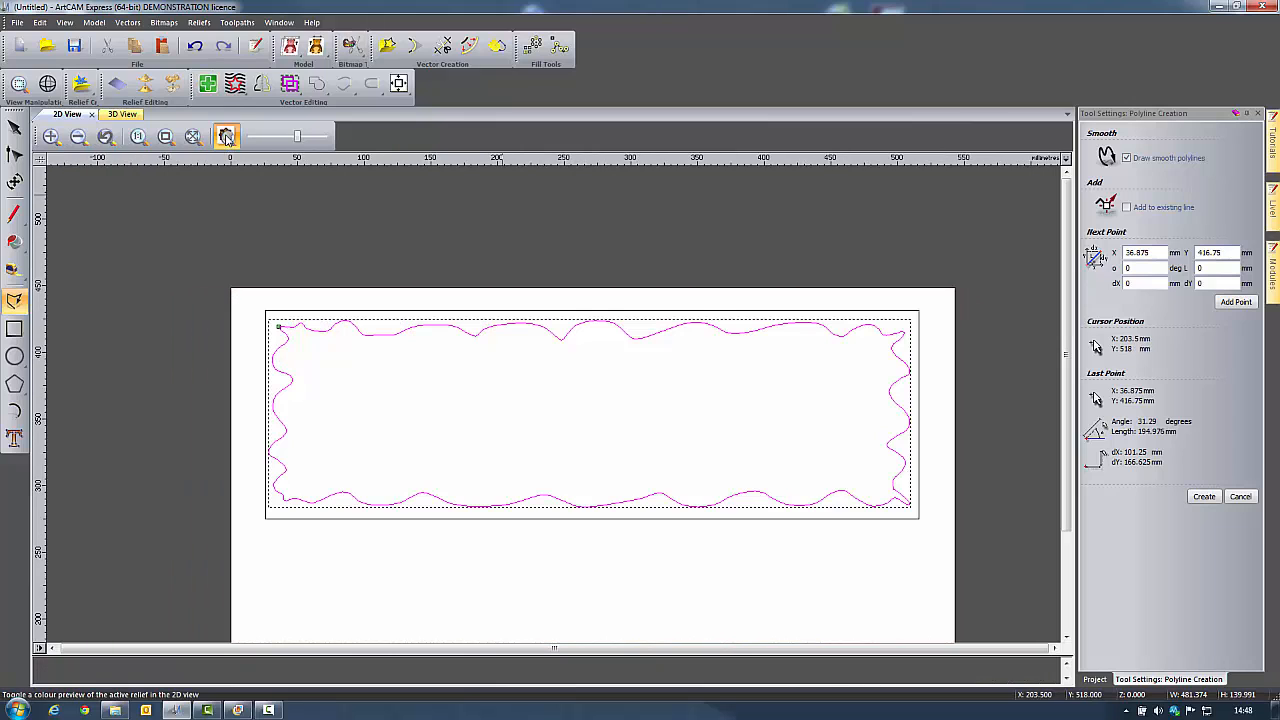
pyautogui.click(14, 127)
pyautogui.click(173, 336)
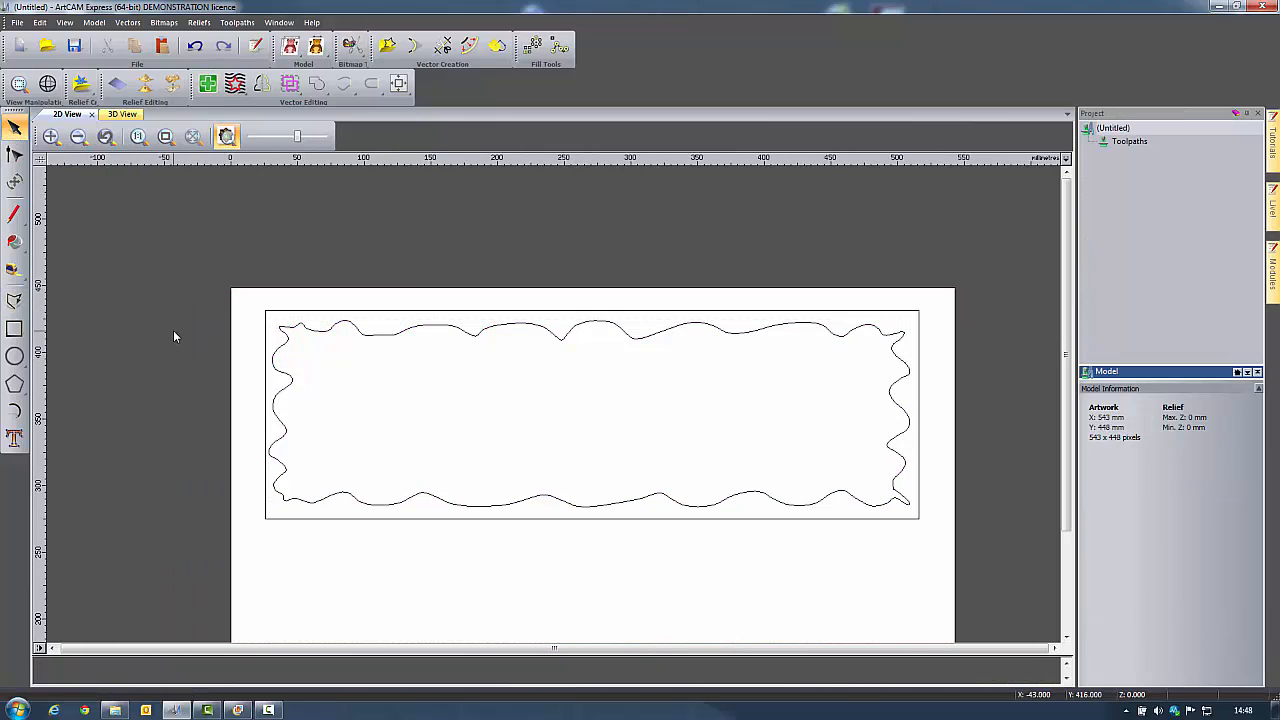
# Export the rectangle and the wavy outline together as an EPS vector file named sign_vectors in the Hanks_Grill folder.
pyautogui.moveTo(180, 246)
pyautogui.mouseDown()
pyautogui.moveTo(603, 509)
pyautogui.moveTo(983, 553)
pyautogui.mouseUp()
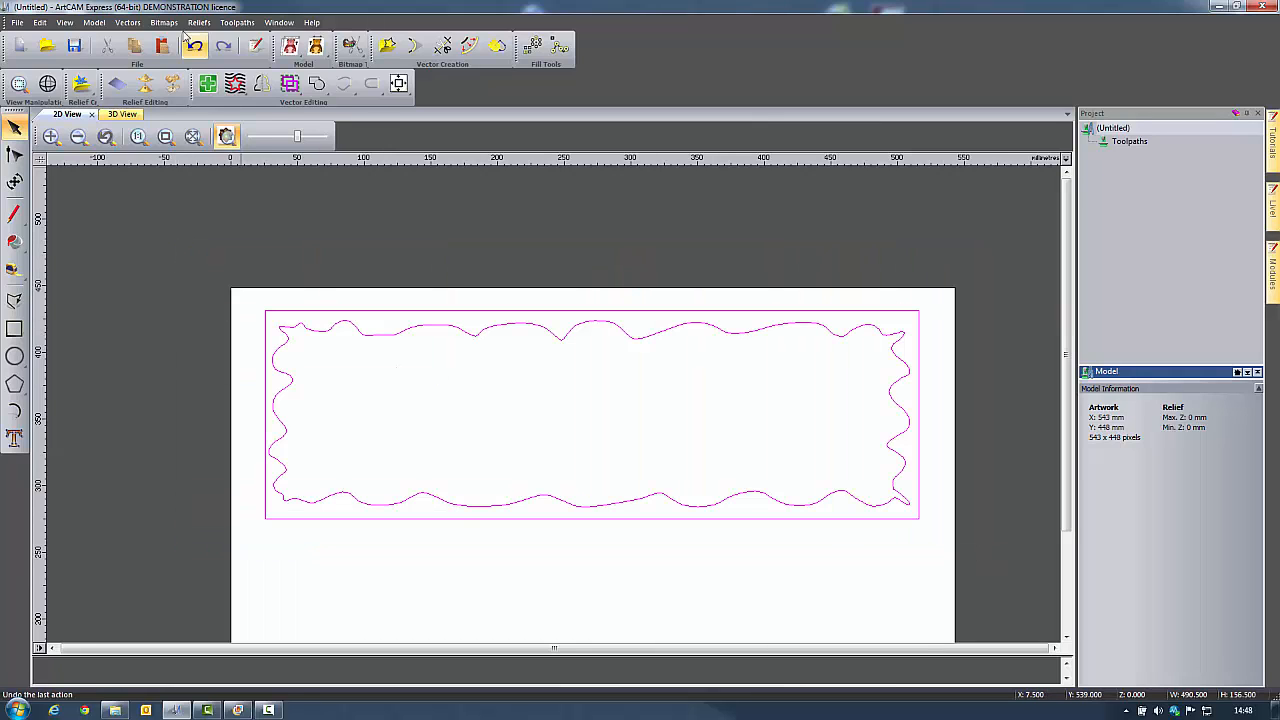
pyautogui.click(128, 24)
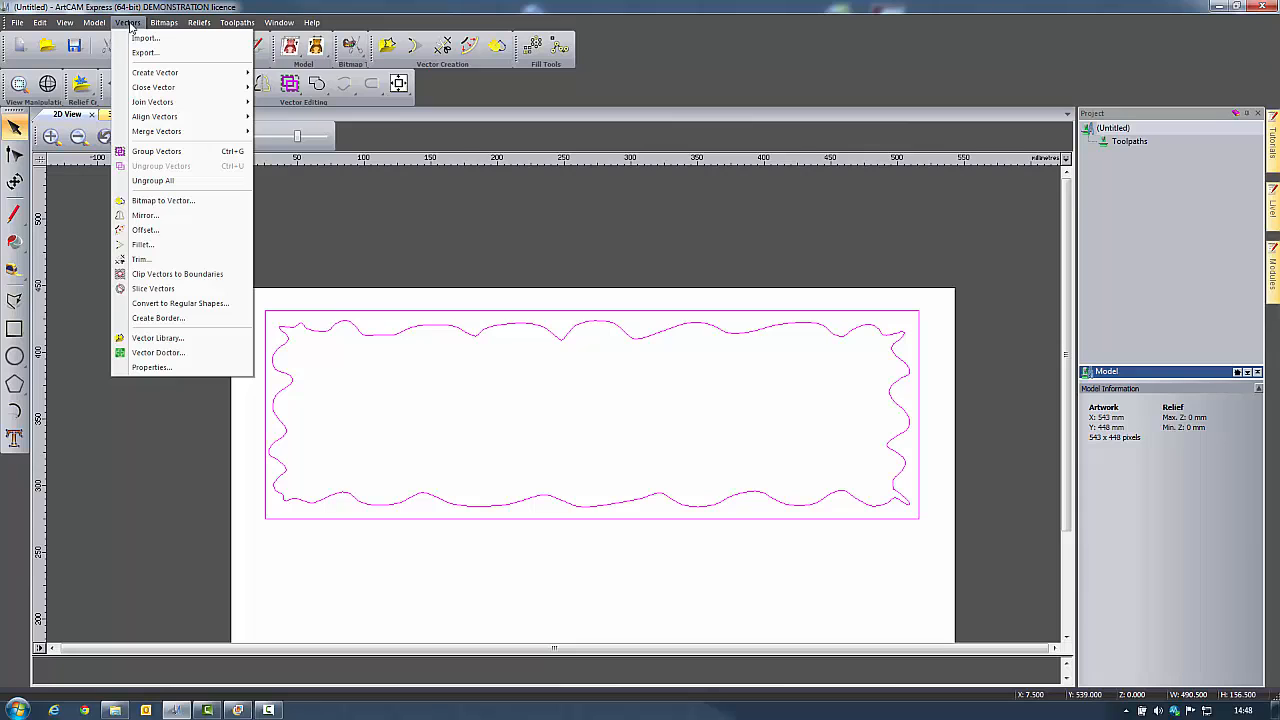
pyautogui.click(143, 52)
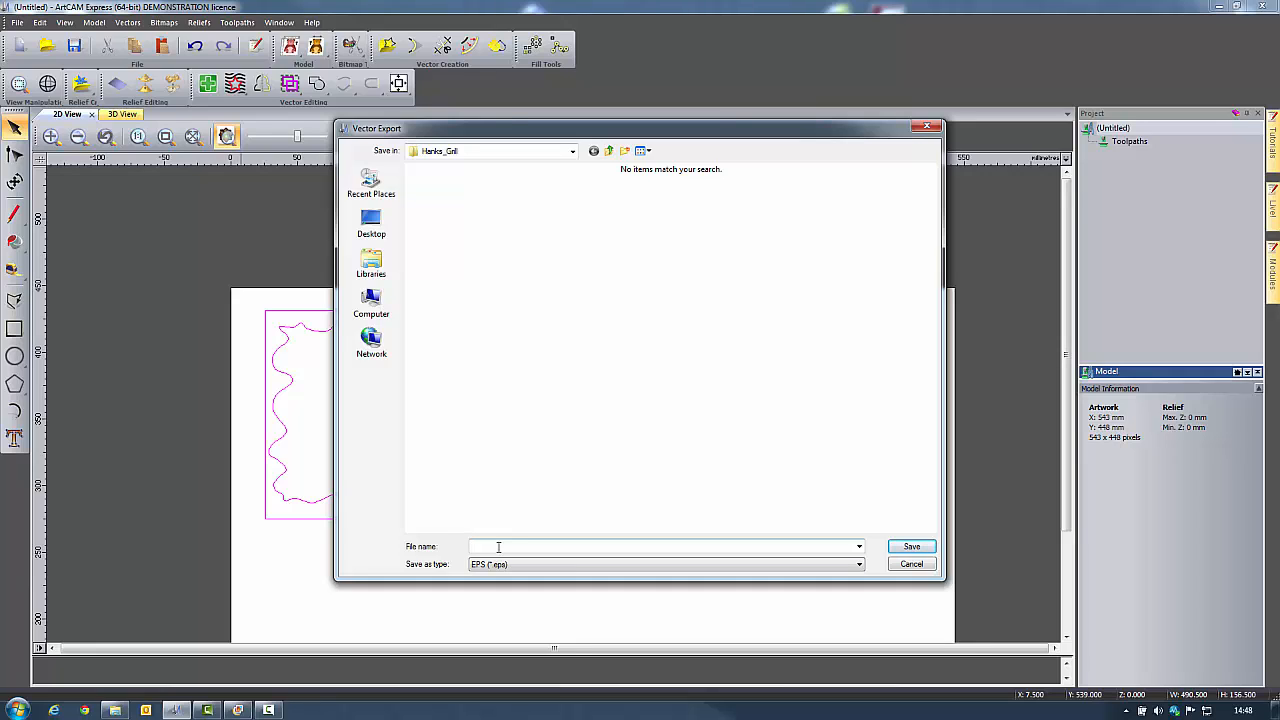
pyautogui.write('sign')
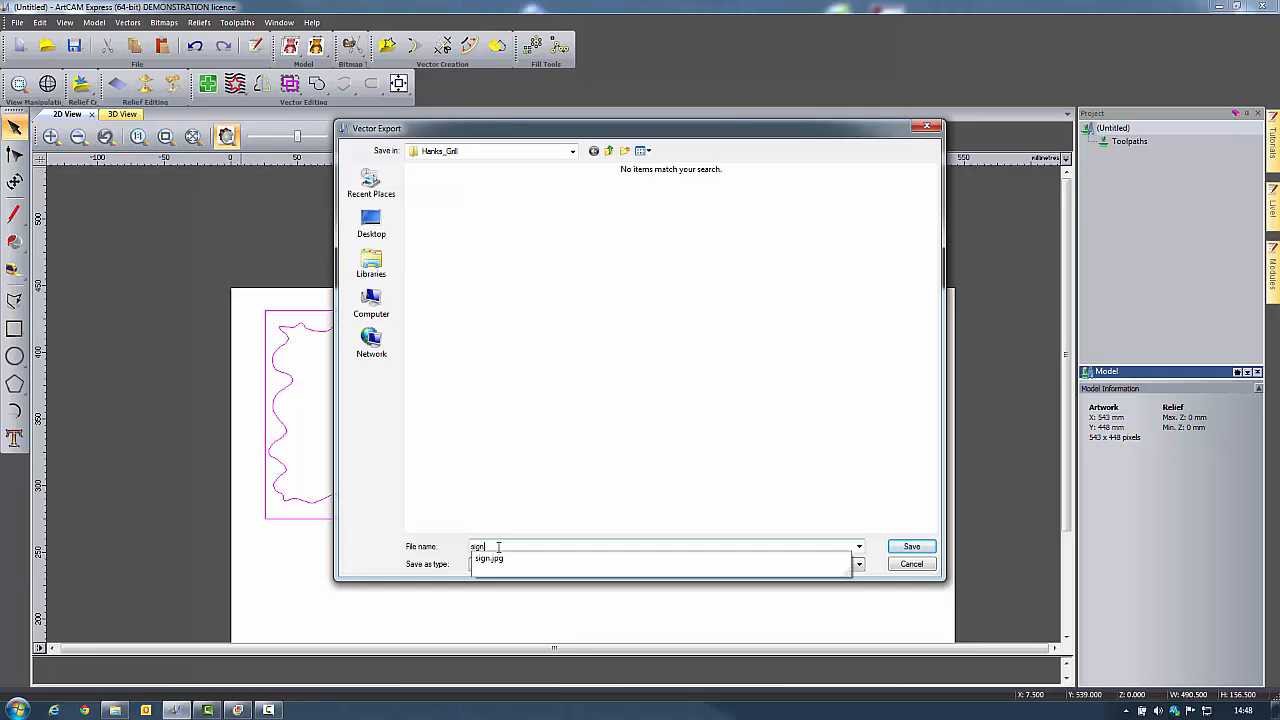
pyautogui.write('_vectors')
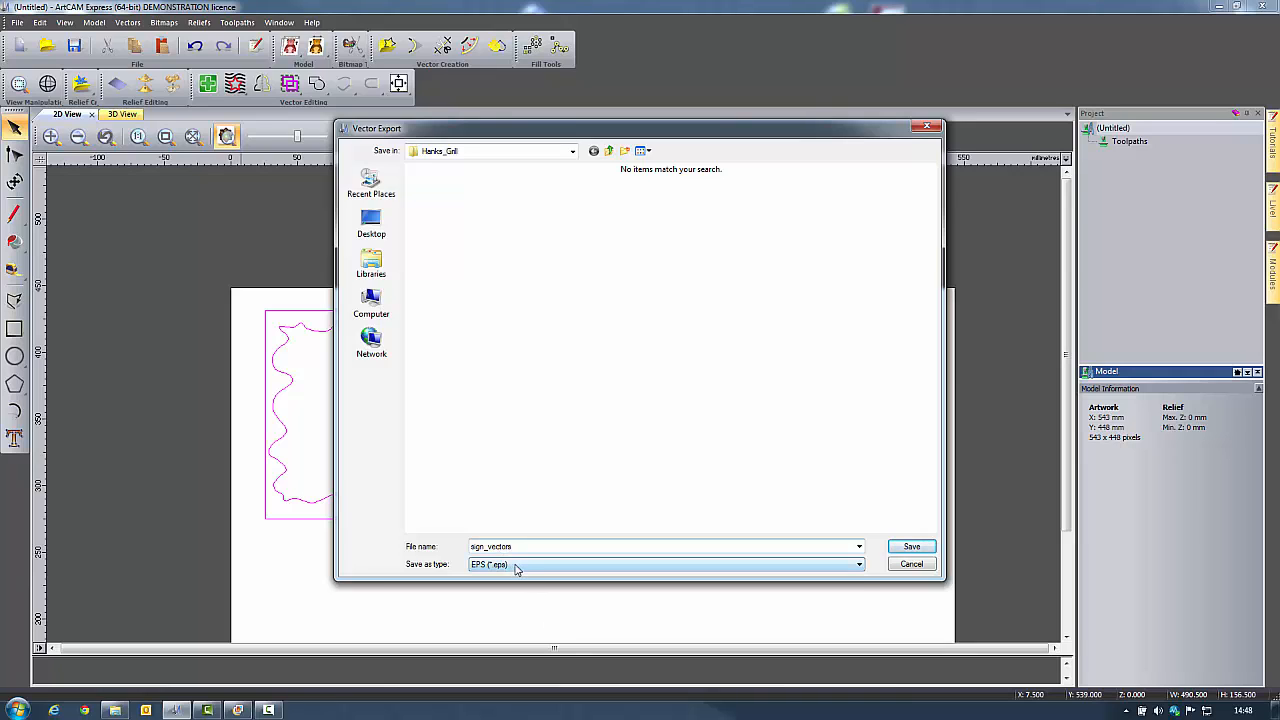
pyautogui.click(517, 565)
pyautogui.click(519, 567)
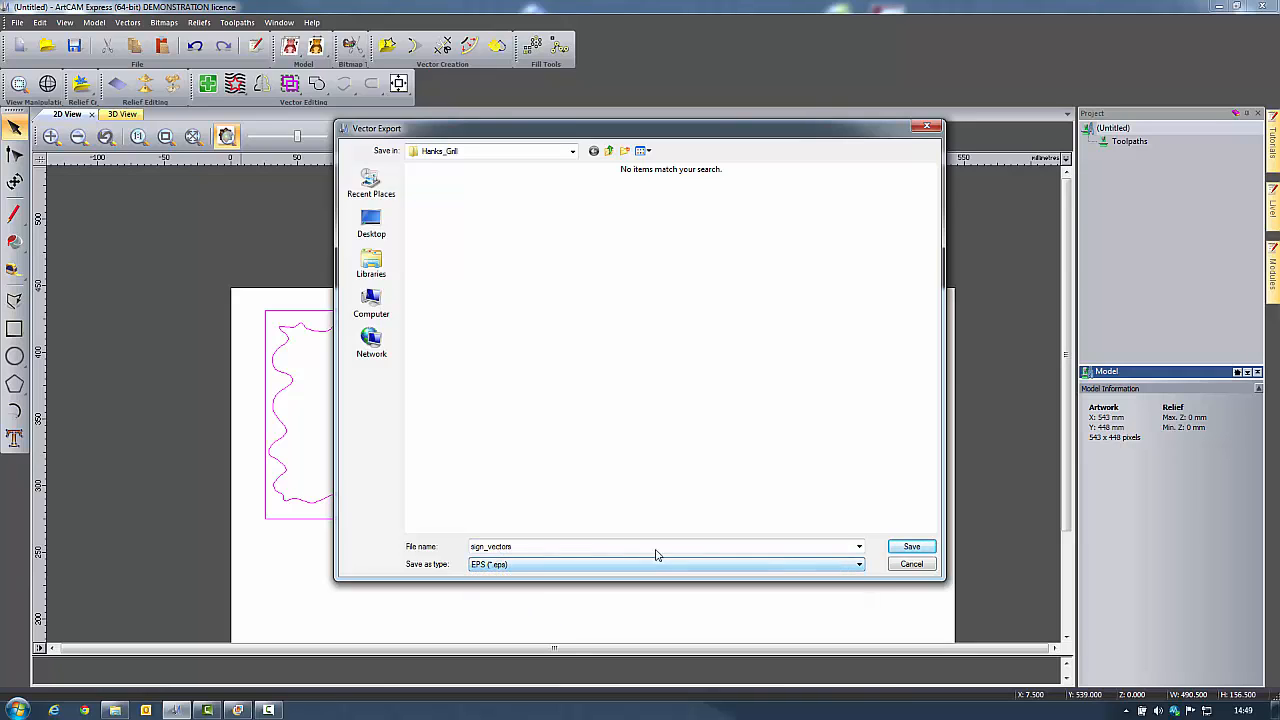
pyautogui.click(922, 548)
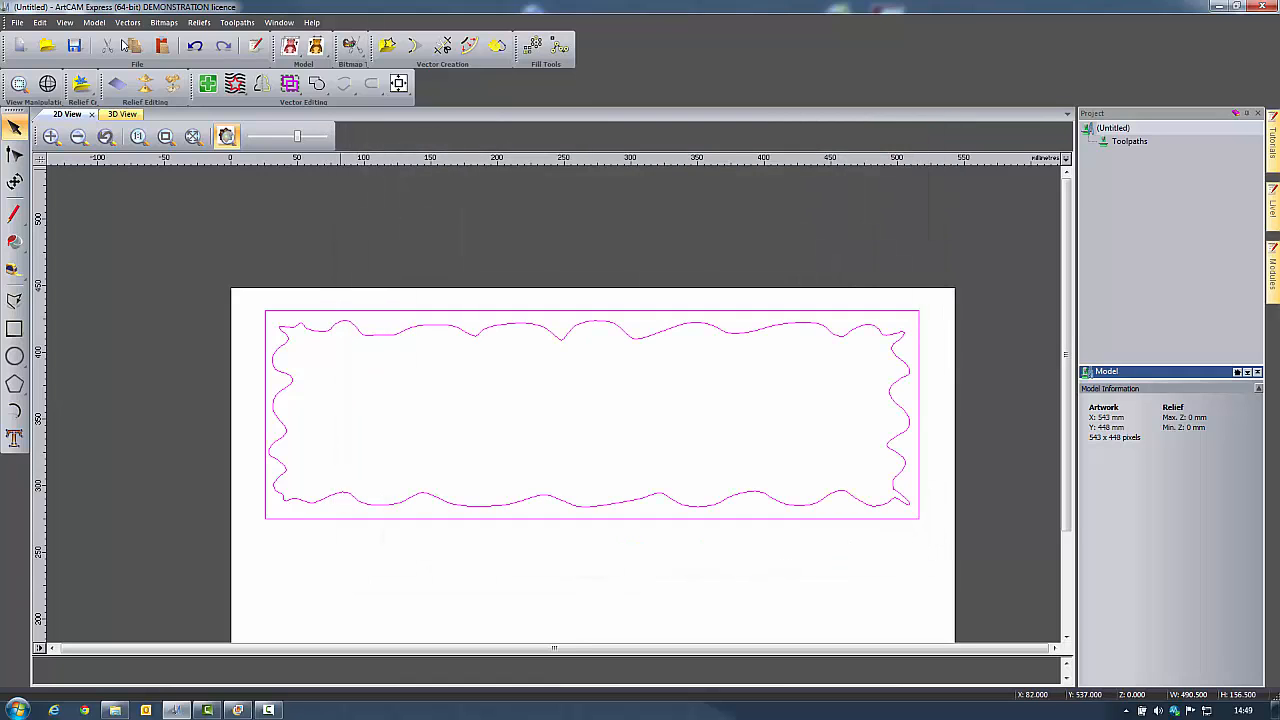
# Close the model that holds the traced sign outlines.
pyautogui.click(16, 22)
pyautogui.click(49, 67)
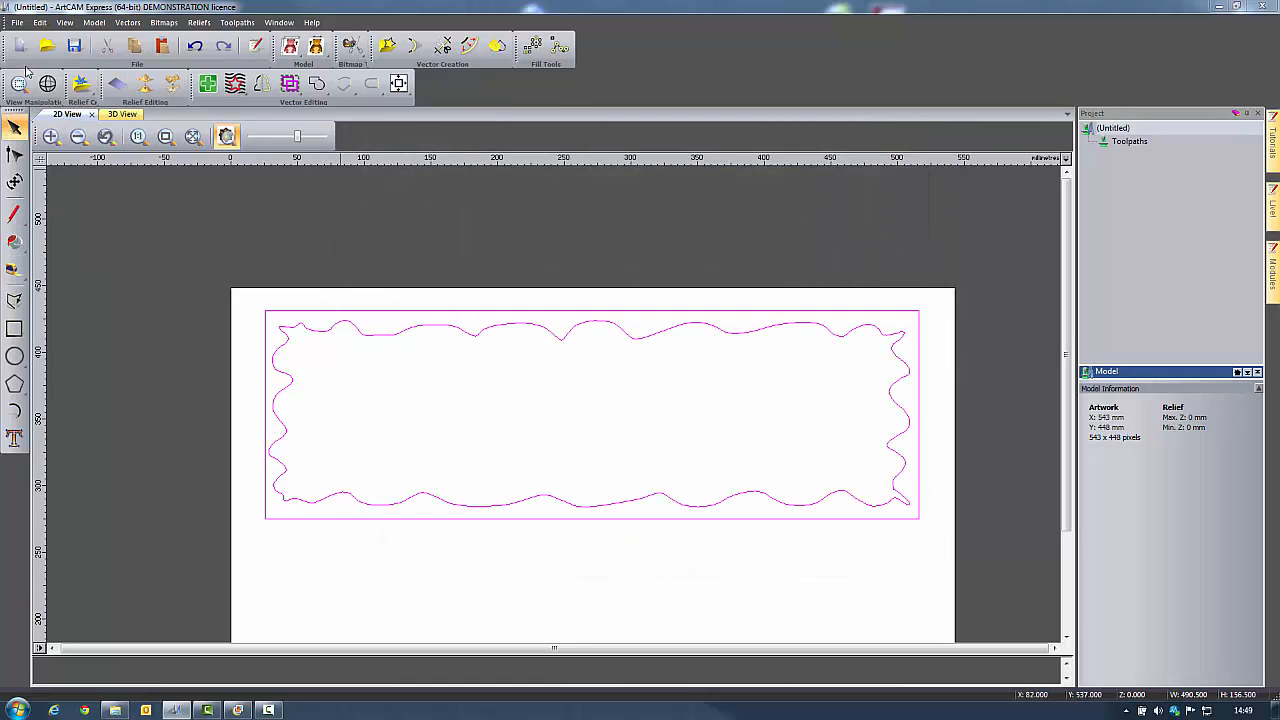
pyautogui.click(636, 388)
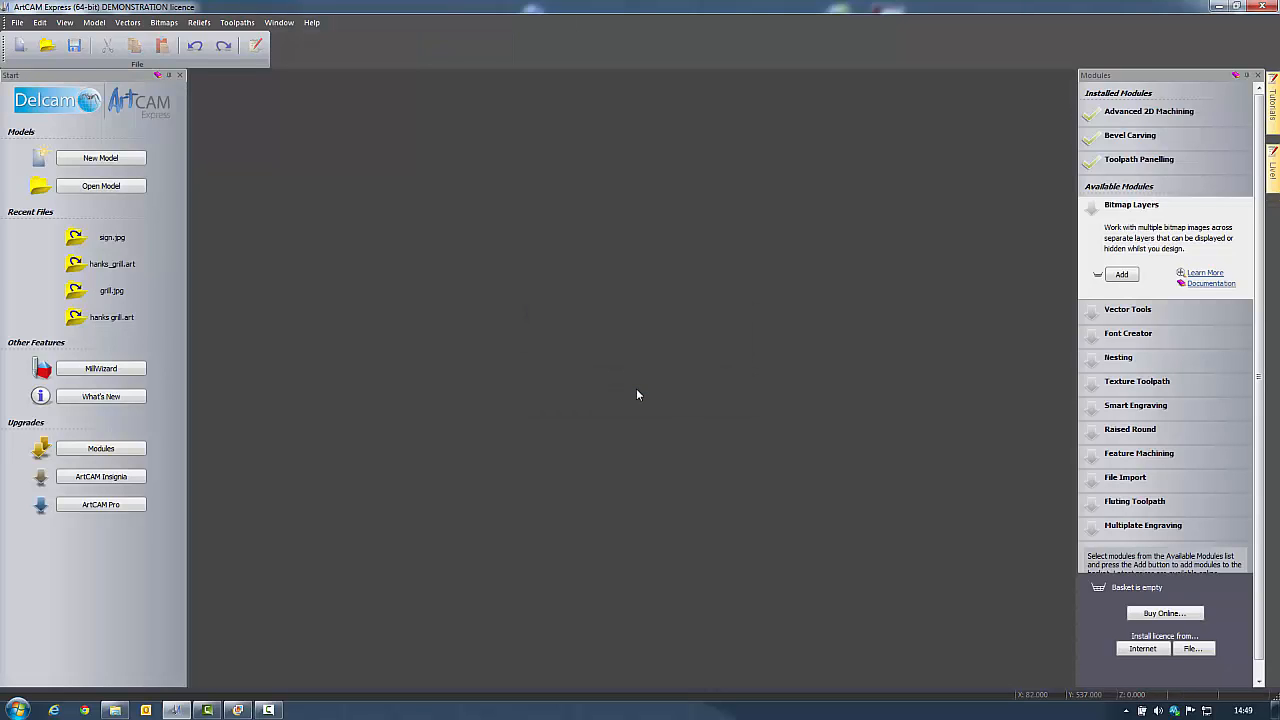
# Create a new model 250 mm high and 550 mm wide with a resolution of 2966 x 1348 points.
pyautogui.click(101, 158)
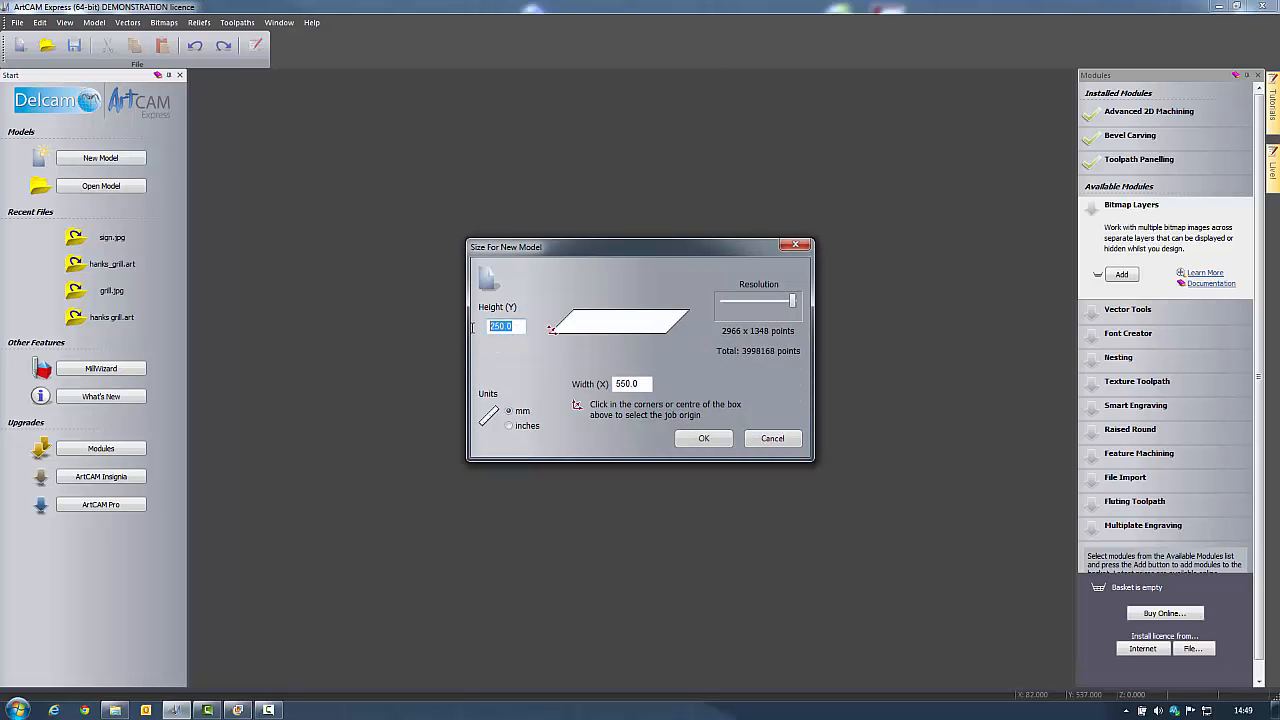
pyautogui.press('Tab')
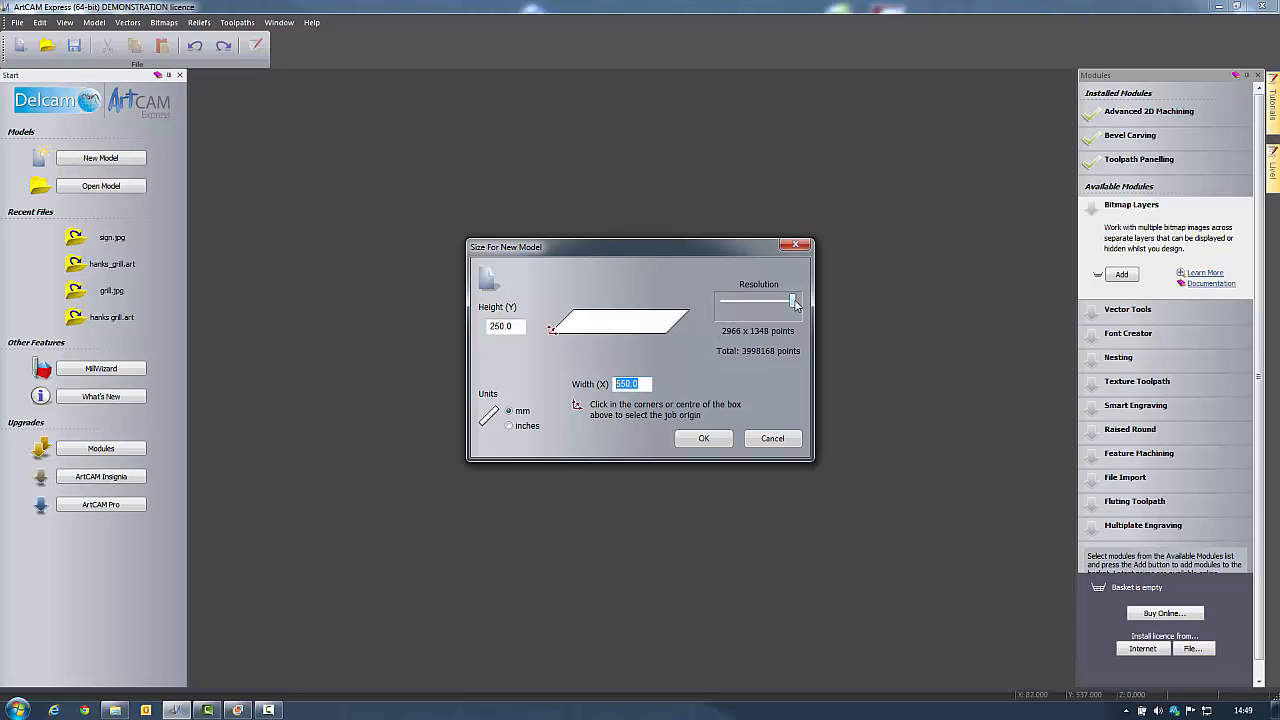
pyautogui.click(634, 381)
pyautogui.click(621, 327)
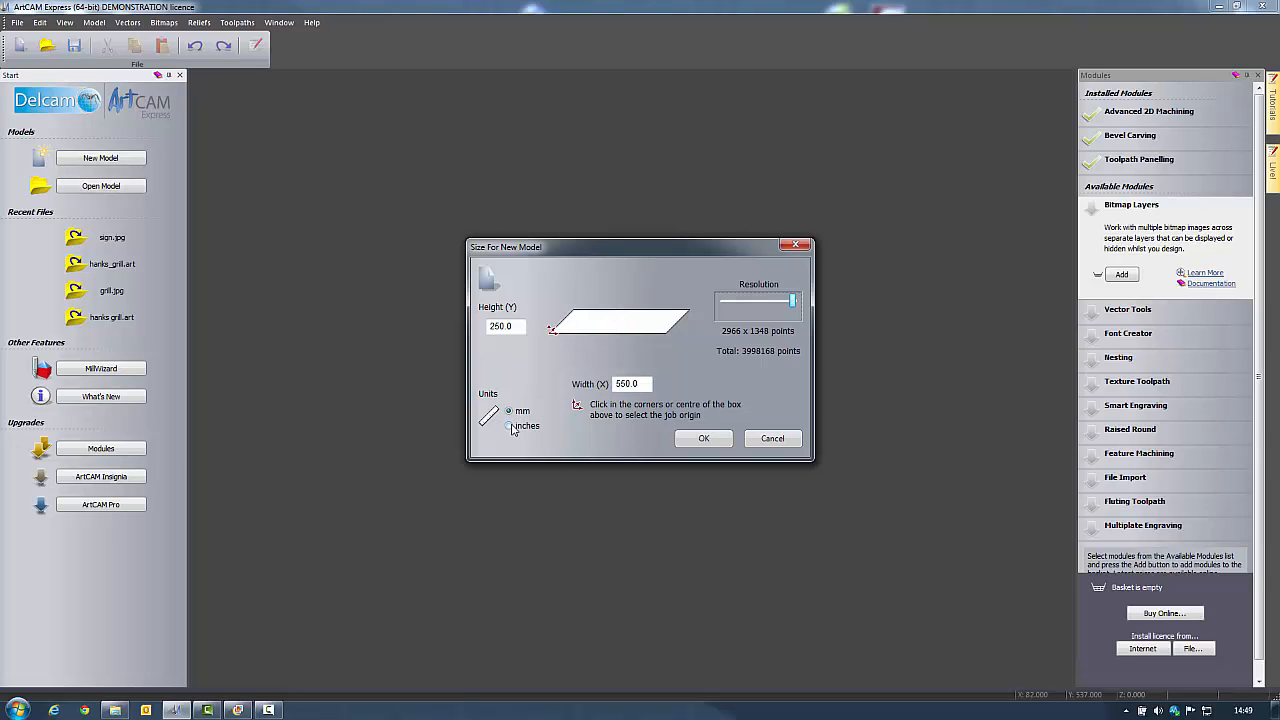
pyautogui.click(694, 437)
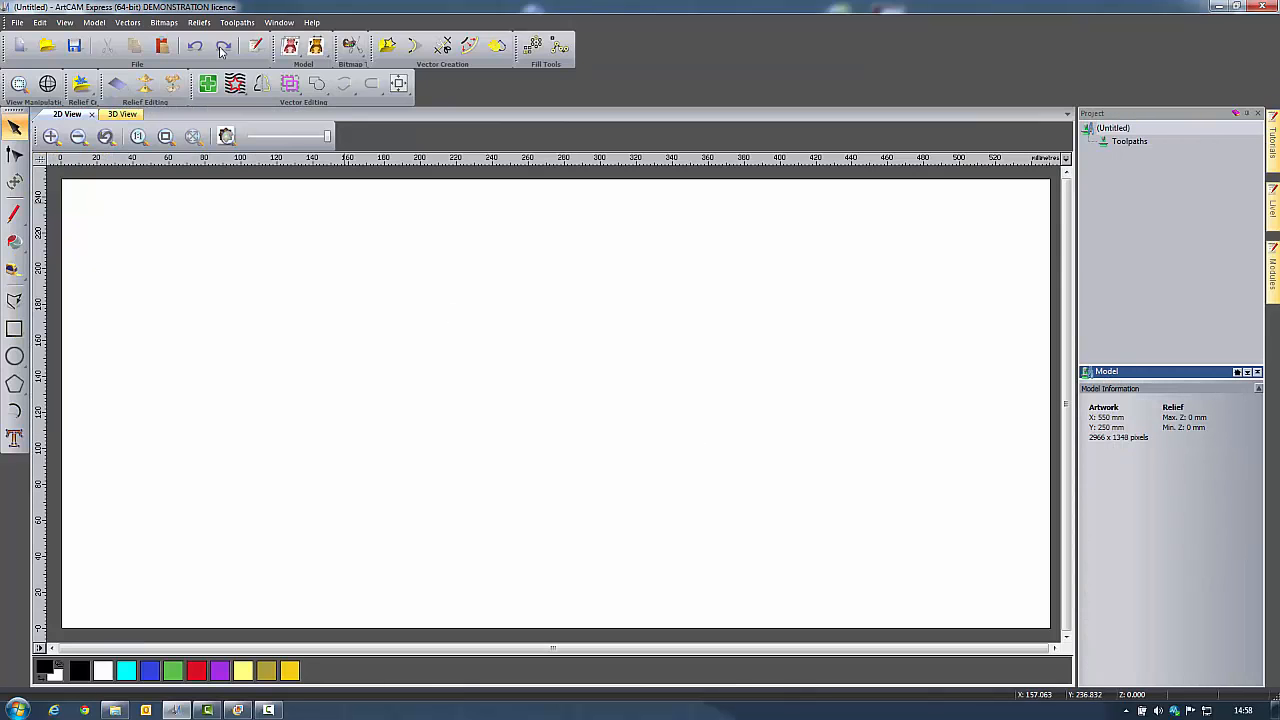
# Import the vectors from sign_vectors.eps, position them in the centre of the model, and deselect them.
pyautogui.click(127, 22)
pyautogui.click(143, 38)
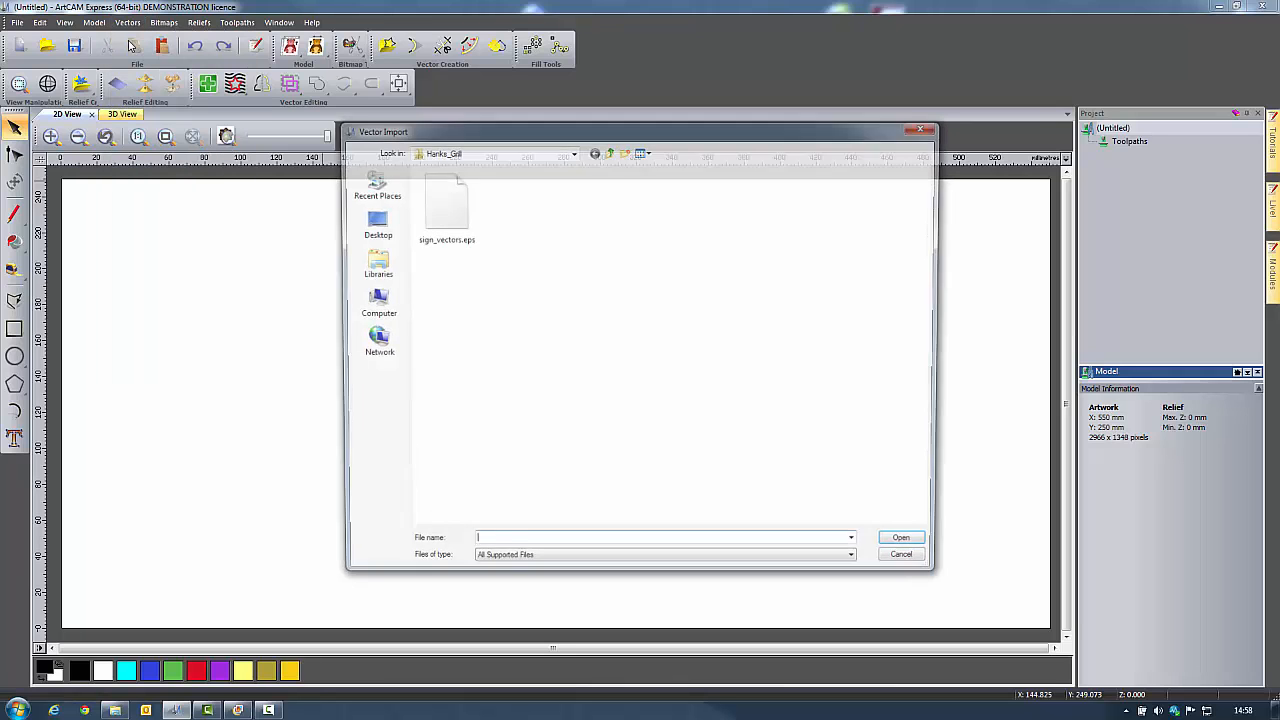
pyautogui.click(441, 205)
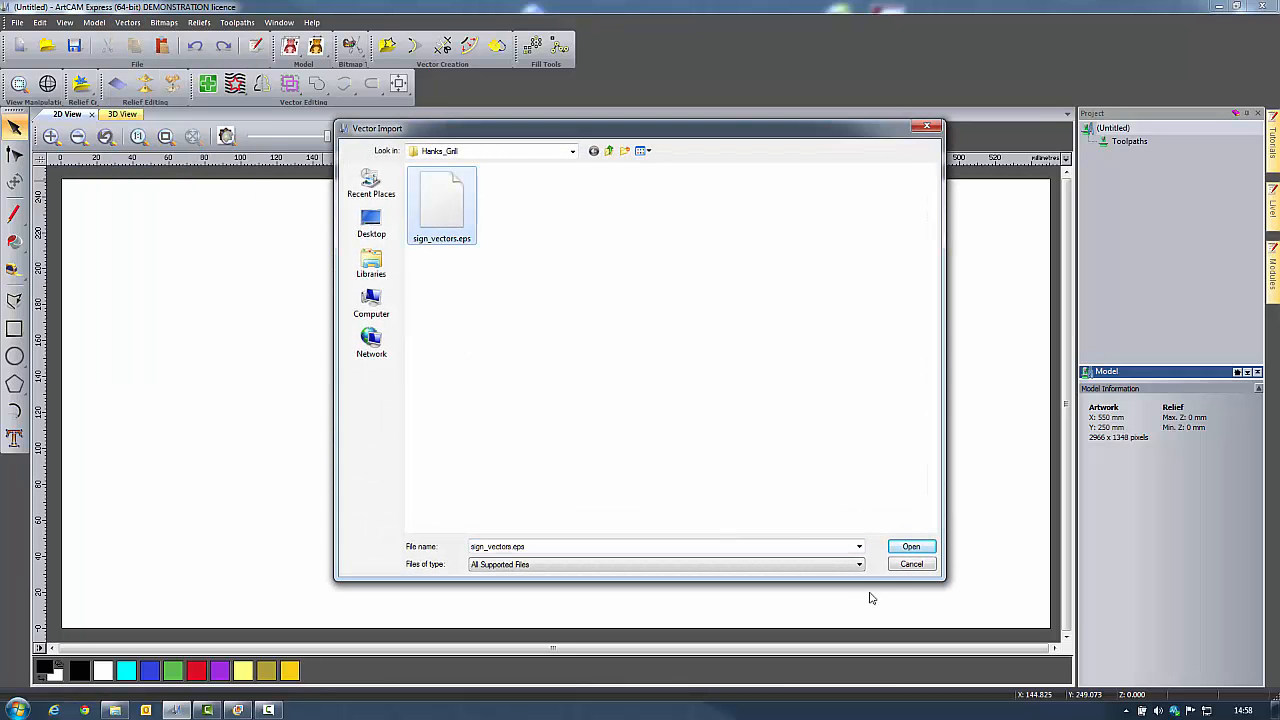
pyautogui.click(922, 550)
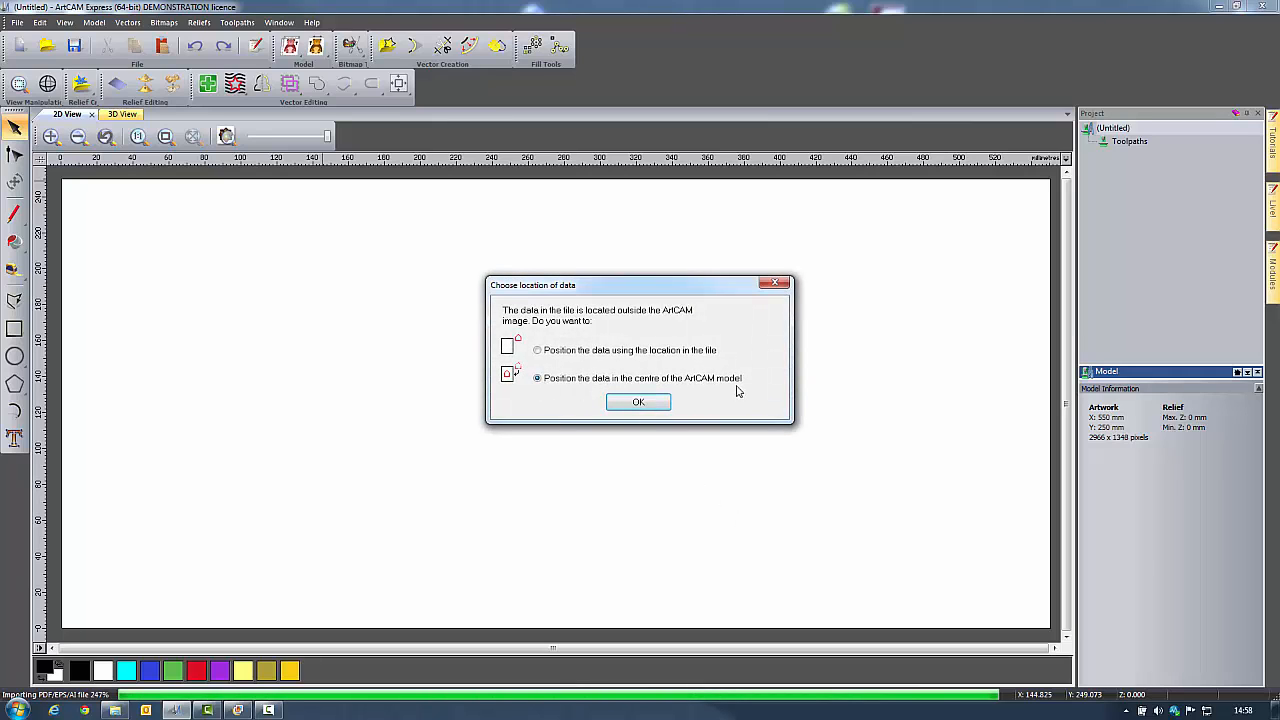
pyautogui.click(660, 403)
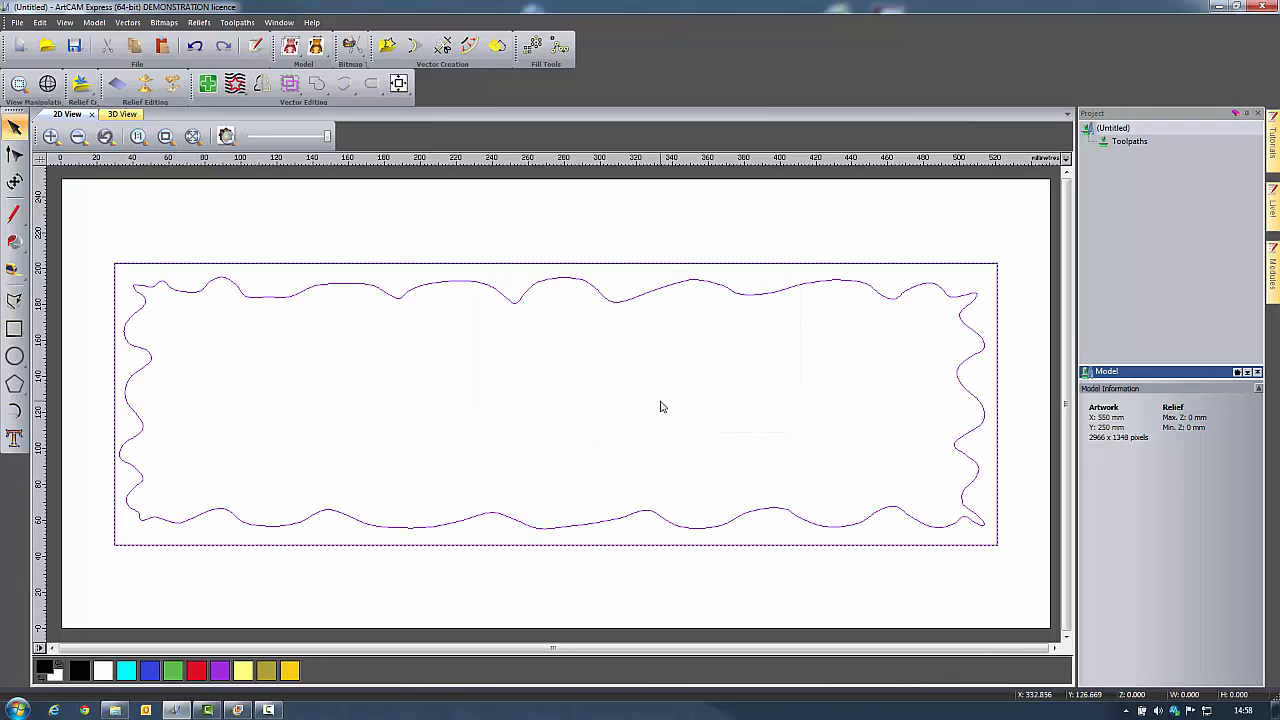
pyautogui.click(620, 588)
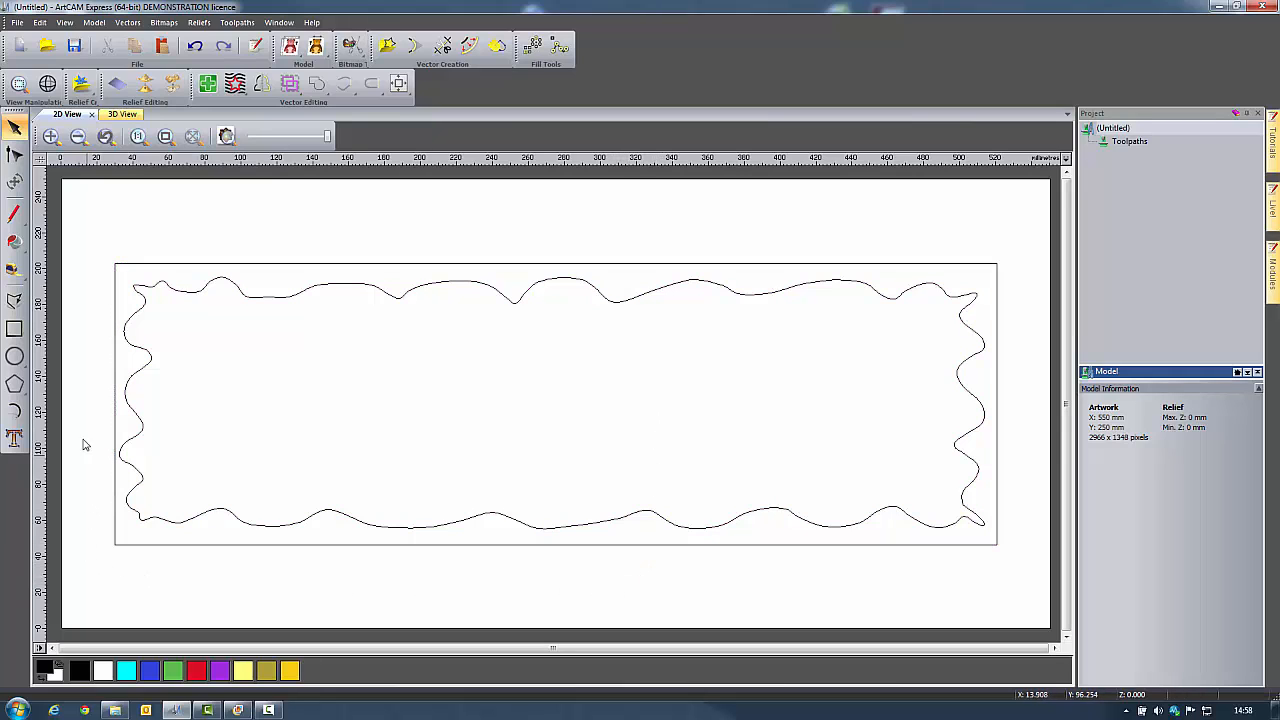
# Create the vector text "Hank's Grill" in 85-point Impact and move it to the middle area of the wavy outline.
pyautogui.click(14, 440)
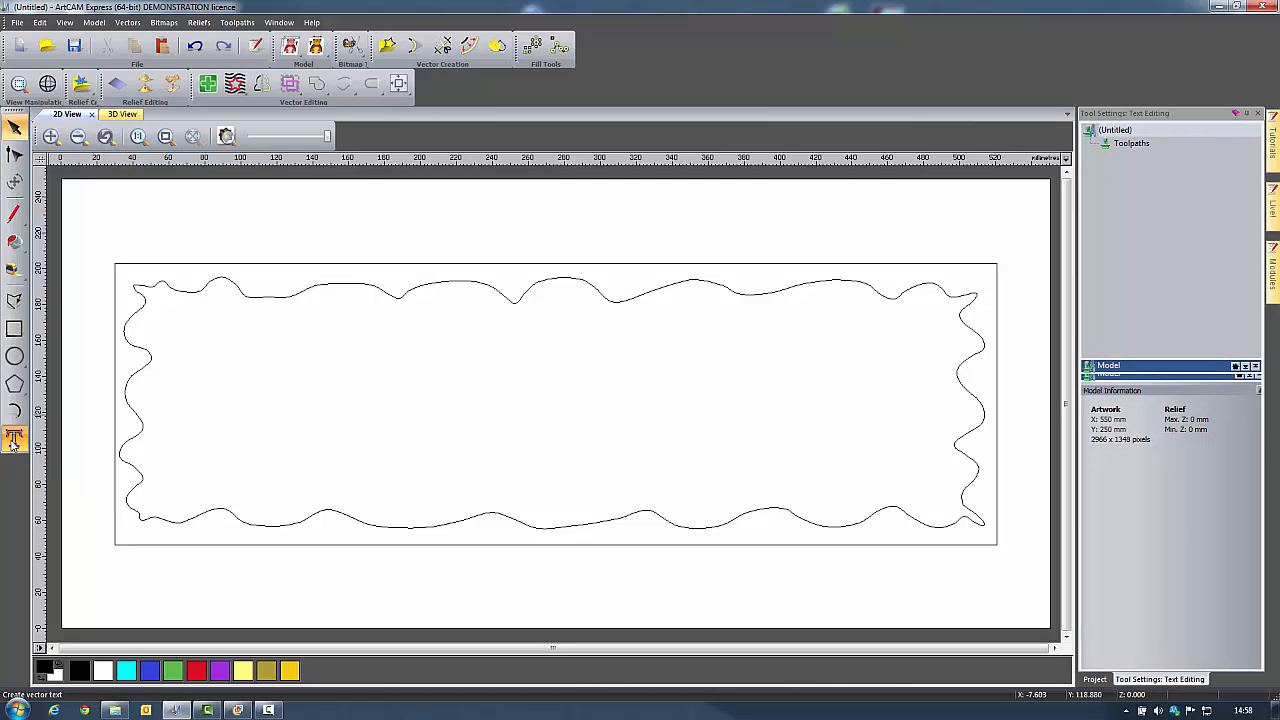
pyautogui.click(271, 420)
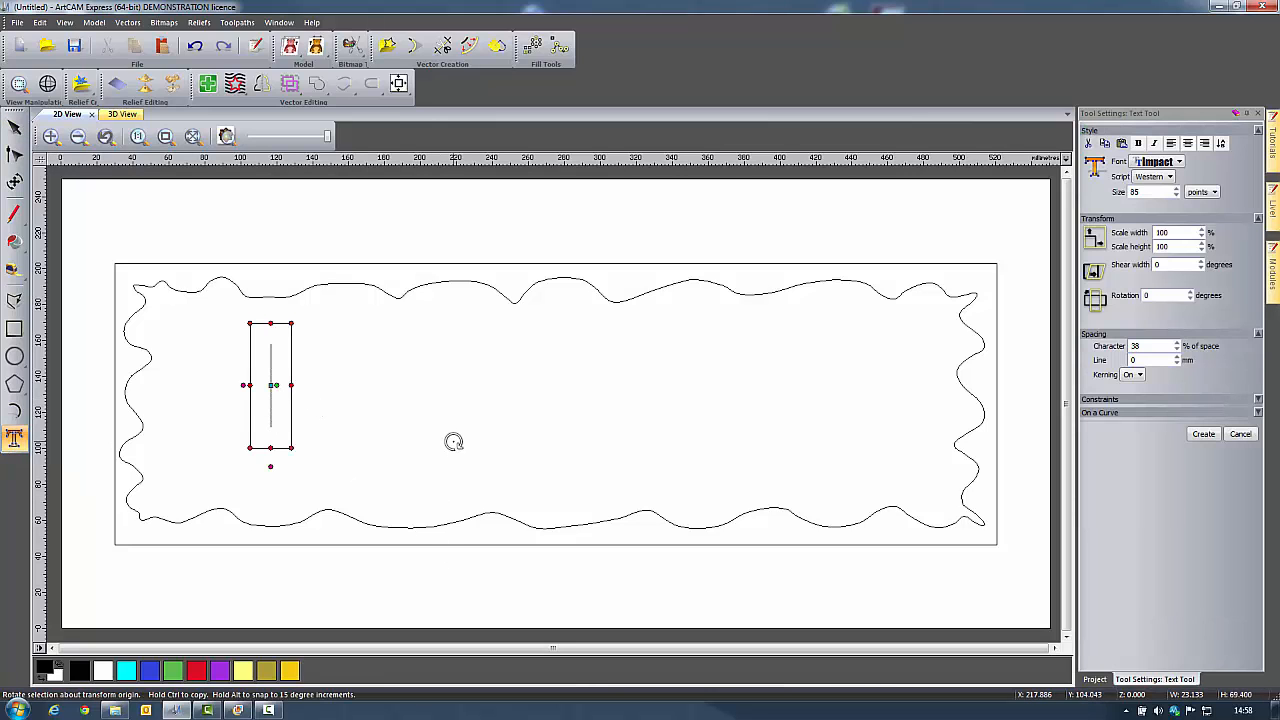
pyautogui.write('Hank')
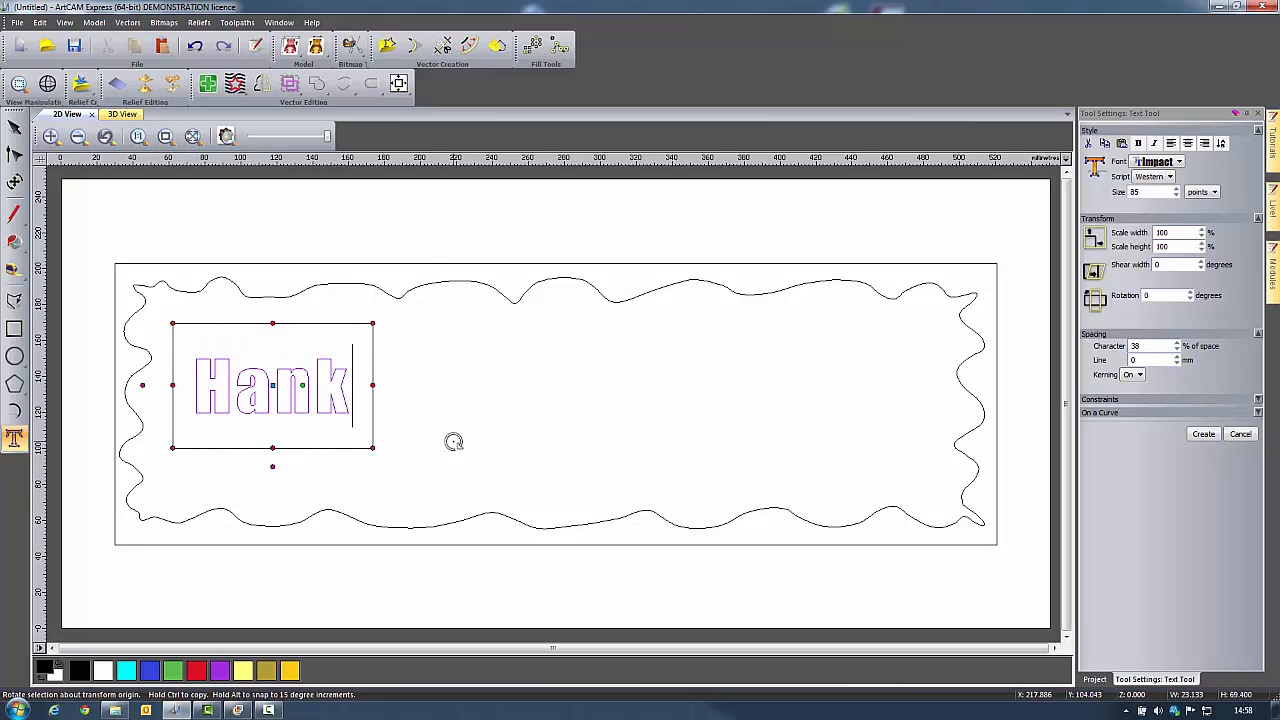
pyautogui.write("'s G")
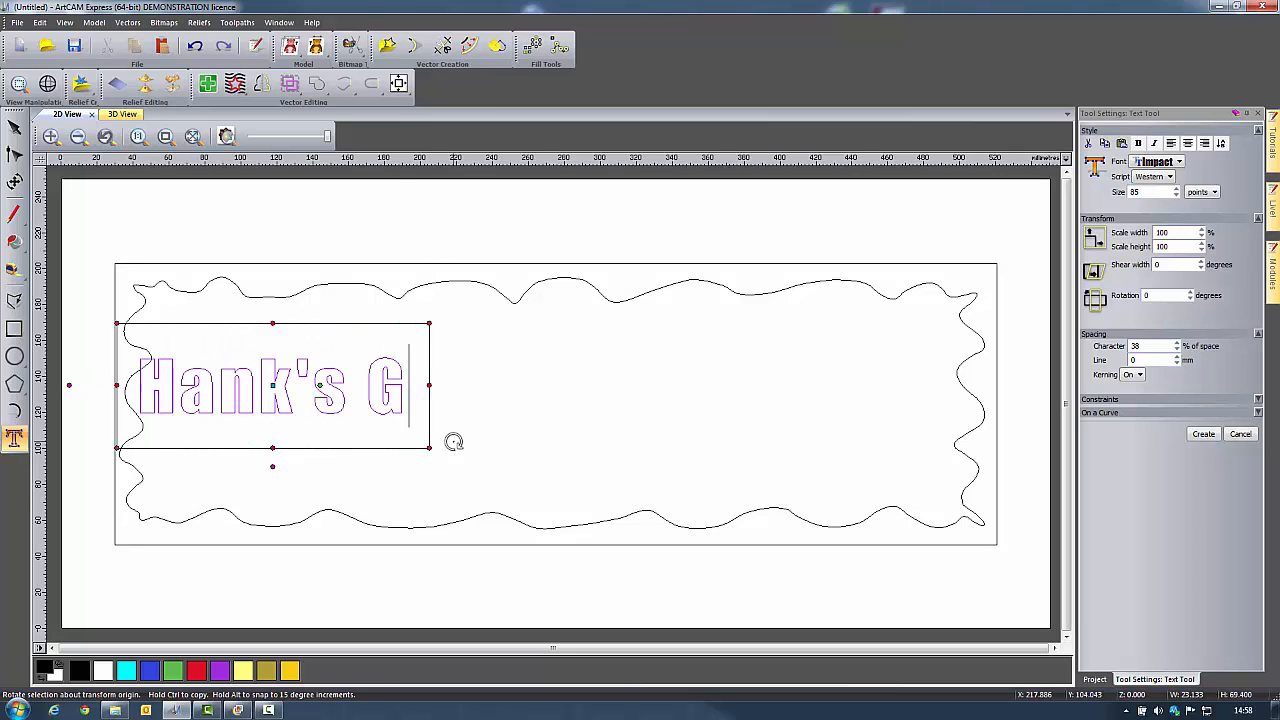
pyautogui.write('rill')
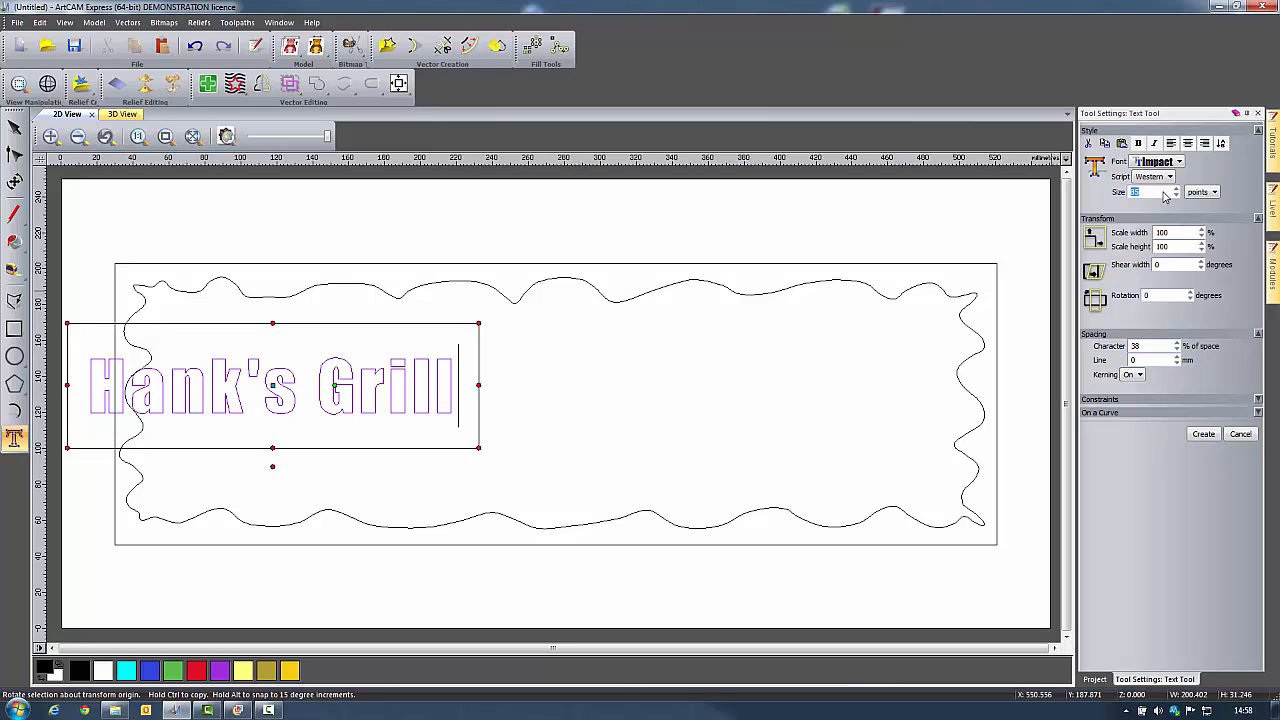
pyautogui.click(1121, 347)
pyautogui.click(1204, 436)
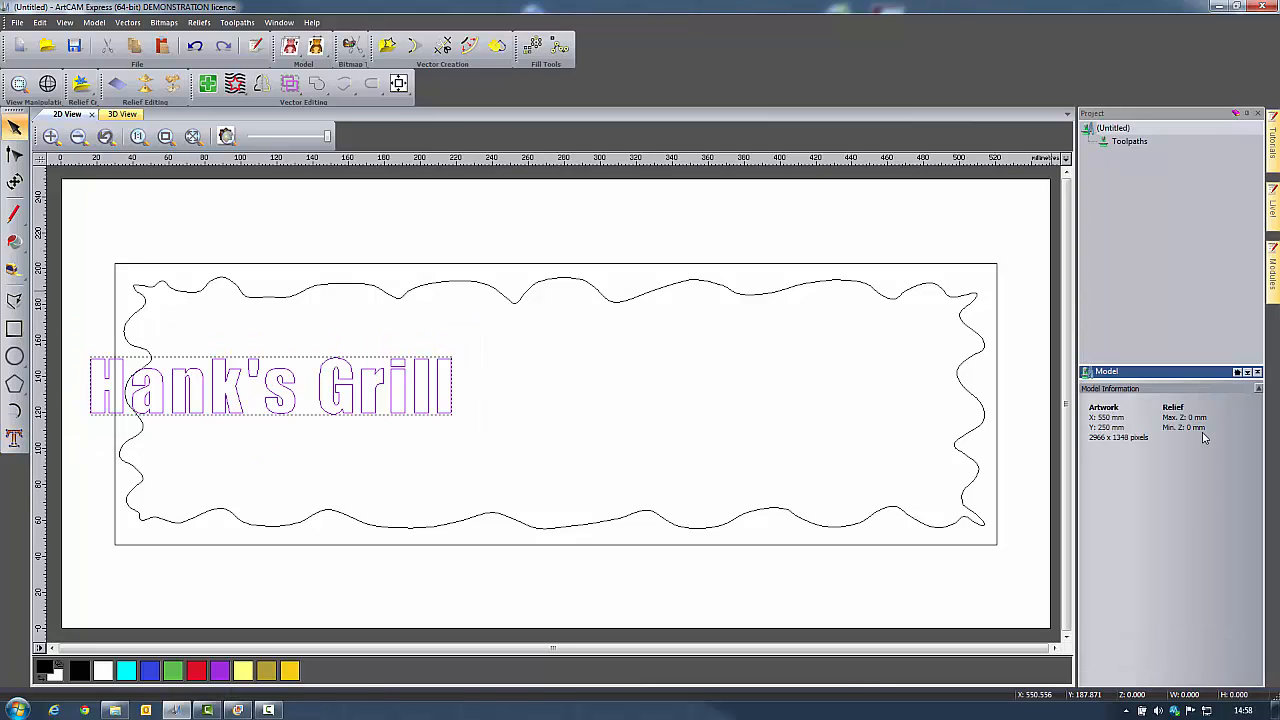
pyautogui.moveTo(323, 422)
pyautogui.mouseDown()
pyautogui.moveTo(574, 421)
pyautogui.moveTo(573, 432)
pyautogui.mouseUp()
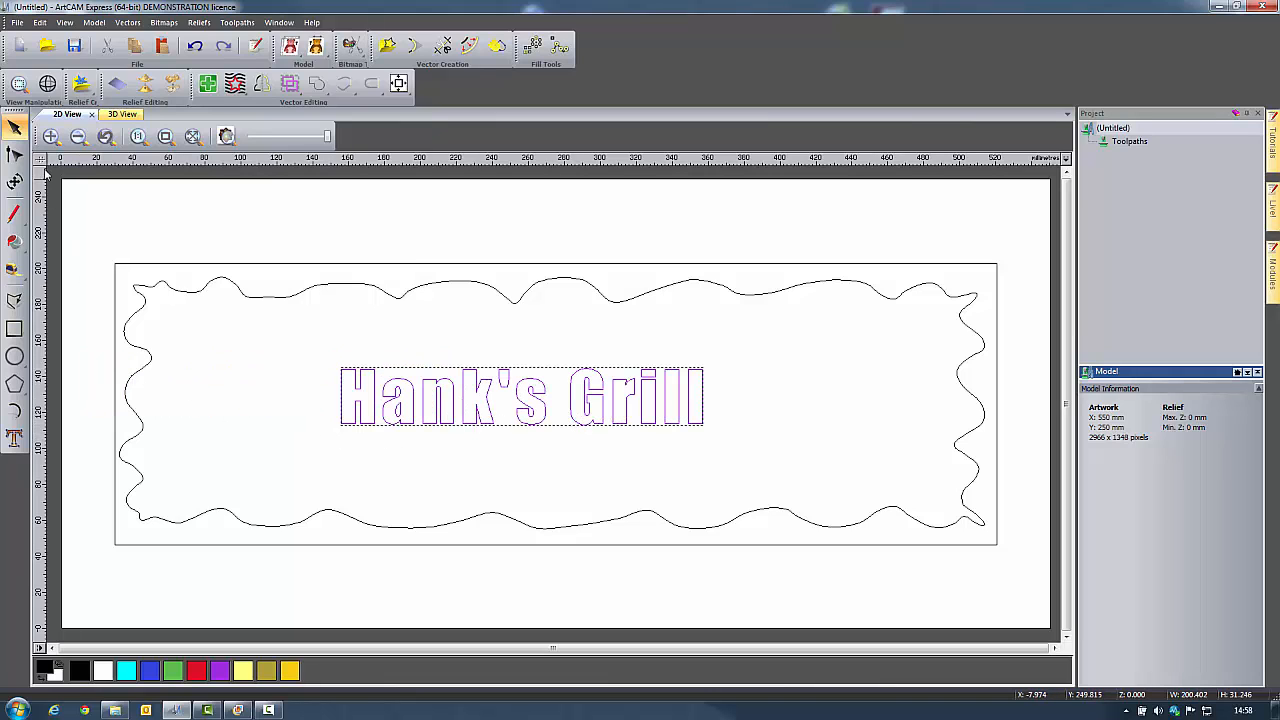
# Resize the "Hank's Grill" text to 350 mm wide and 85 mm high without maintaining the aspect ratio, then deselect it.
pyautogui.click(15, 182)
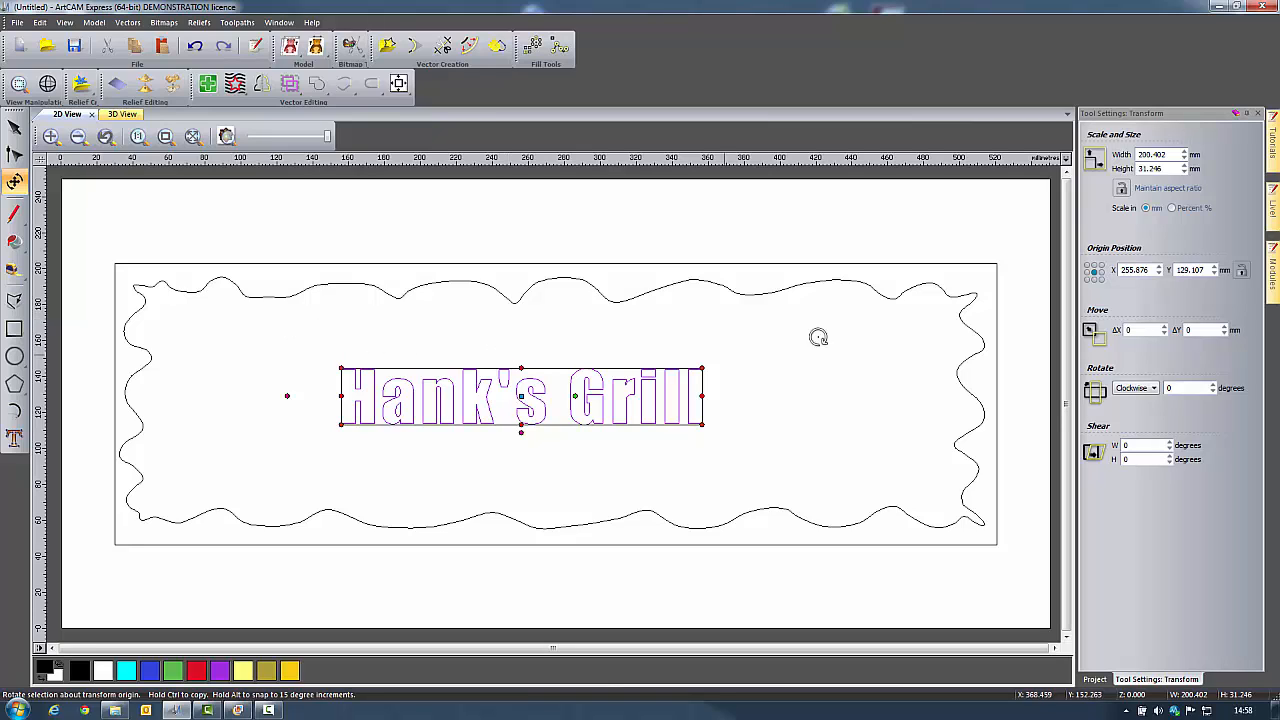
pyautogui.click(1121, 189)
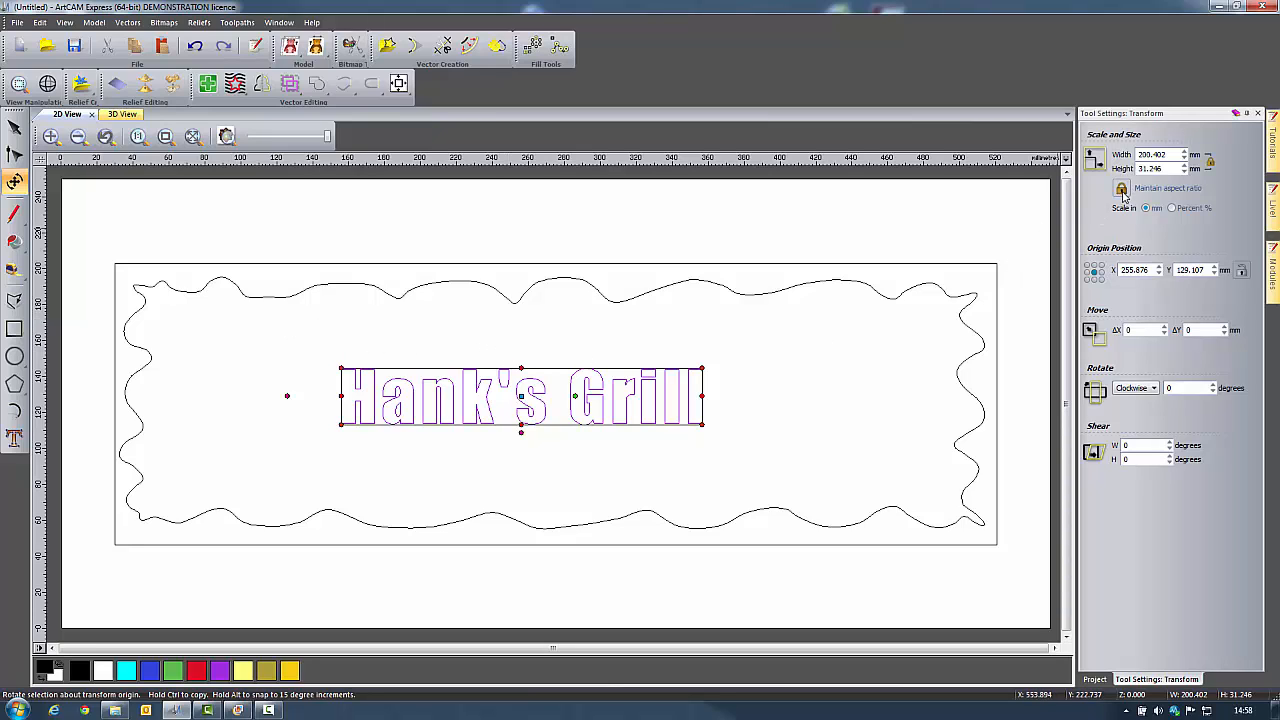
pyautogui.click(1122, 190)
pyautogui.moveTo(1182, 154); pyautogui.dragTo(1115, 155)
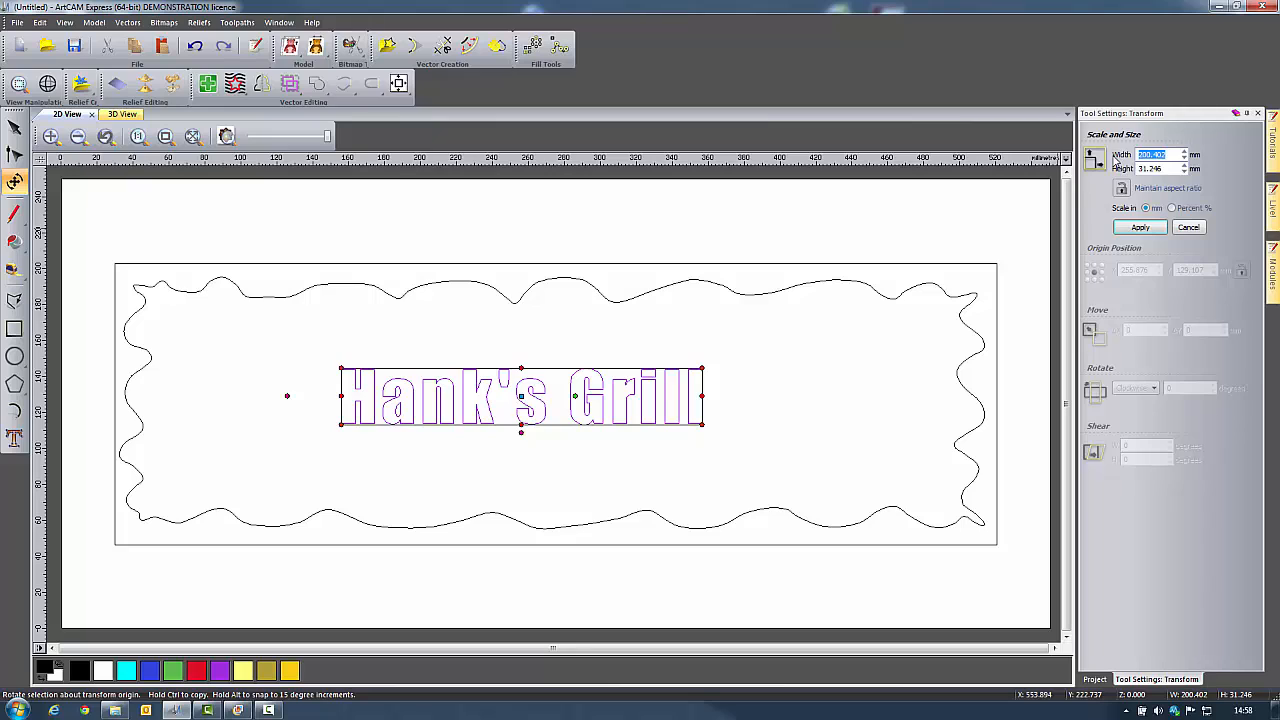
pyautogui.write('350')
pyautogui.moveTo(1172, 169); pyautogui.dragTo(1130, 170)
pyautogui.write('85')
pyautogui.click(1140, 228)
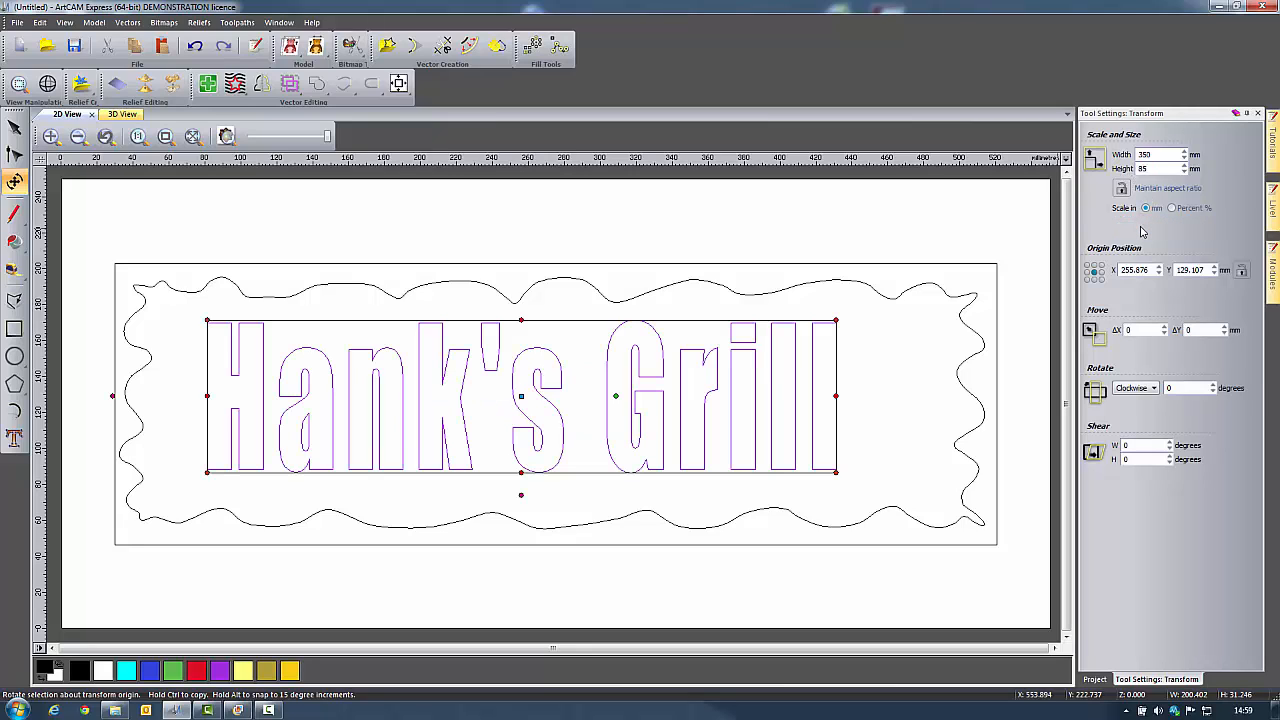
pyautogui.click(1257, 113)
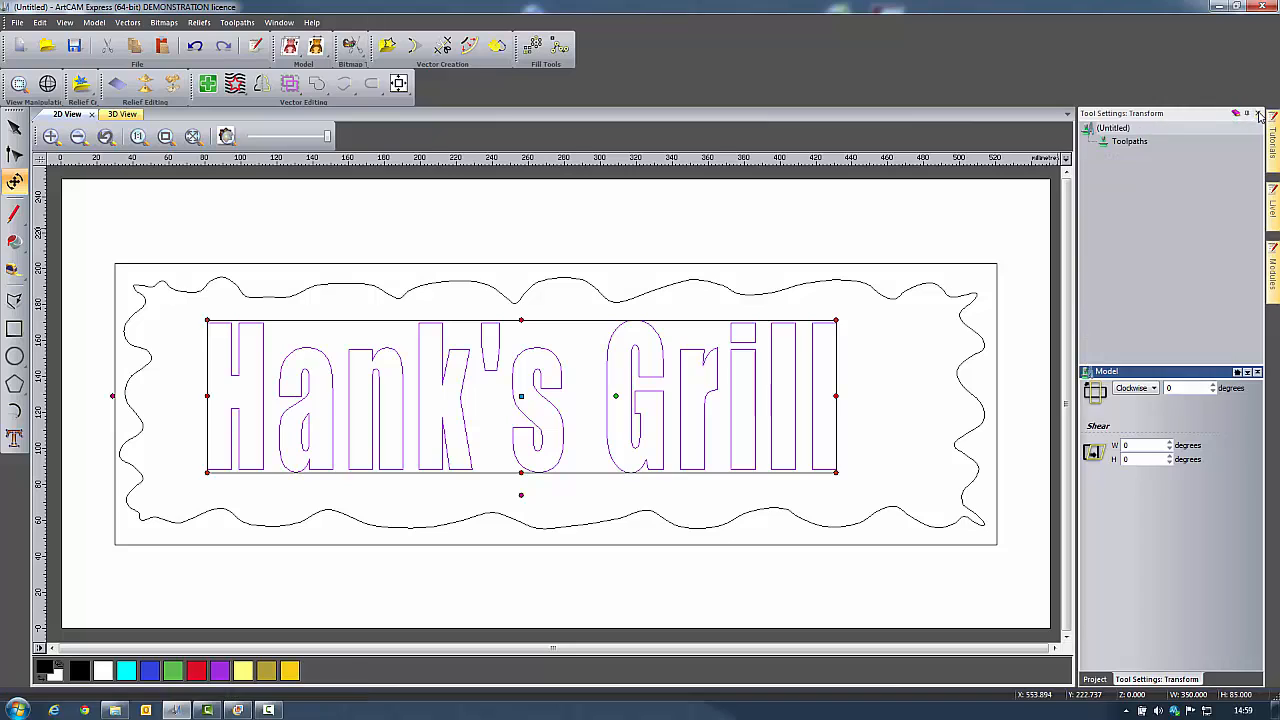
pyautogui.click(686, 229)
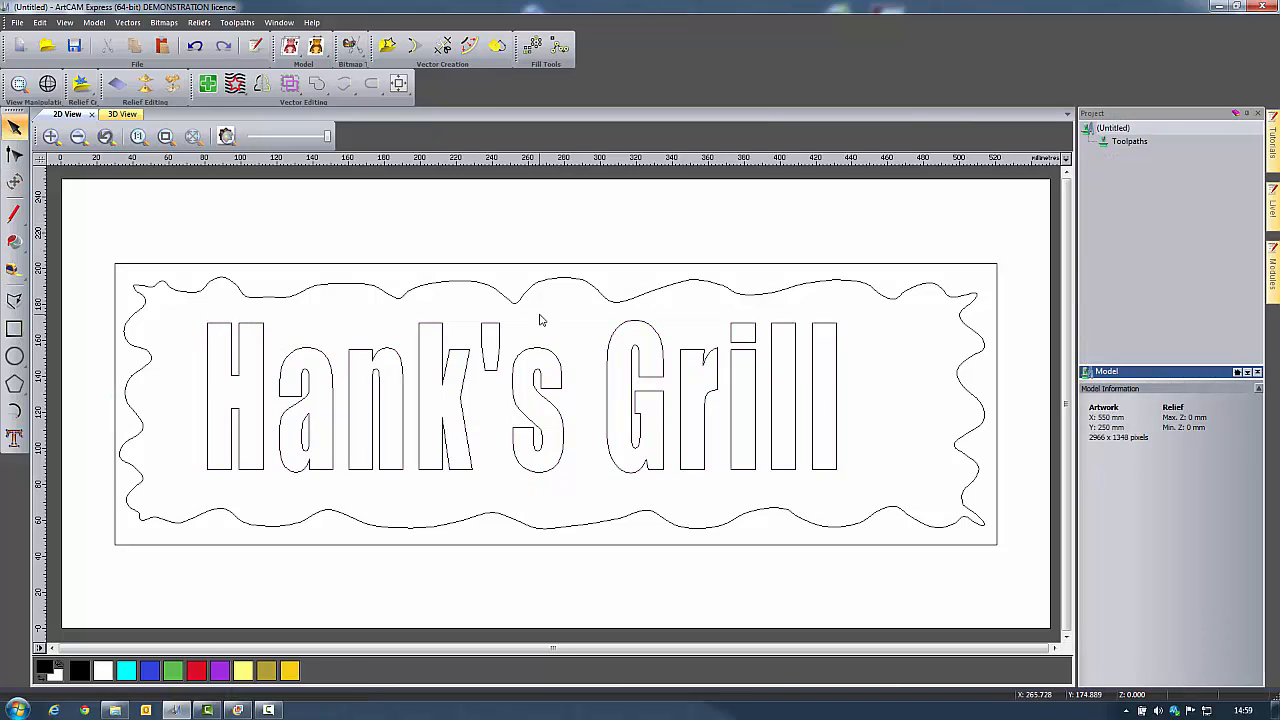
# Centre the "Hank's Grill" text both horizontally and vertically within the sign outlines and deselect everything.
pyautogui.click(535, 354)
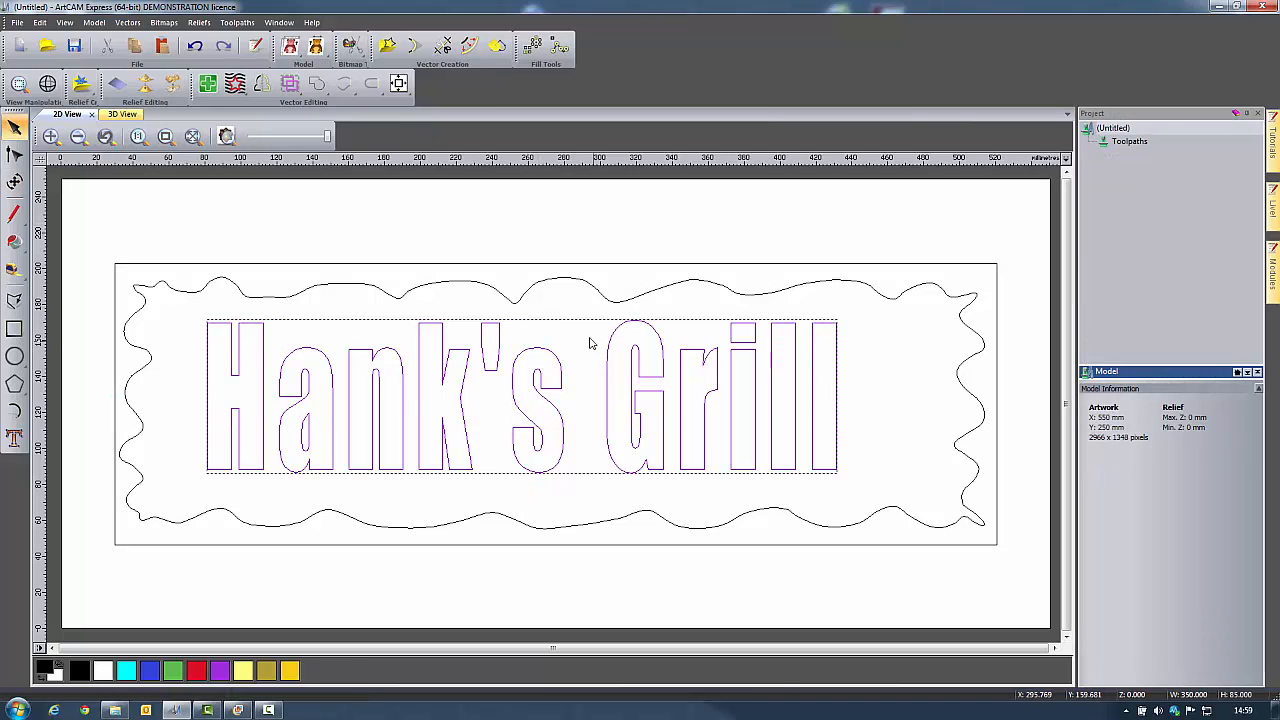
pyautogui.keyDown('shift'); pyautogui.click(603, 264); pyautogui.keyUp('shift')
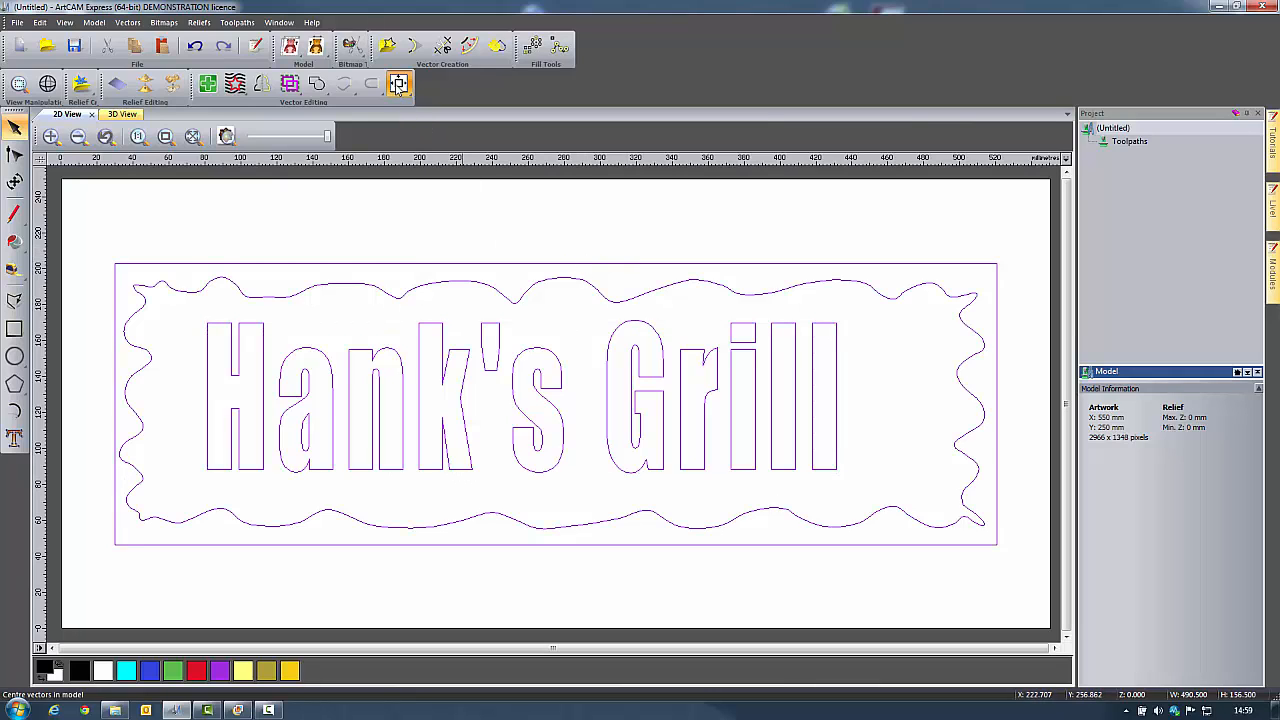
pyautogui.moveTo(399, 85)
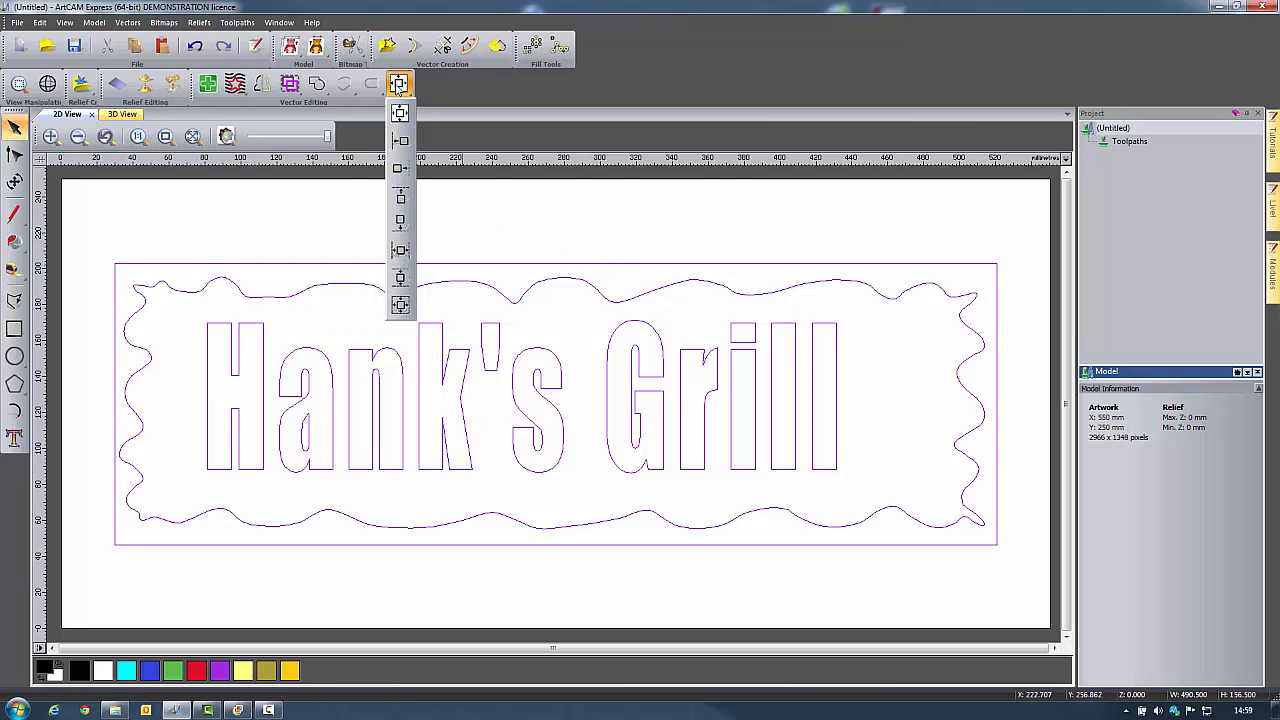
pyautogui.click(399, 306)
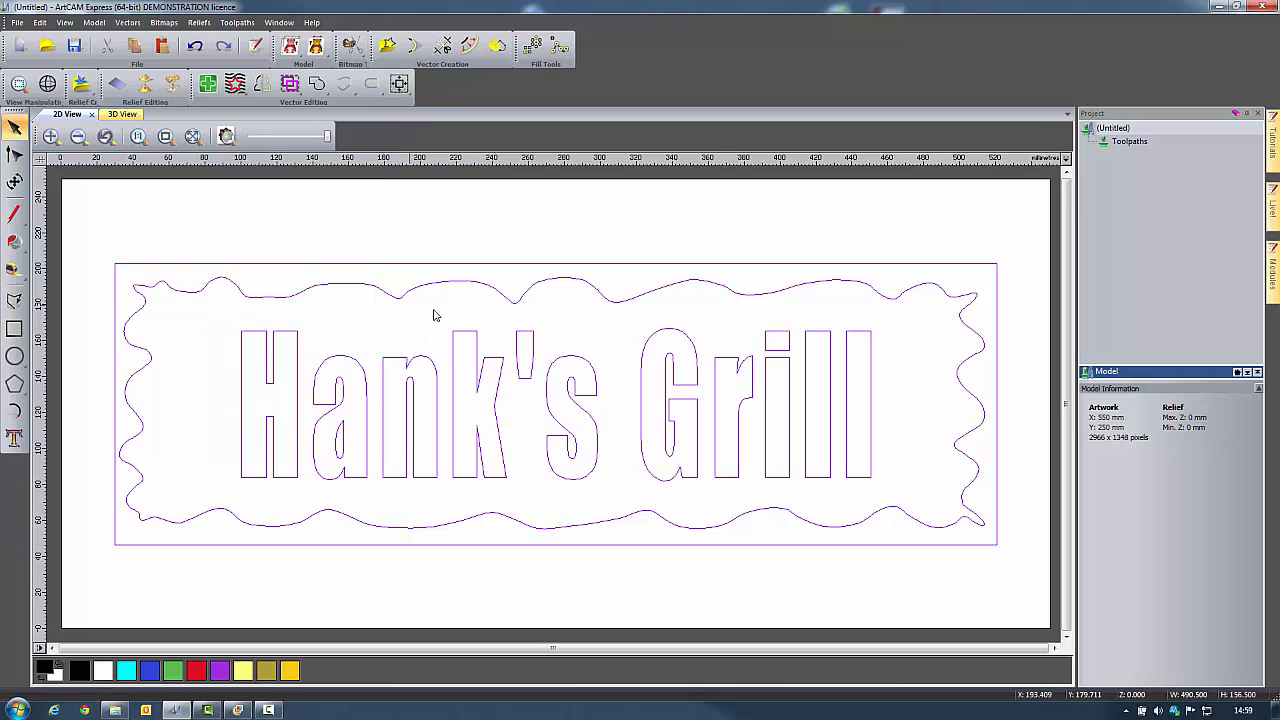
pyautogui.click(731, 214)
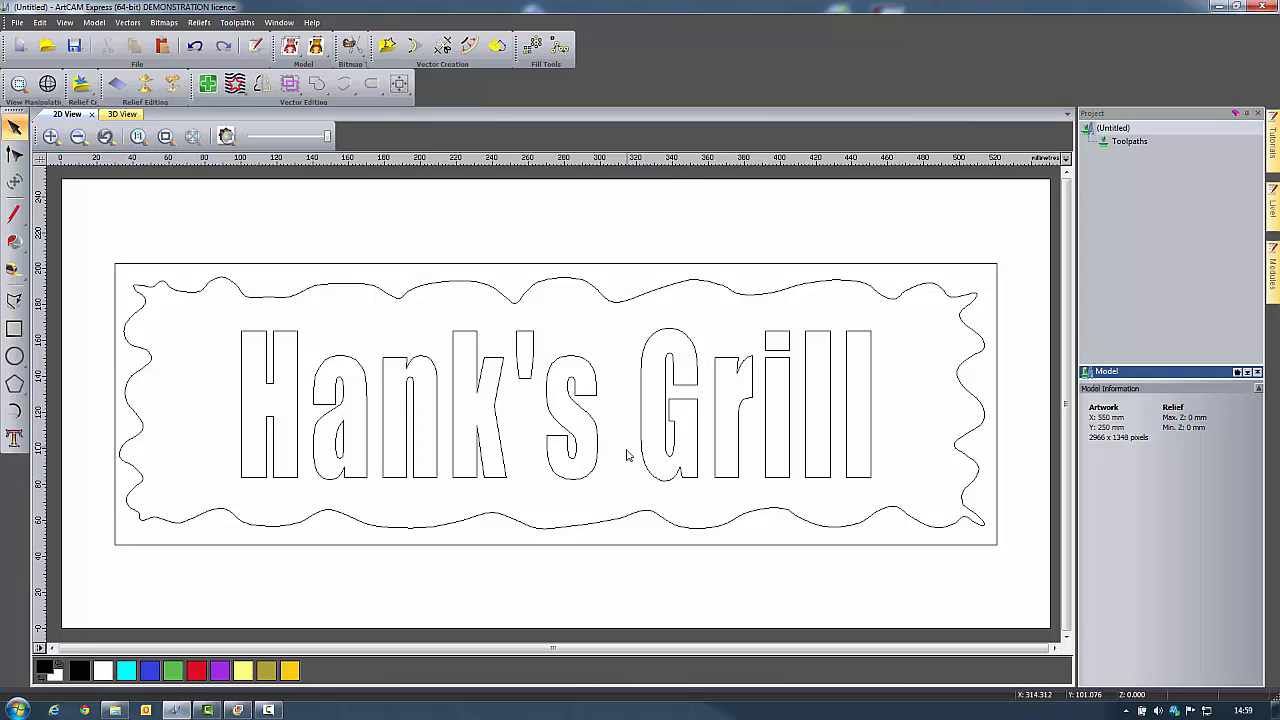
# Ungroup the "Hank's Grill" text completely into individual letters and check that single letters can be selected.
pyautogui.click(590, 479)
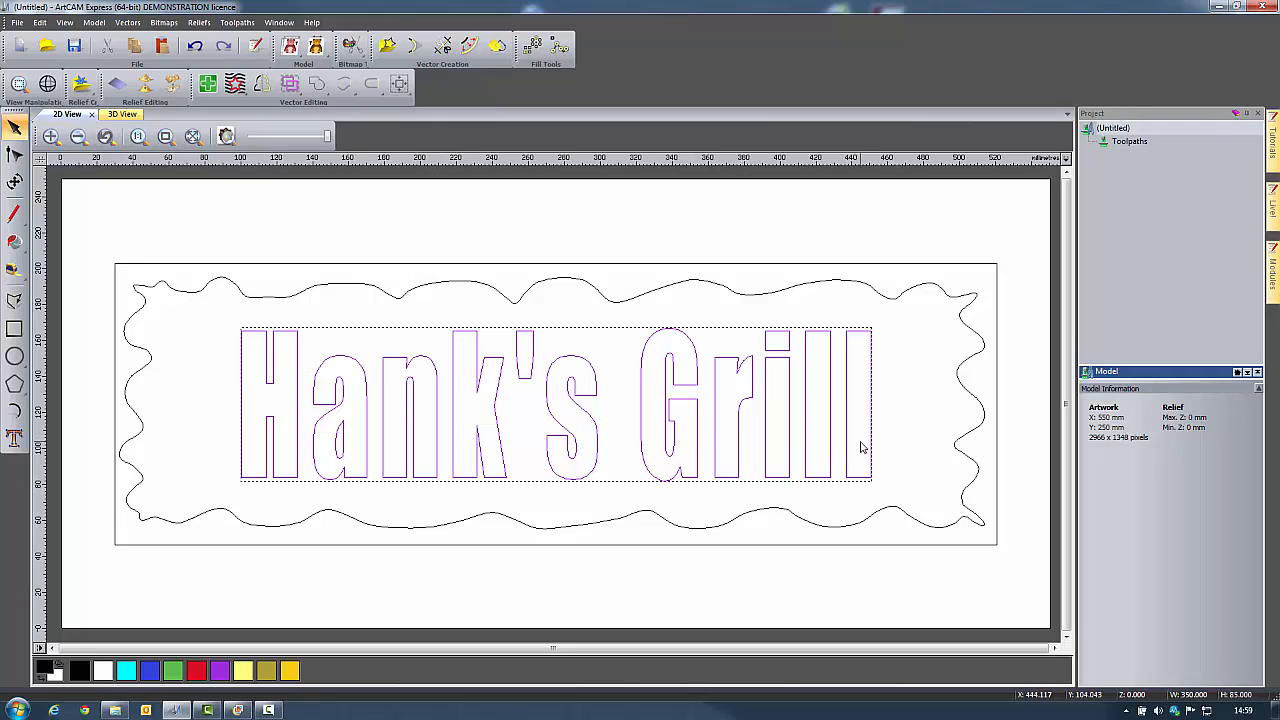
pyautogui.rightClick(583, 478)
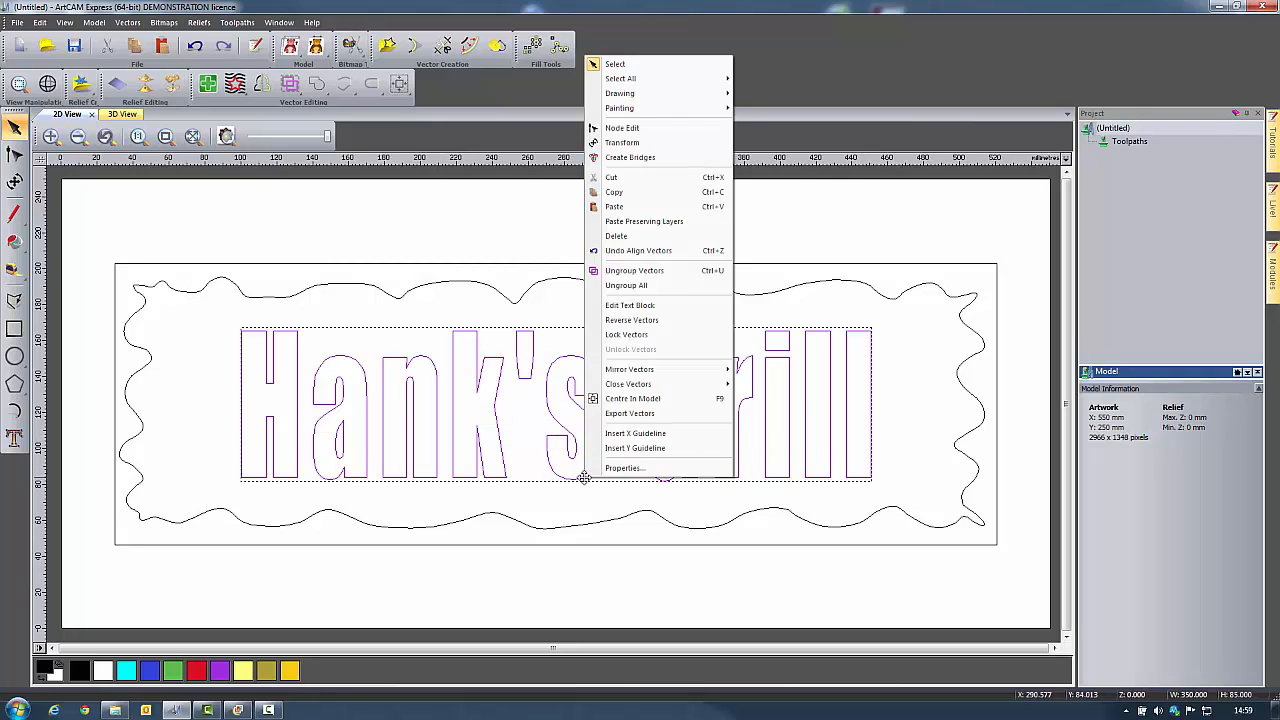
pyautogui.click(635, 284)
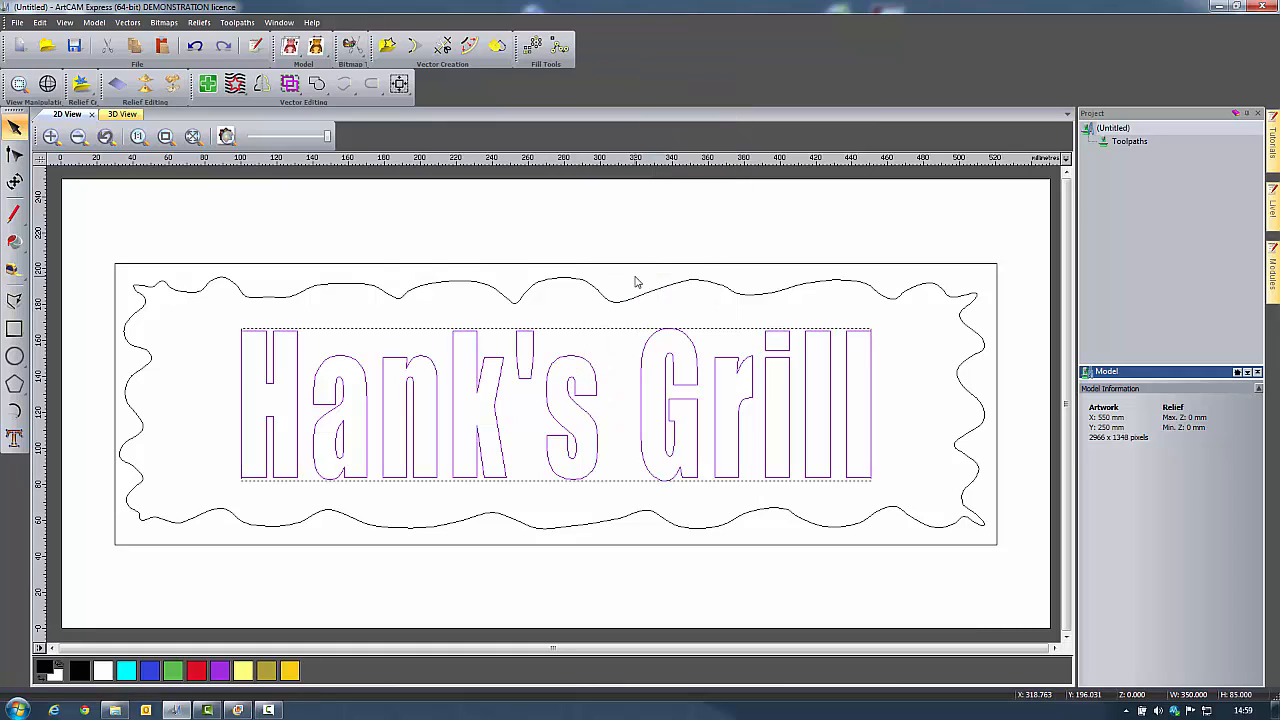
pyautogui.click(616, 505)
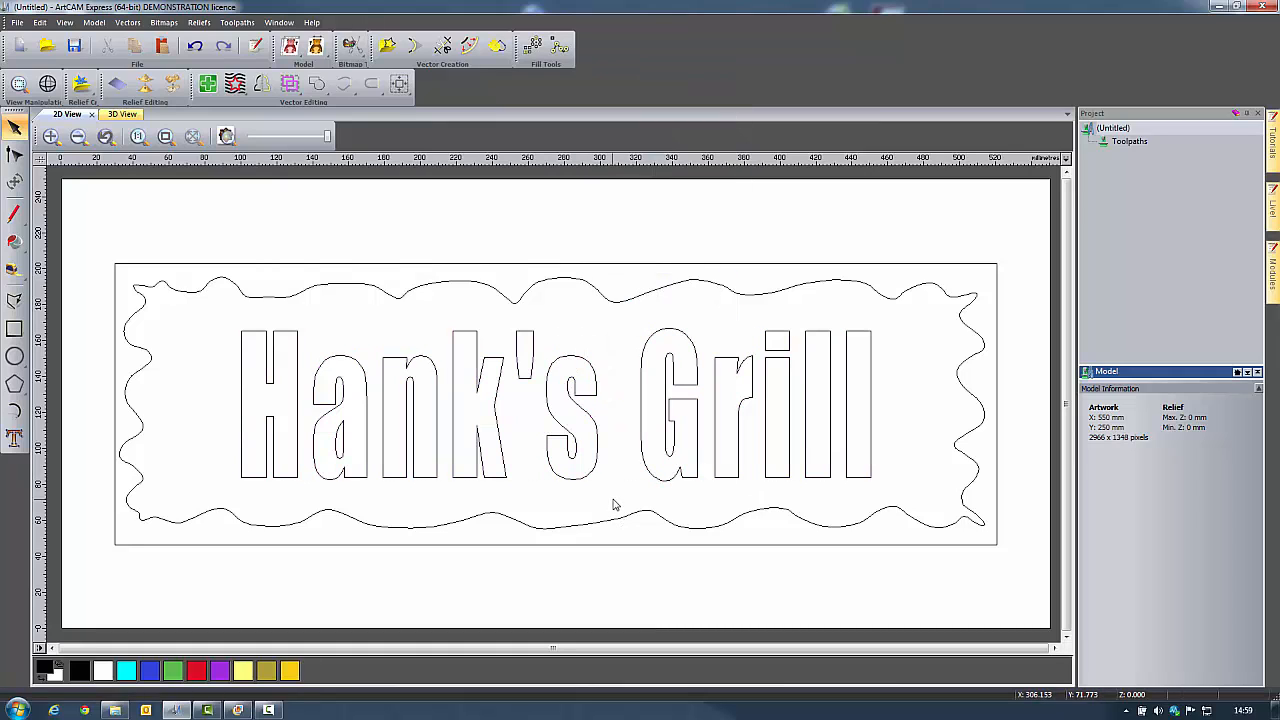
pyautogui.click(422, 476)
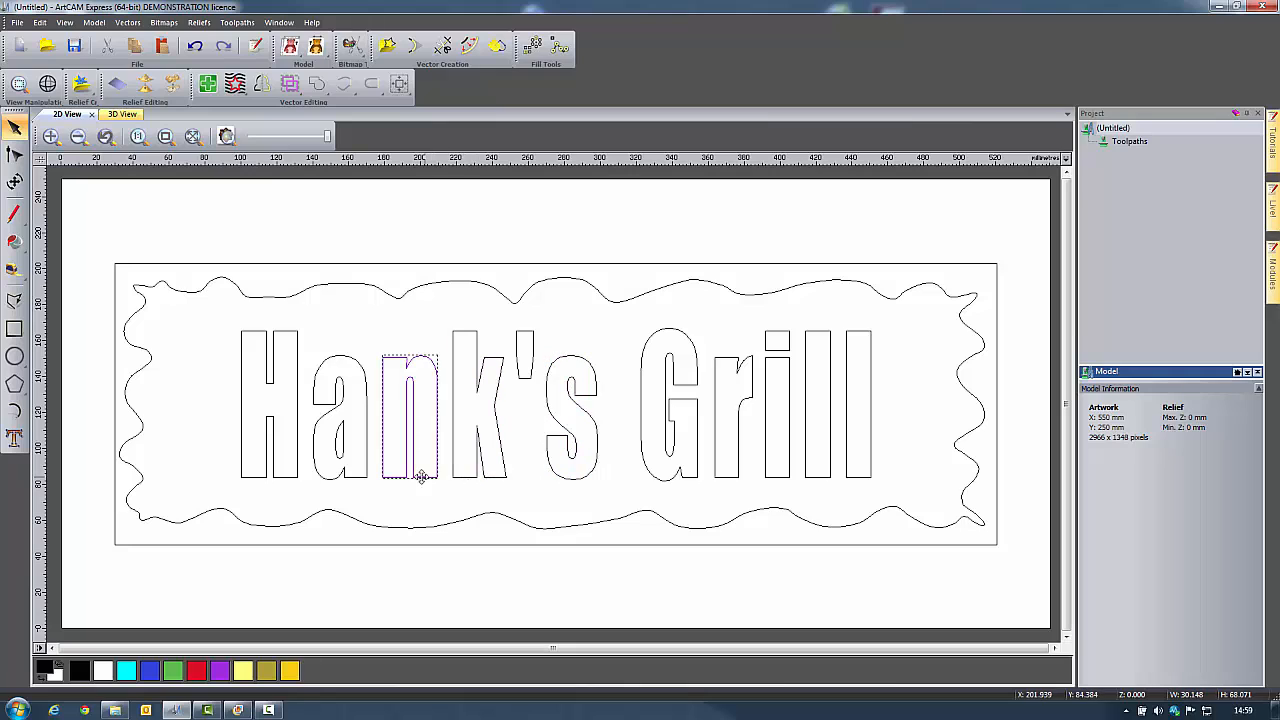
pyautogui.click(273, 478)
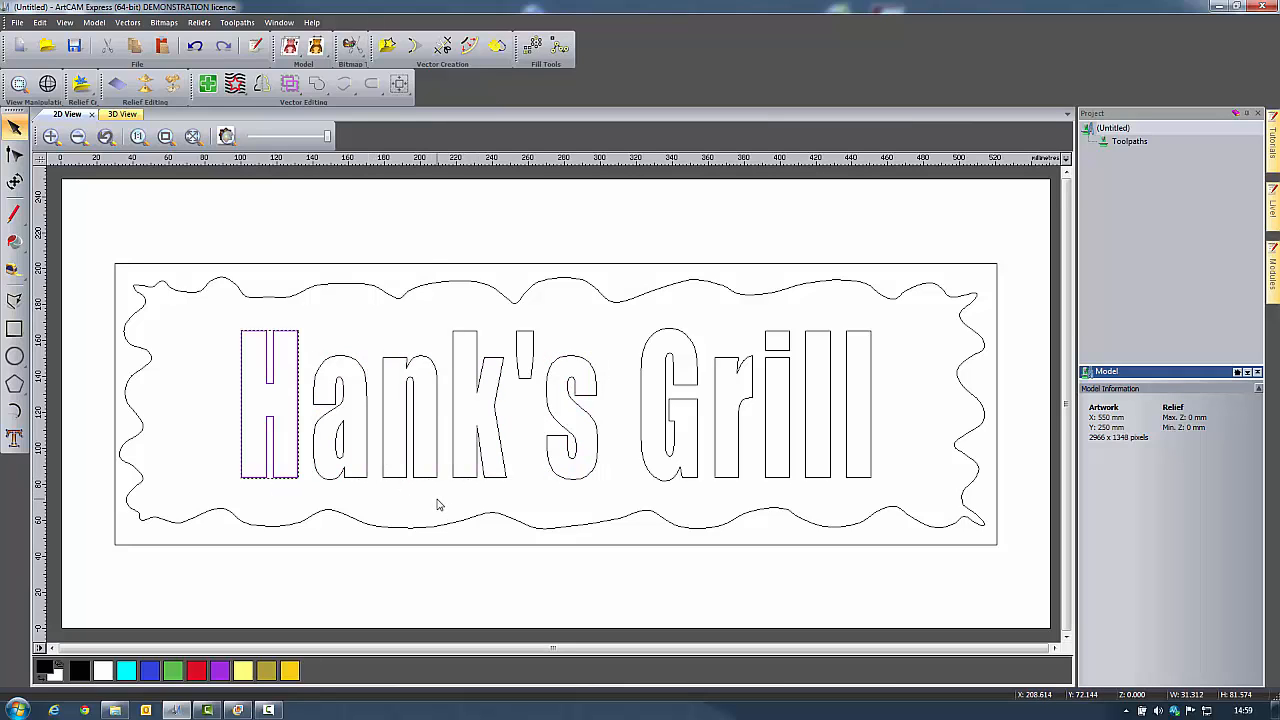
# Group the letters of "Hank's" and the letters of "Grill" as two separate words.
pyautogui.moveTo(221, 319); pyautogui.dragTo(622, 505)
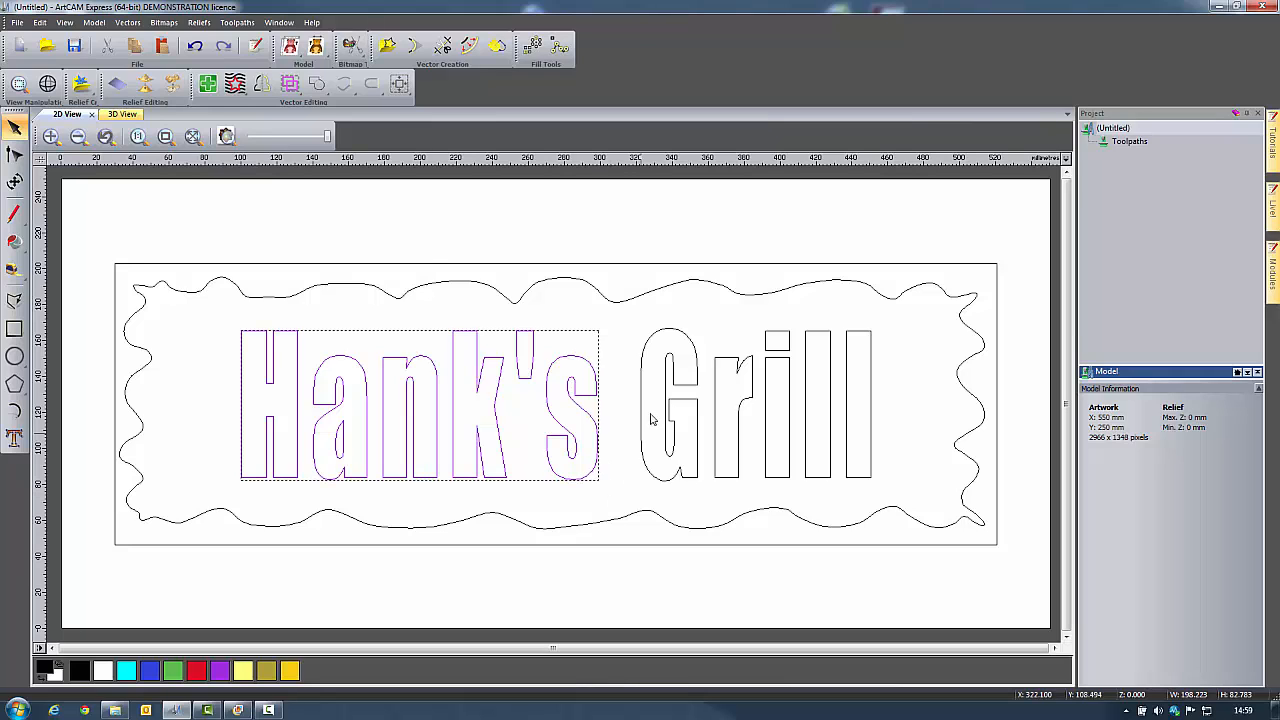
pyautogui.click(710, 318)
pyautogui.moveTo(623, 310); pyautogui.dragTo(902, 497)
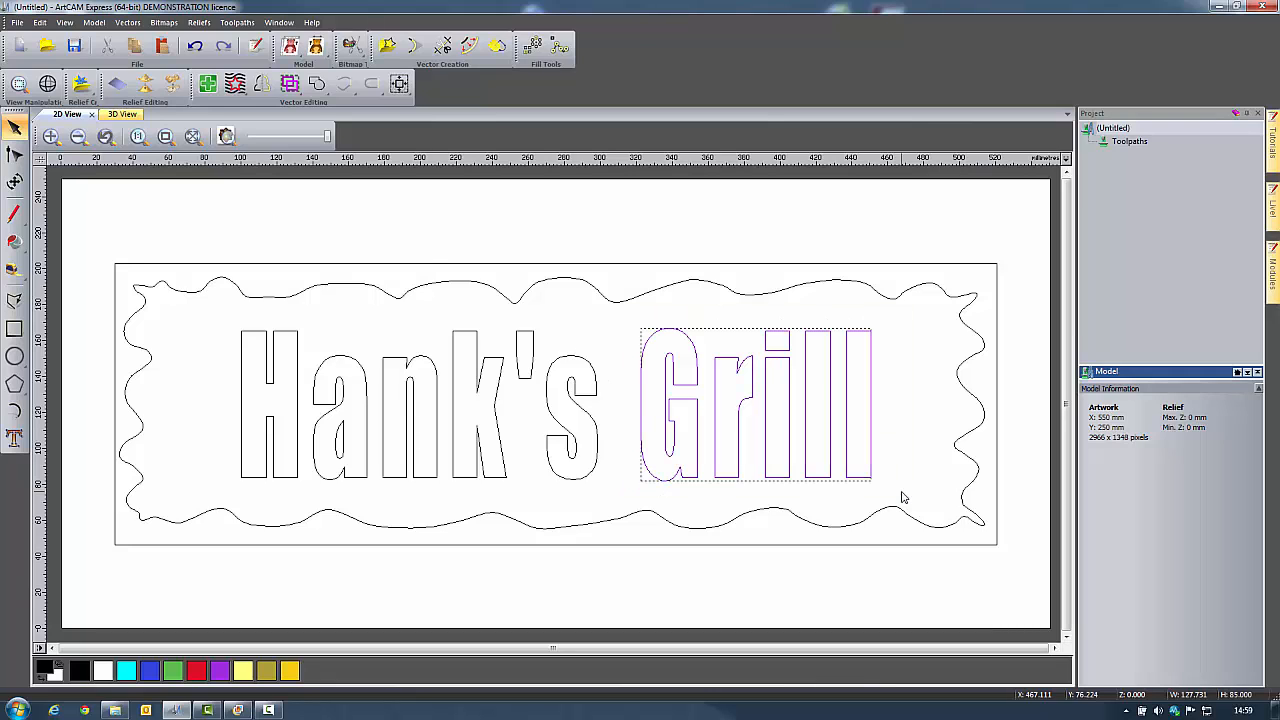
pyautogui.click(605, 488)
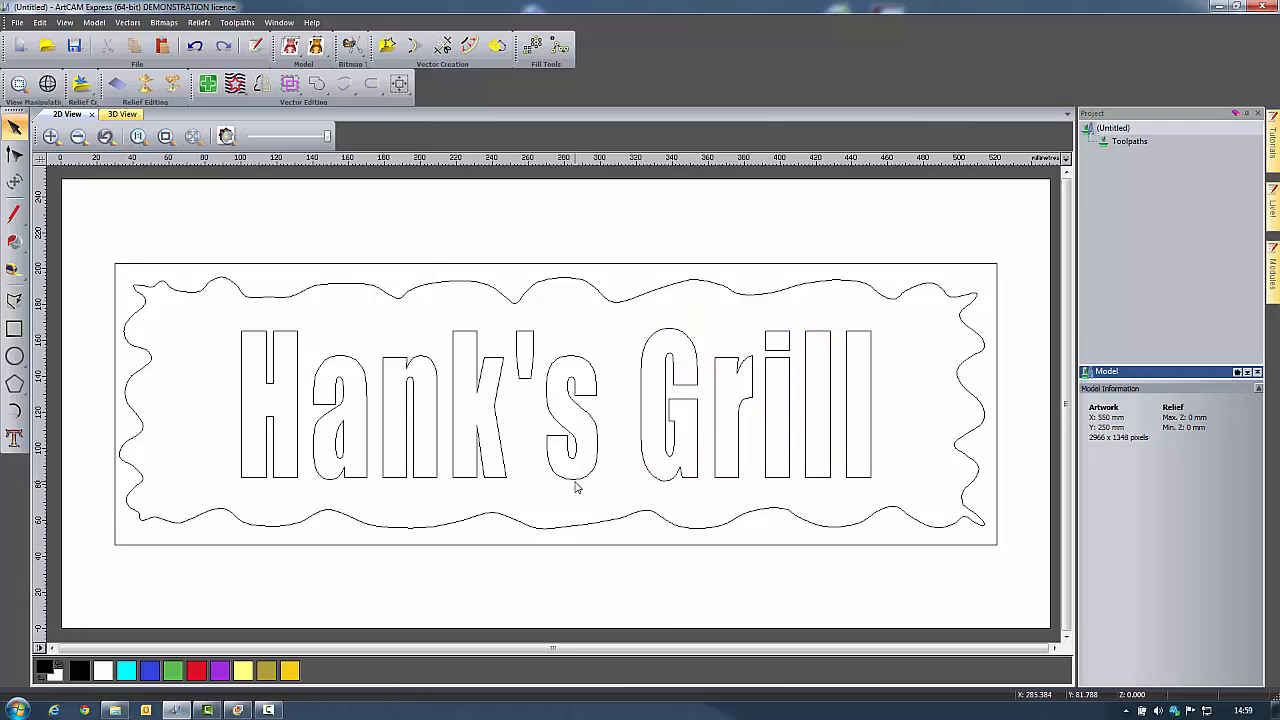
# Move the word "Hank's" about 43 mm horizontally to the left, close to the left end of the wavy outline.
pyautogui.click(573, 477)
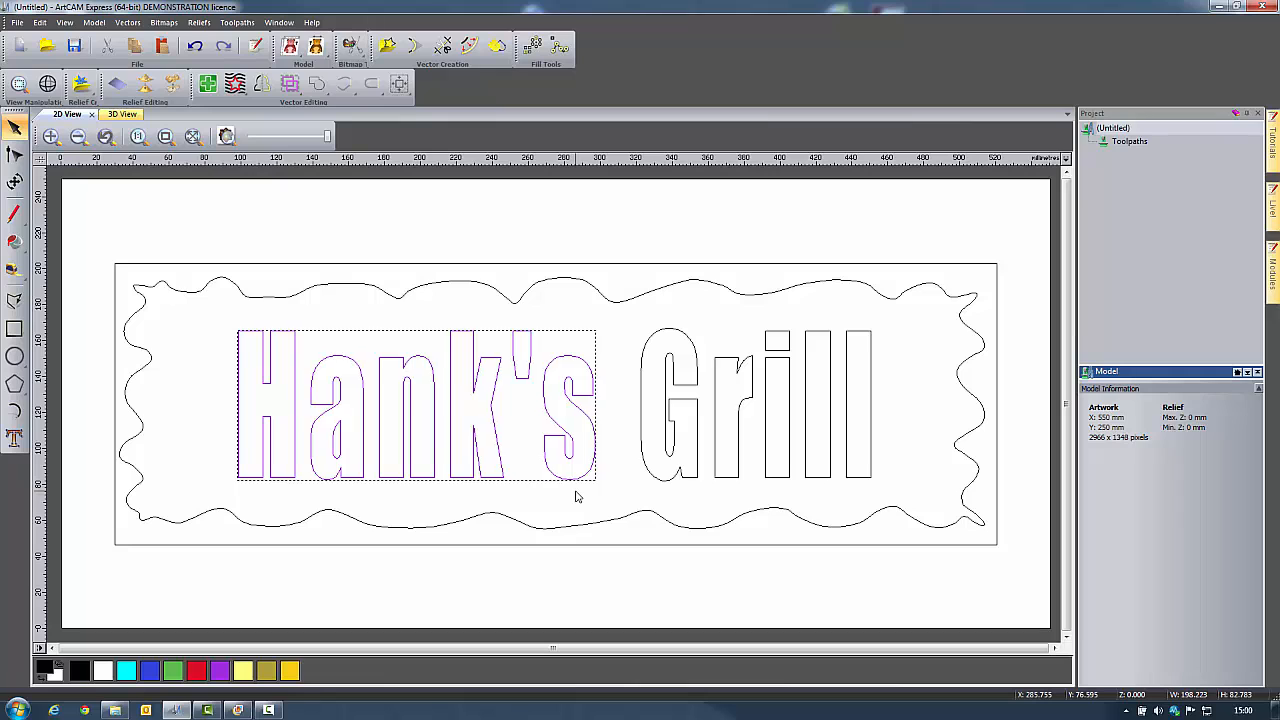
pyautogui.press('Left')
pyautogui.press('Left')
pyautogui.press('Left')
pyautogui.press('Left')
pyautogui.press('Left')
pyautogui.press('Left')
pyautogui.press('Left')
pyautogui.press('Left')
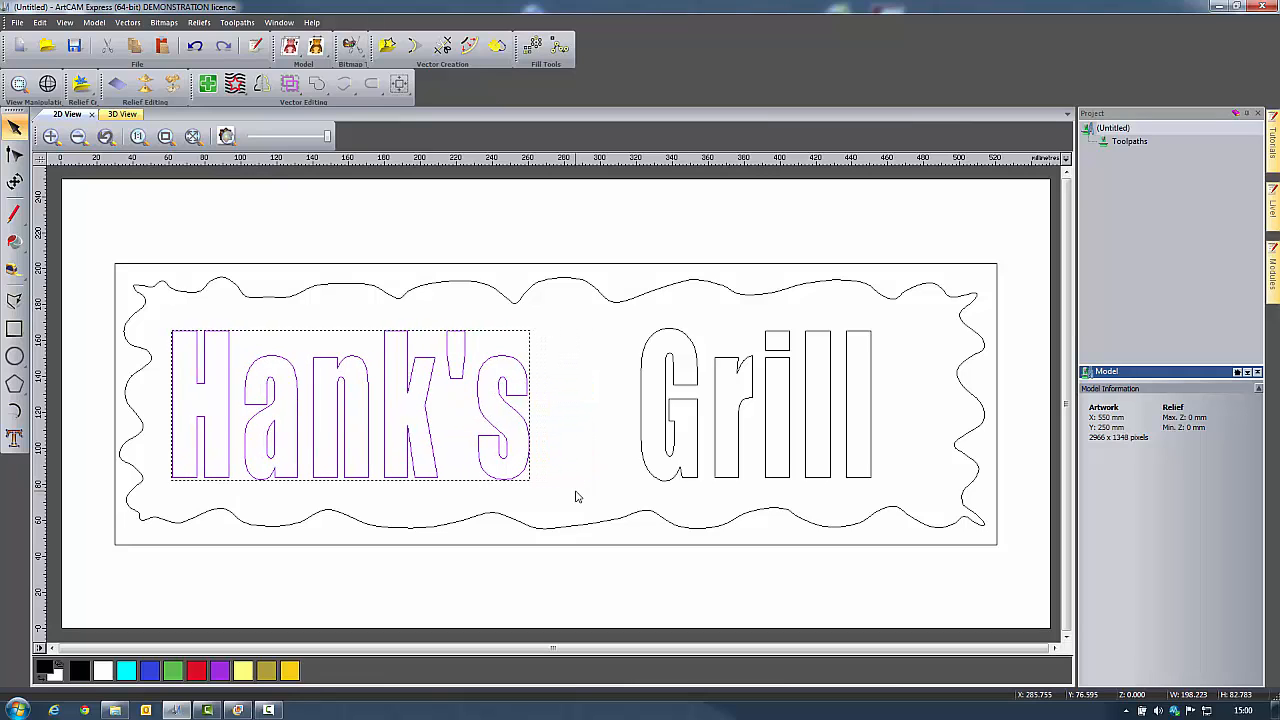
pyautogui.press('Left')
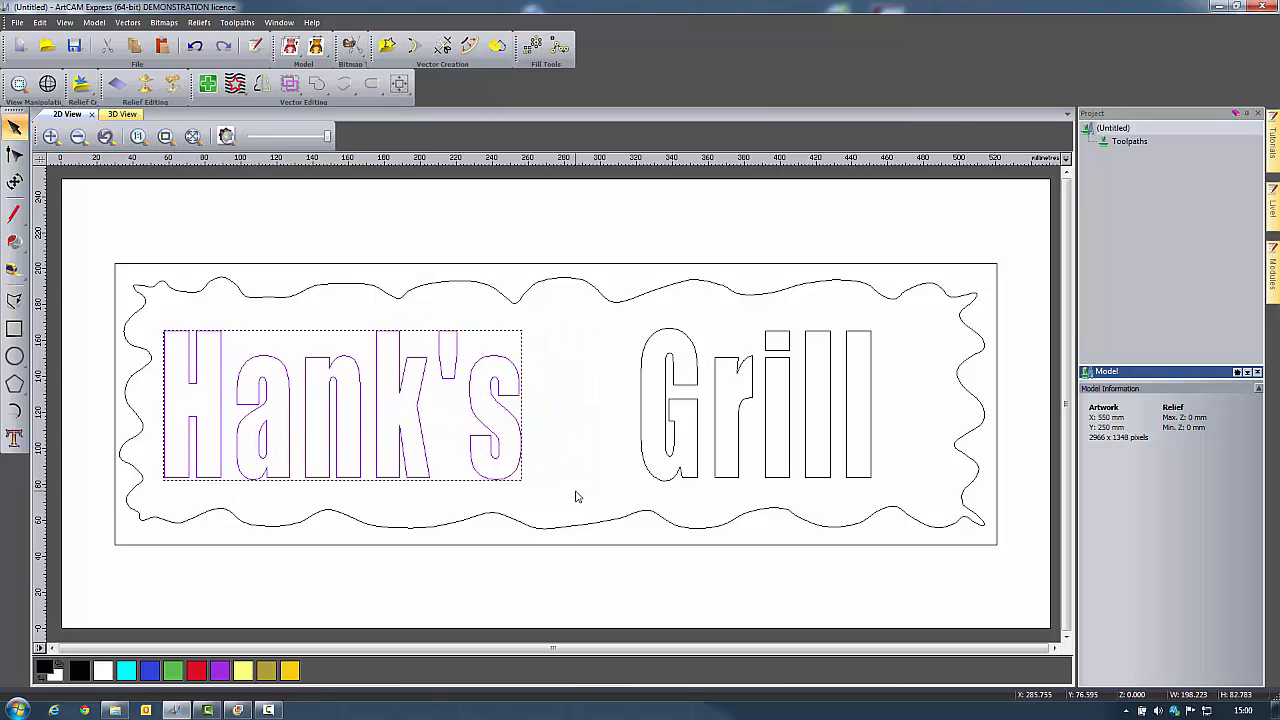
# Move the word "Grill" about 41 mm horizontally to the right, close to the right end of the wavy outline.
pyautogui.click(700, 486)
pyautogui.click(697, 479)
pyautogui.press('Right')
pyautogui.press('Right')
pyautogui.press('Right')
pyautogui.press('Right')
pyautogui.press('Right')
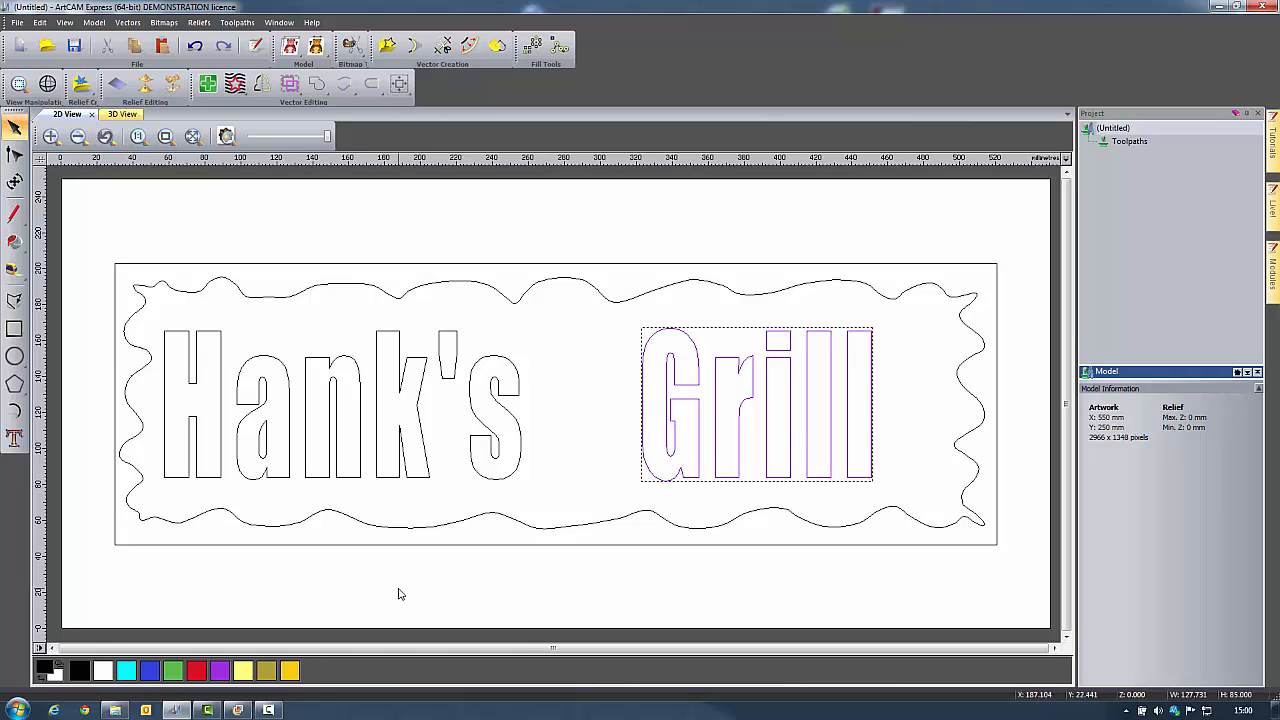
pyautogui.press('Right')
pyautogui.press('Right')
pyautogui.press('Right')
pyautogui.press('Right')
pyautogui.press('Right')
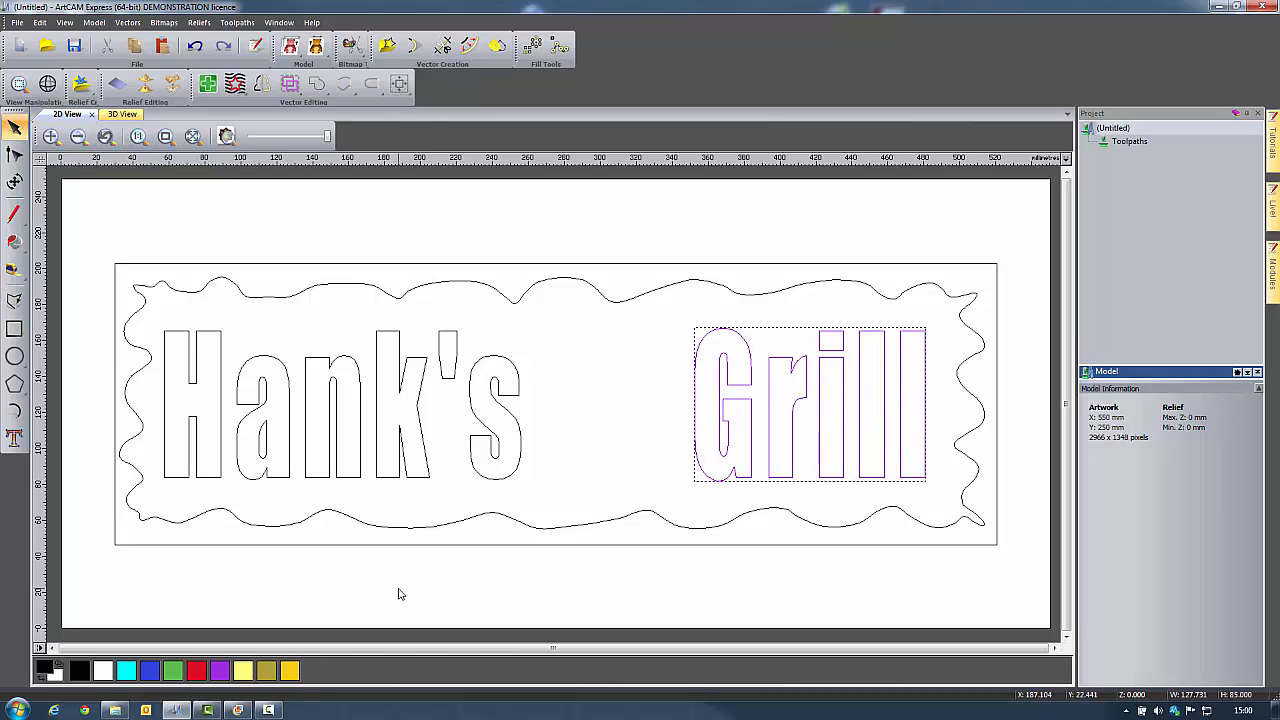
pyautogui.press('Right')
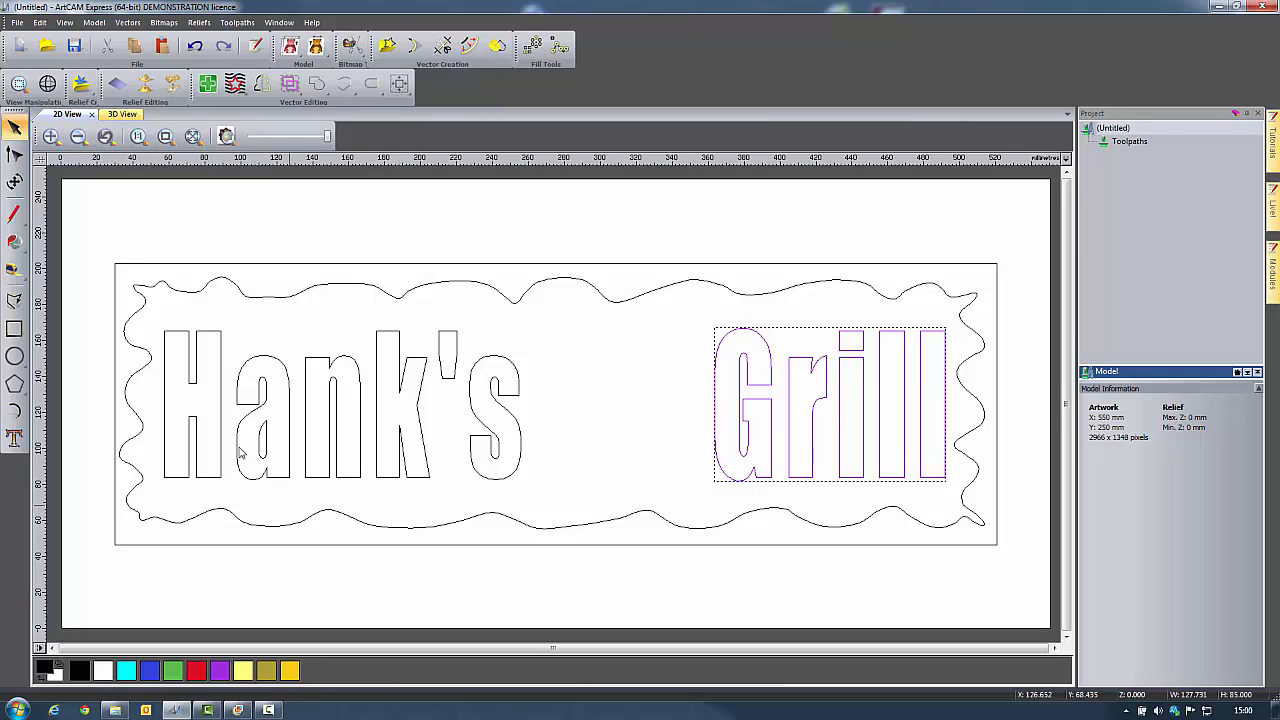
# Save the model as hanks_grill.art in the Hanks_Grill folder and close it.
pyautogui.click(16, 22)
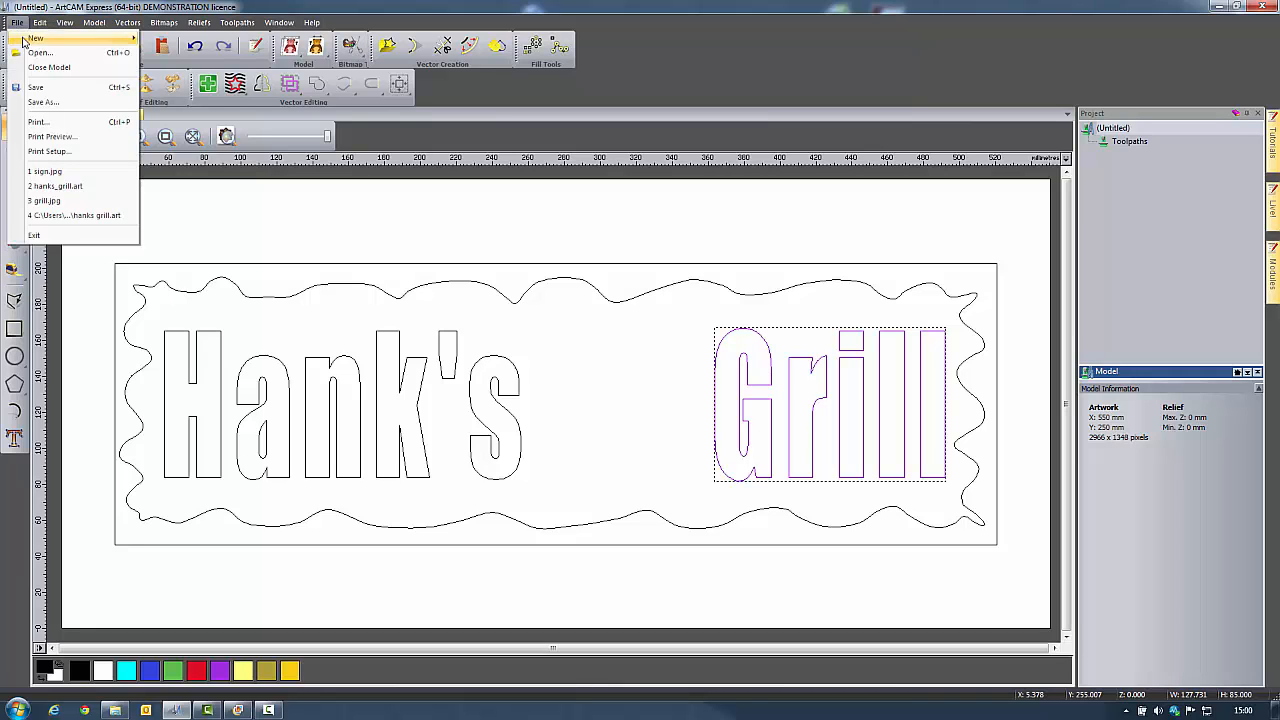
pyautogui.click(42, 102)
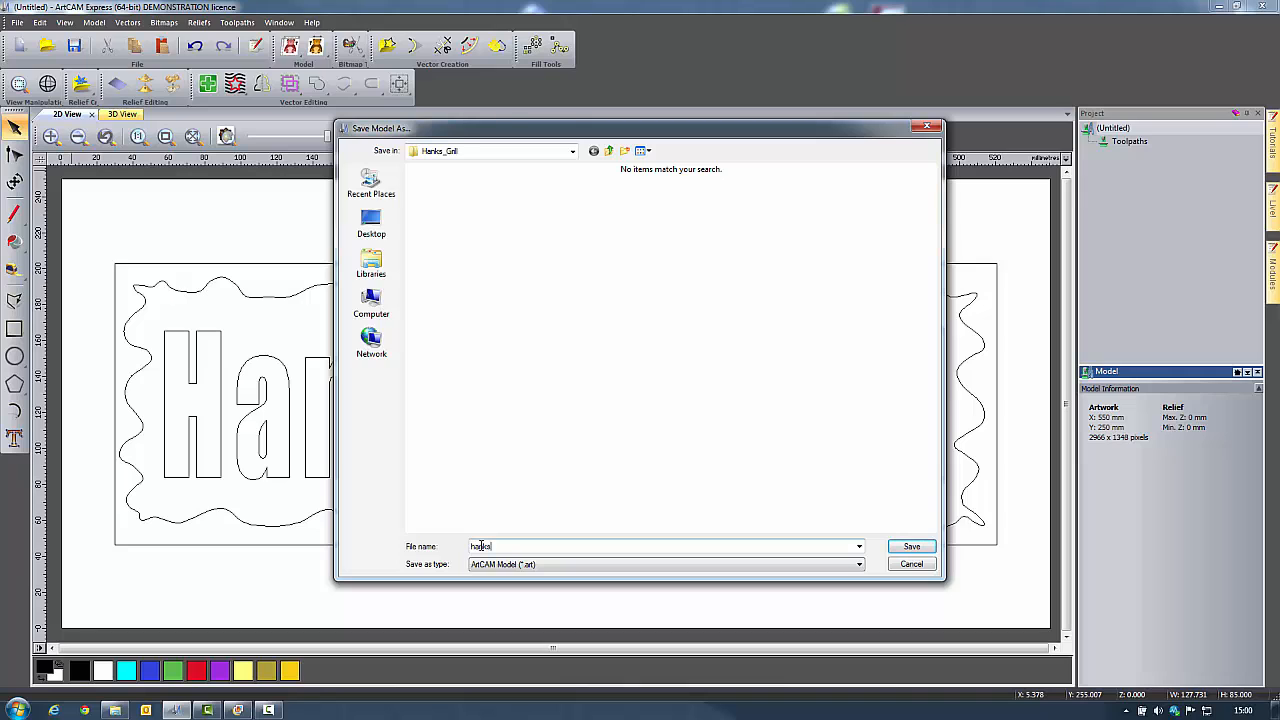
pyautogui.press('Return')
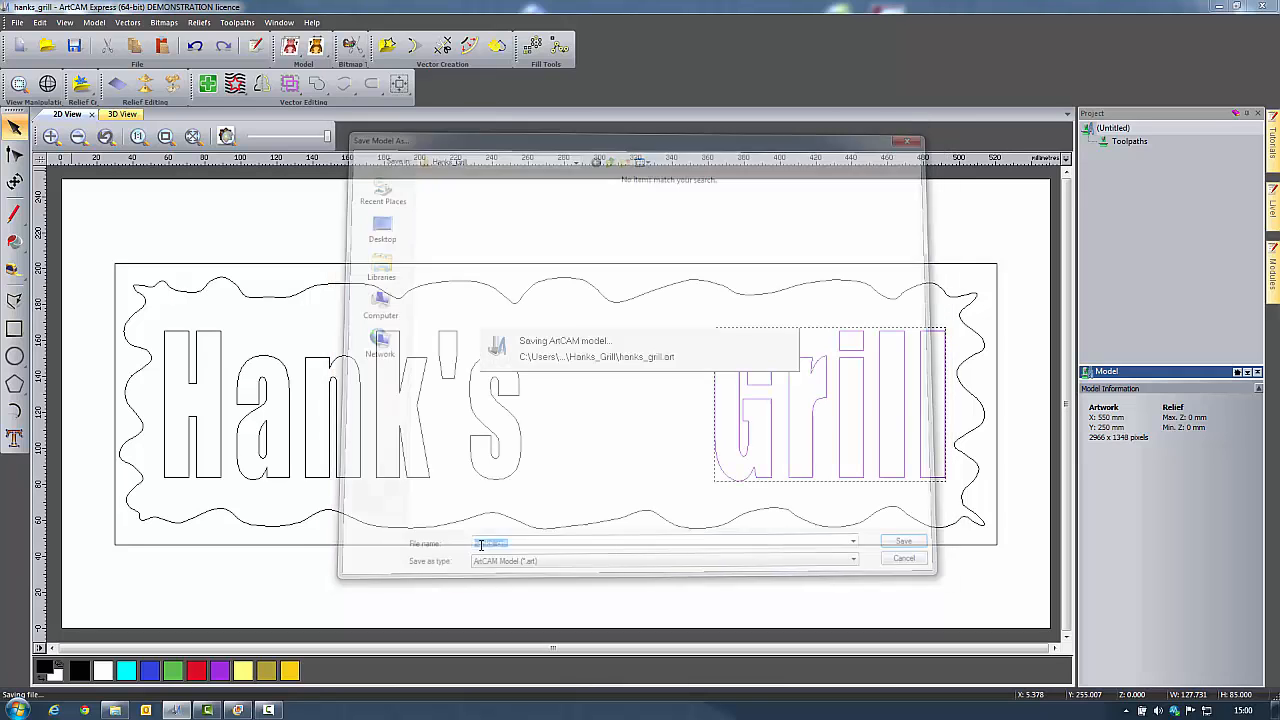
pyautogui.click(16, 22)
pyautogui.click(48, 67)
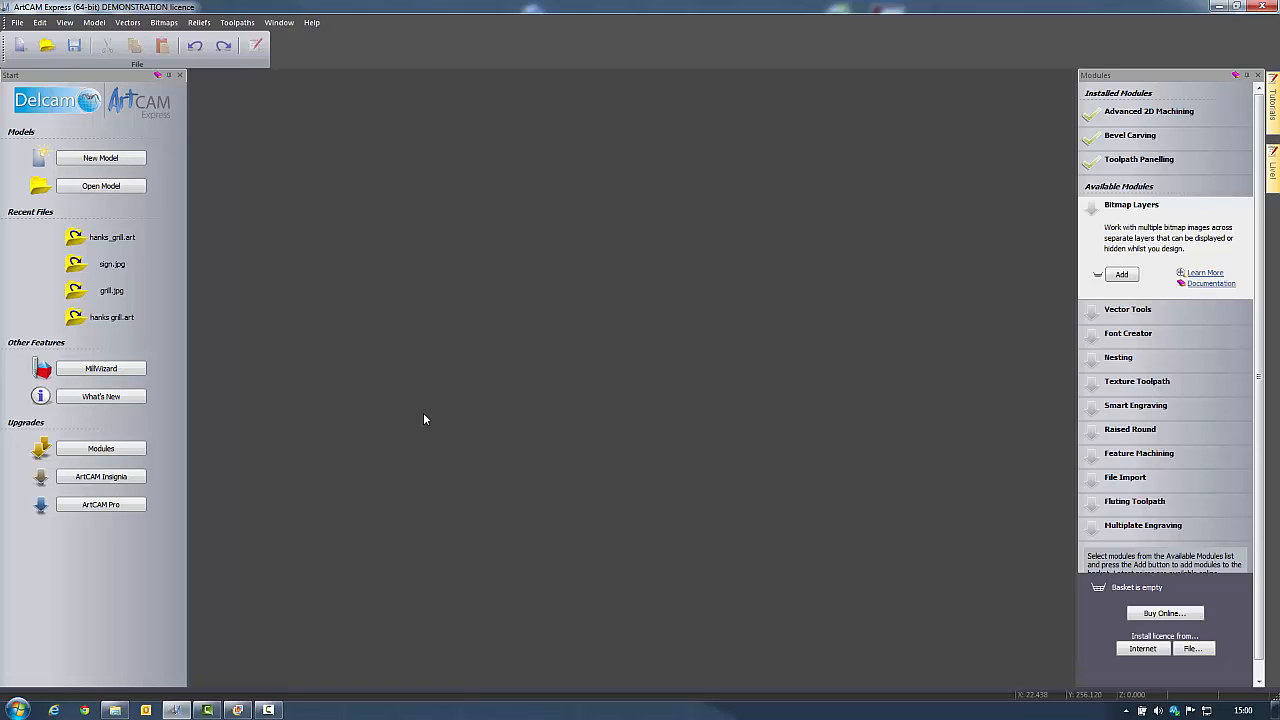
# Open grill.jpg from the Hanks_Grill folder in Windows Explorer as a new ArtCAM model, 150 mm high and 150 mm wide.
pyautogui.click(115, 710)
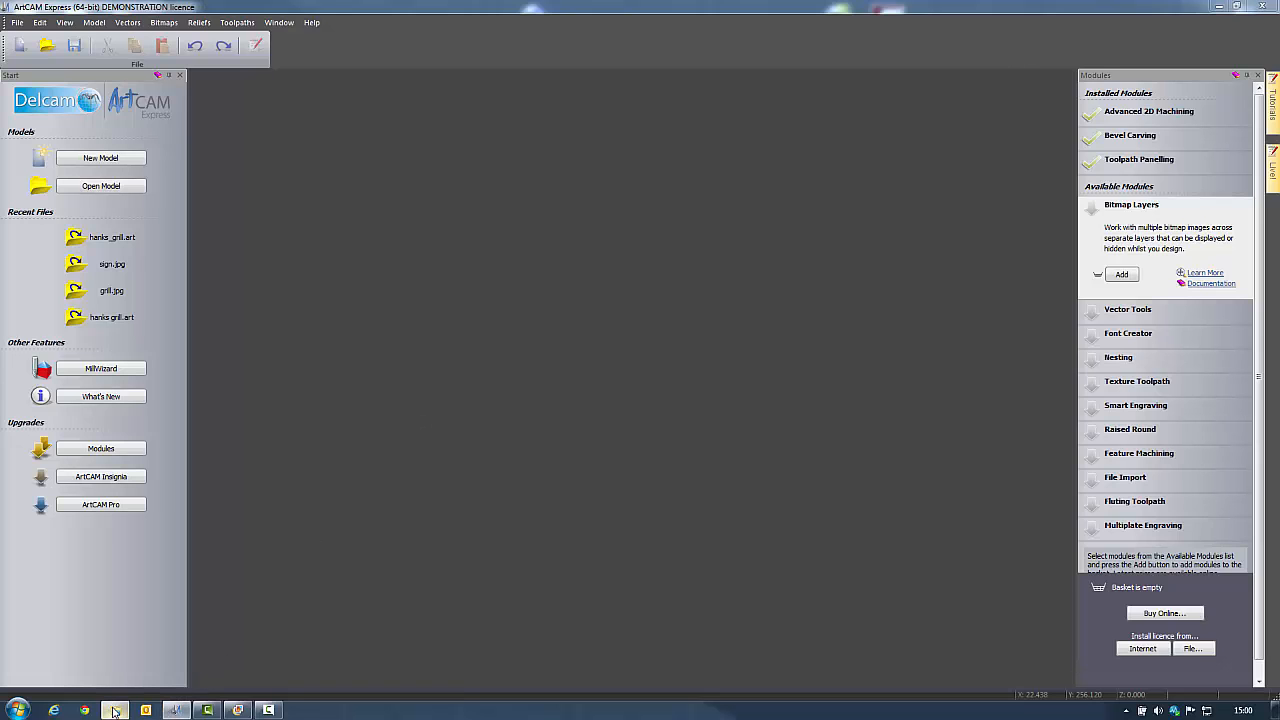
pyautogui.click(700, 172)
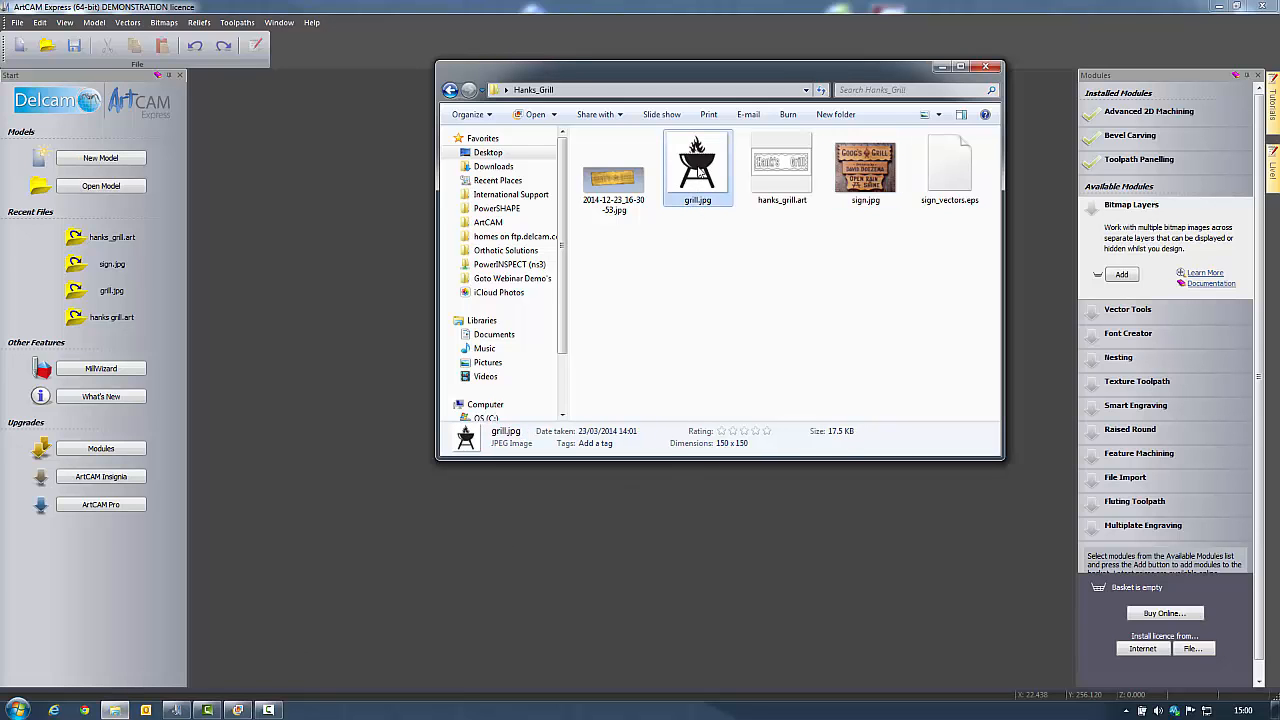
pyautogui.moveTo(698, 190); pyautogui.dragTo(318, 334)
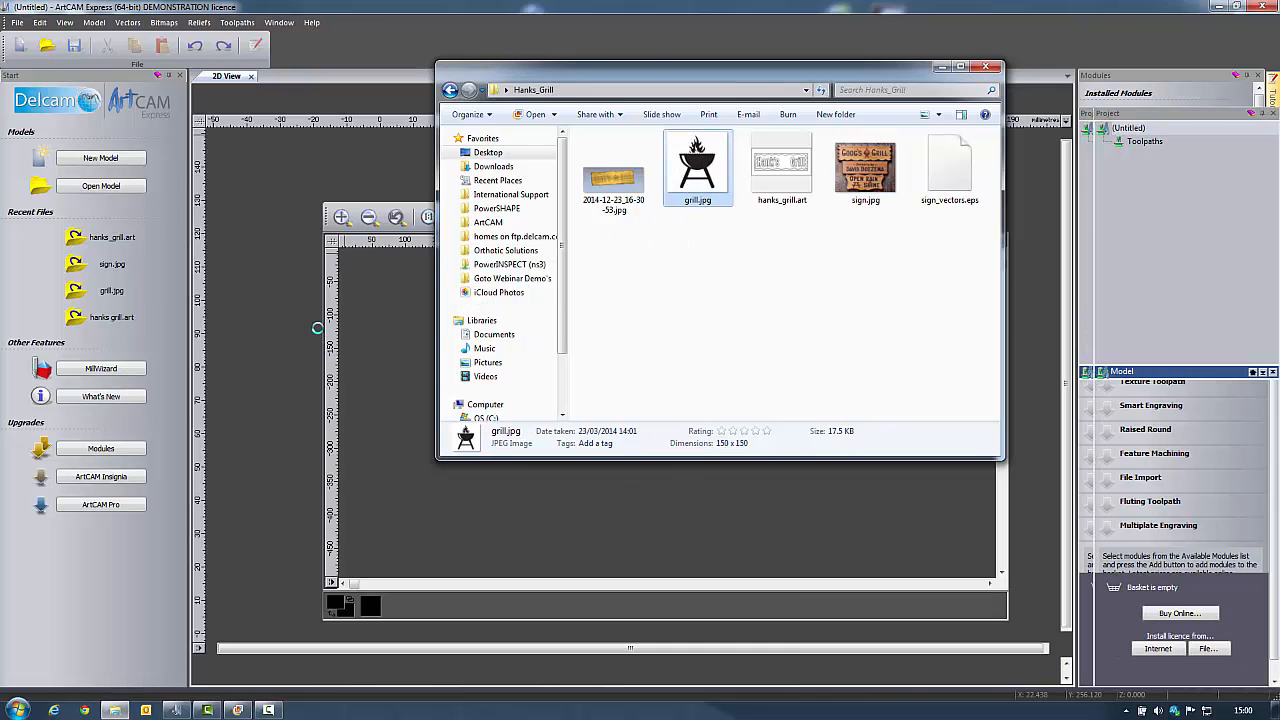
pyautogui.click(938, 67)
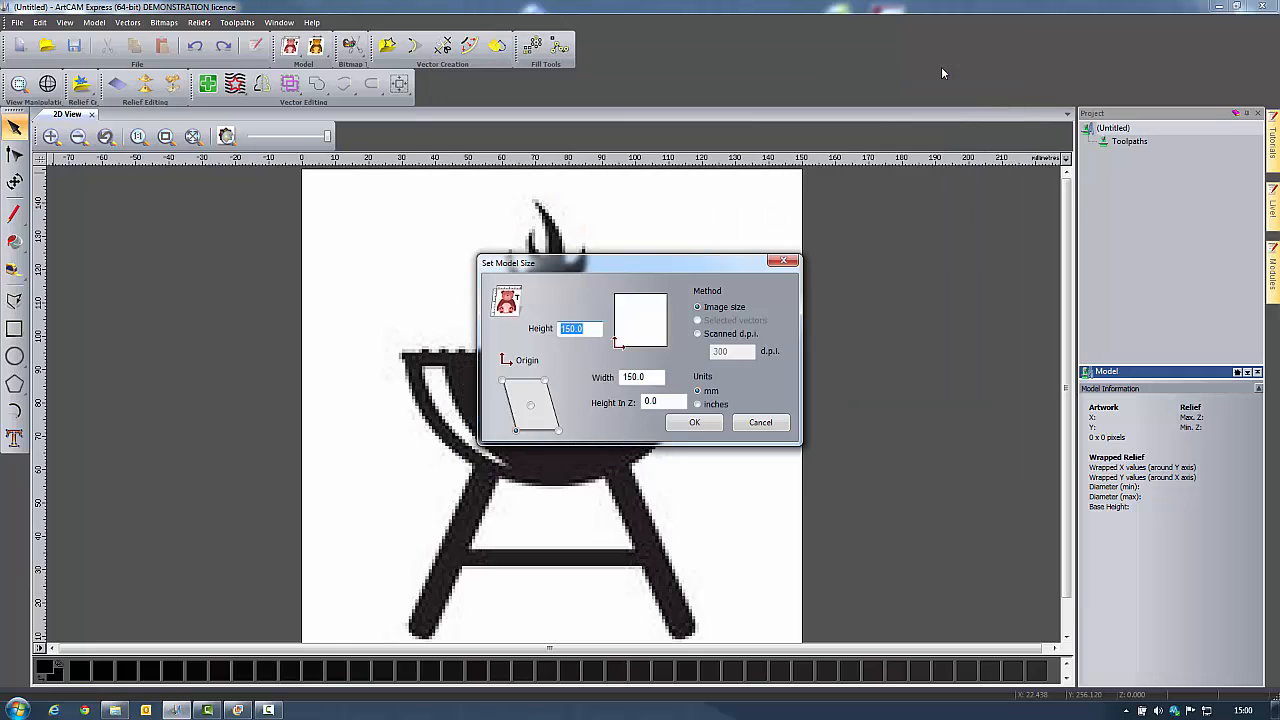
pyautogui.click(698, 423)
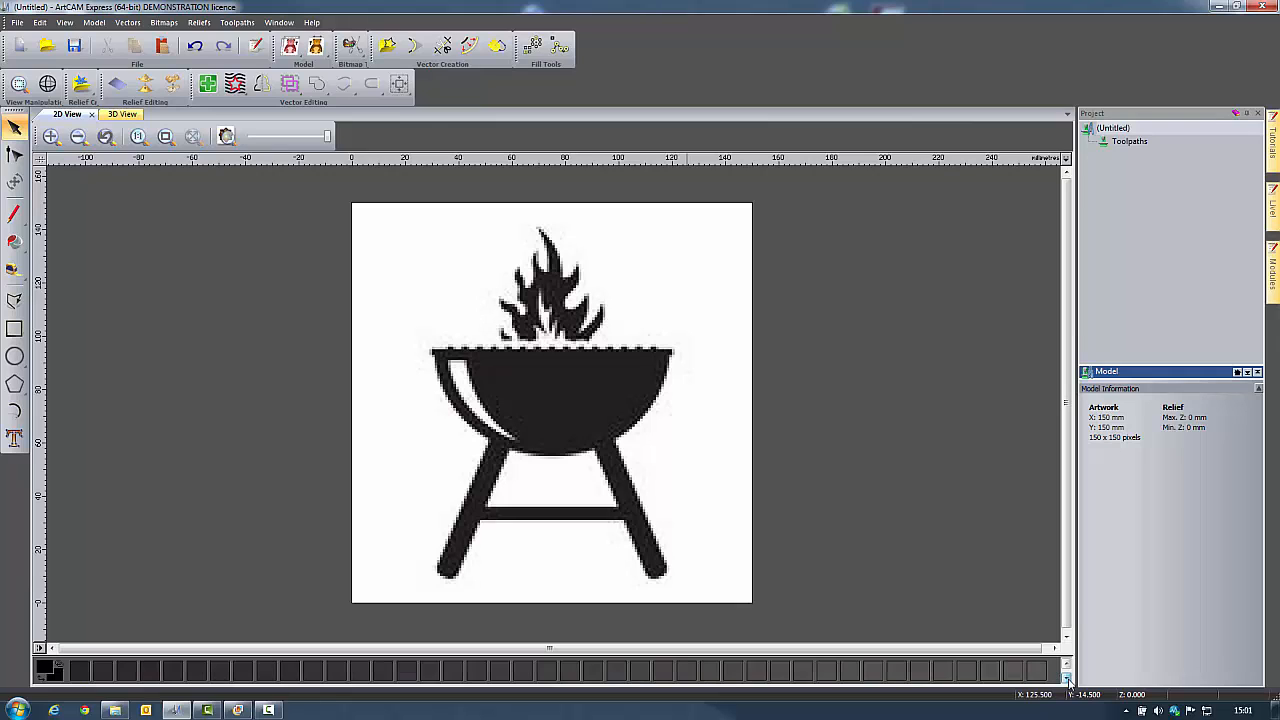
# Look through the grill image's colour palette and reduce the number of colours in the image to 2.
pyautogui.click(1068, 680)
pyautogui.click(1068, 680)
pyautogui.click(1068, 680)
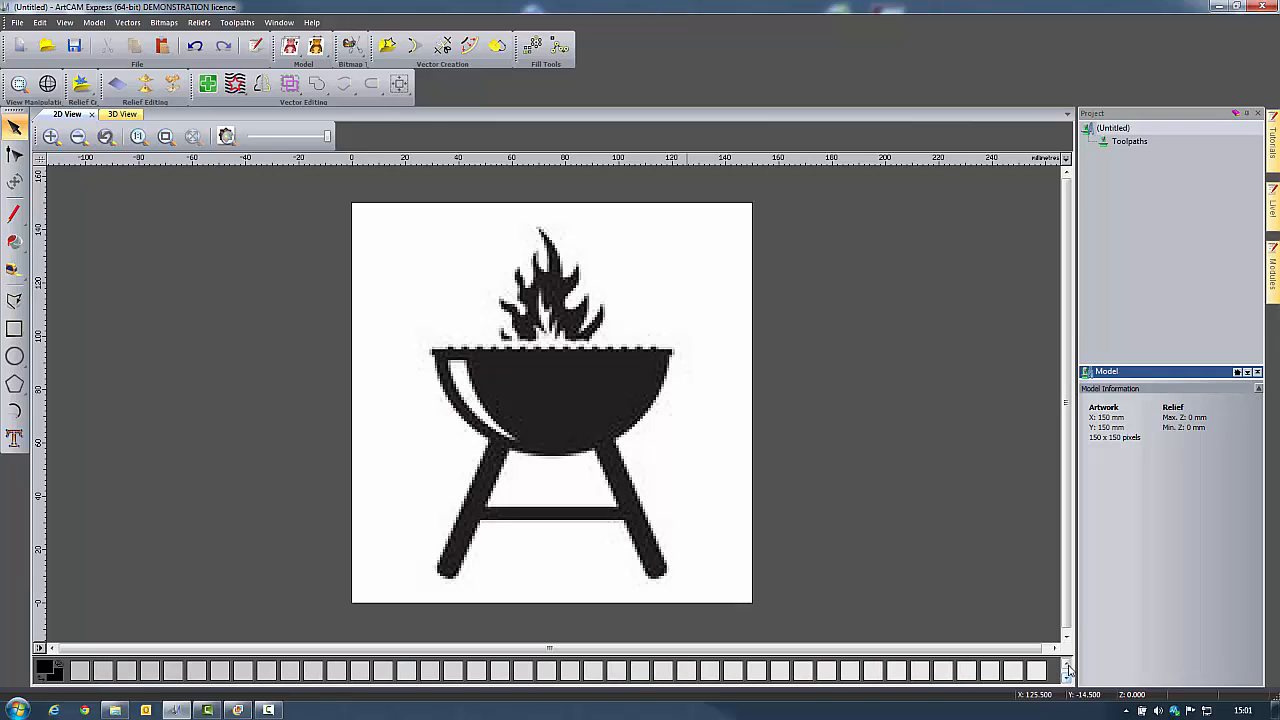
pyautogui.click(1068, 666)
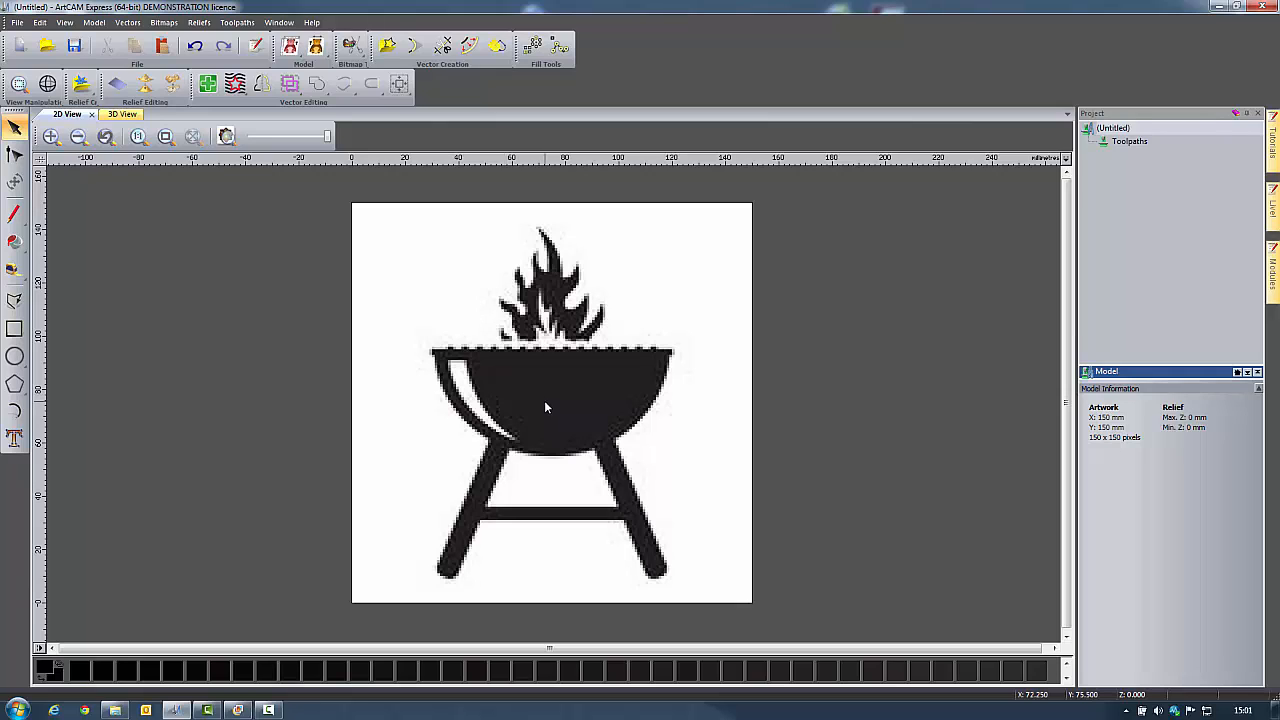
pyautogui.click(351, 47)
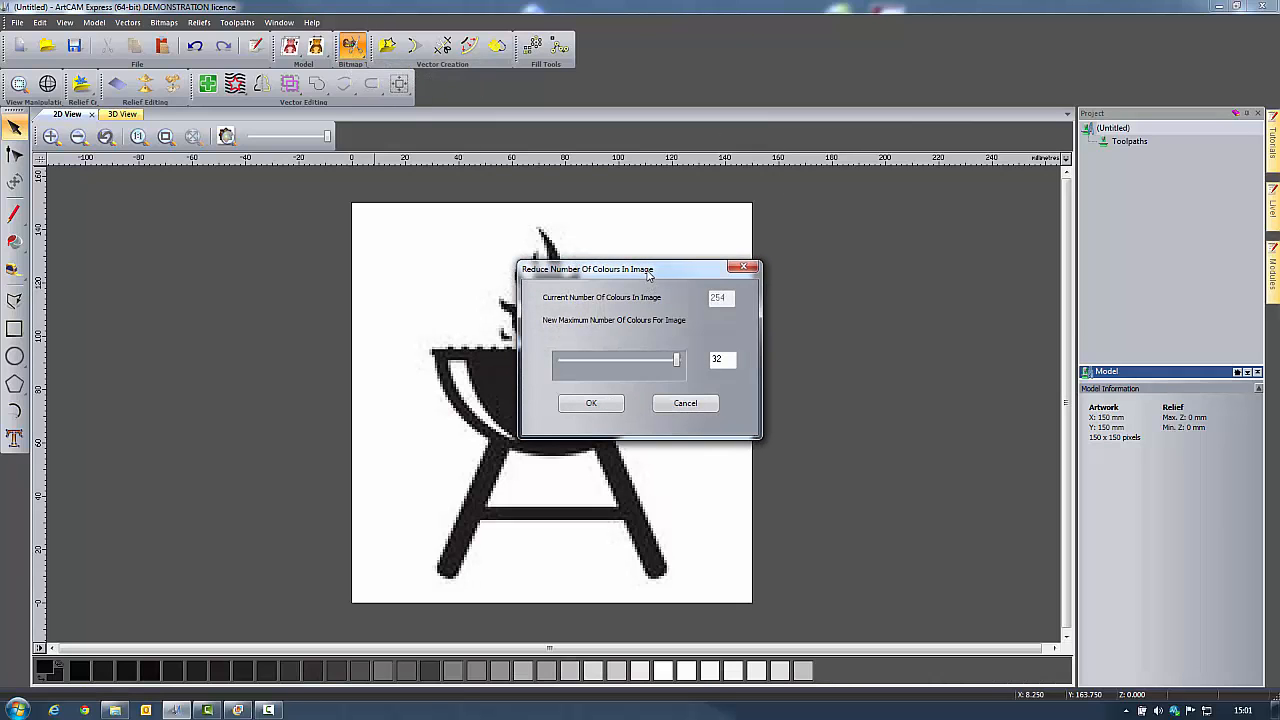
pyautogui.moveTo(652, 271); pyautogui.dragTo(853, 192)
pyautogui.moveTo(878, 286); pyautogui.dragTo(762, 286)
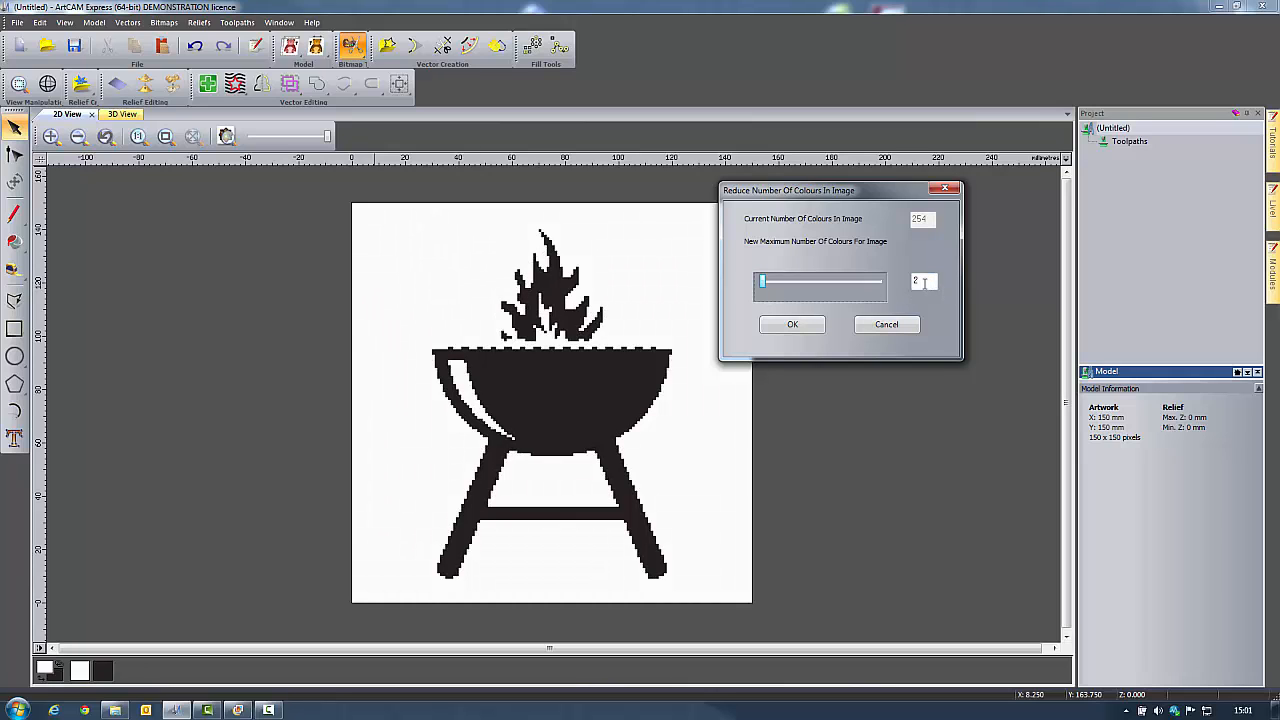
pyautogui.click(788, 324)
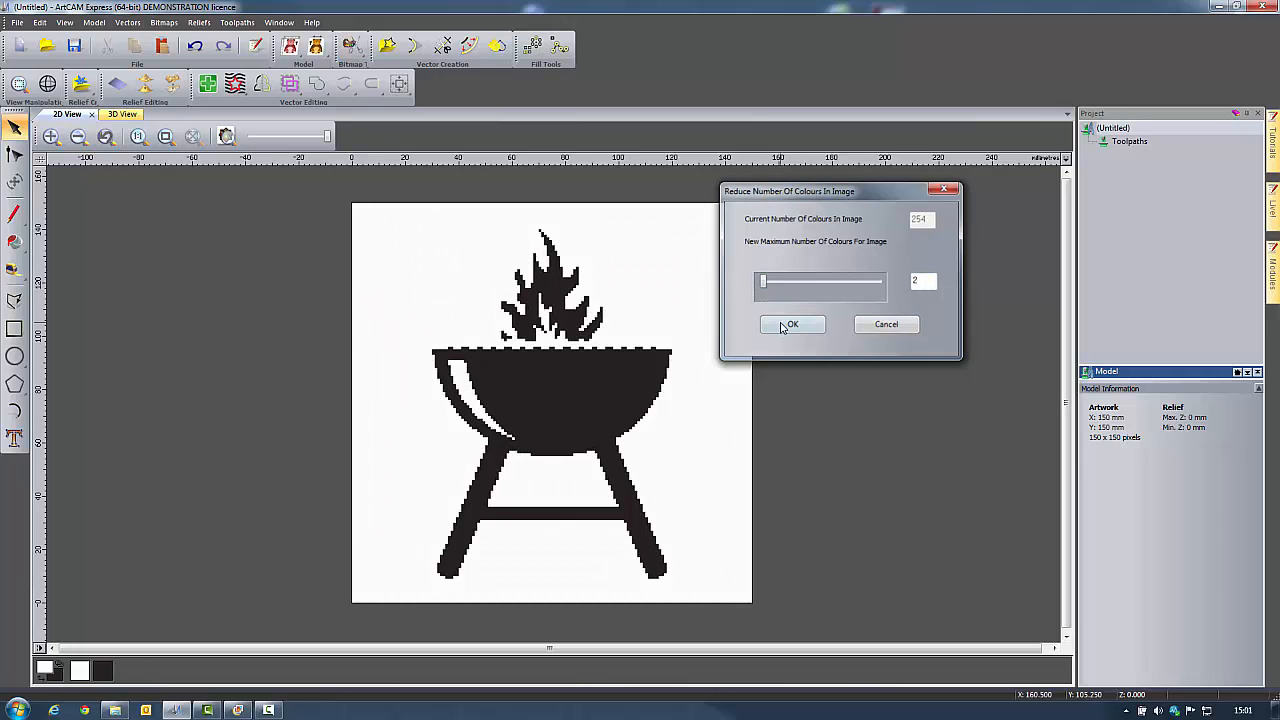
# Trace the grill bitmap into boundary vectors from the Secondary (black) colour, with speckle size 100 pixels and smoothness 75%.
pyautogui.scroll(2, 560, 346)
pyautogui.scroll(2, 560, 346)
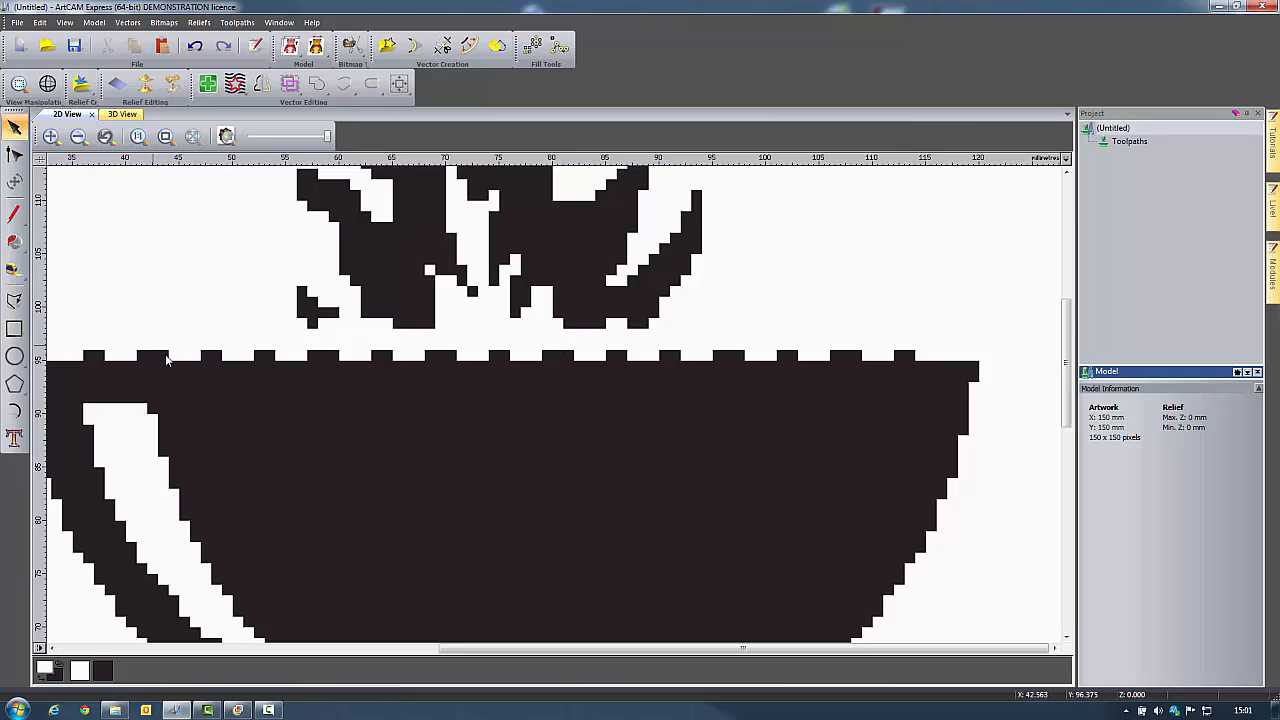
pyautogui.scroll(-4, 605, 362)
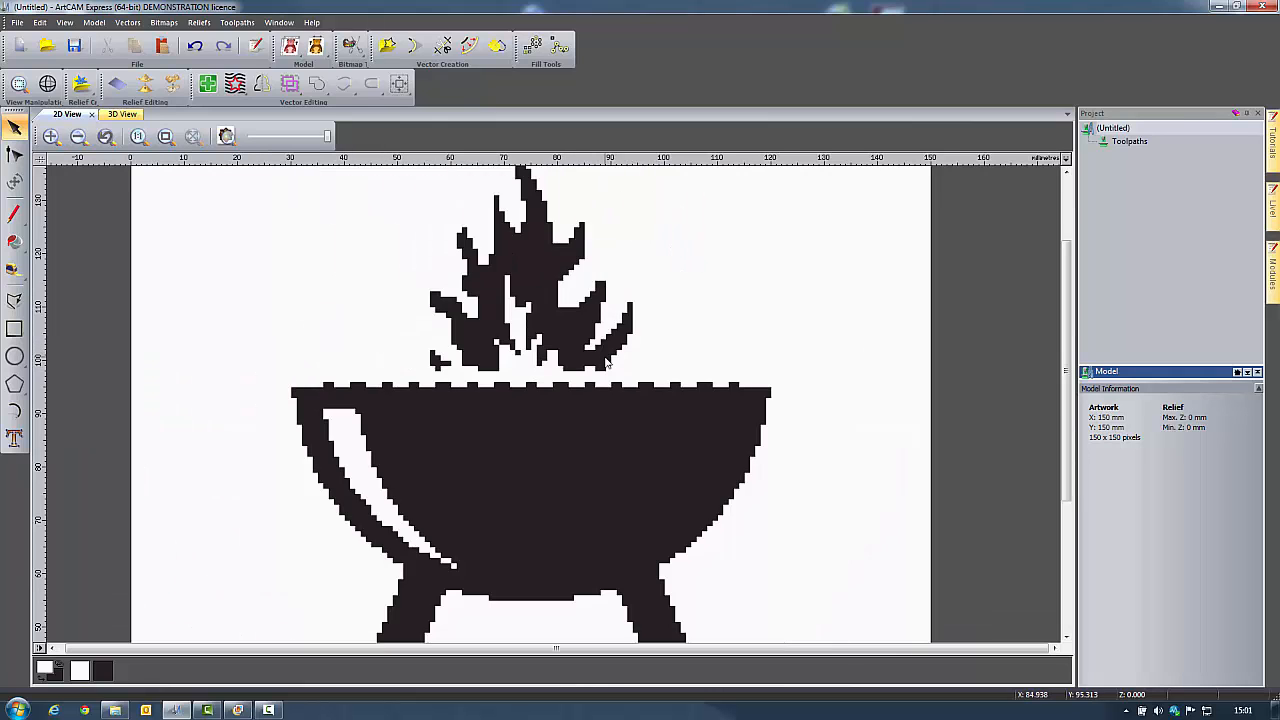
pyautogui.moveTo(545, 530); pyautogui.dragTo(547, 494, button='middle')
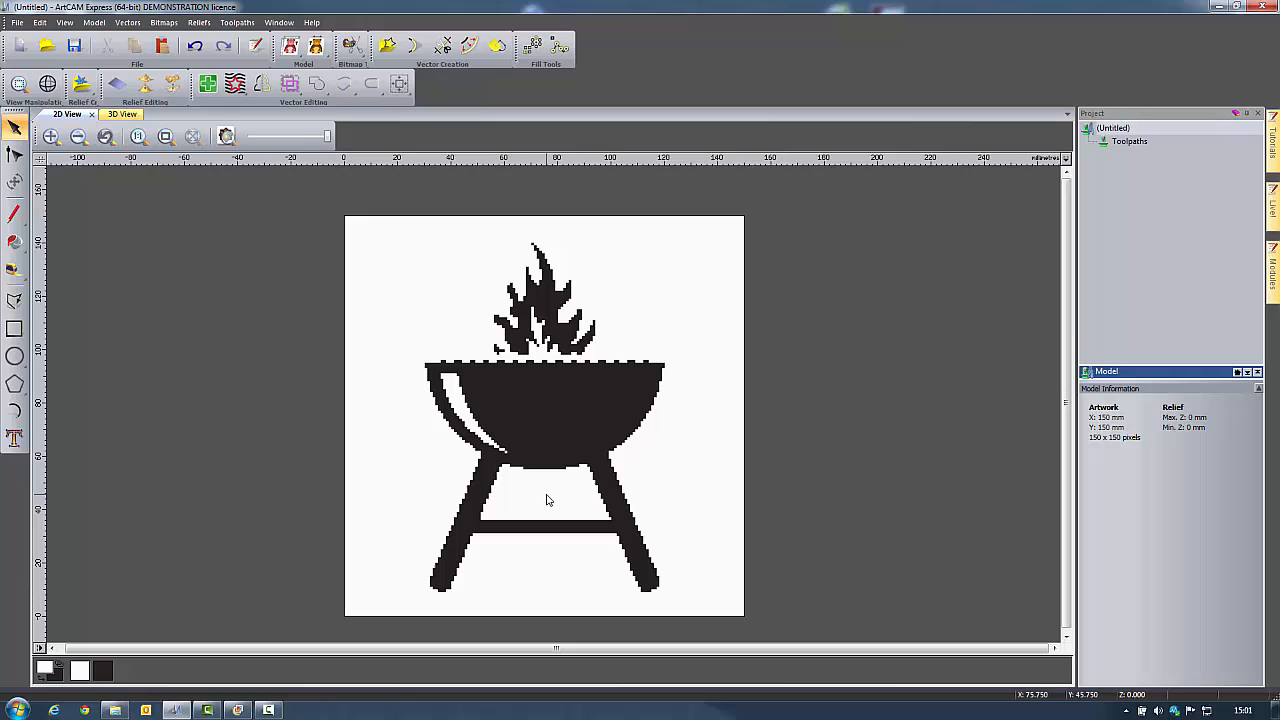
pyautogui.click(497, 49)
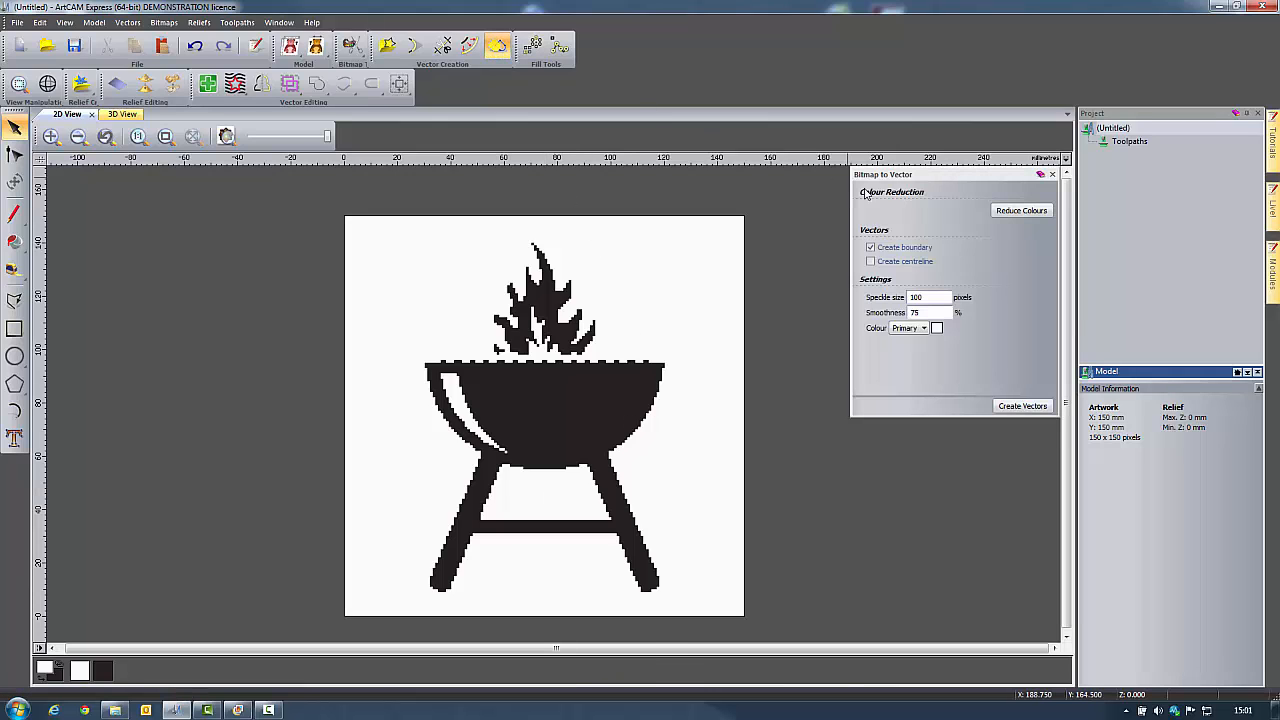
pyautogui.moveTo(903, 178); pyautogui.dragTo(820, 211)
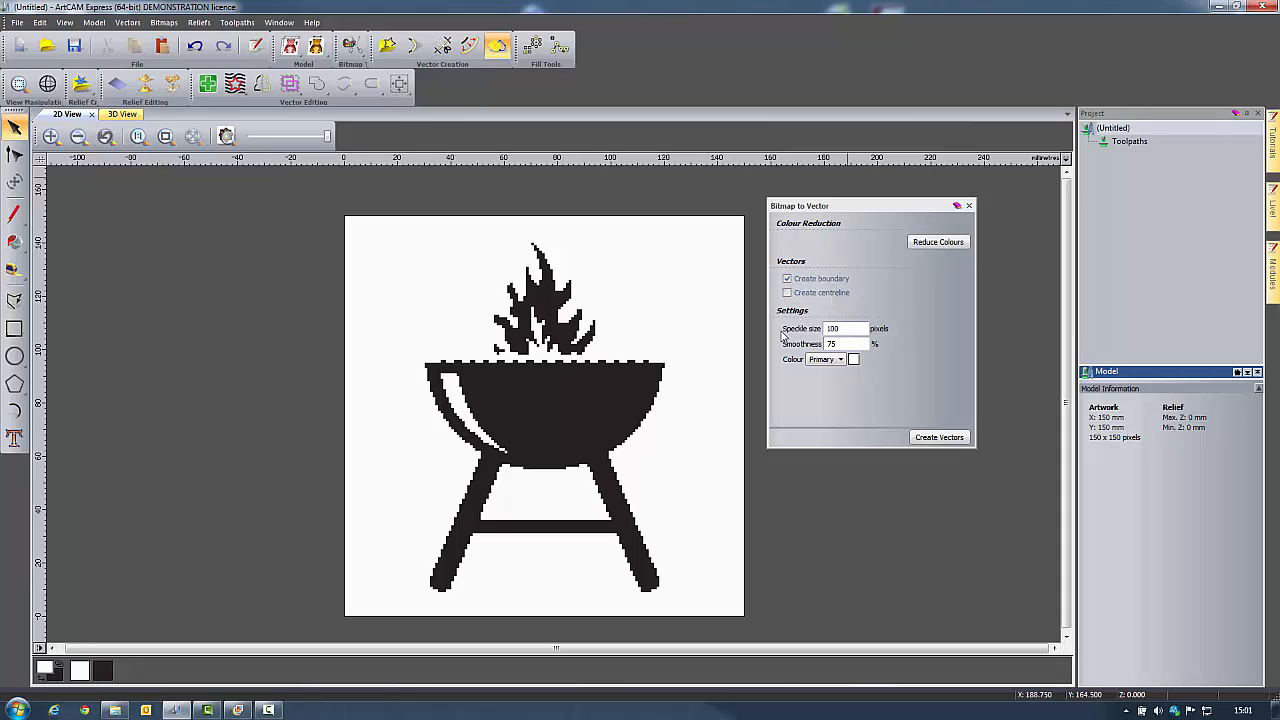
pyautogui.doubleClick(849, 330)
pyautogui.scroll(1, 527, 360)
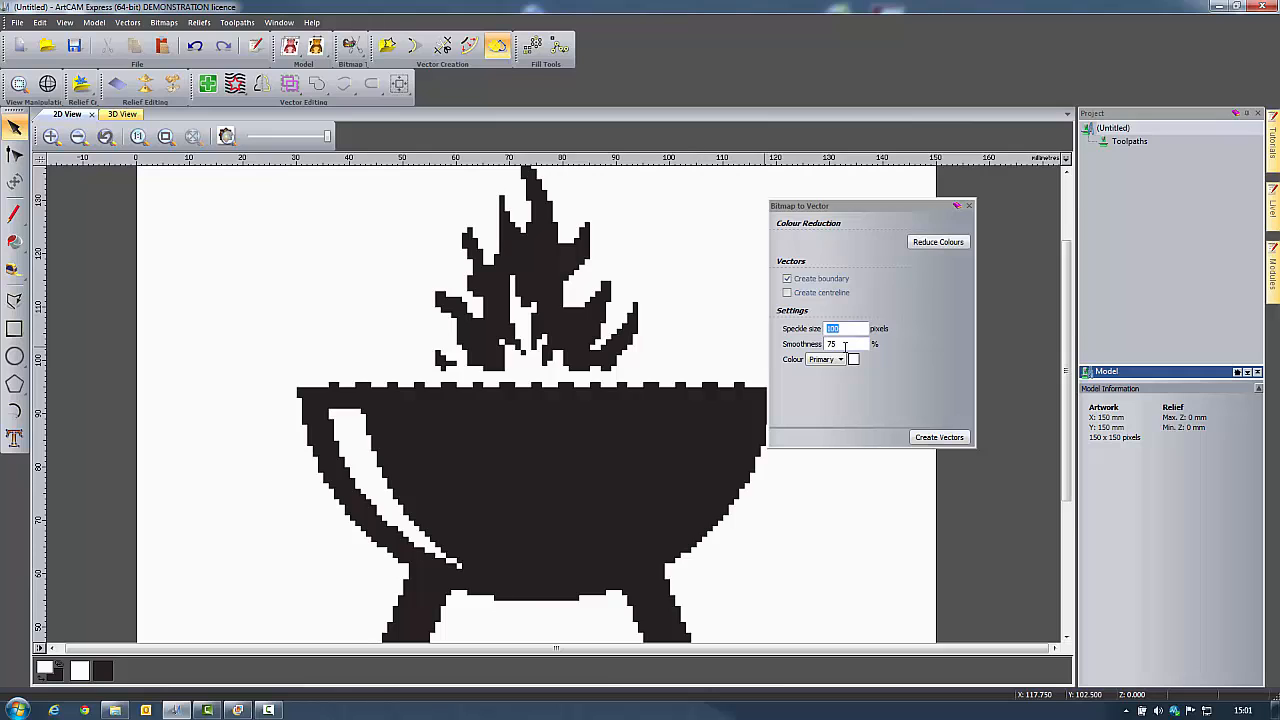
pyautogui.doubleClick(840, 344)
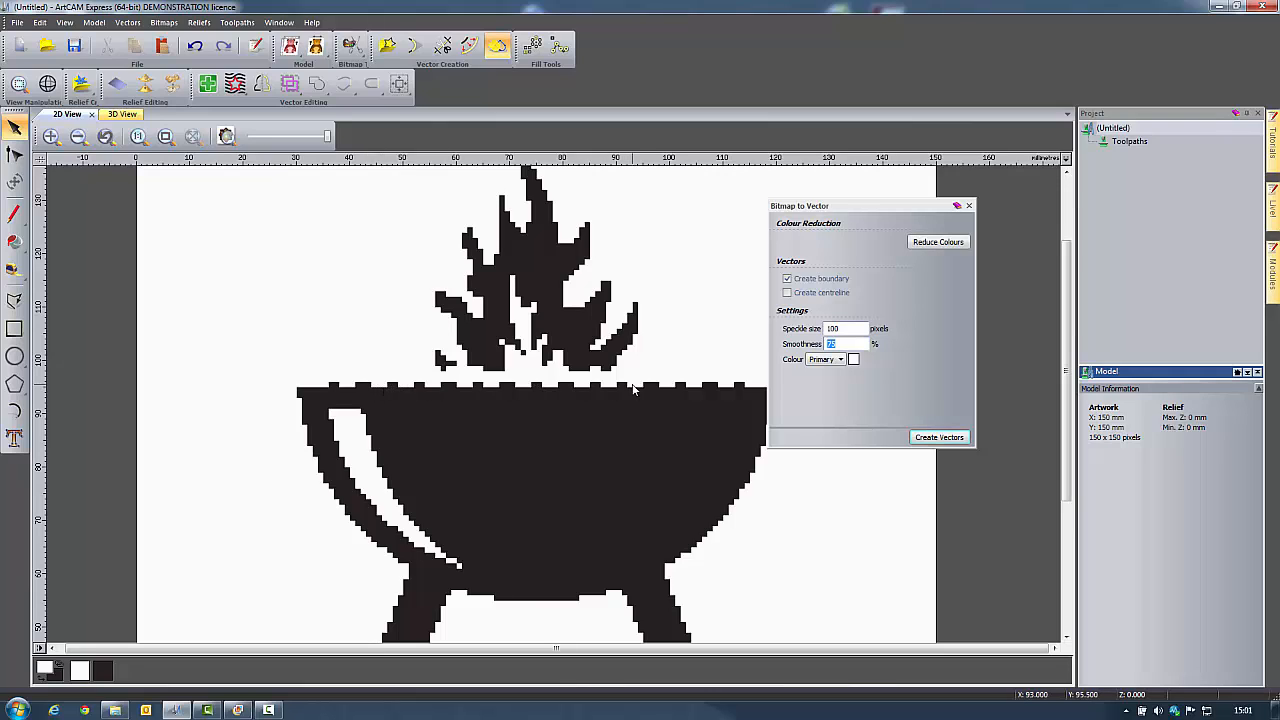
pyautogui.click(839, 360)
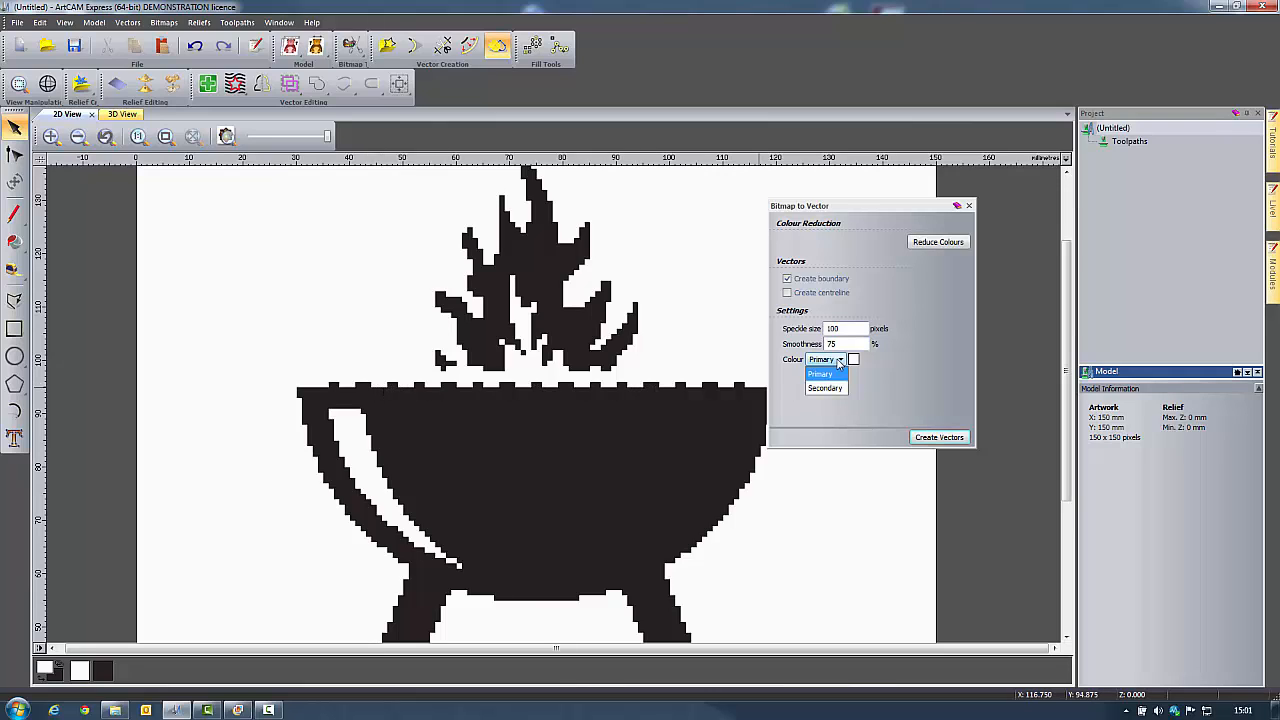
pyautogui.click(886, 365)
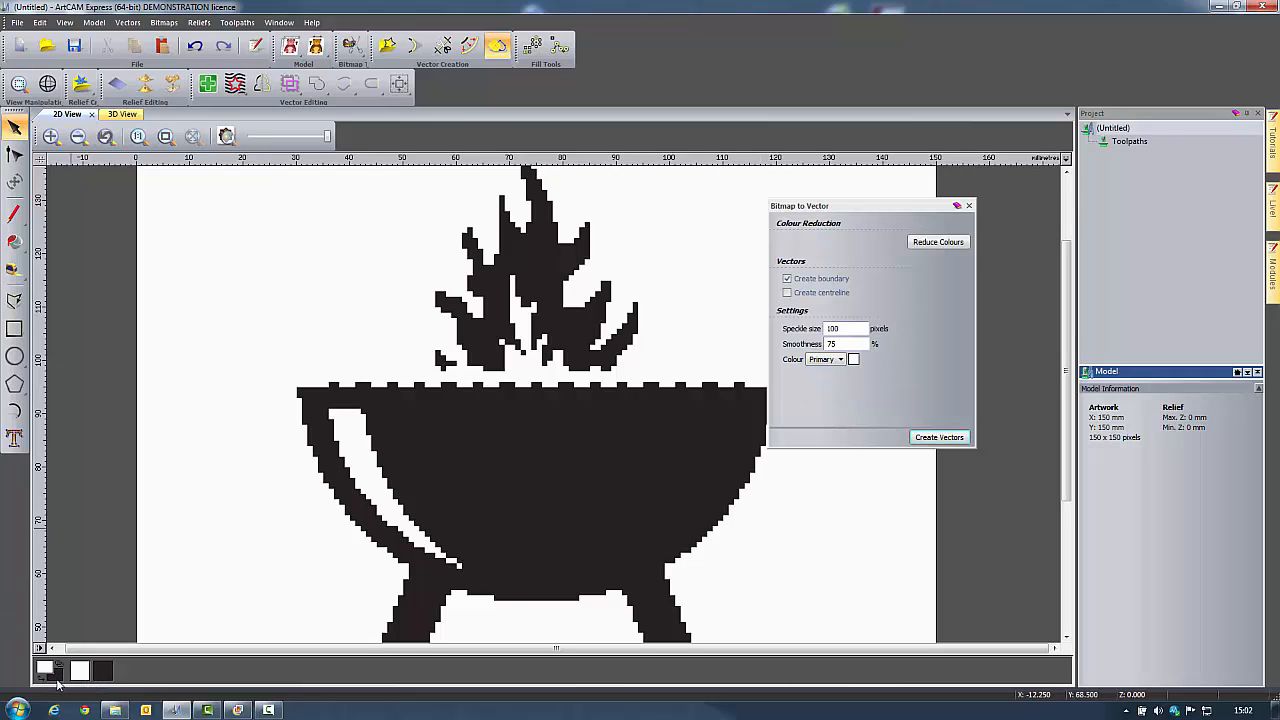
pyautogui.click(840, 360)
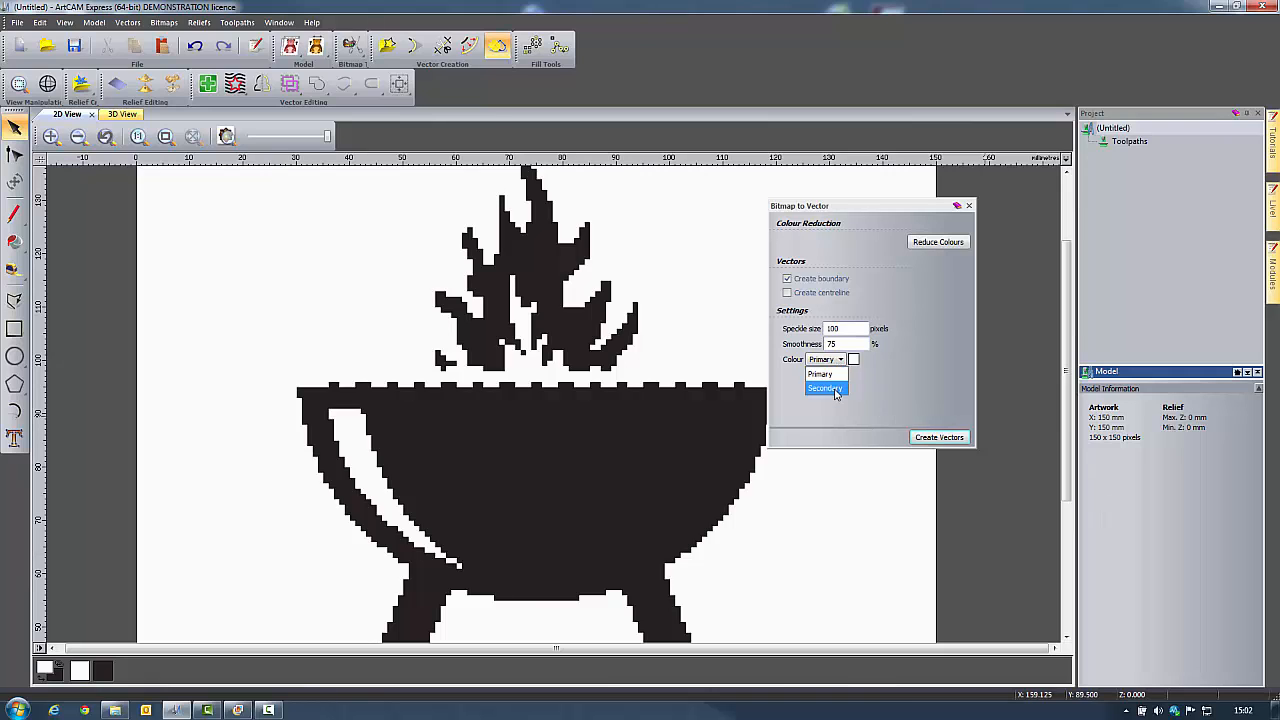
pyautogui.click(835, 390)
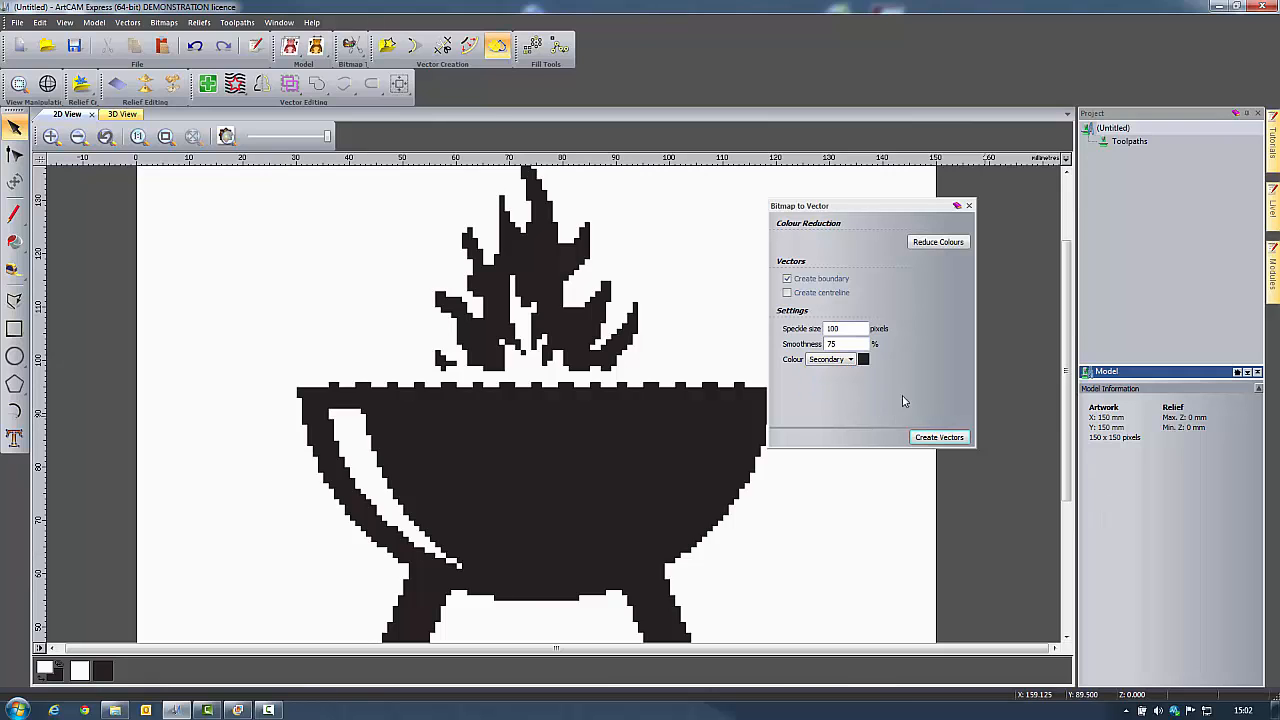
pyautogui.click(931, 441)
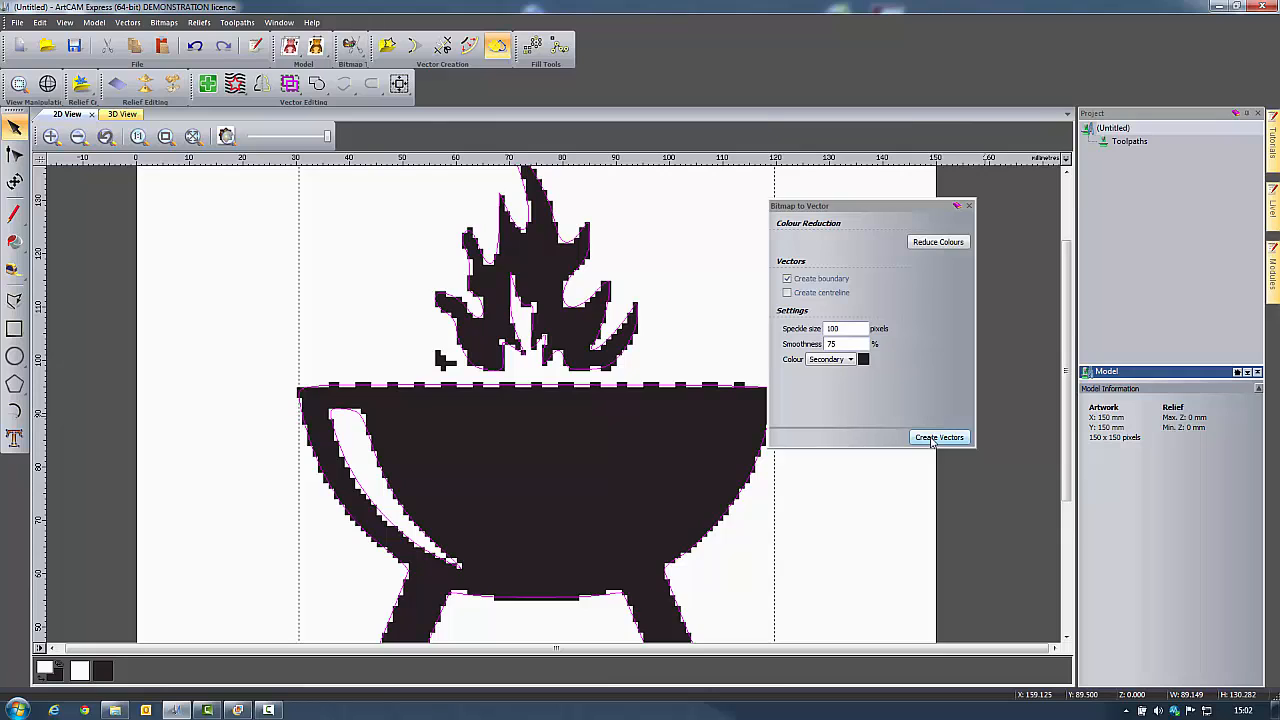
pyautogui.click(968, 206)
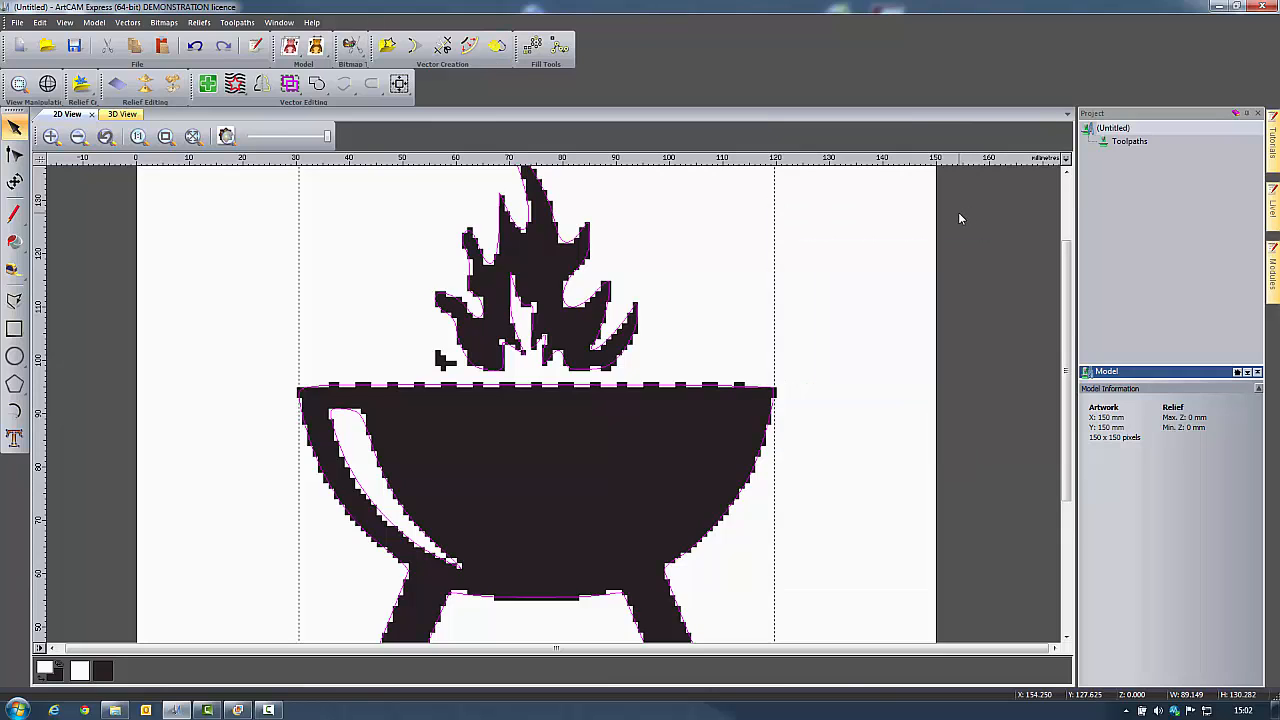
# Hide the grill bitmap and export the selected grill vectors as grill in EPS format to the Hanks_Grill folder.
pyautogui.click(226, 138)
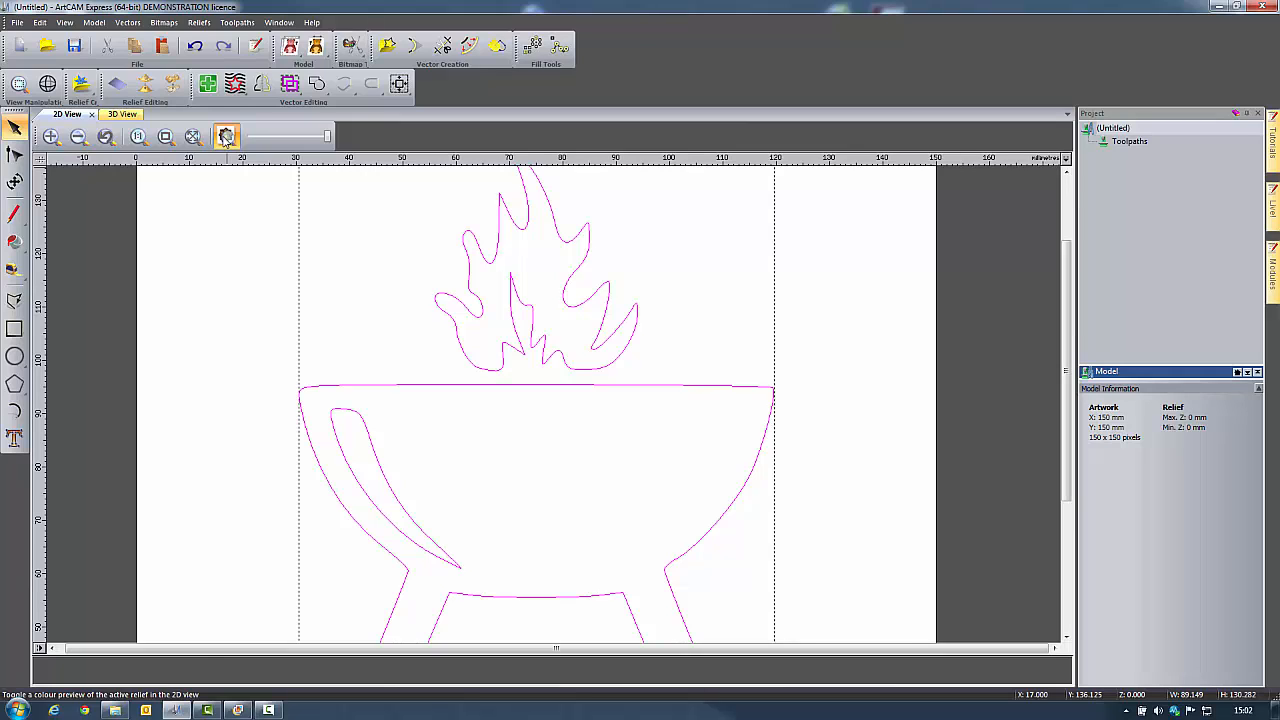
pyautogui.scroll(-1, 434, 406)
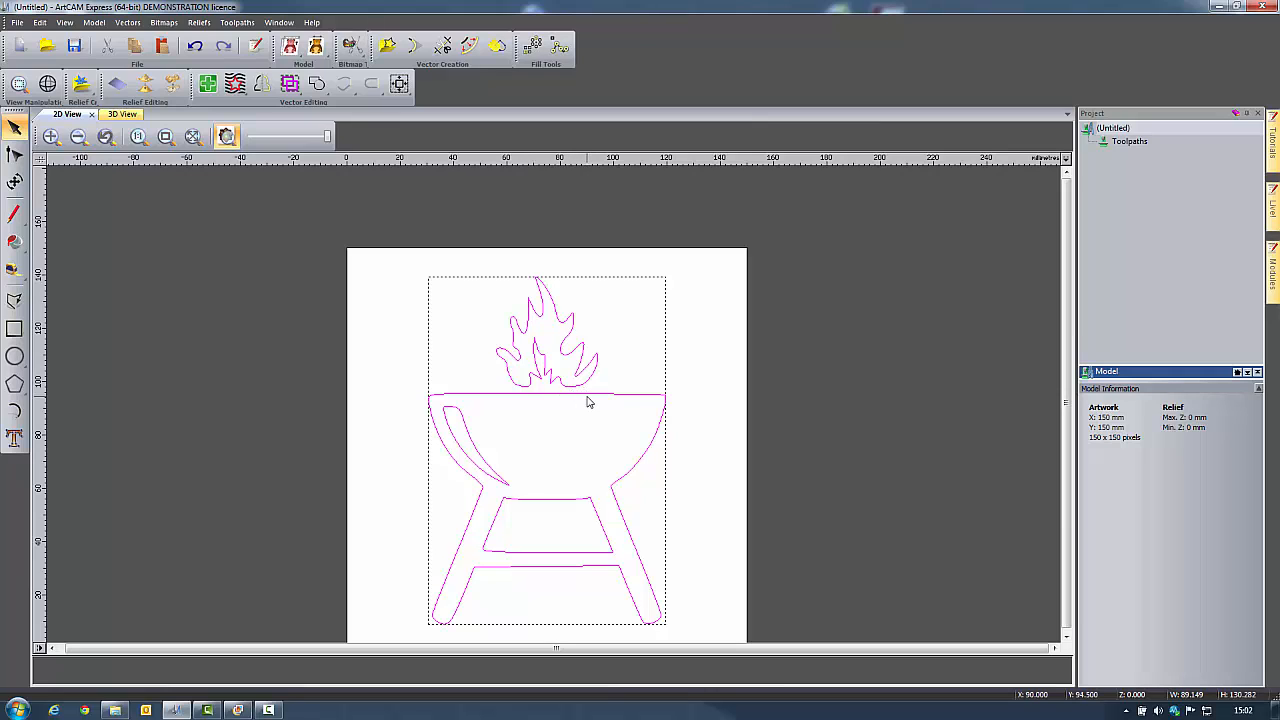
pyautogui.click(127, 22)
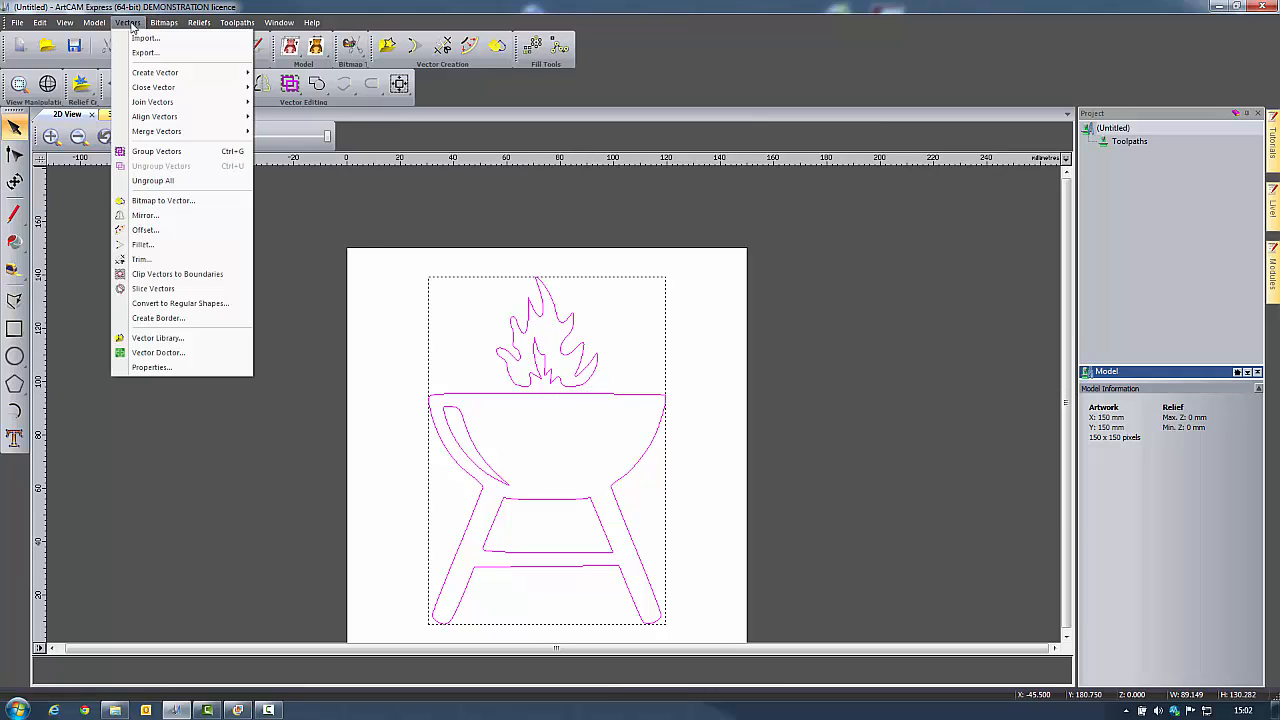
pyautogui.click(141, 53)
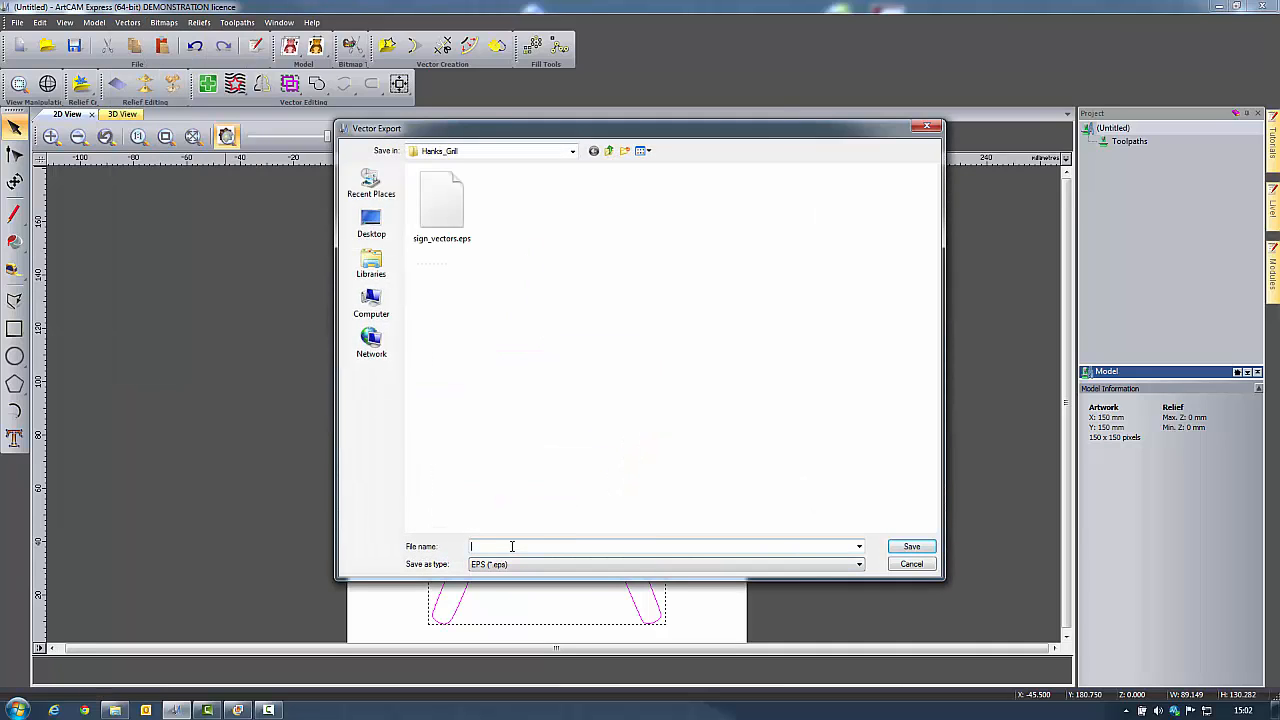
pyautogui.write('g')
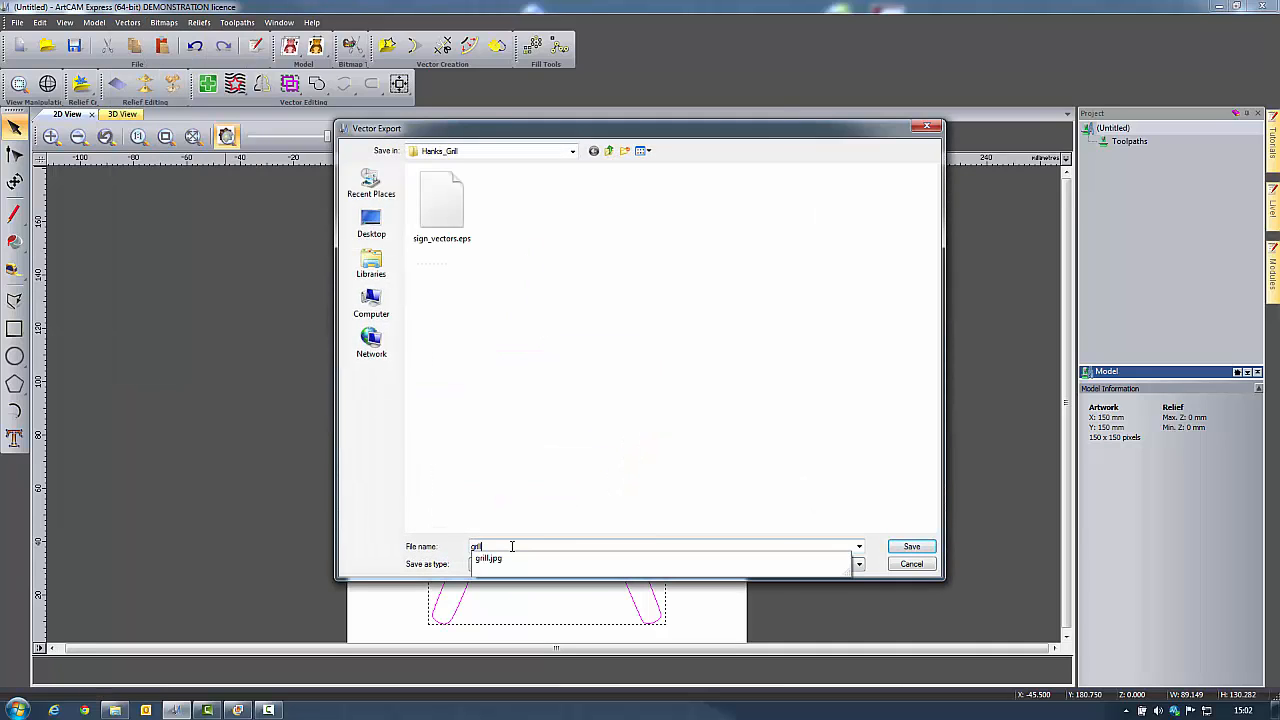
pyautogui.write('rill')
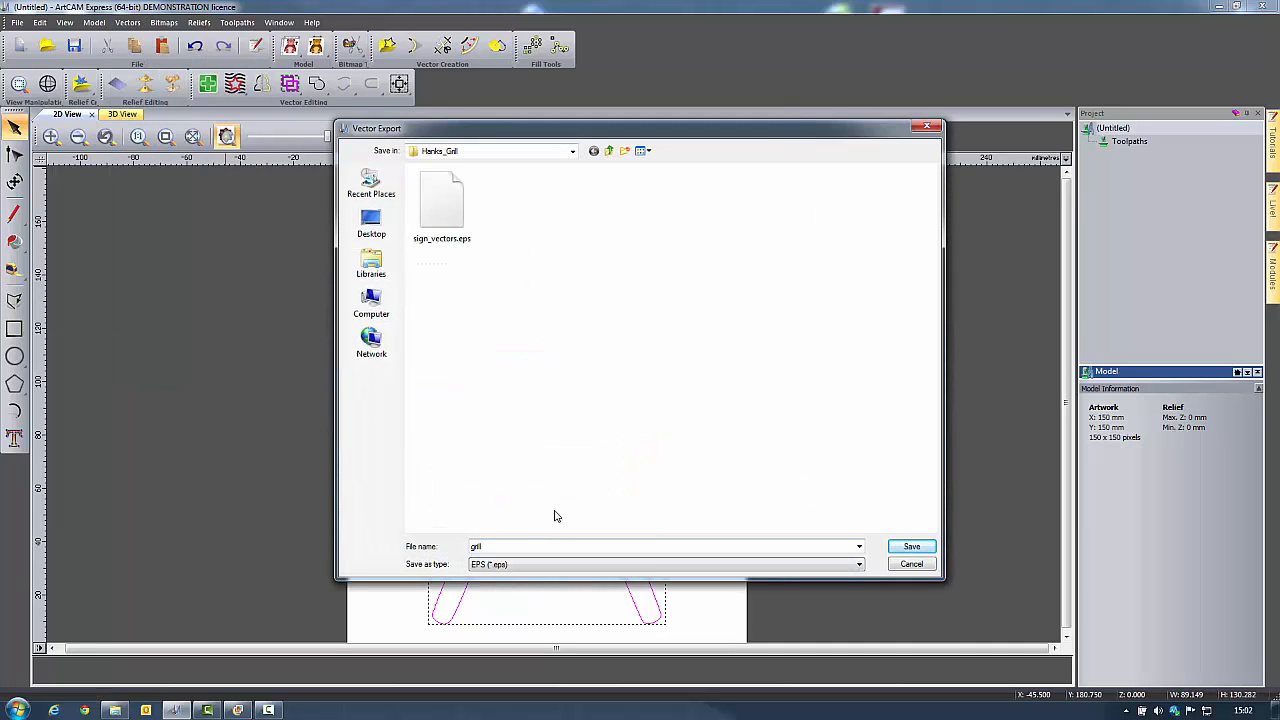
pyautogui.click(912, 548)
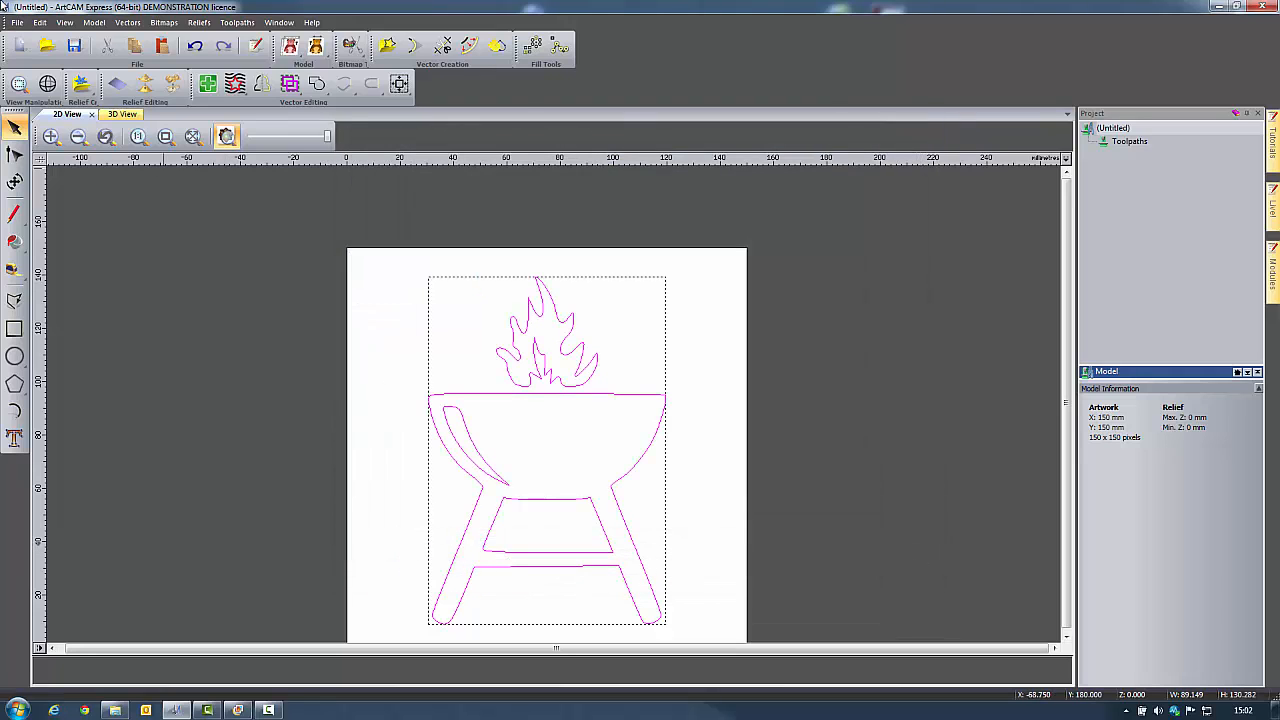
# Close the untitled grill model without saving it and reopen the recent hanks_grill.art model.
pyautogui.click(16, 22)
pyautogui.click(60, 69)
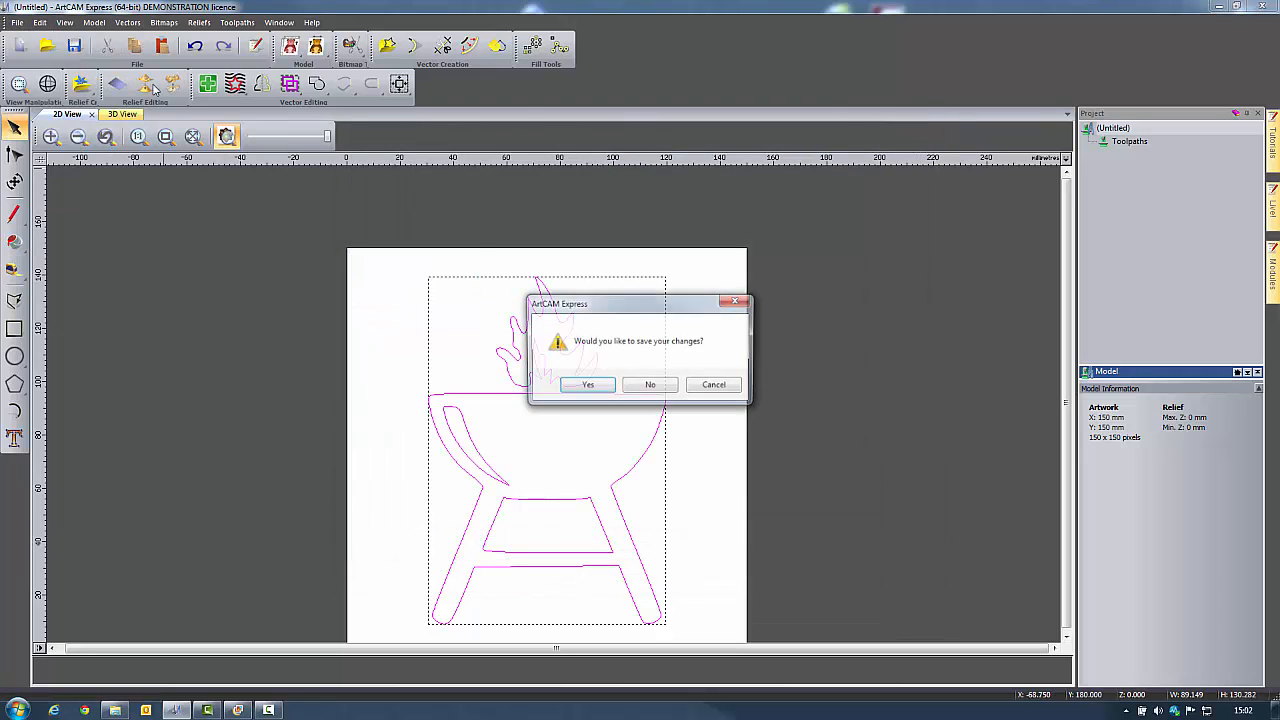
pyautogui.click(646, 385)
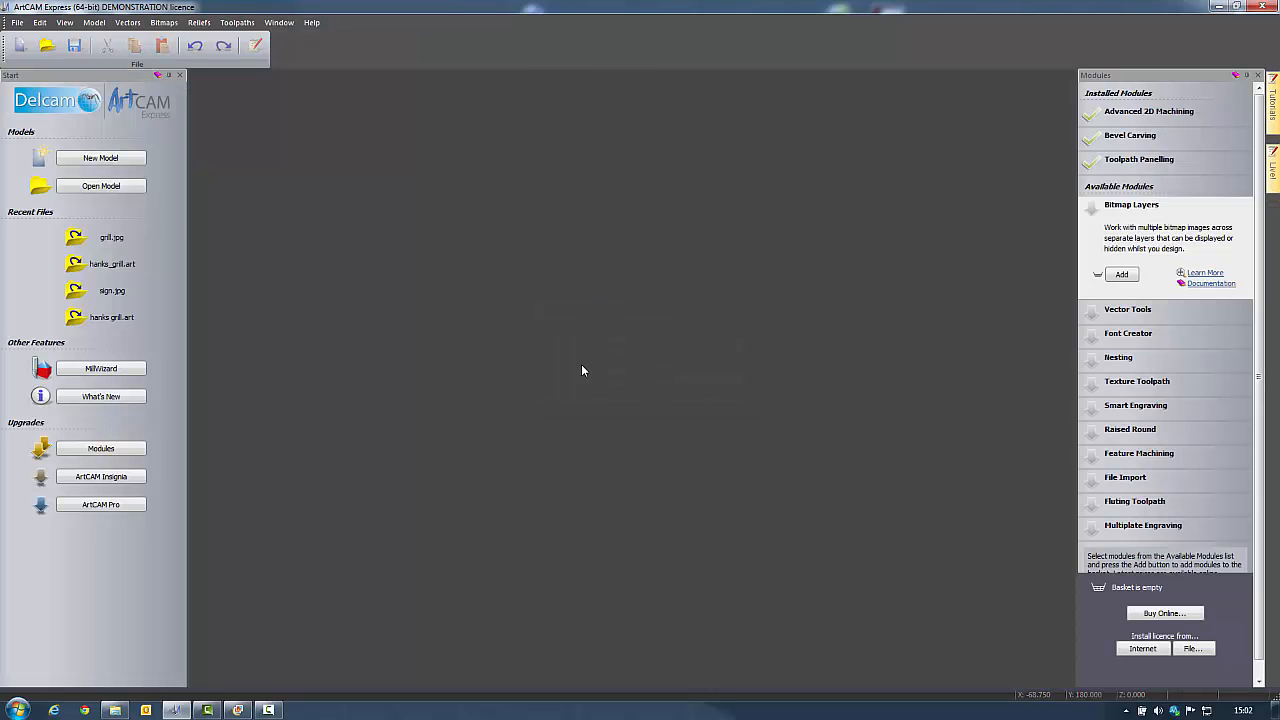
pyautogui.click(111, 263)
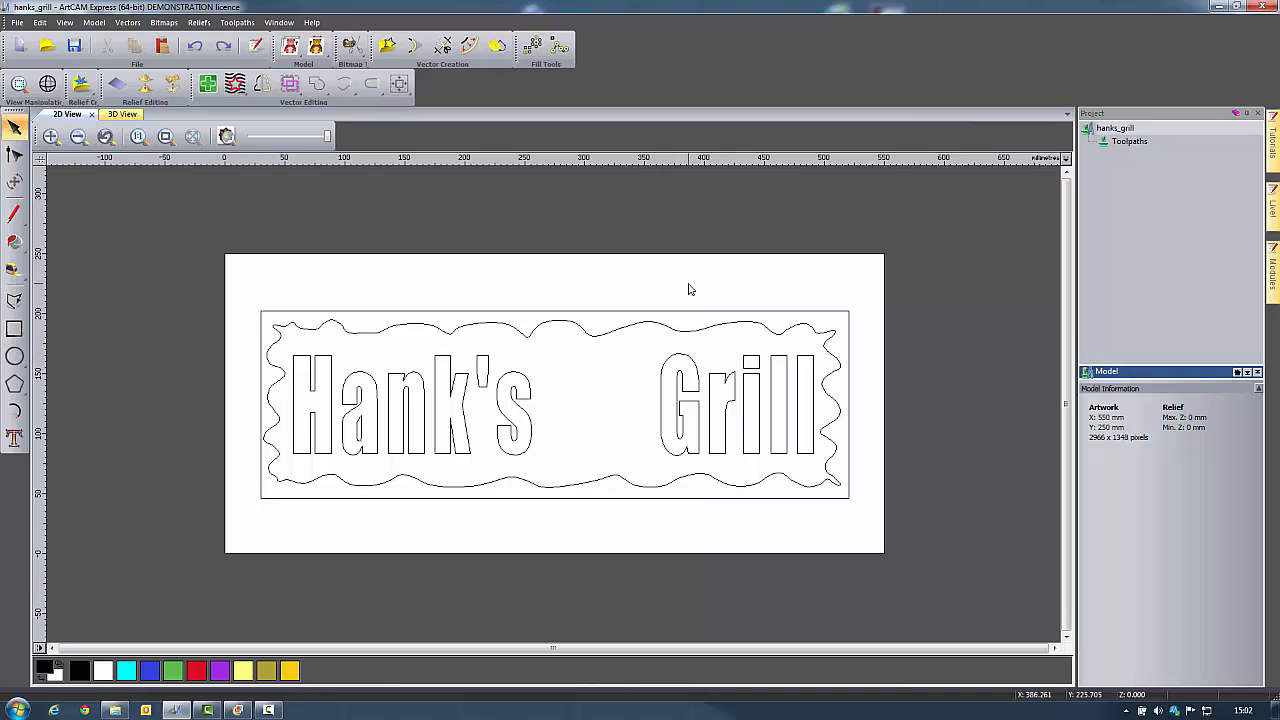
# Import the vectors from grill.eps in the Hanks_Grill folder into the sign model.
pyautogui.click(128, 22)
pyautogui.click(150, 40)
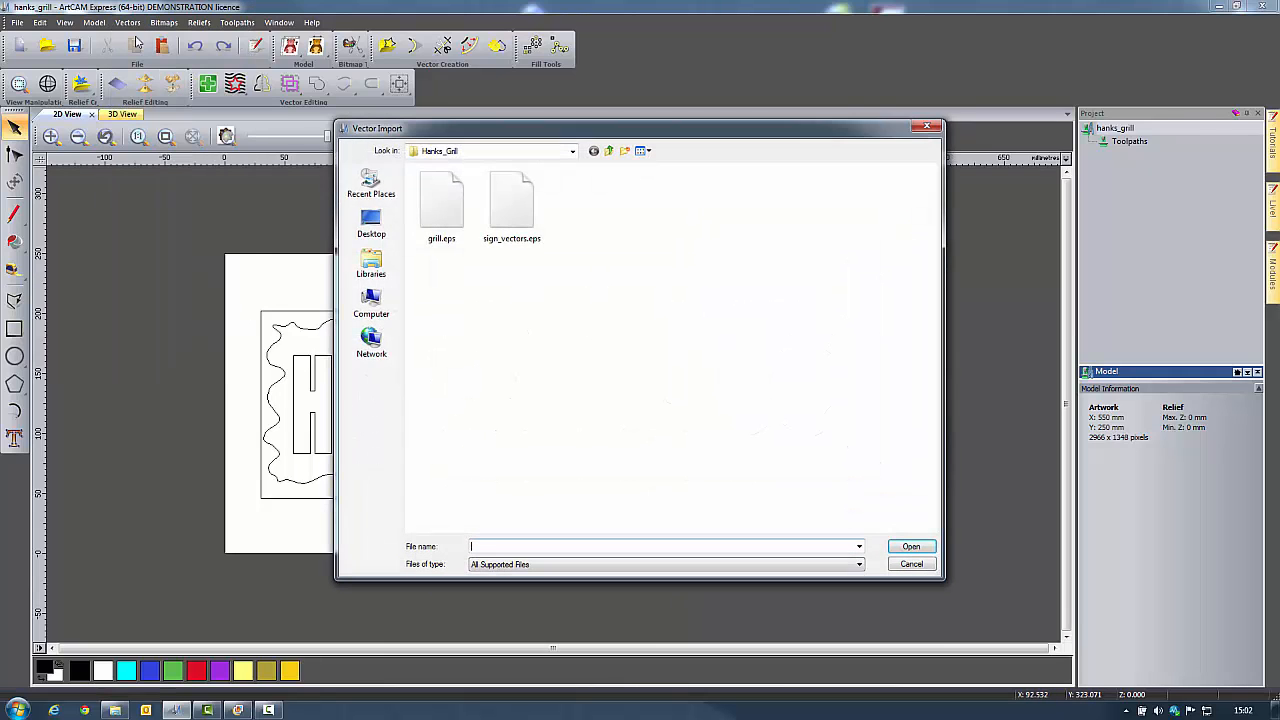
pyautogui.click(441, 205)
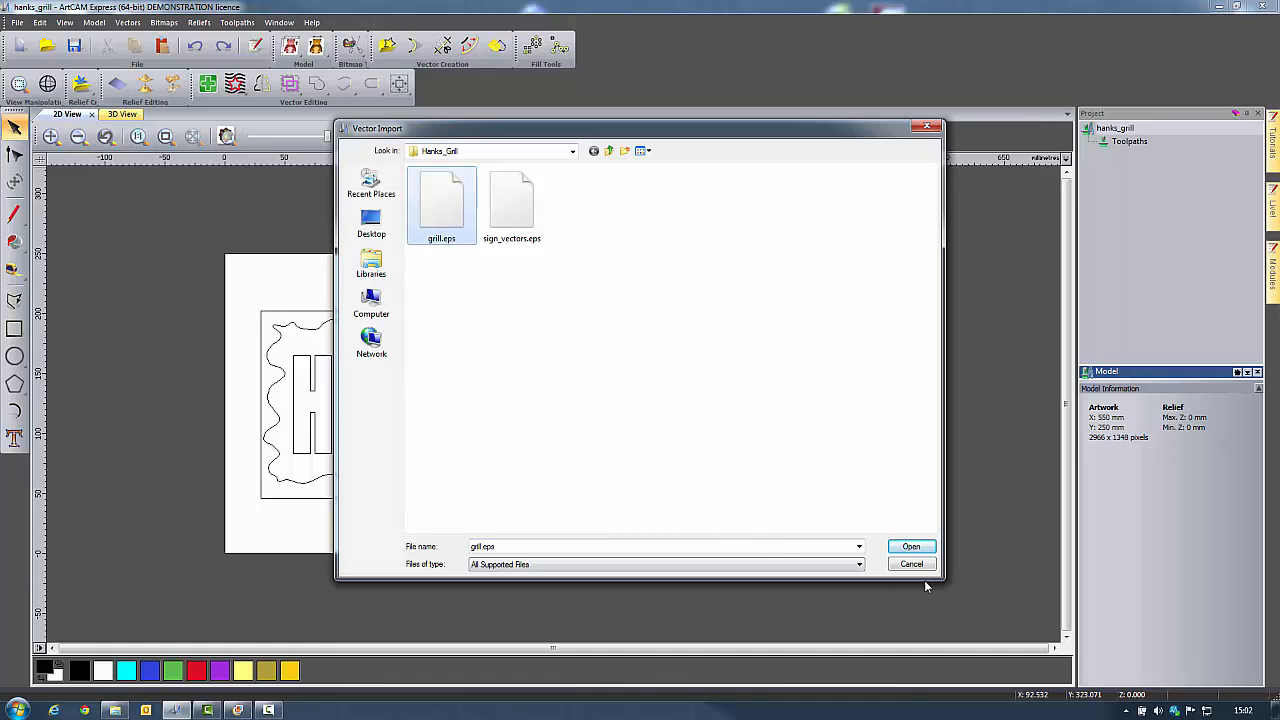
pyautogui.click(912, 547)
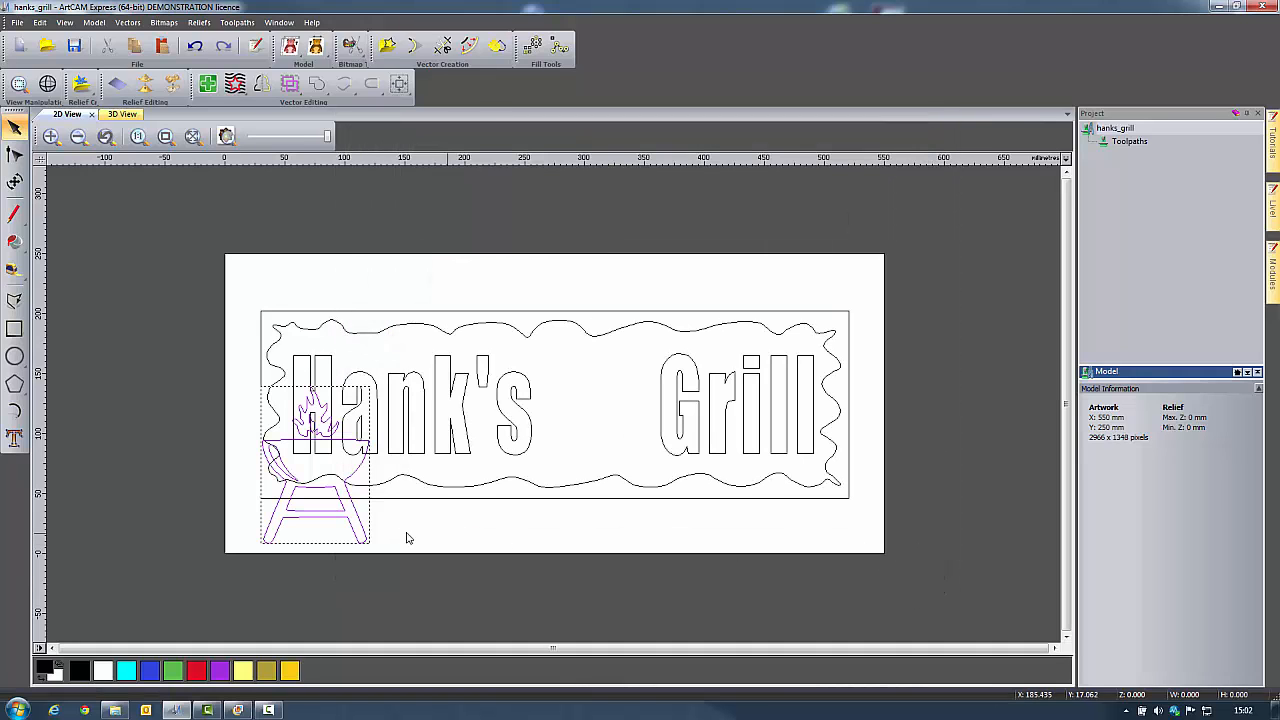
# Centre the imported grill vectors within the sign's rectangular border and wavy outline.
pyautogui.keyDown('shift'); pyautogui.click(588, 318); pyautogui.keyUp('shift')
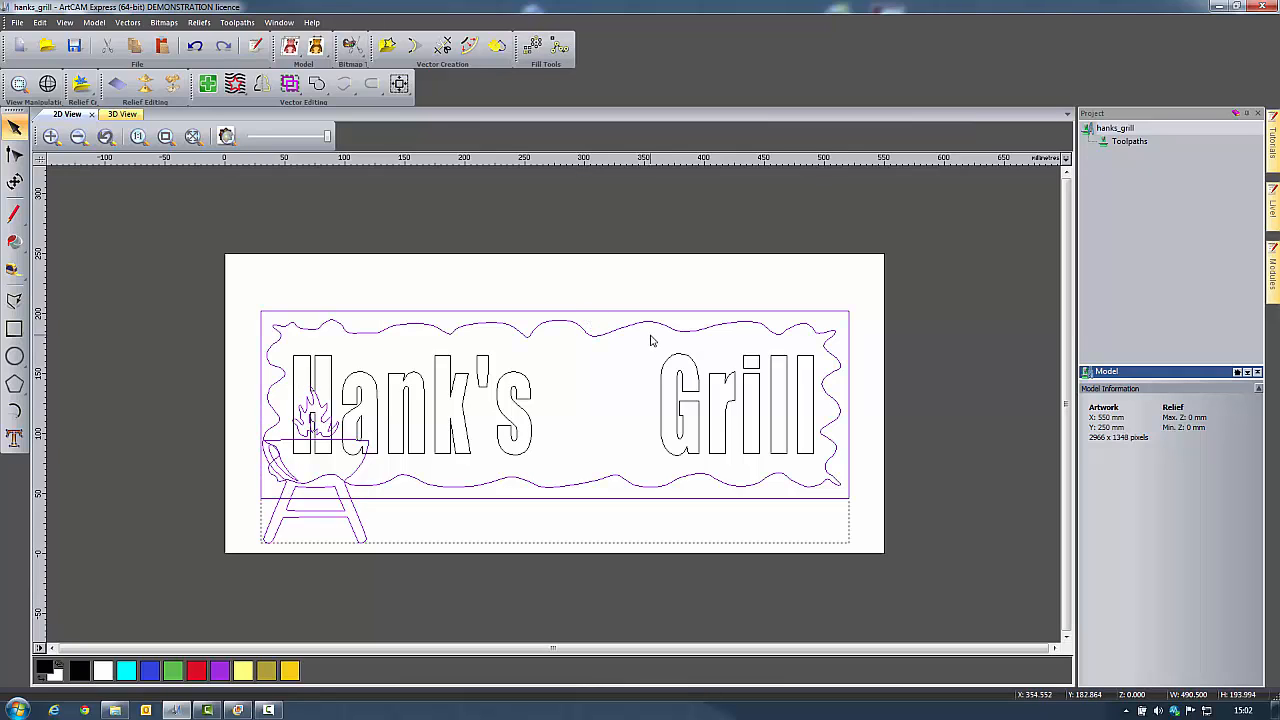
pyautogui.click(399, 84)
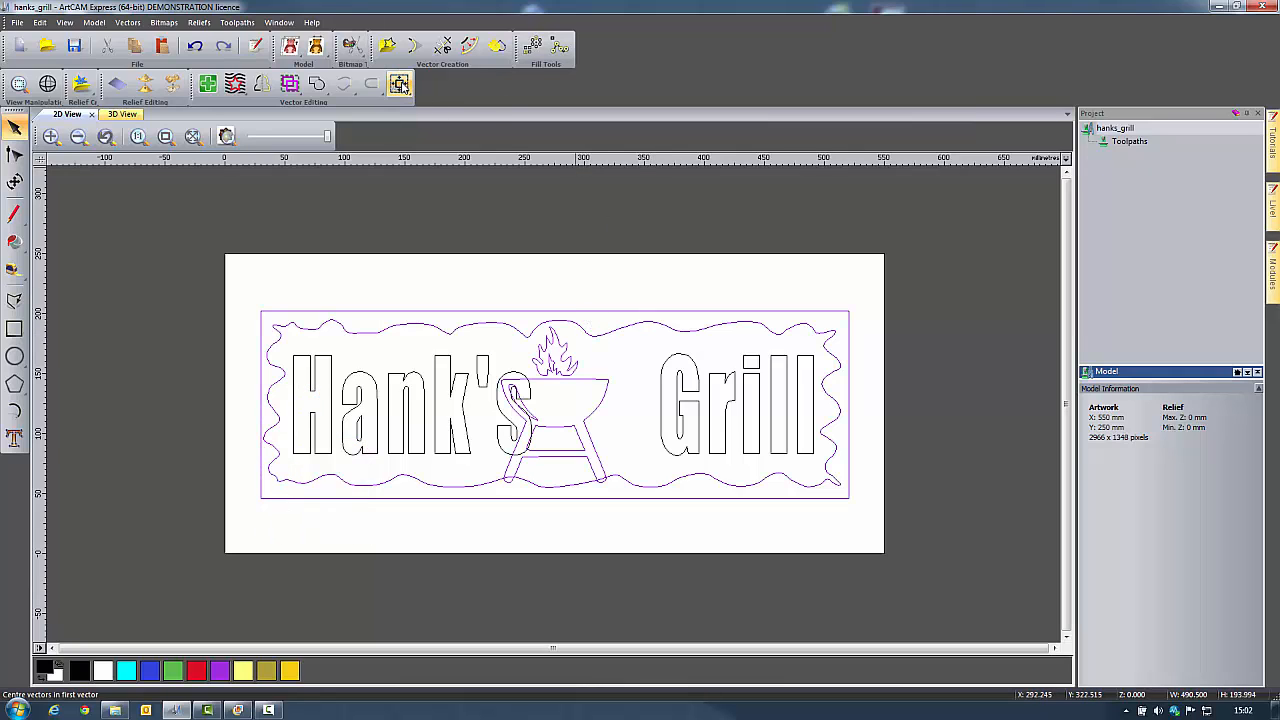
pyautogui.click(731, 245)
# Nudge the grill vectors about 35 mm horizontally to the right, into the gap between "Hank's" and "Grill".
pyautogui.click(590, 458)
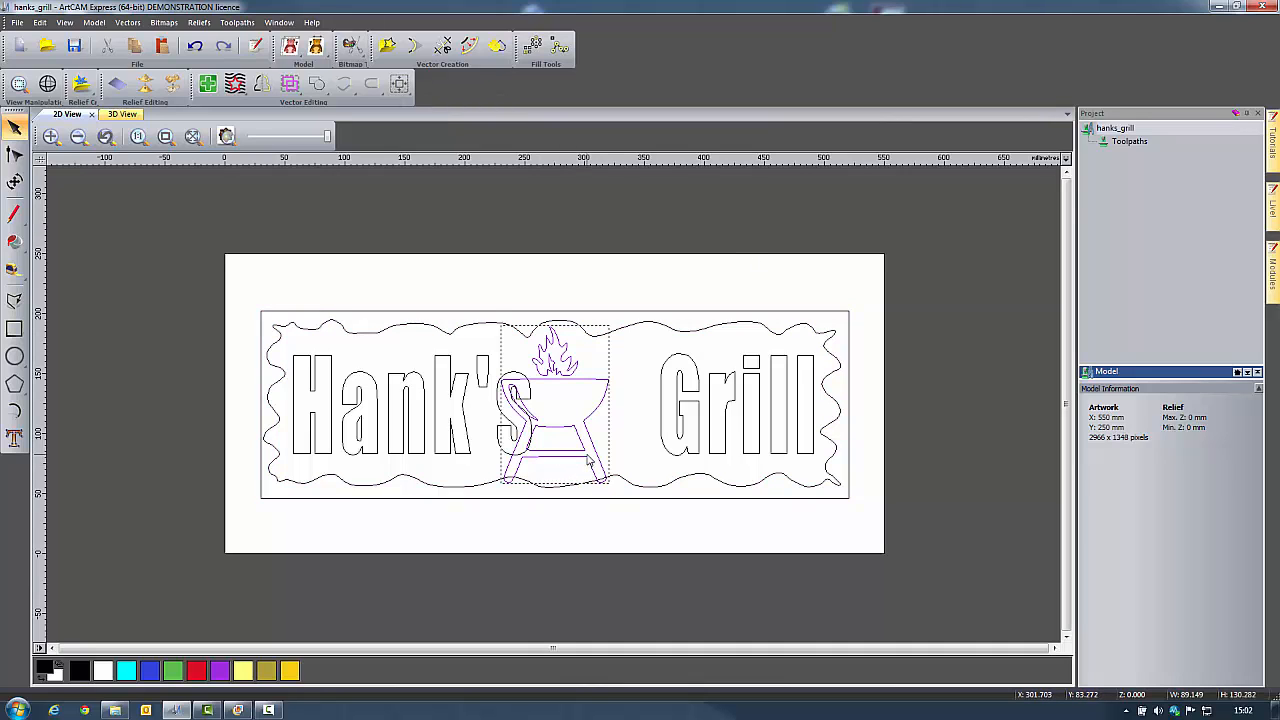
pyautogui.press('Right')
pyautogui.press('Right')
pyautogui.press('Right')
pyautogui.press('Right')
pyautogui.press('Right')
pyautogui.press('Right')
pyautogui.press('Right')
pyautogui.press('Right')
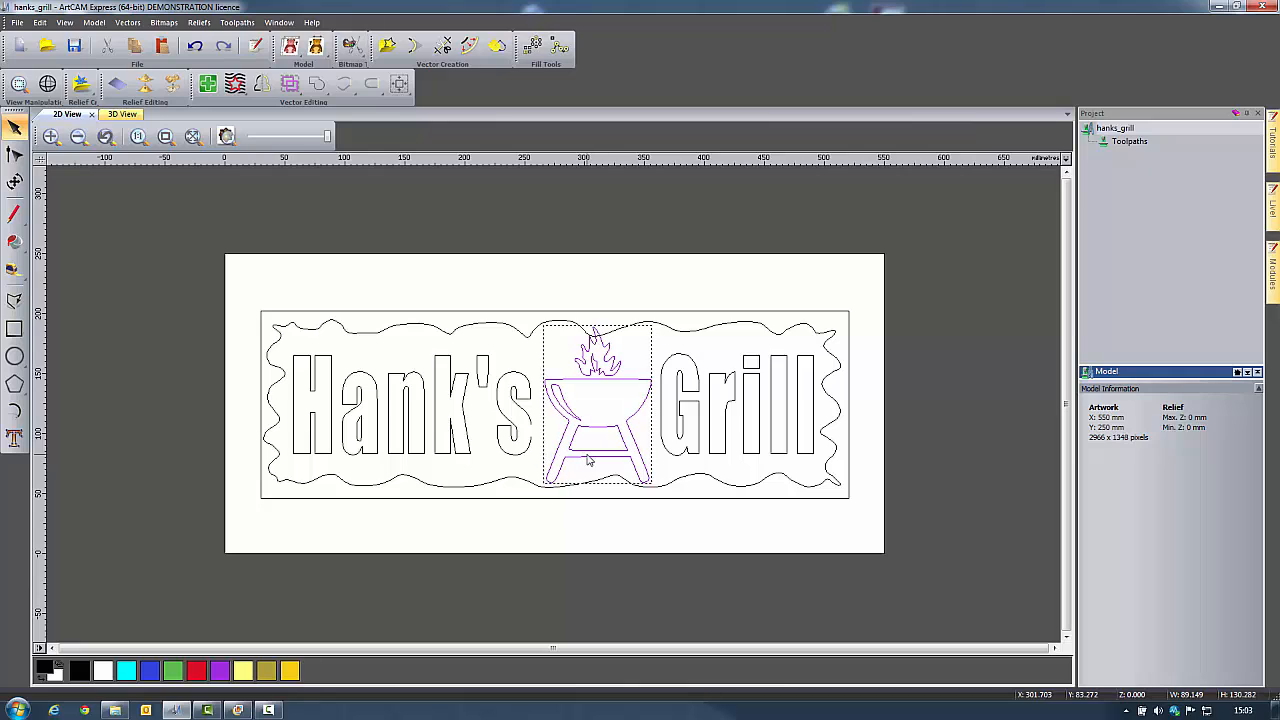
# Scale the grill vectors down proportionally about their centre to about 71 mm wide by 104 mm high.
pyautogui.click(782, 266)
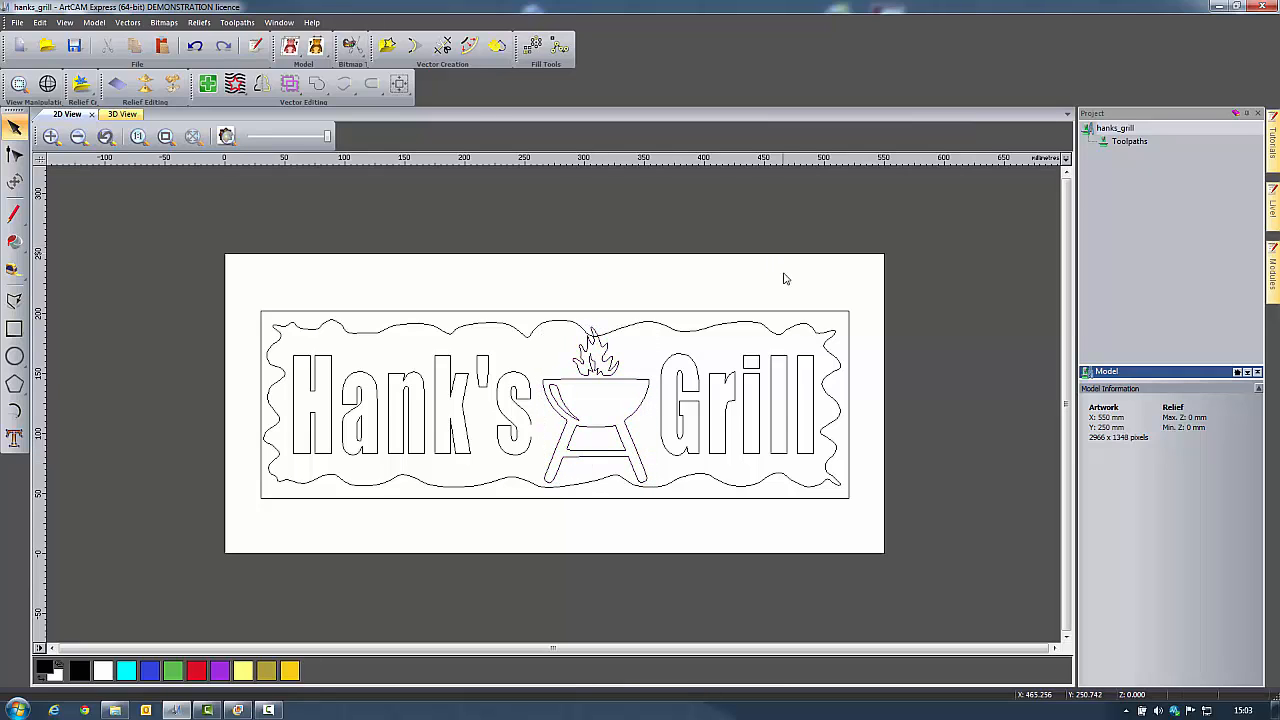
pyautogui.click(590, 436)
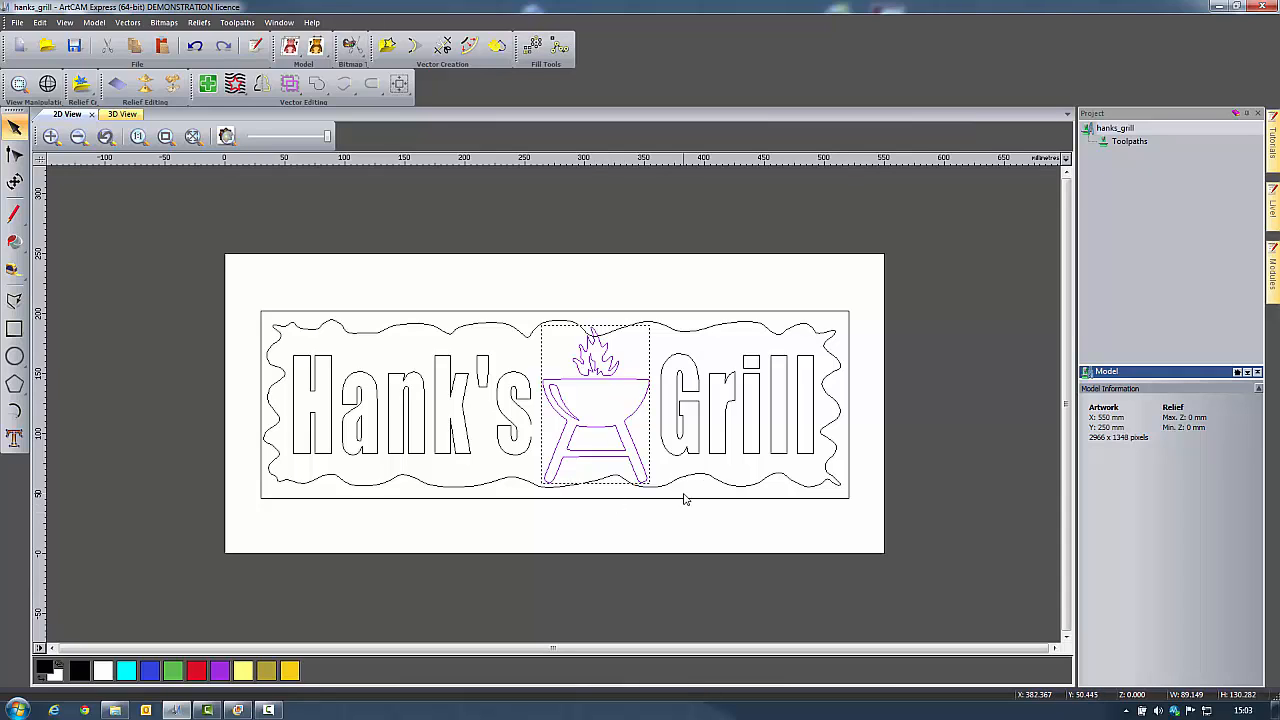
pyautogui.click(14, 181)
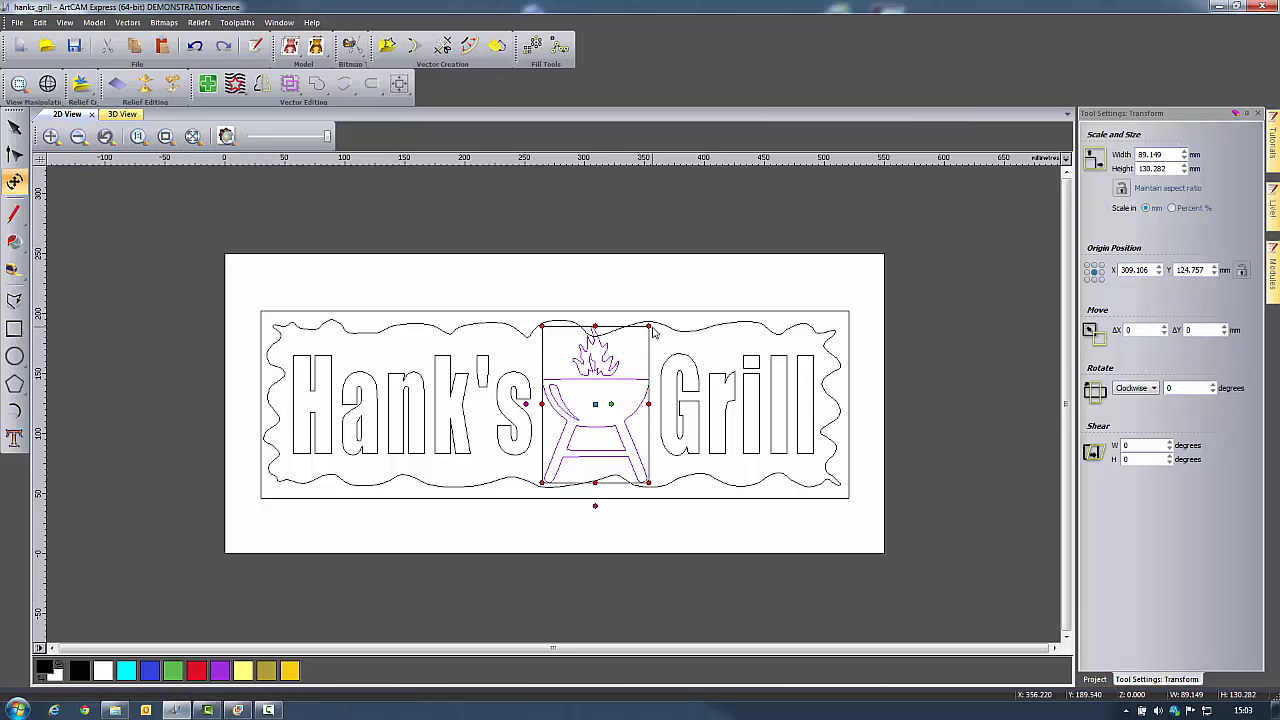
pyautogui.moveTo(648, 328); pyautogui.dragTo(638, 343)
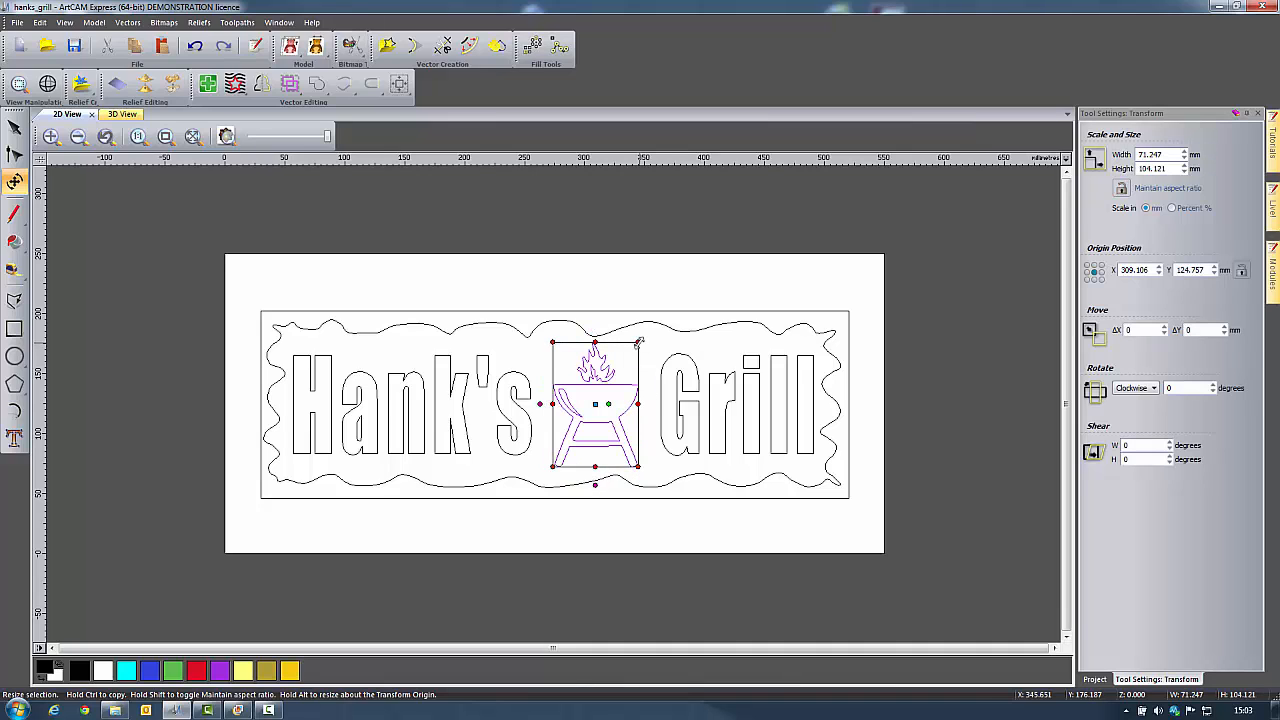
pyautogui.press('Escape')
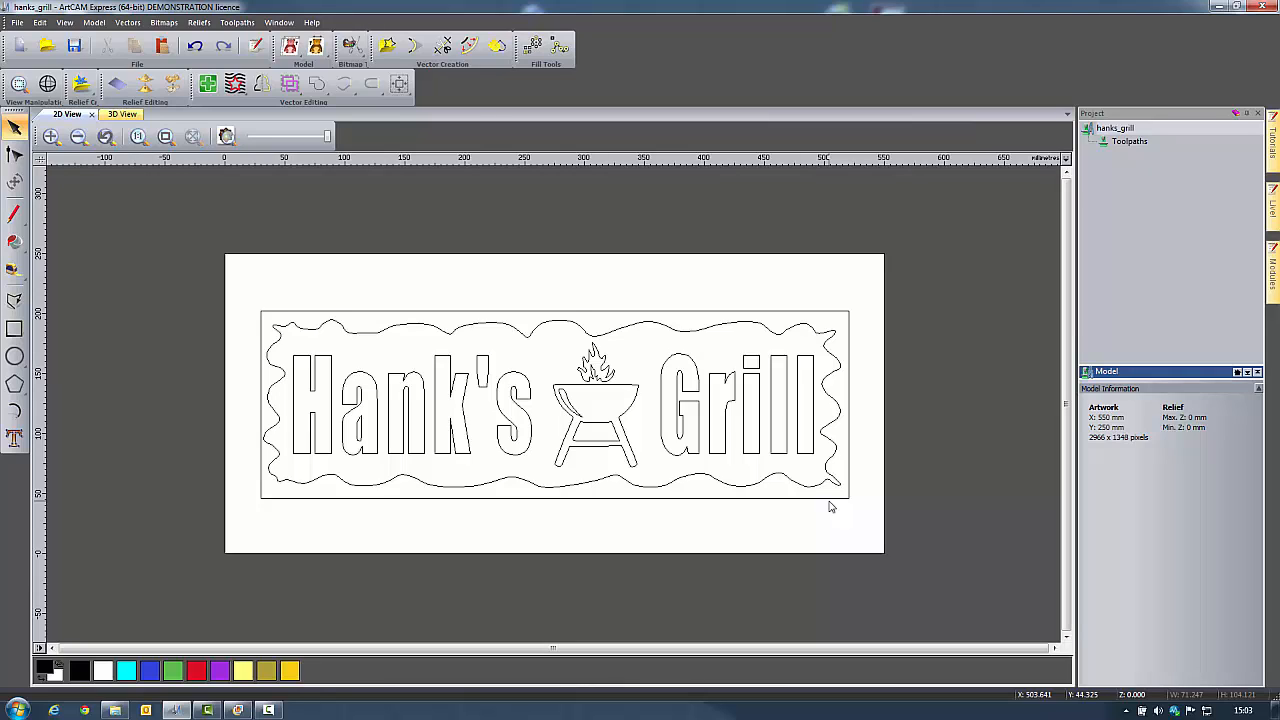
# Offset the sign's rectangular border 3 mm outwards with radiused corners, keeping the original vector.
pyautogui.click(612, 313)
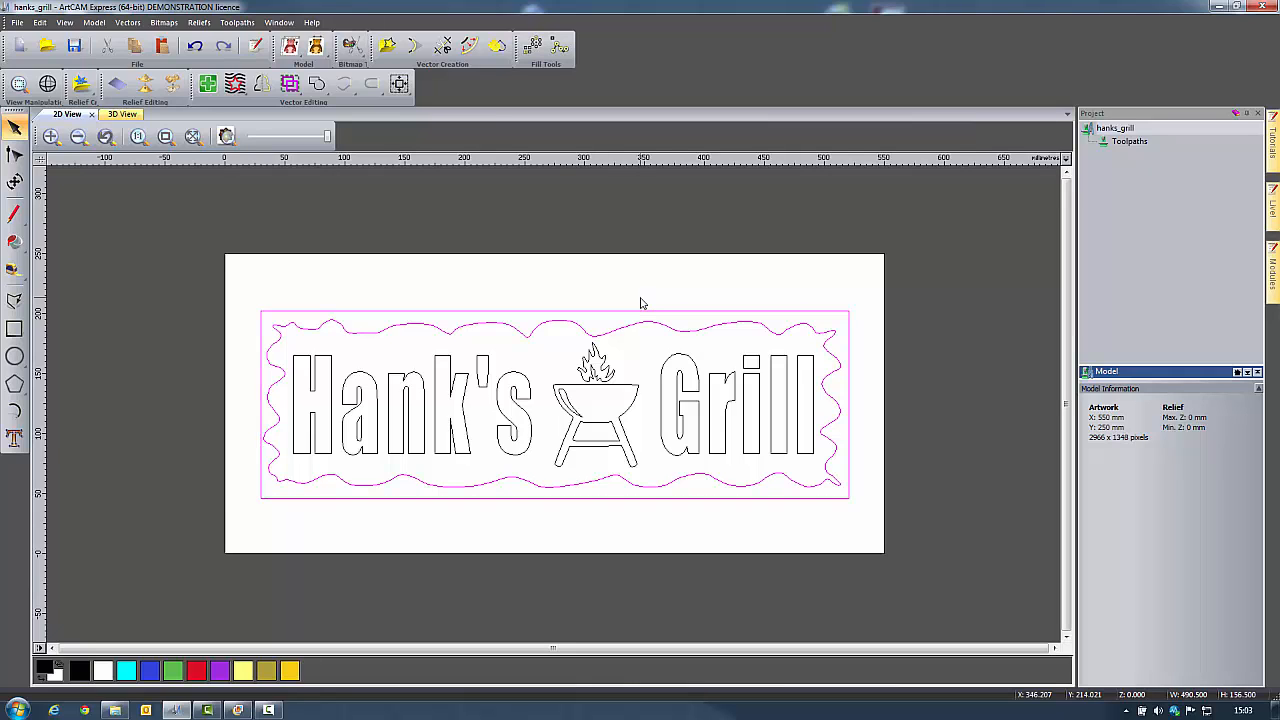
pyautogui.scroll(1, 638, 312)
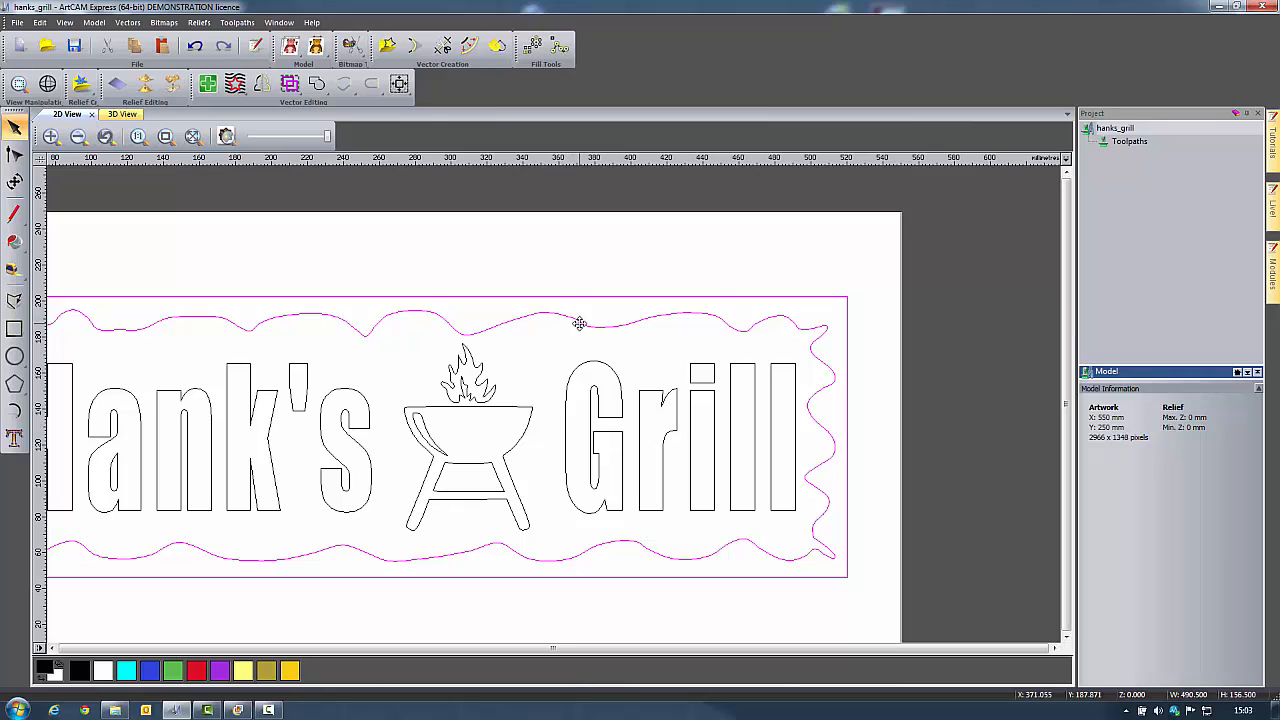
pyautogui.click(603, 283)
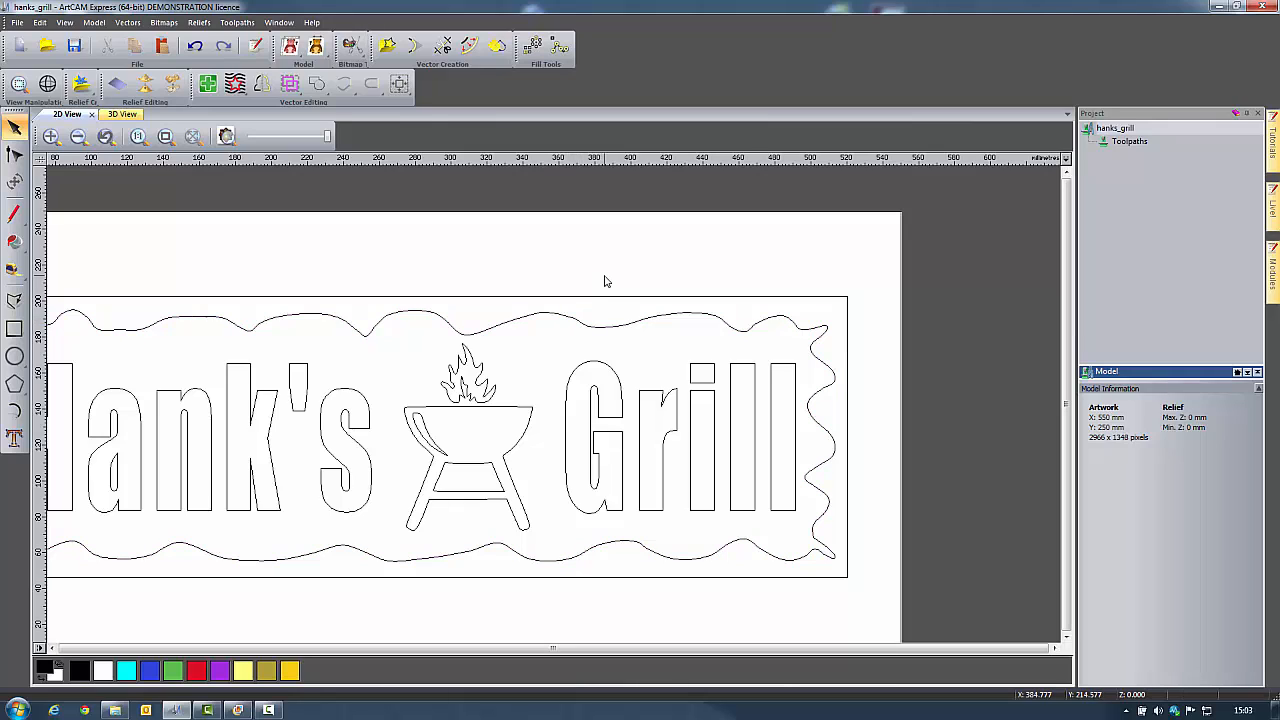
pyautogui.click(604, 302)
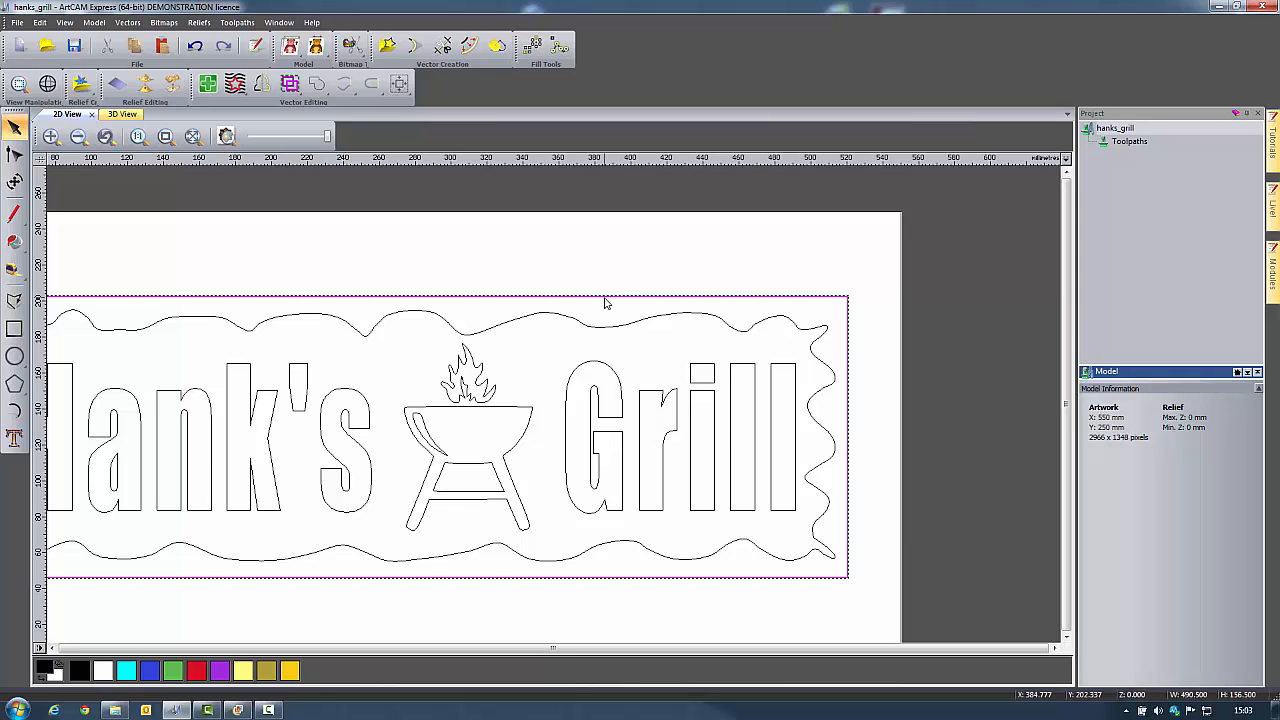
pyautogui.click(469, 45)
pyautogui.moveTo(1160, 152); pyautogui.dragTo(1110, 156)
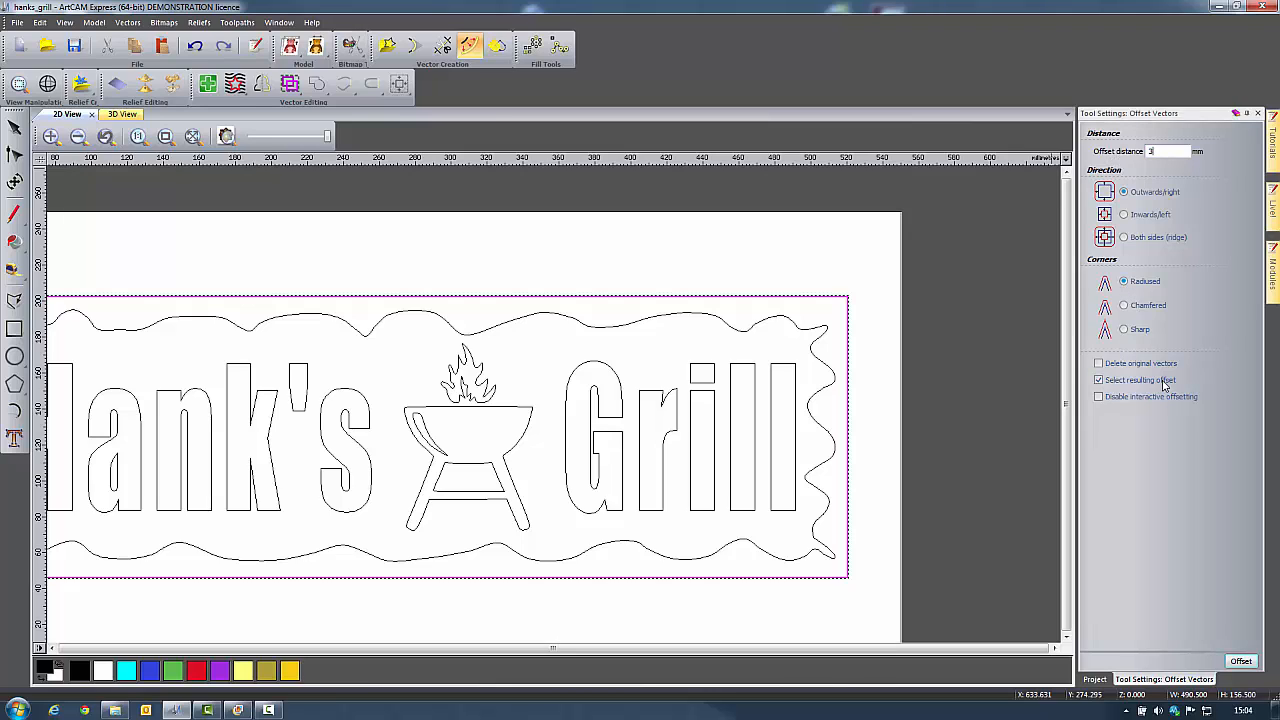
pyautogui.click(1245, 662)
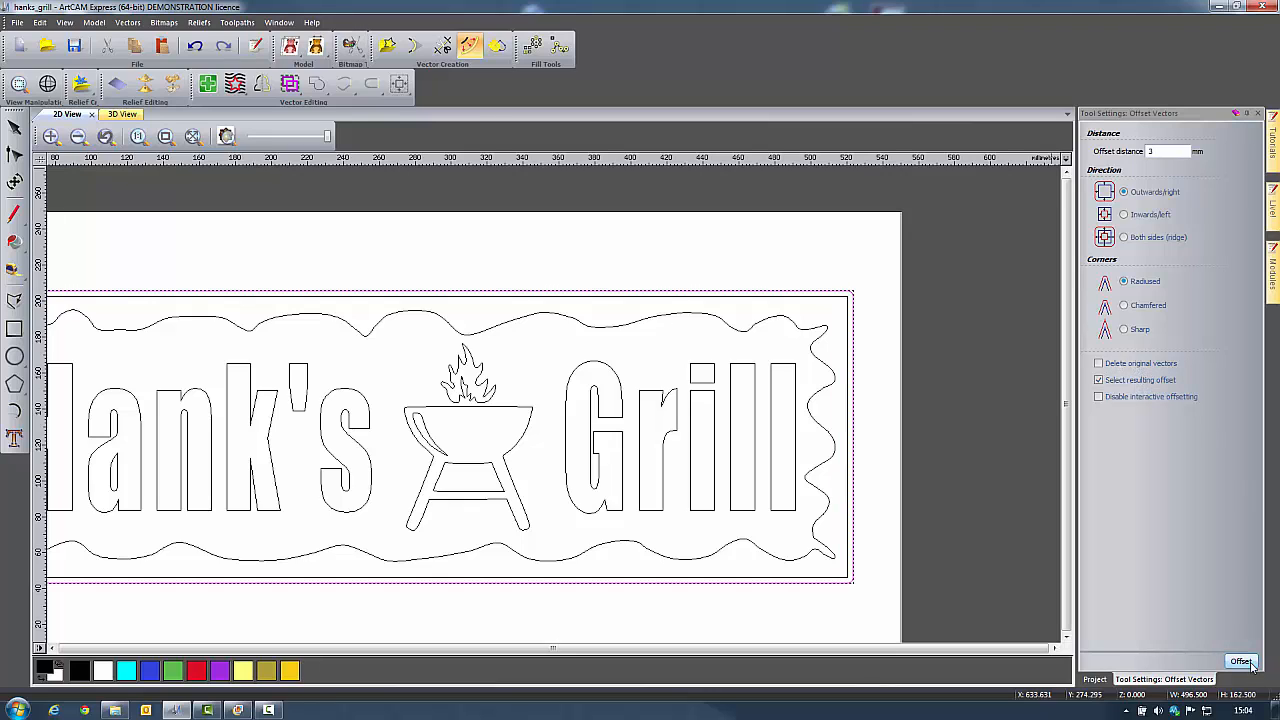
pyautogui.moveTo(500, 521); pyautogui.dragTo(595, 510, button='middle')
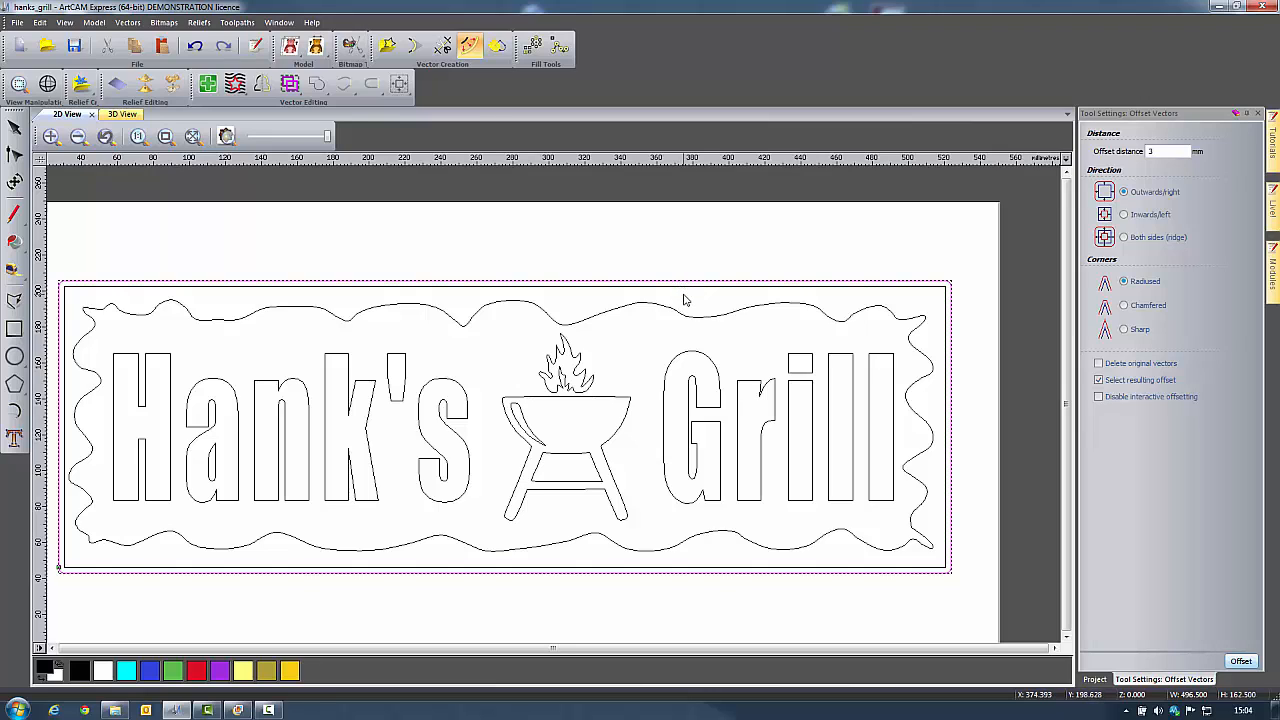
pyautogui.click(1258, 114)
# Start a 2D area clearance toolpath for the outer offset border and both words, with a finish depth of 5 mm.
pyautogui.click(580, 313)
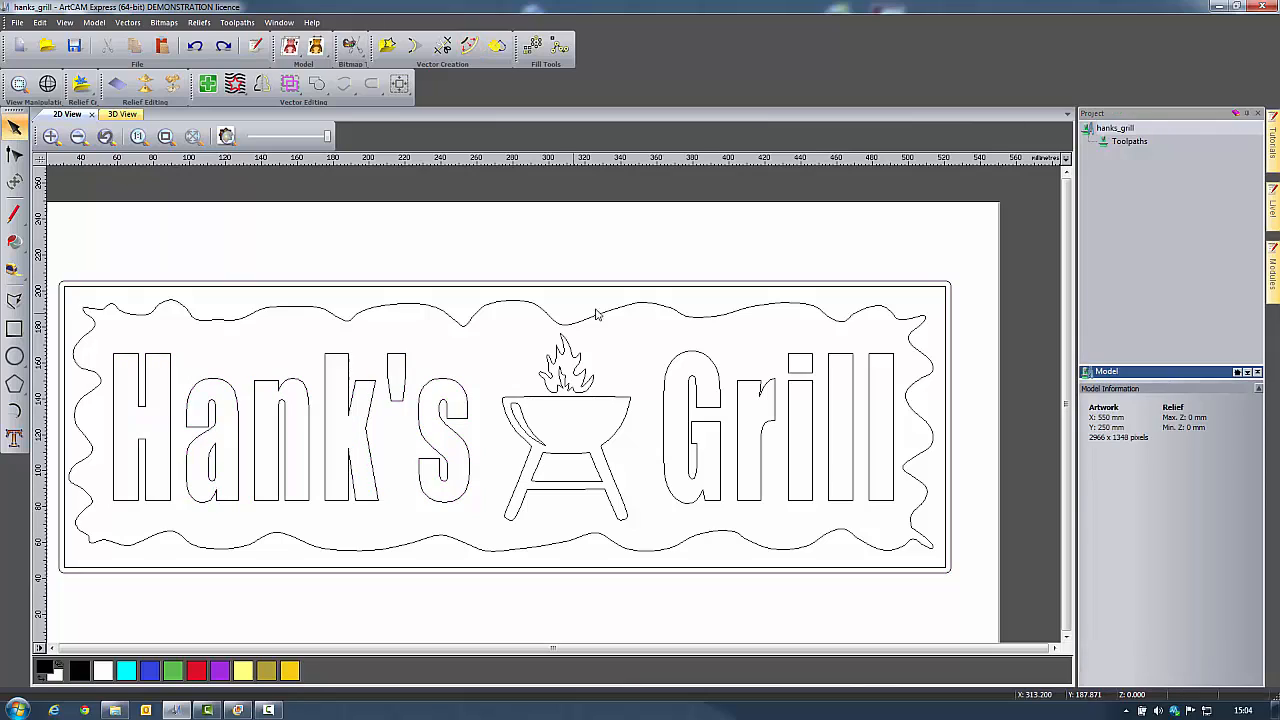
pyautogui.click(633, 286)
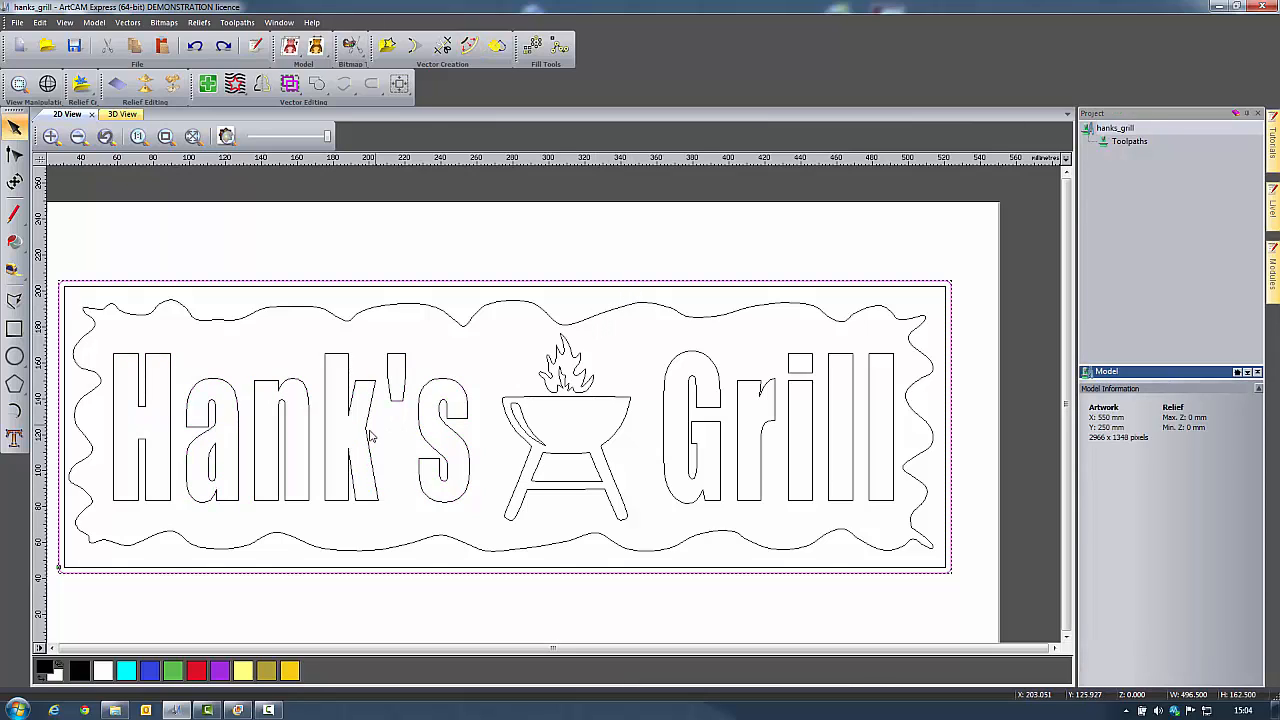
pyautogui.keyDown('shift'); pyautogui.click(366, 505); pyautogui.keyUp('shift')
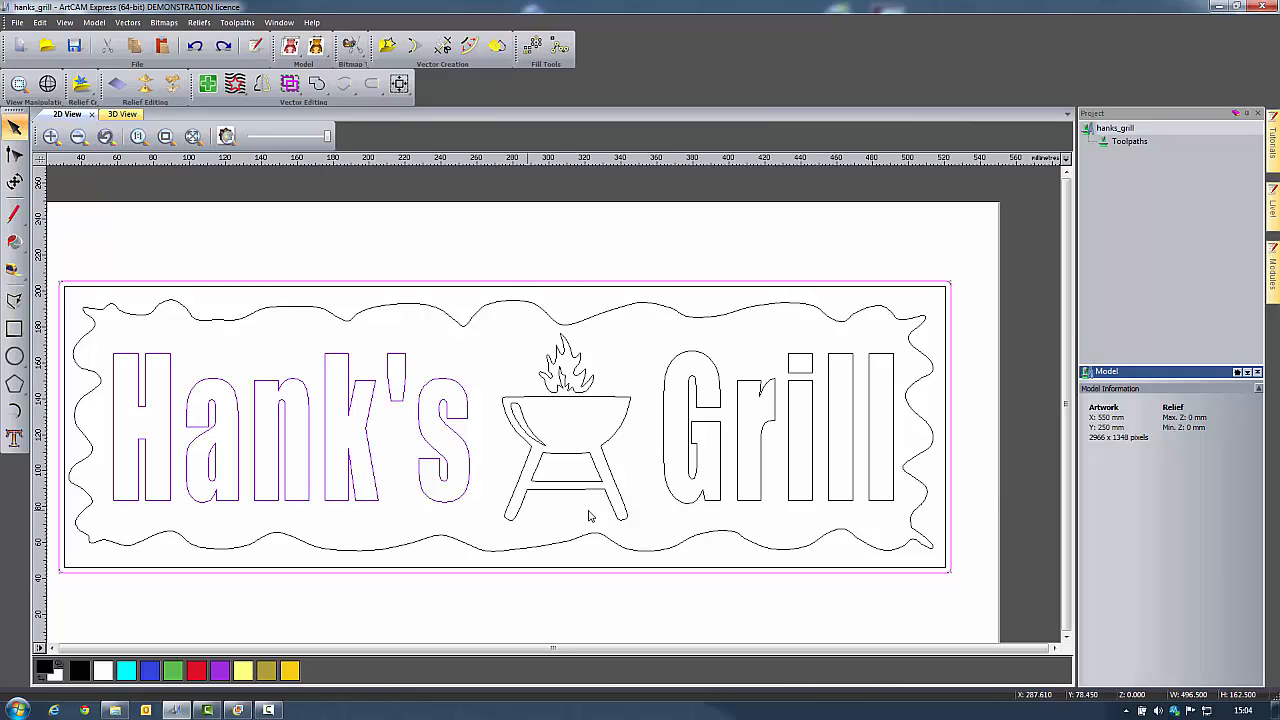
pyautogui.keyDown('shift'); pyautogui.click(712, 505); pyautogui.keyUp('shift')
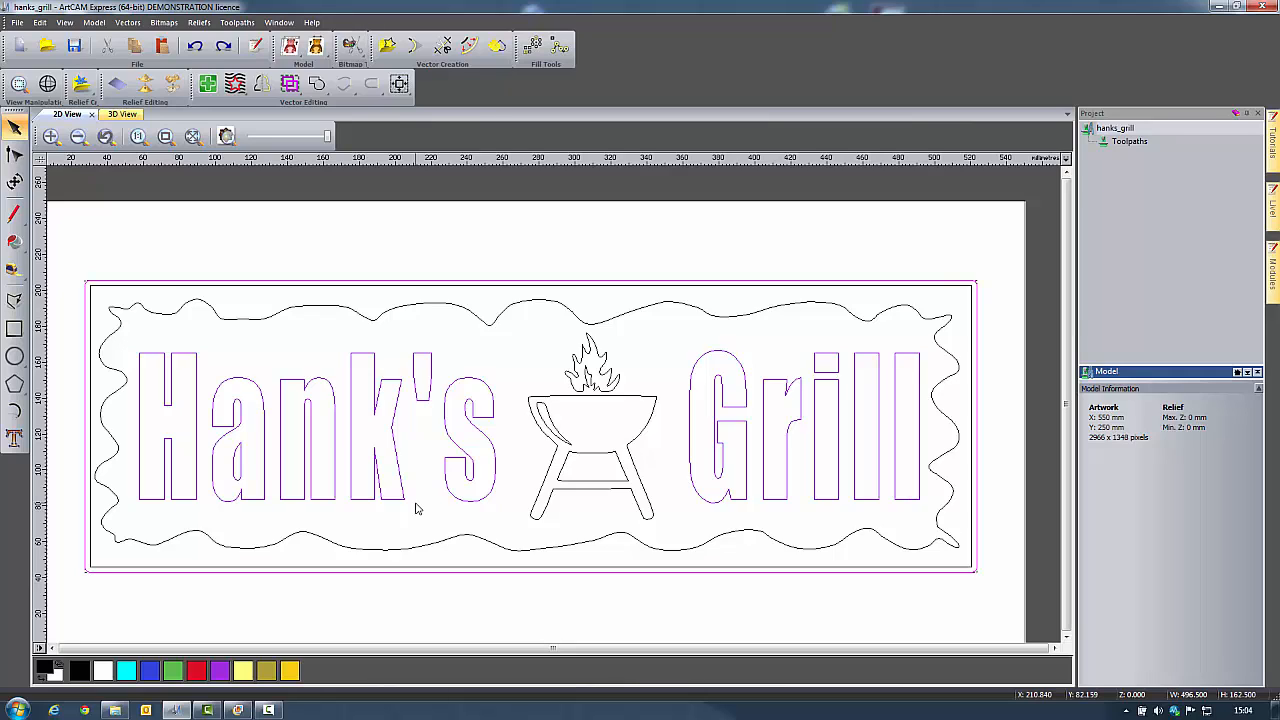
pyautogui.click(1132, 141)
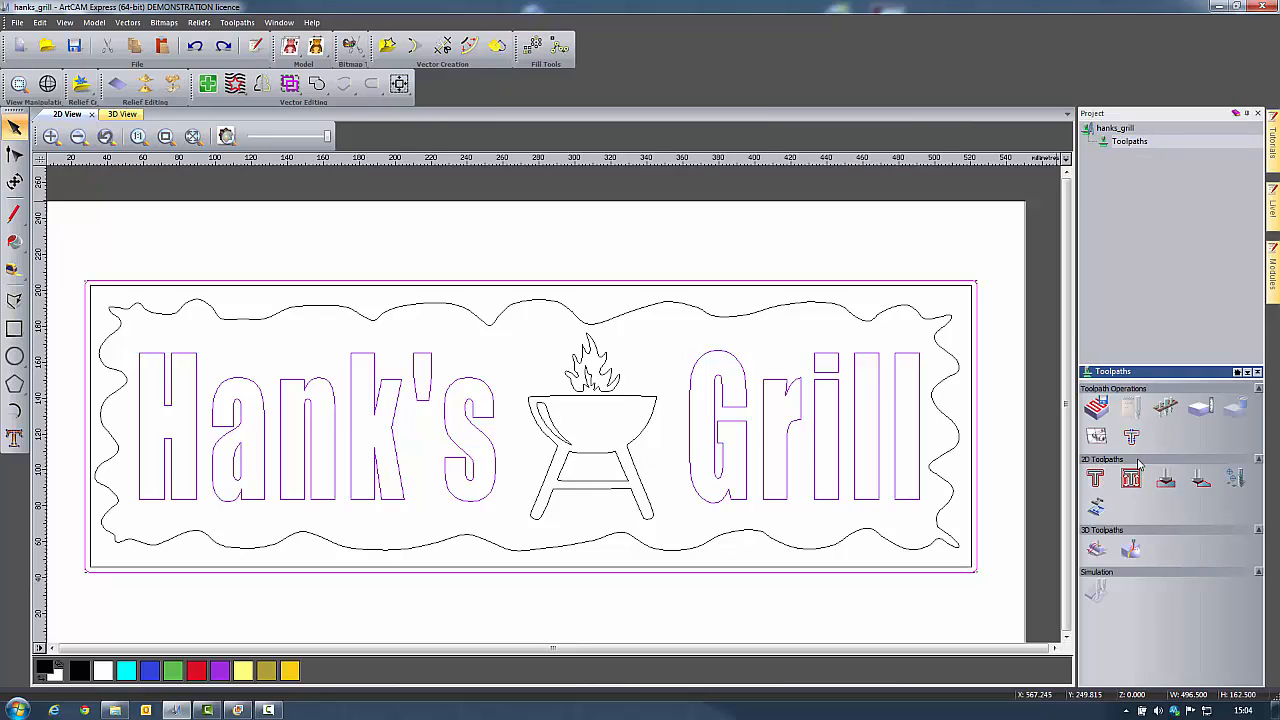
pyautogui.click(1131, 482)
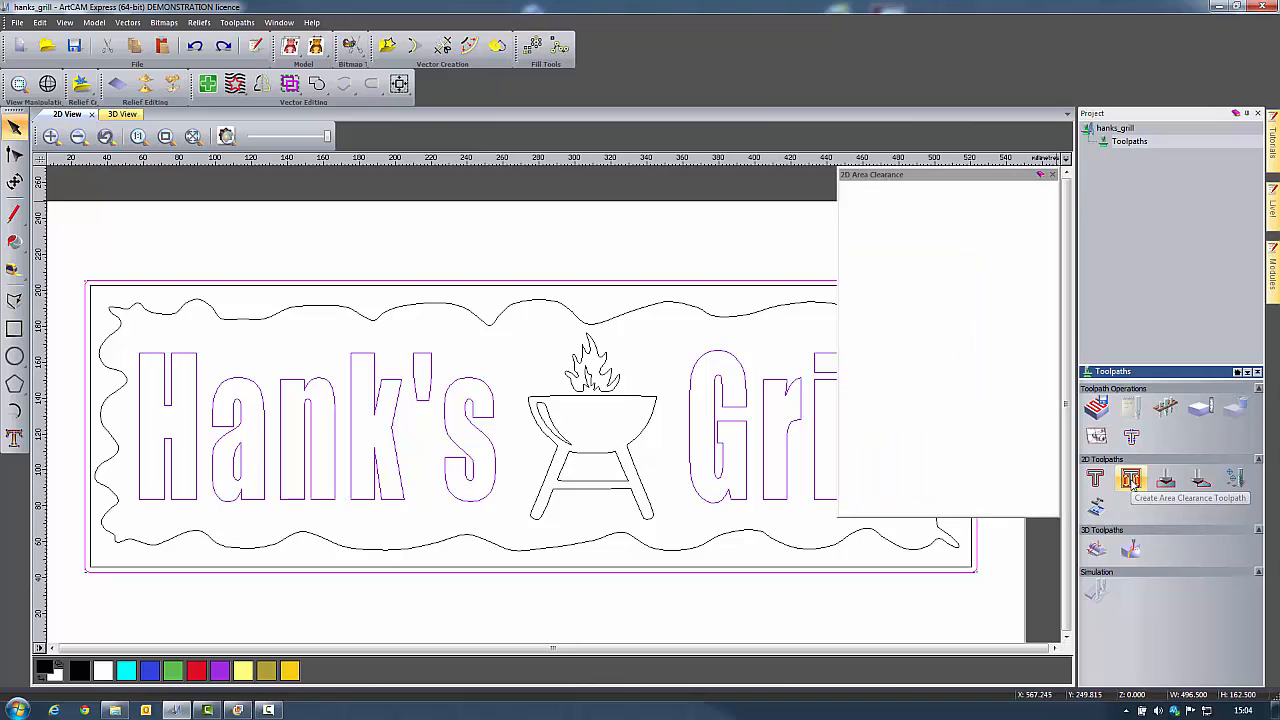
pyautogui.moveTo(965, 178); pyautogui.dragTo(915, 73)
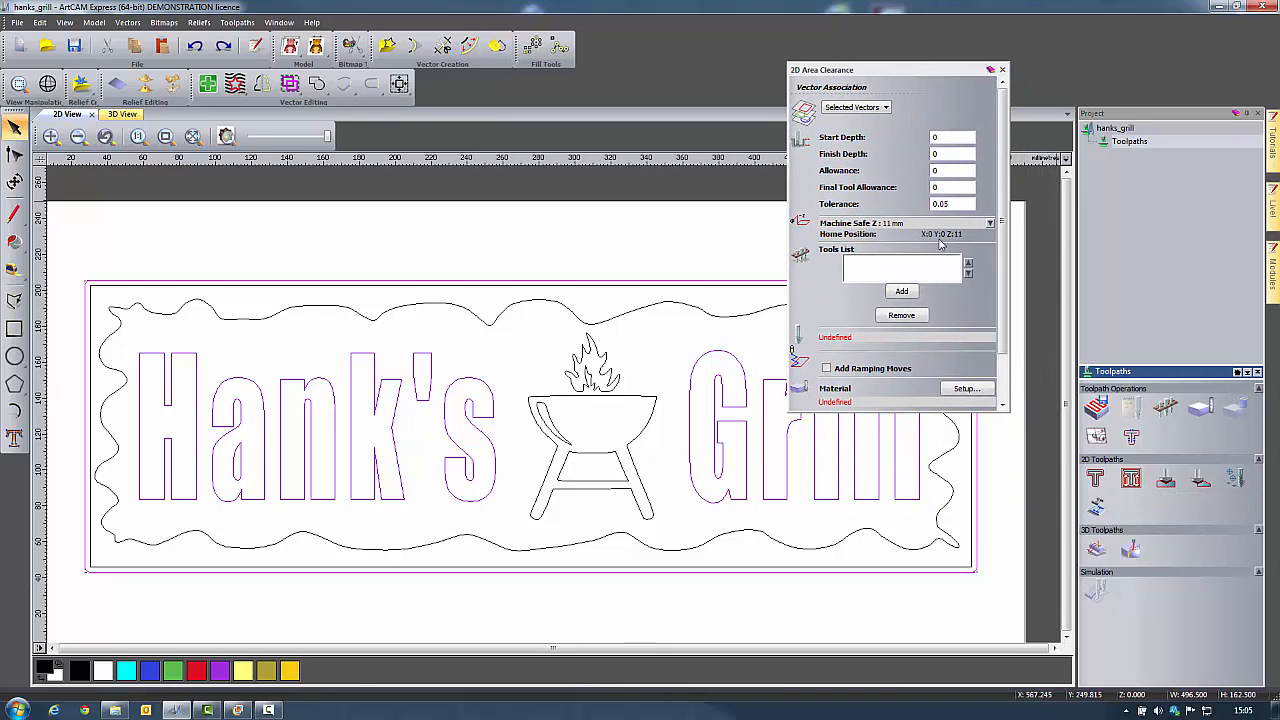
pyautogui.doubleClick(945, 154)
pyautogui.write('5')
# Add the wood or plastic End Mill 12 mm, End Mill 5 mm and End Mill 1.5 mm to the area clearance tools.
pyautogui.click(901, 293)
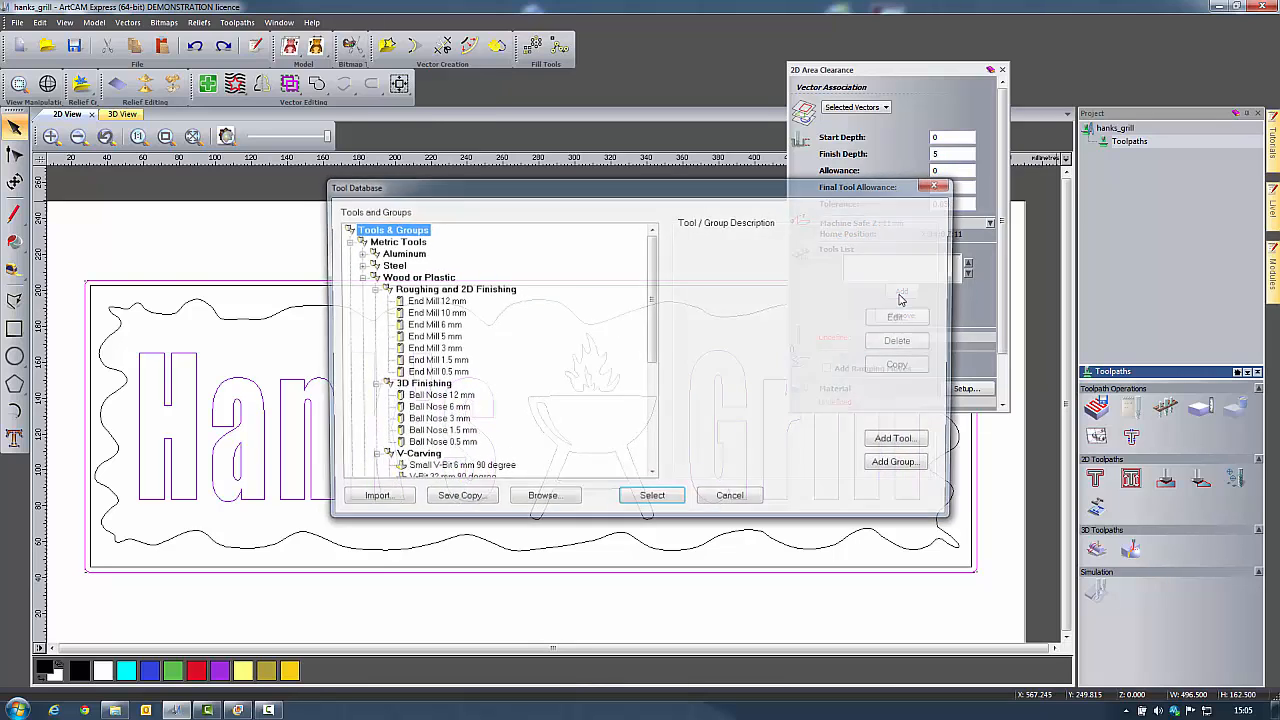
pyautogui.click(435, 302)
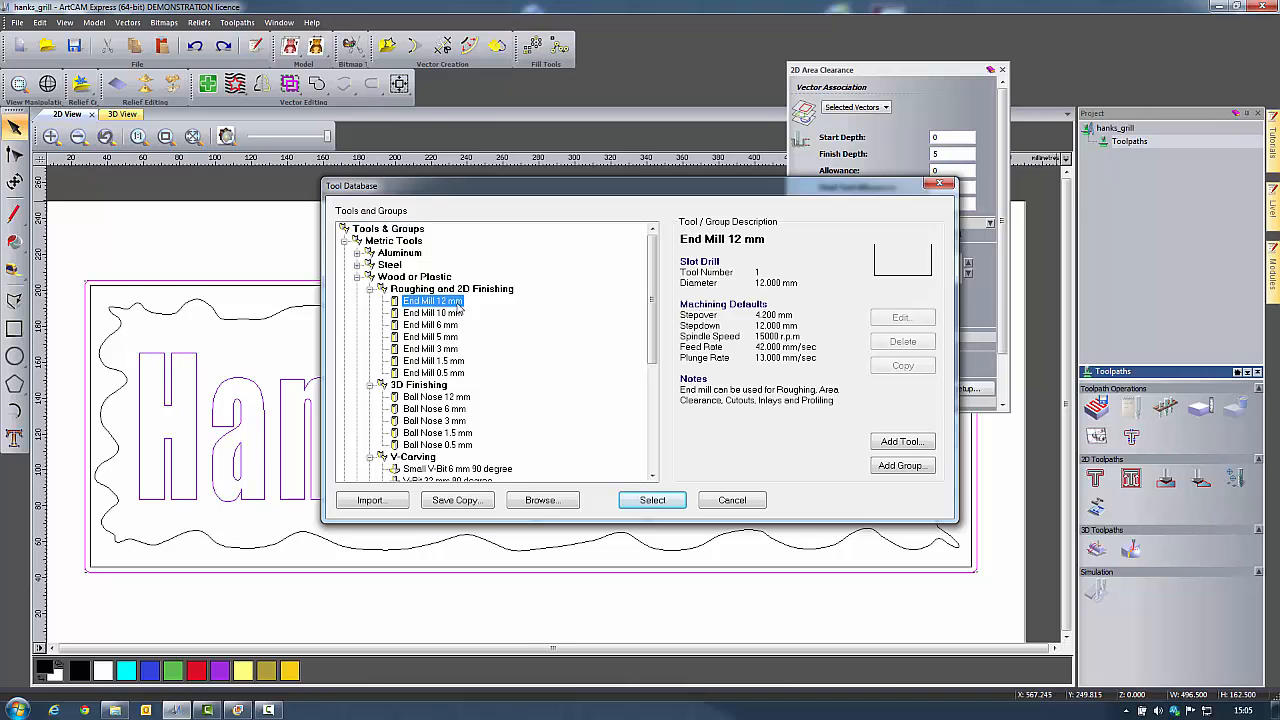
pyautogui.click(652, 500)
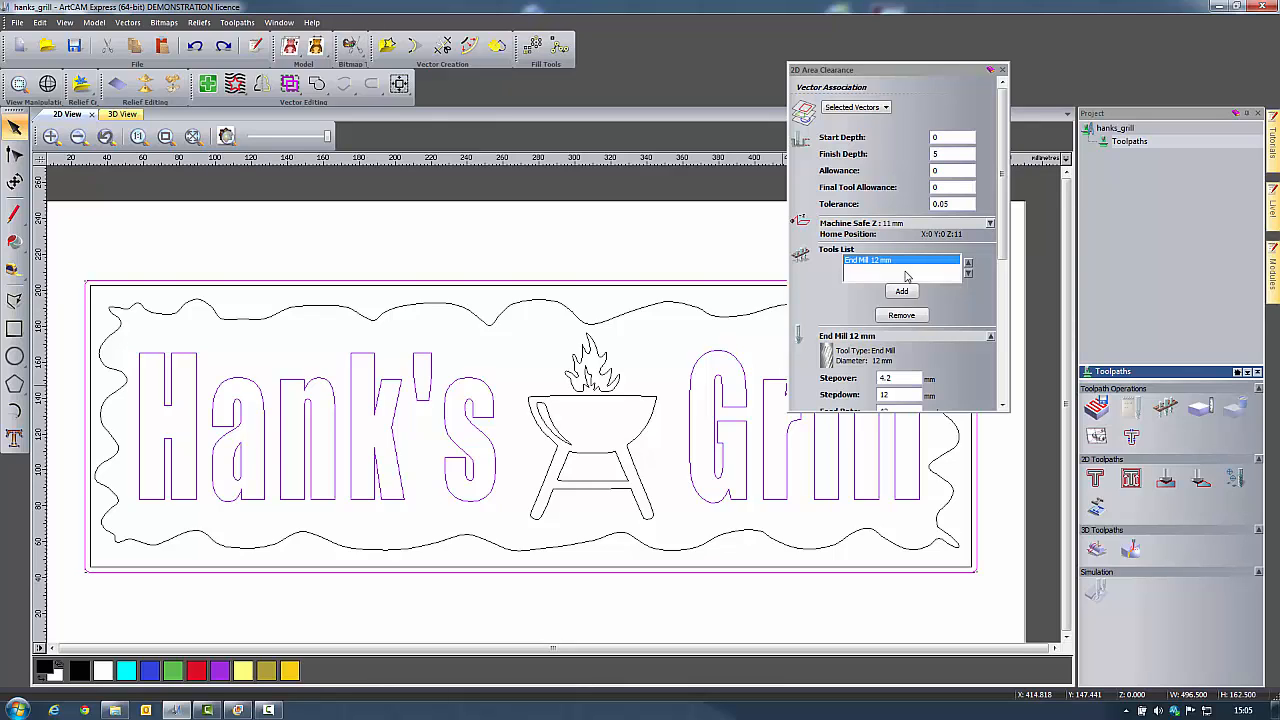
pyautogui.click(902, 291)
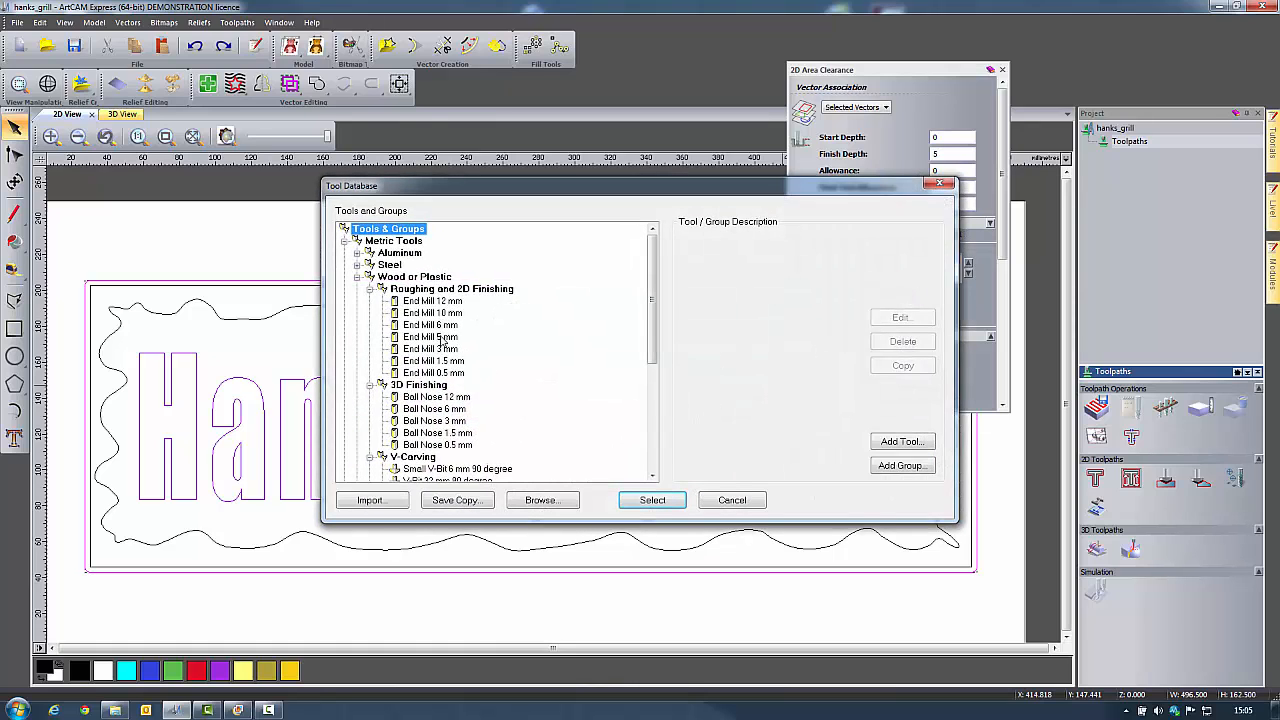
pyautogui.click(436, 338)
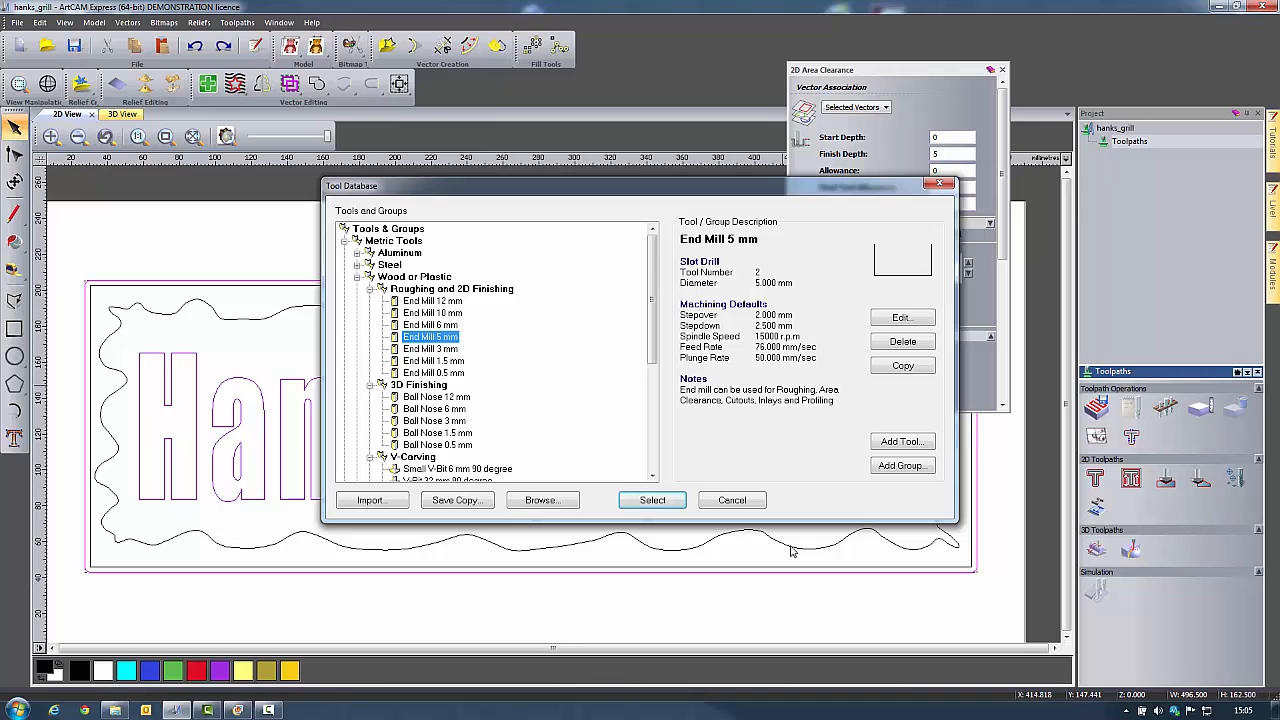
pyautogui.click(660, 500)
pyautogui.click(903, 293)
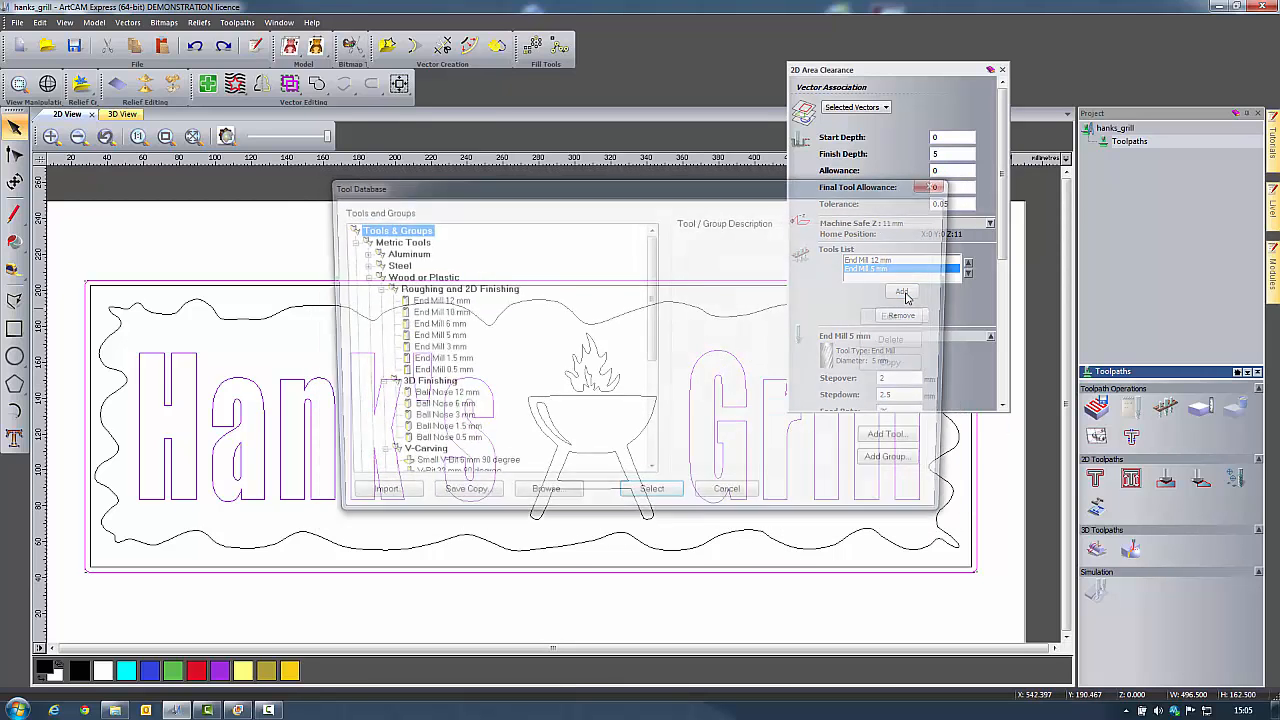
pyautogui.click(447, 362)
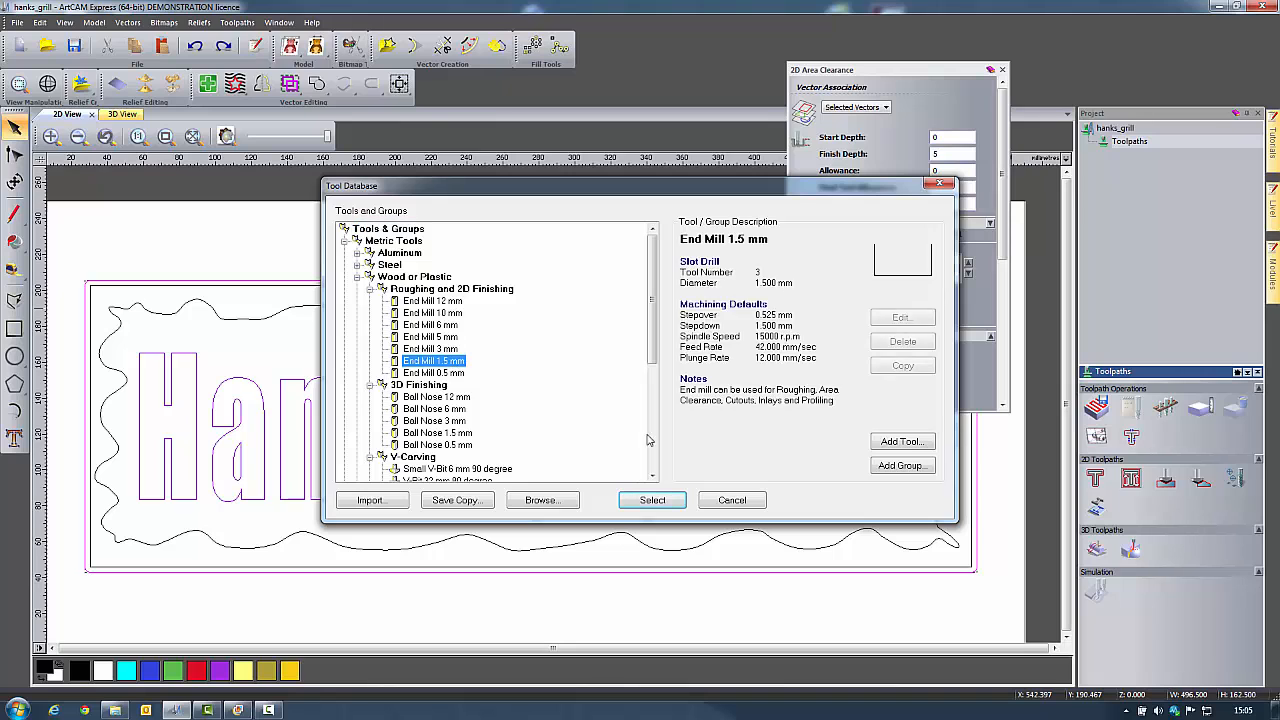
pyautogui.click(652, 500)
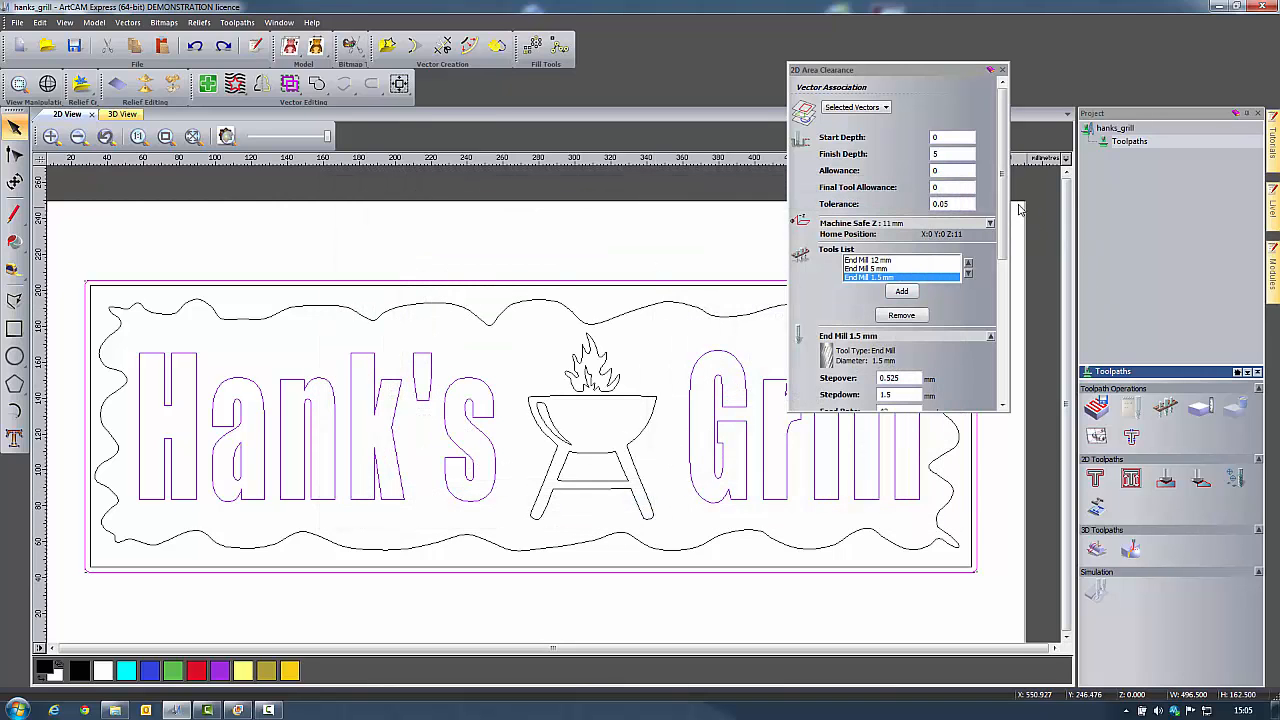
# Set the material thickness to 20 mm for the area clearance and view the sign's material block in 3D.
pyautogui.scroll(-5, 891, 292)
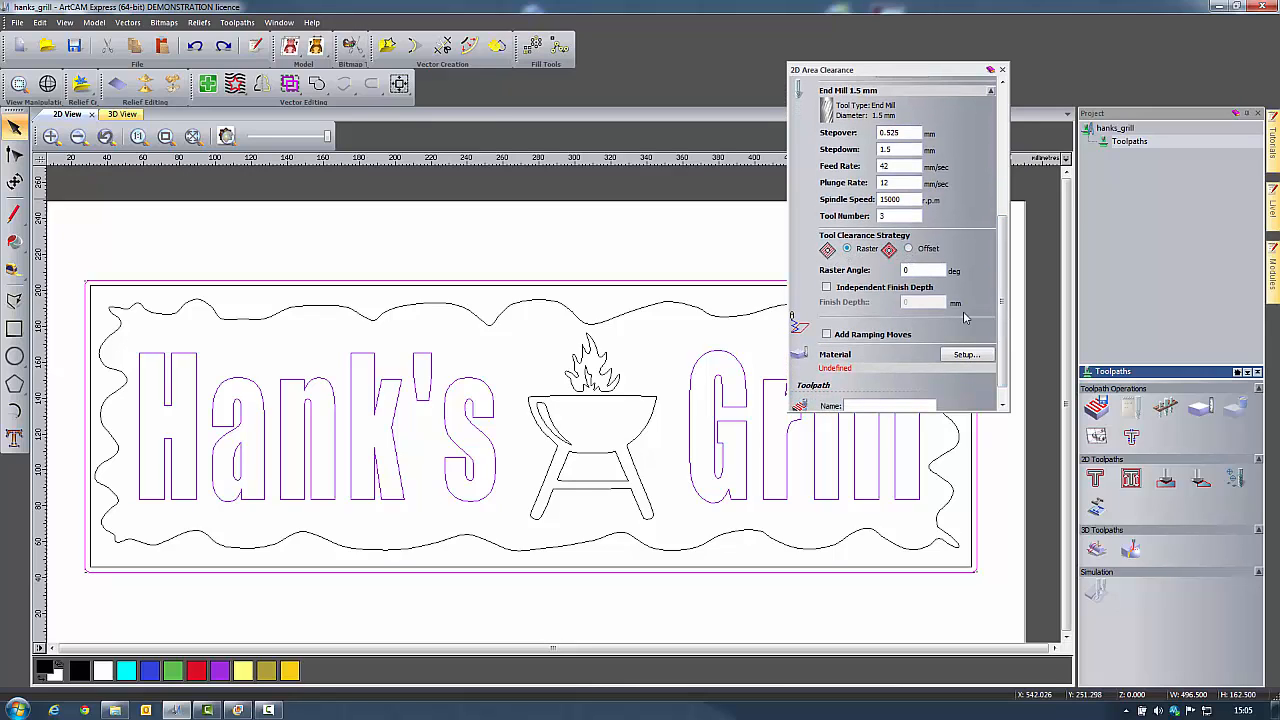
pyautogui.scroll(-1, 1001, 310)
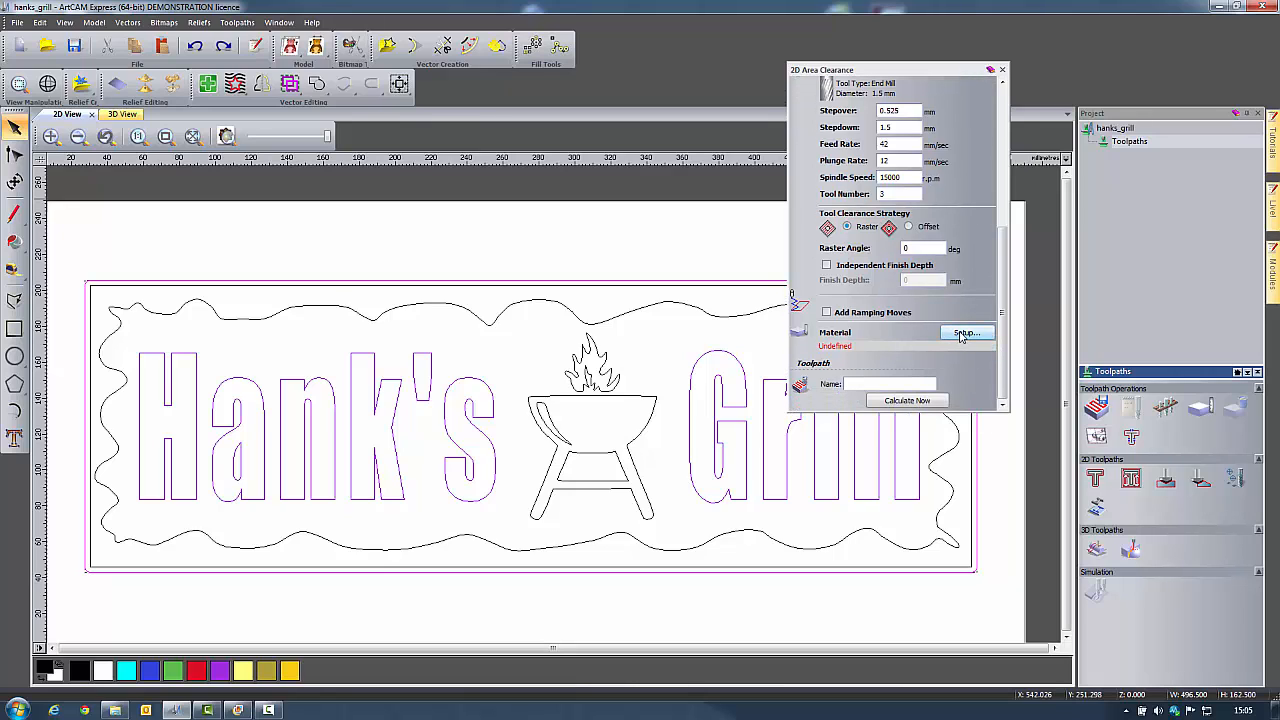
pyautogui.click(966, 332)
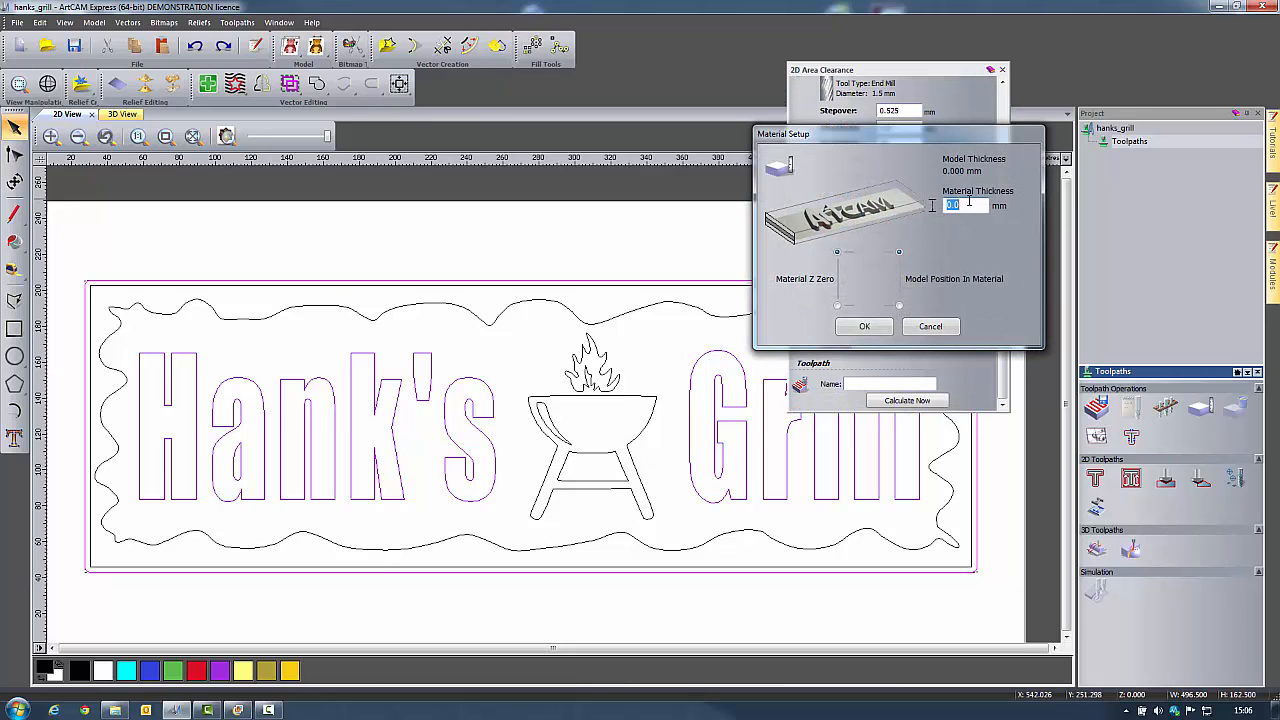
pyautogui.write('20')
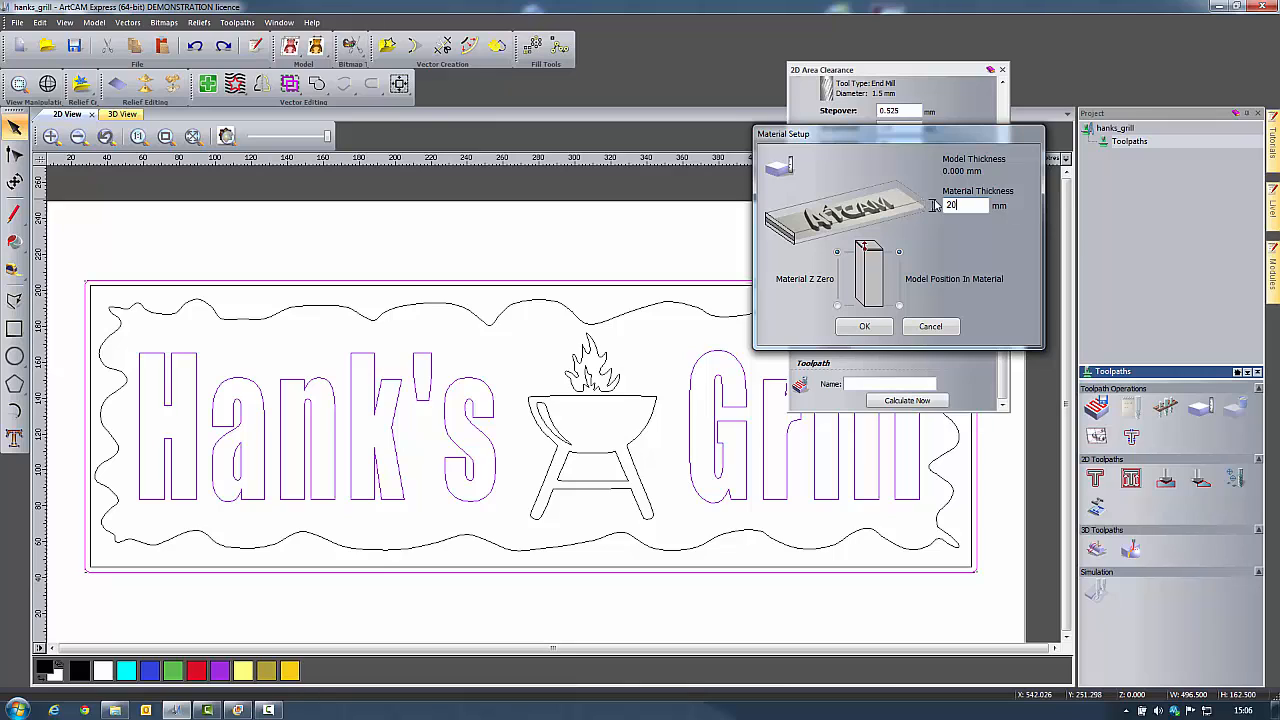
pyautogui.click(867, 326)
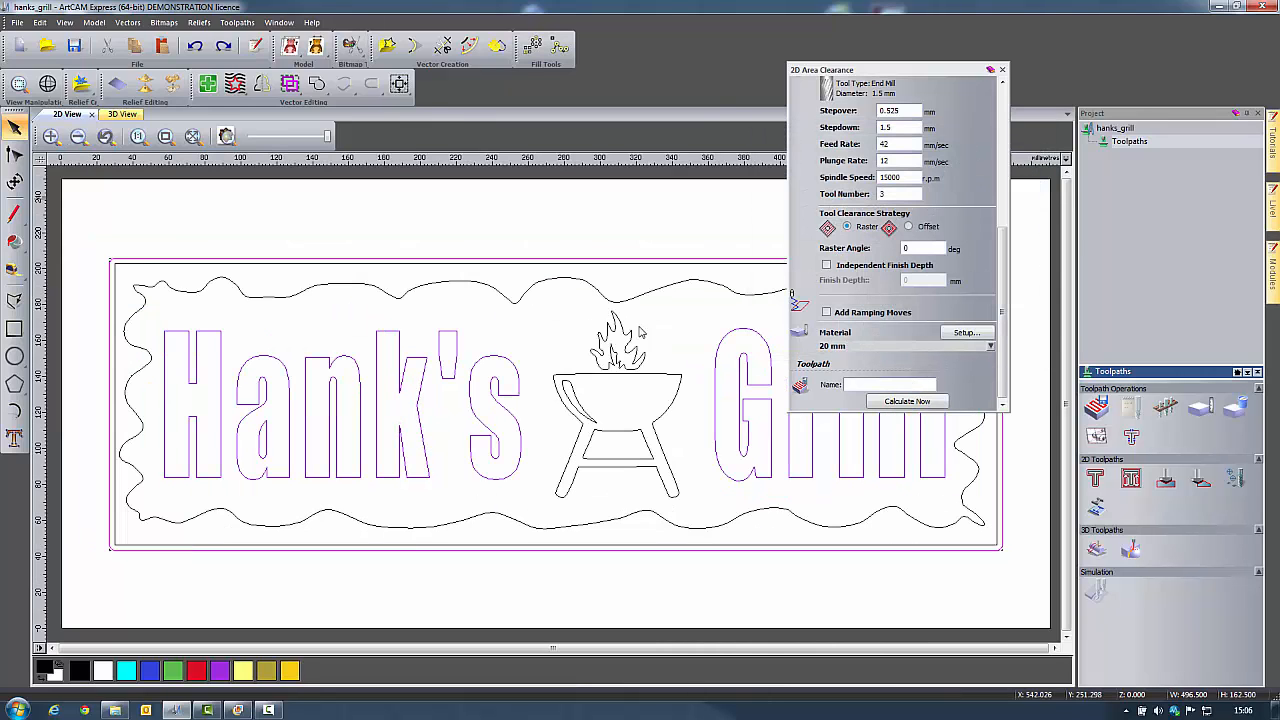
pyautogui.click(121, 114)
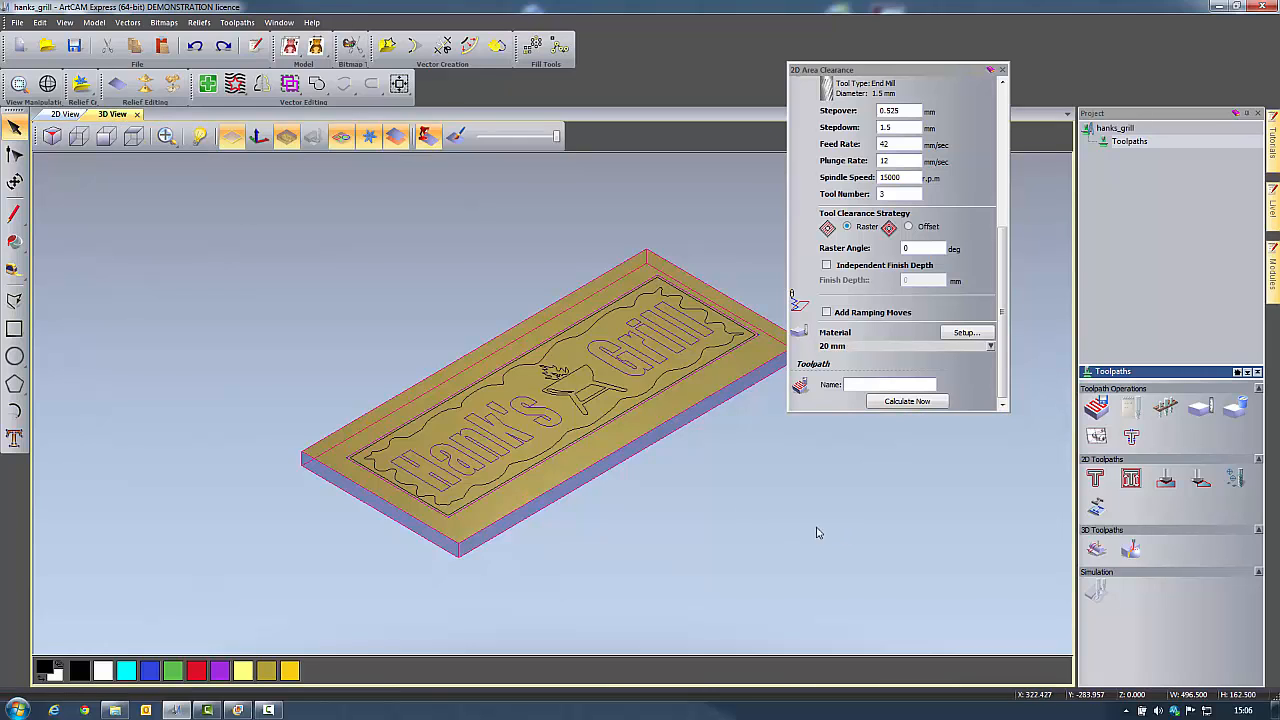
pyautogui.moveTo(750, 512); pyautogui.dragTo(603, 454)
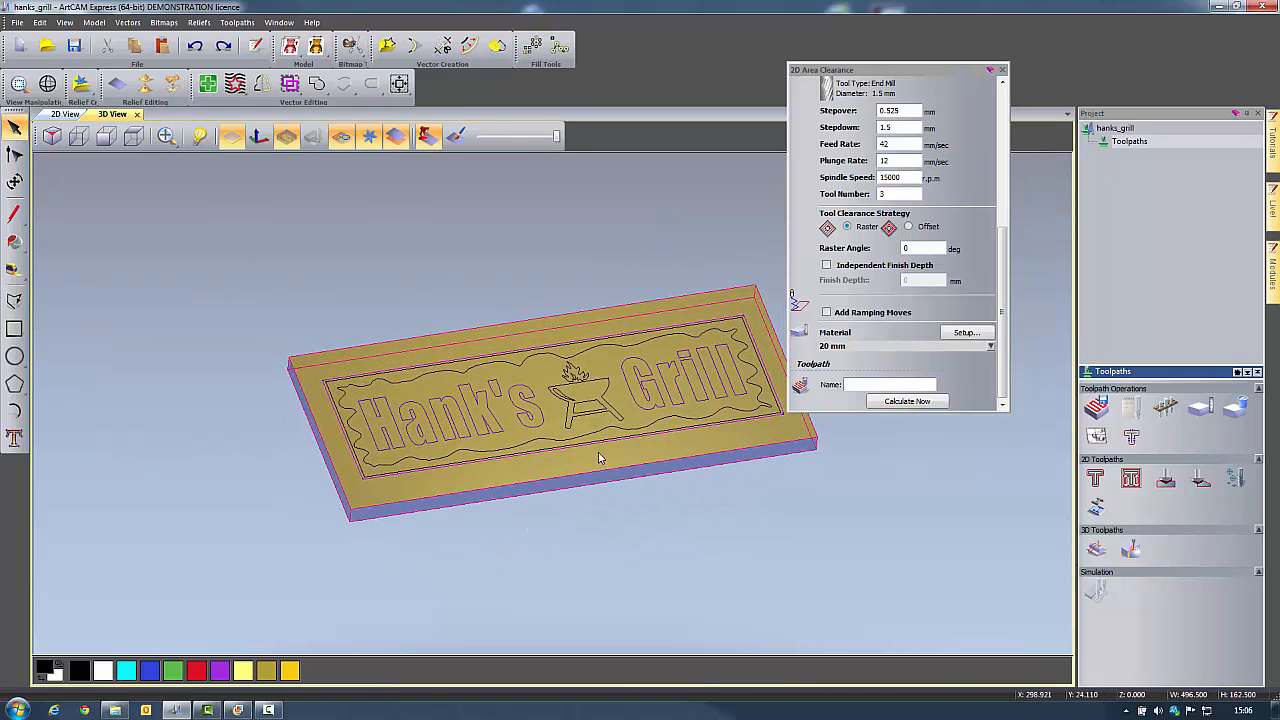
pyautogui.scroll(2, 620, 417)
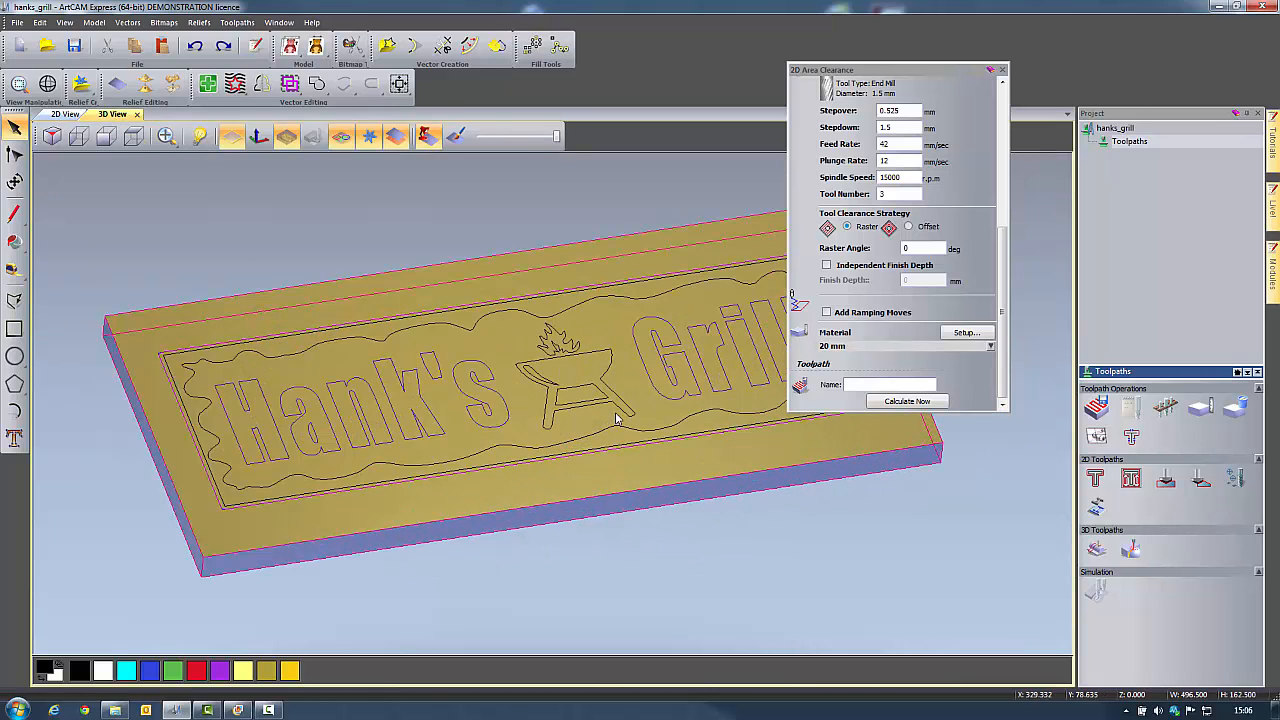
# Calculate the 2D area clearance toolpath, close its settings and show the result in the 2D view.
pyautogui.click(905, 402)
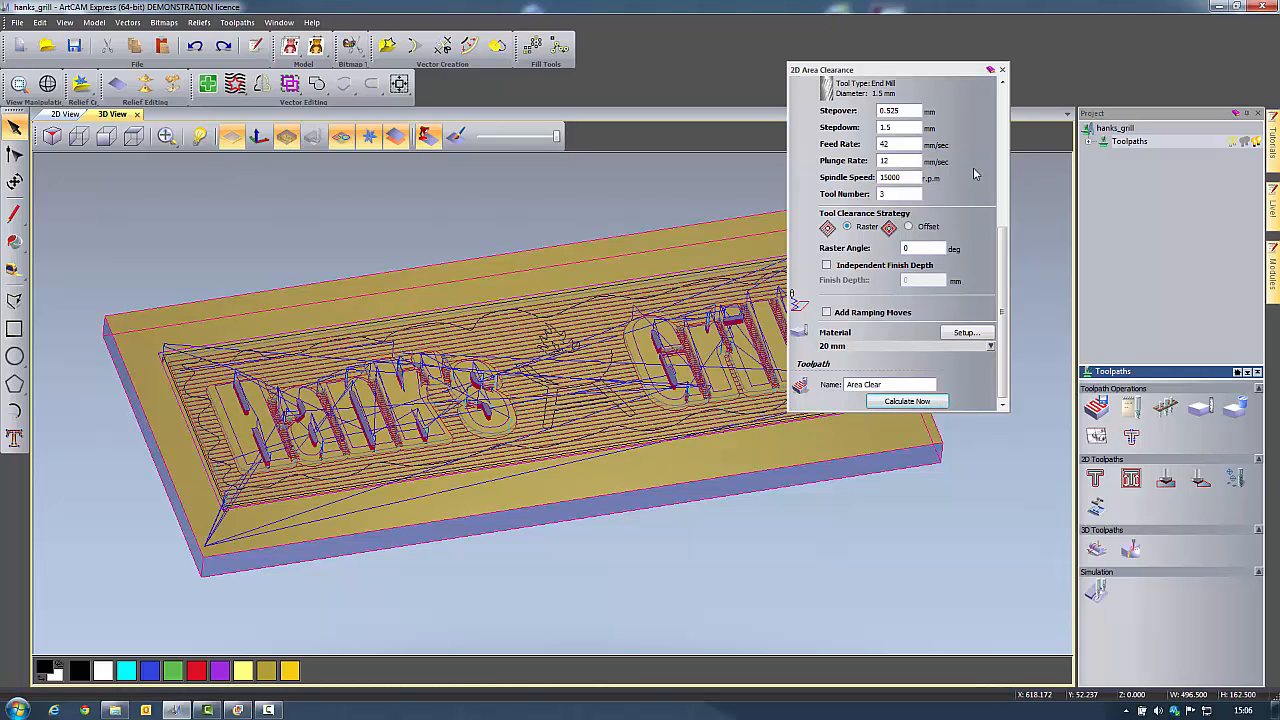
pyautogui.click(1002, 70)
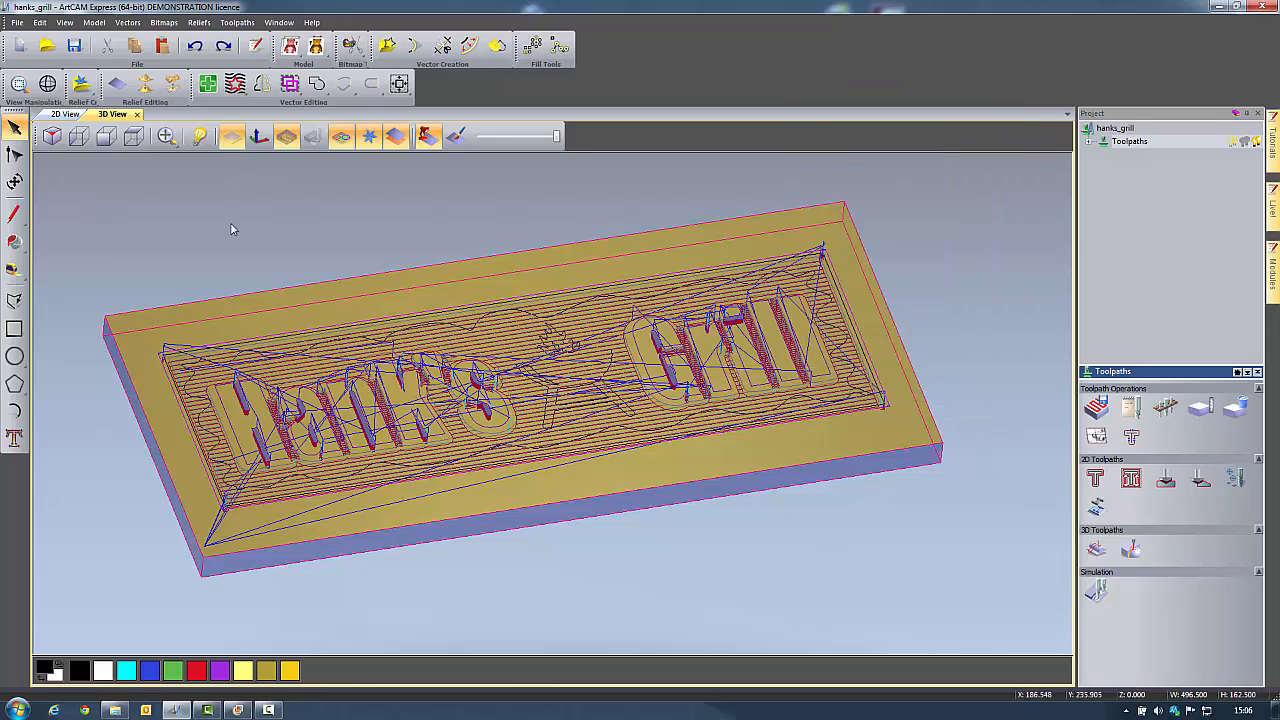
pyautogui.click(62, 114)
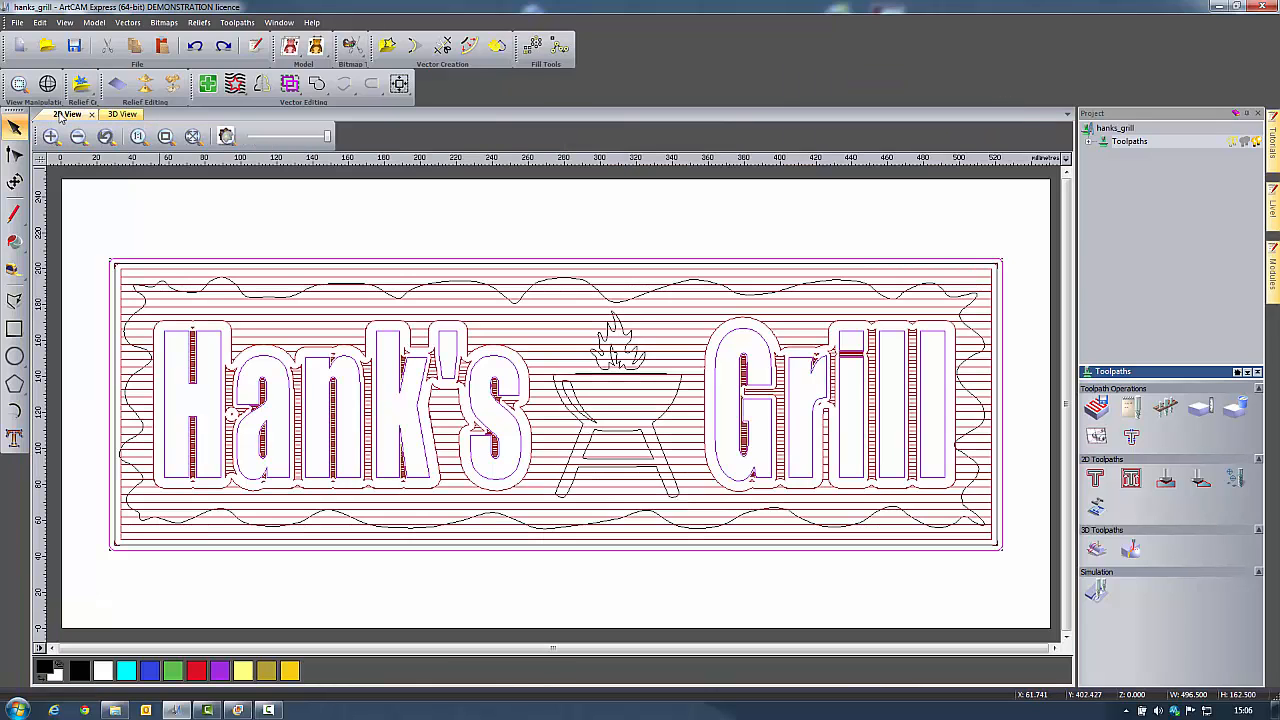
# Examine the Area Clear passes of the 12 mm, 5 mm and 1.5 mm end mills one at a time in 2D.
pyautogui.click(1090, 142)
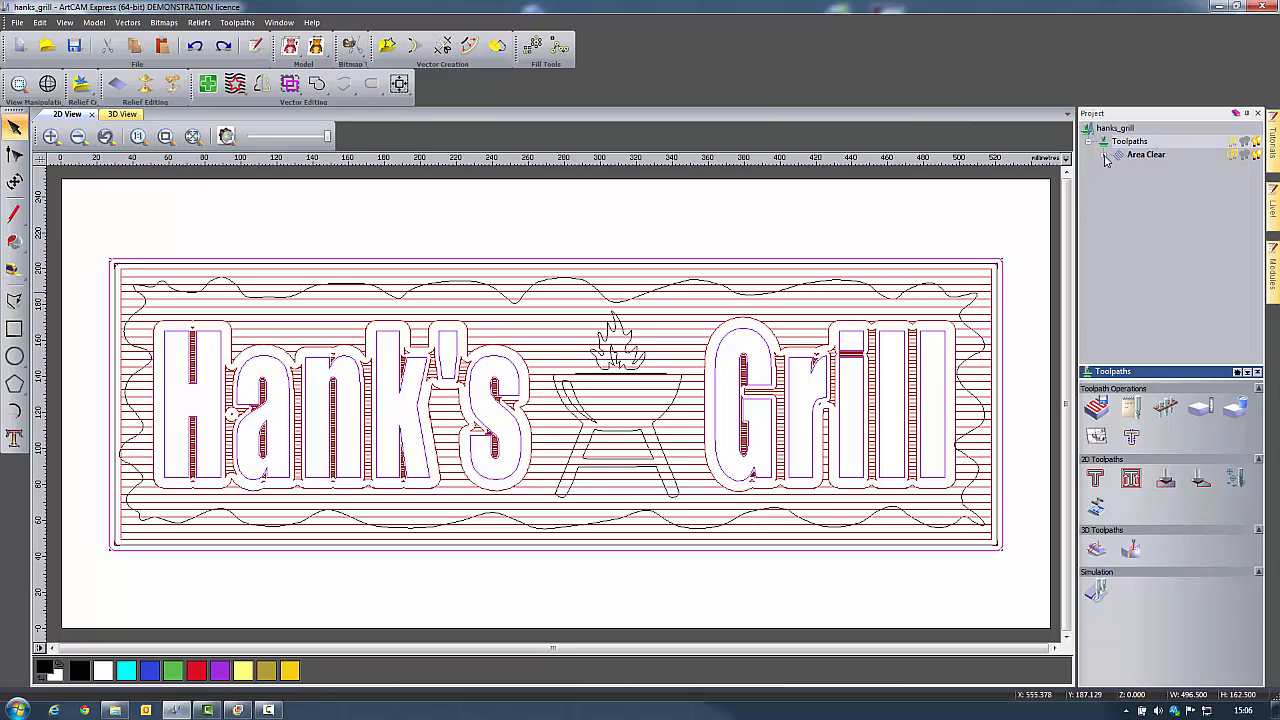
pyautogui.click(1105, 157)
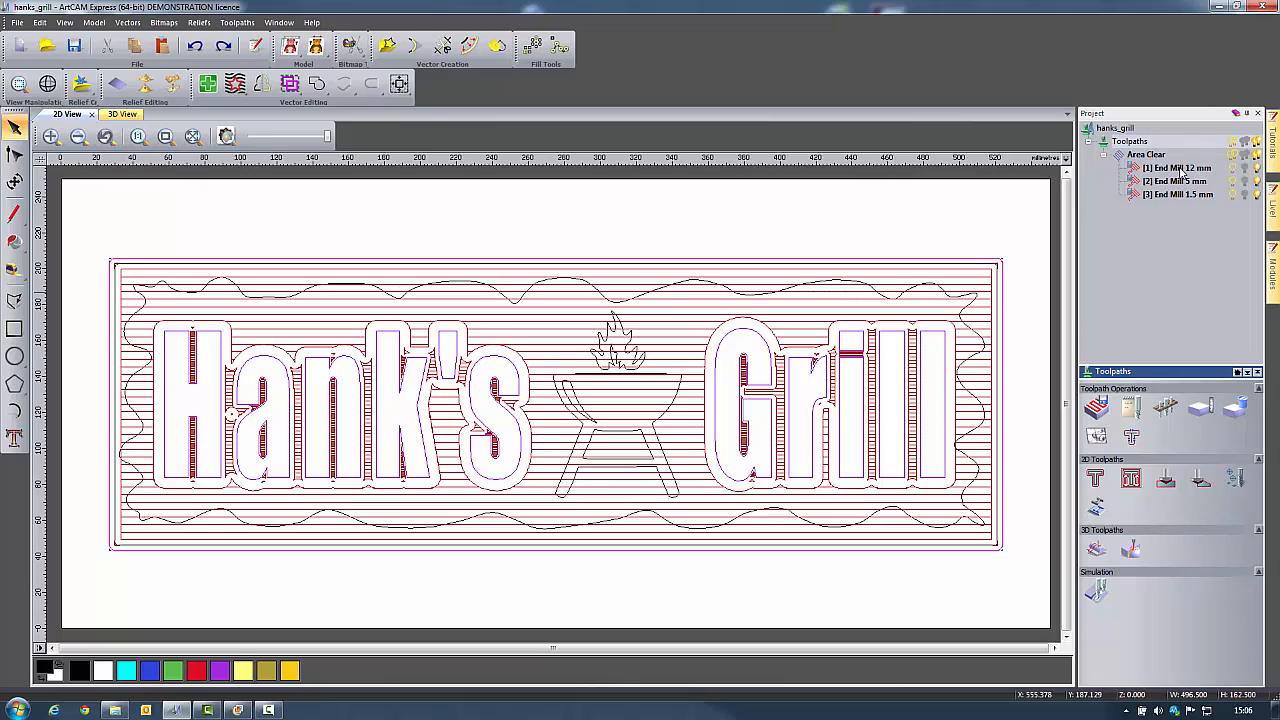
pyautogui.click(1232, 196)
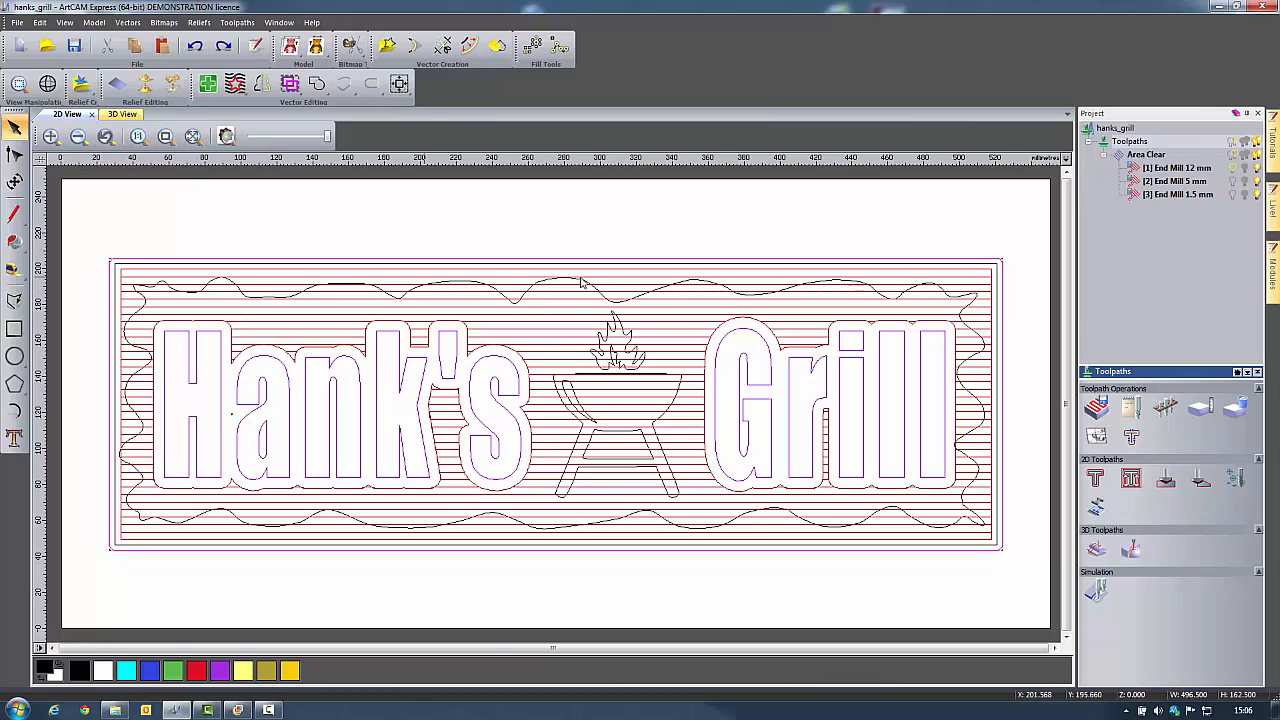
pyautogui.click(1233, 170)
pyautogui.click(1233, 183)
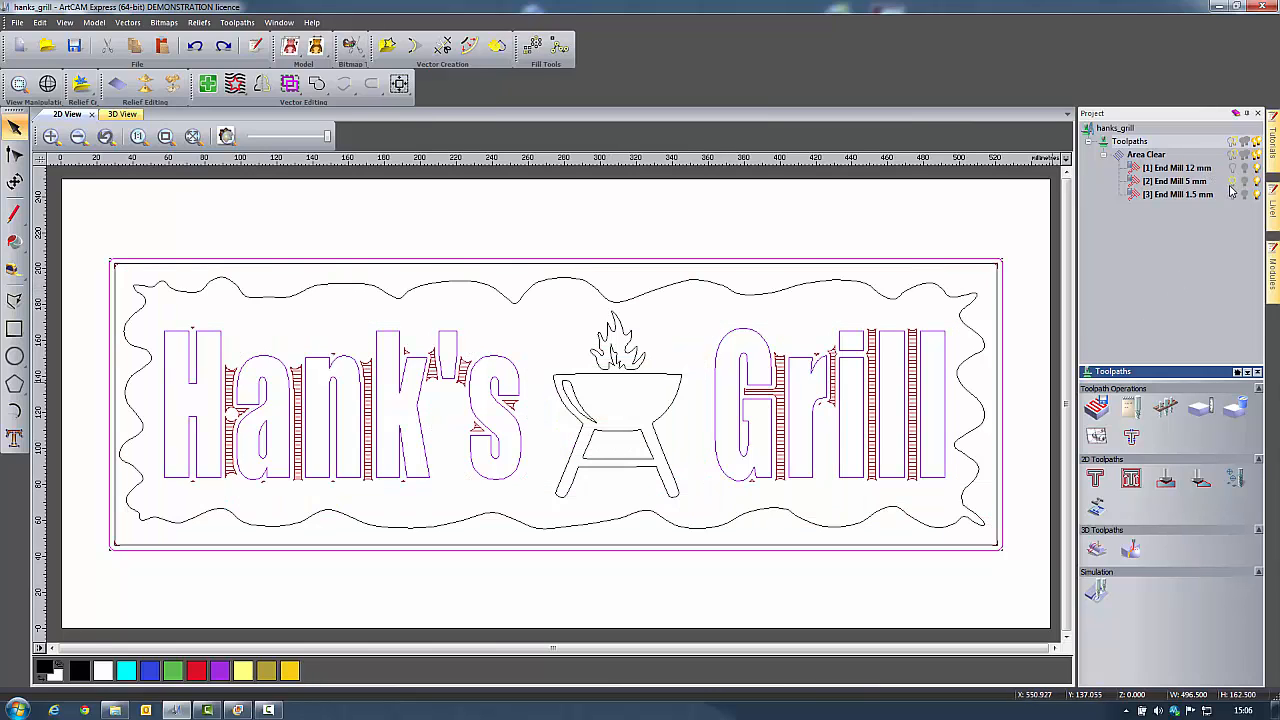
pyautogui.scroll(1, 202, 425)
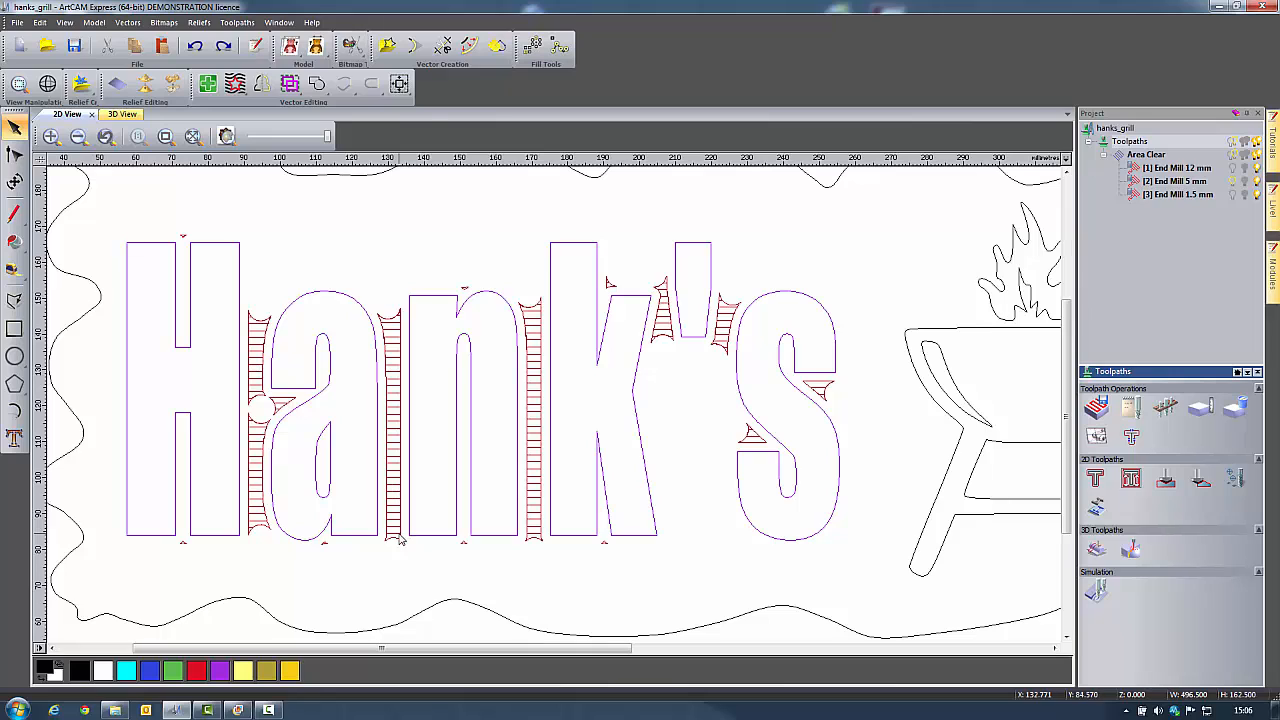
pyautogui.click(1238, 191)
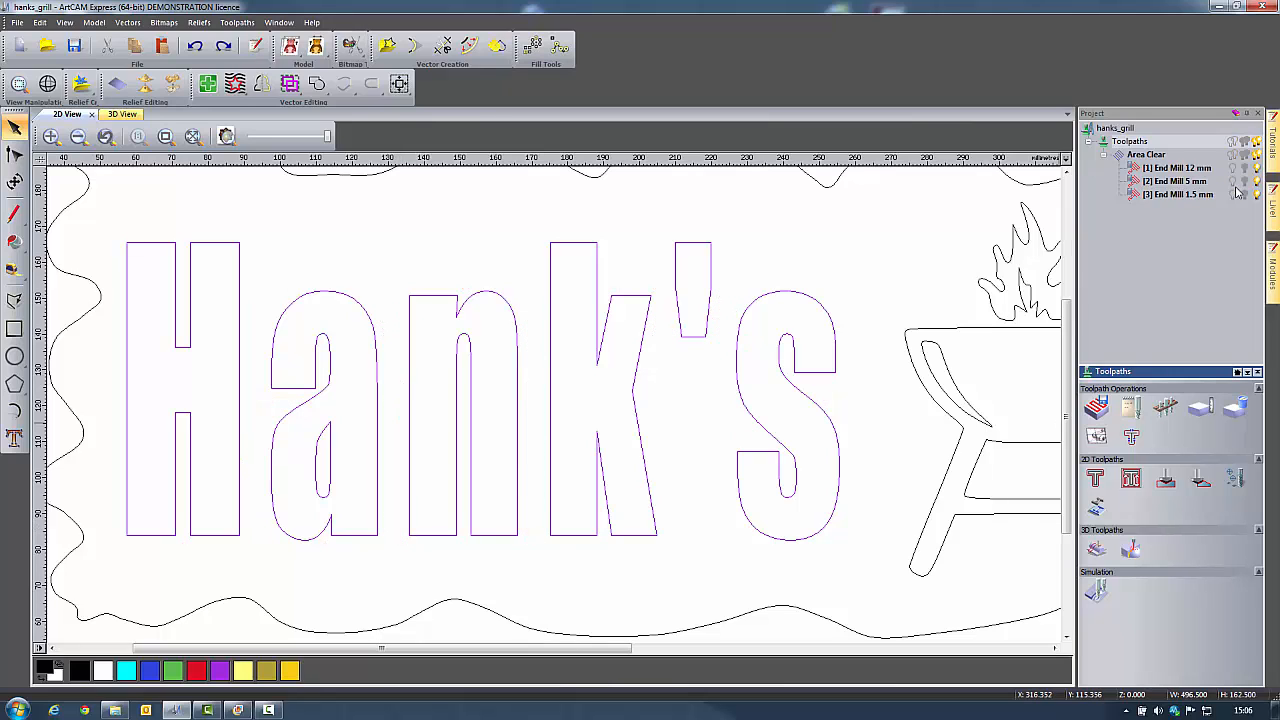
pyautogui.click(1236, 196)
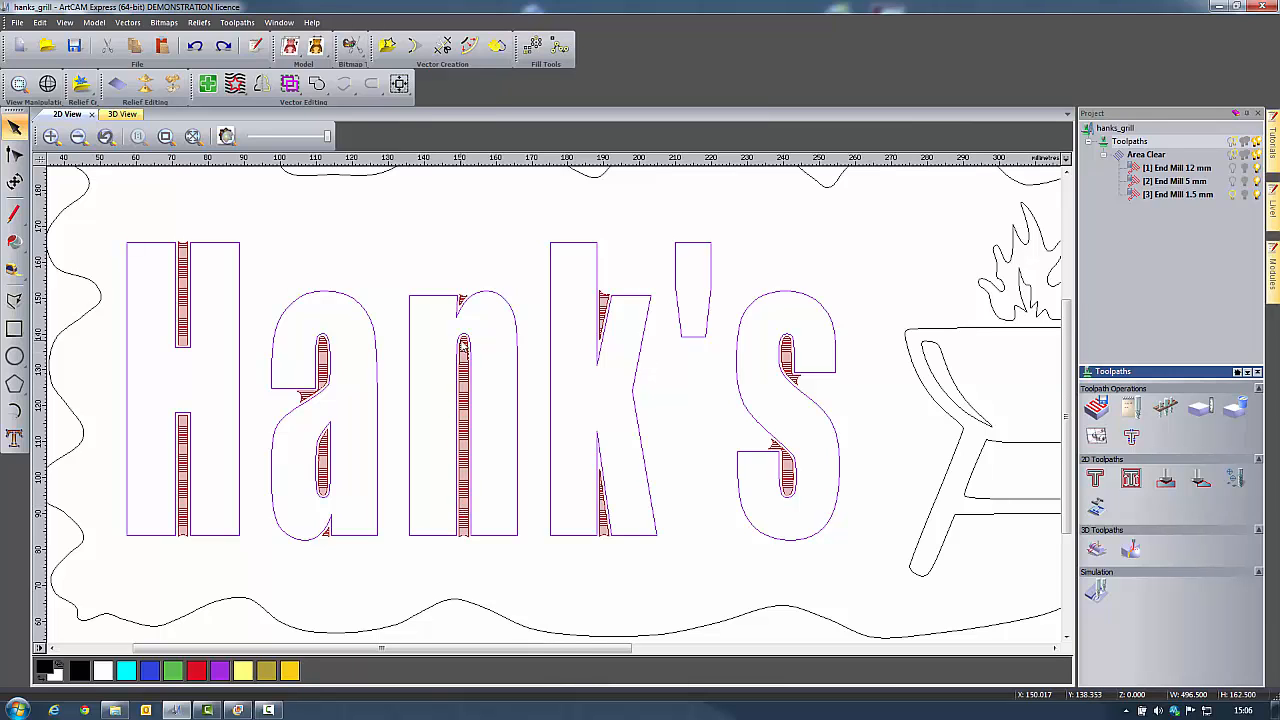
# Simulate the complete Area Clear toolpath in the 3D view and inspect the carved lettering.
pyautogui.click(122, 115)
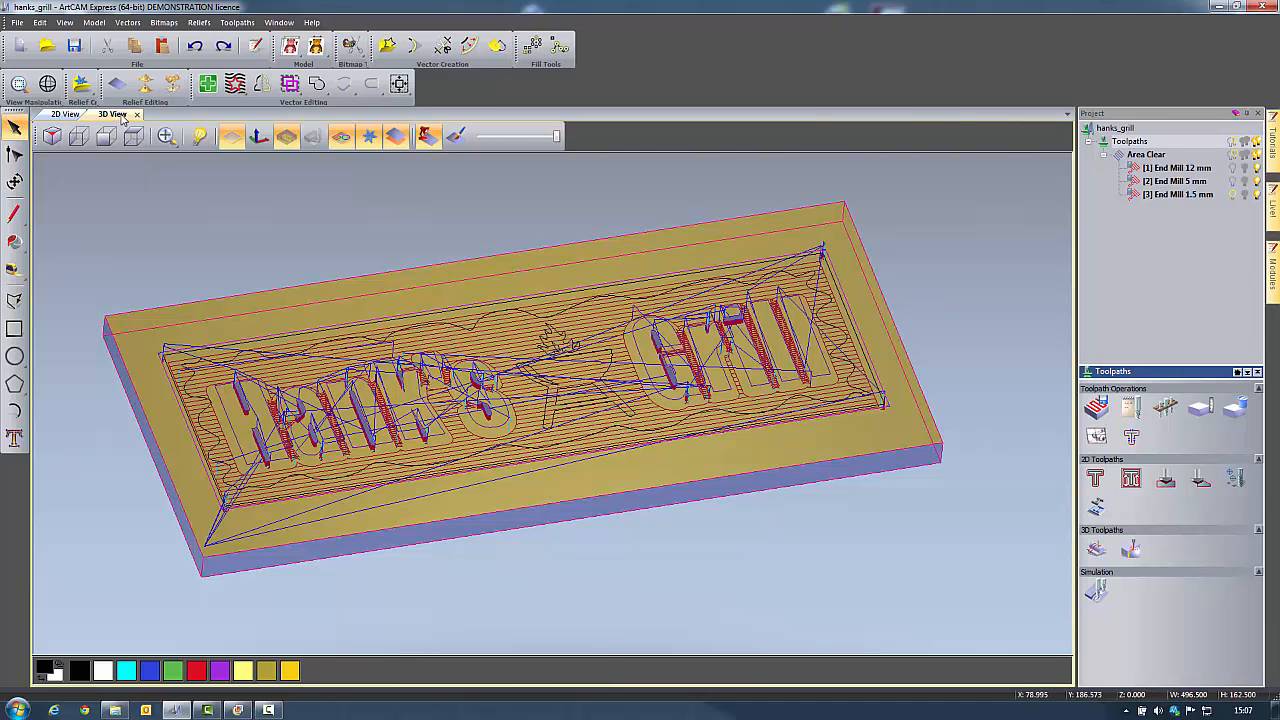
pyautogui.rightClick(1162, 157)
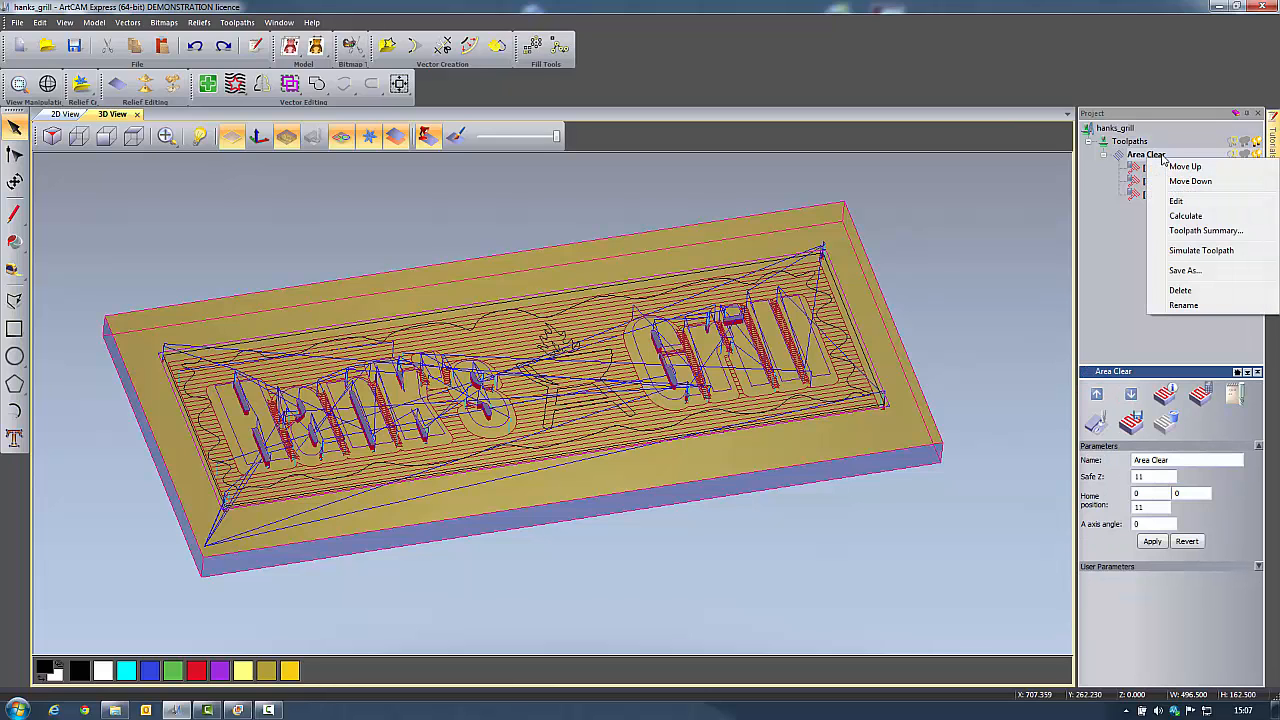
pyautogui.click(1214, 250)
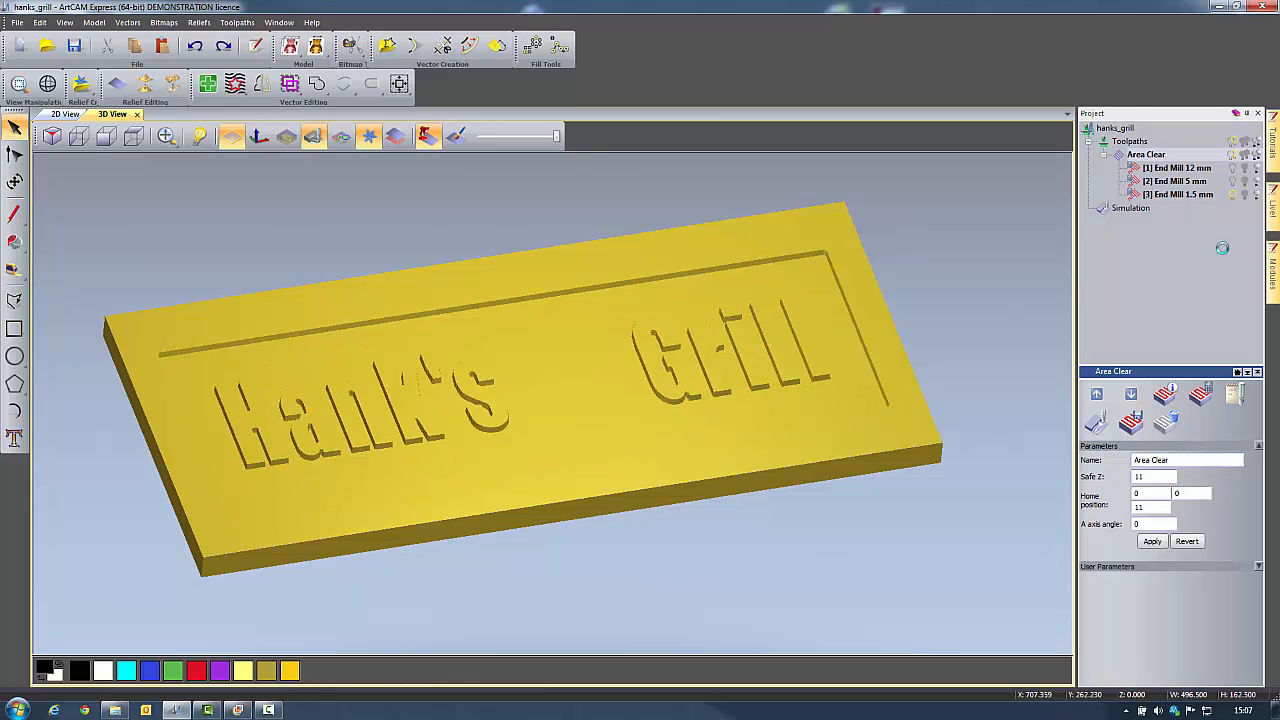
pyautogui.moveTo(600, 437); pyautogui.dragTo(551, 466)
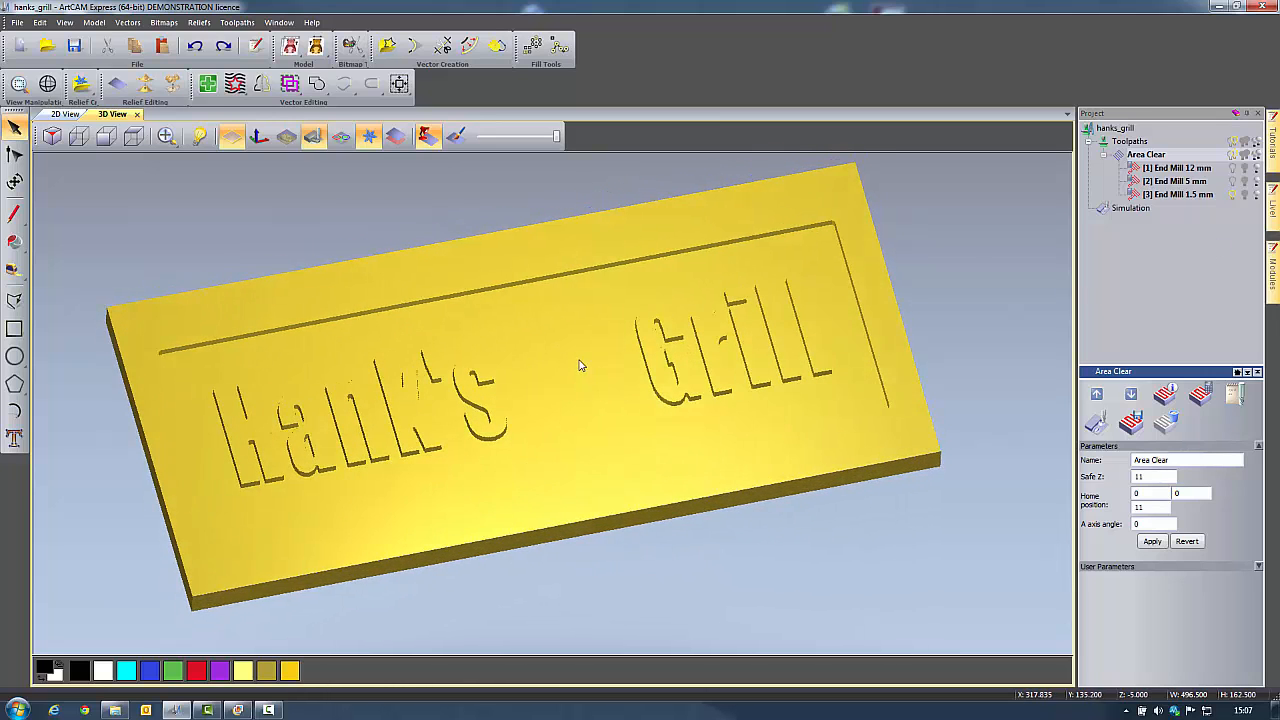
pyautogui.scroll(2, 579, 365)
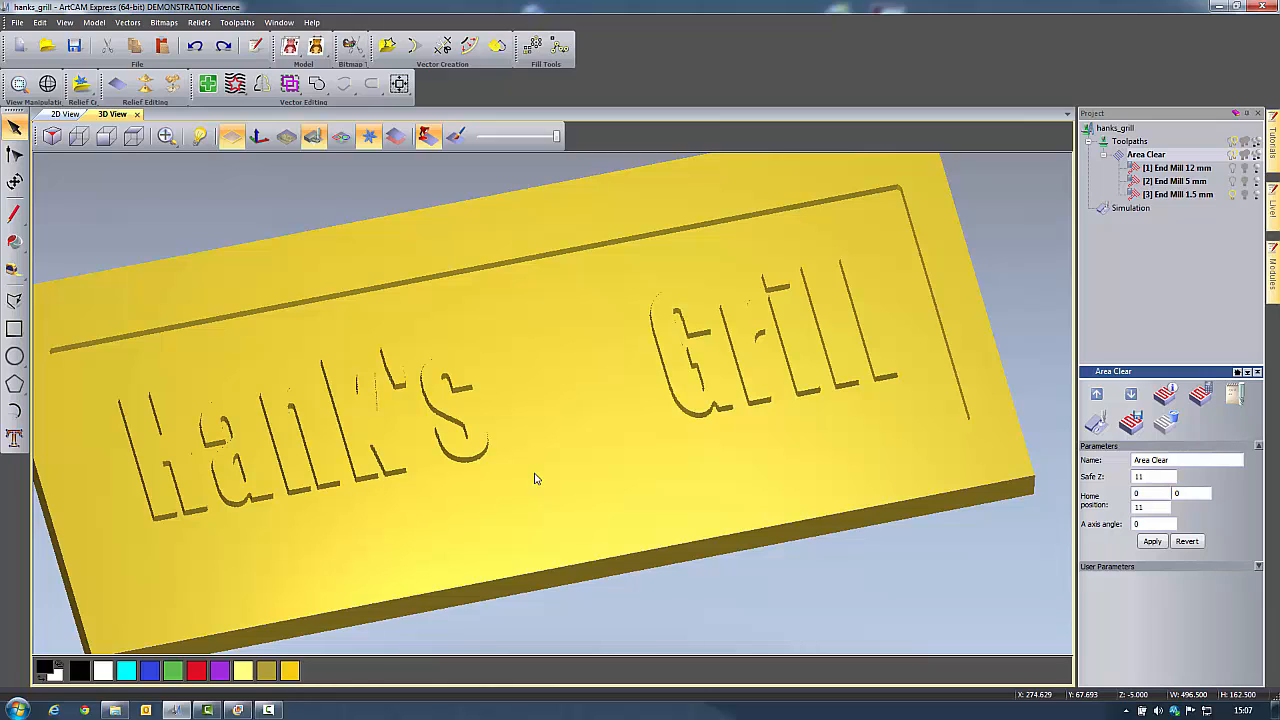
# Render the simulated sign with the Pine material.
pyautogui.click(1131, 209)
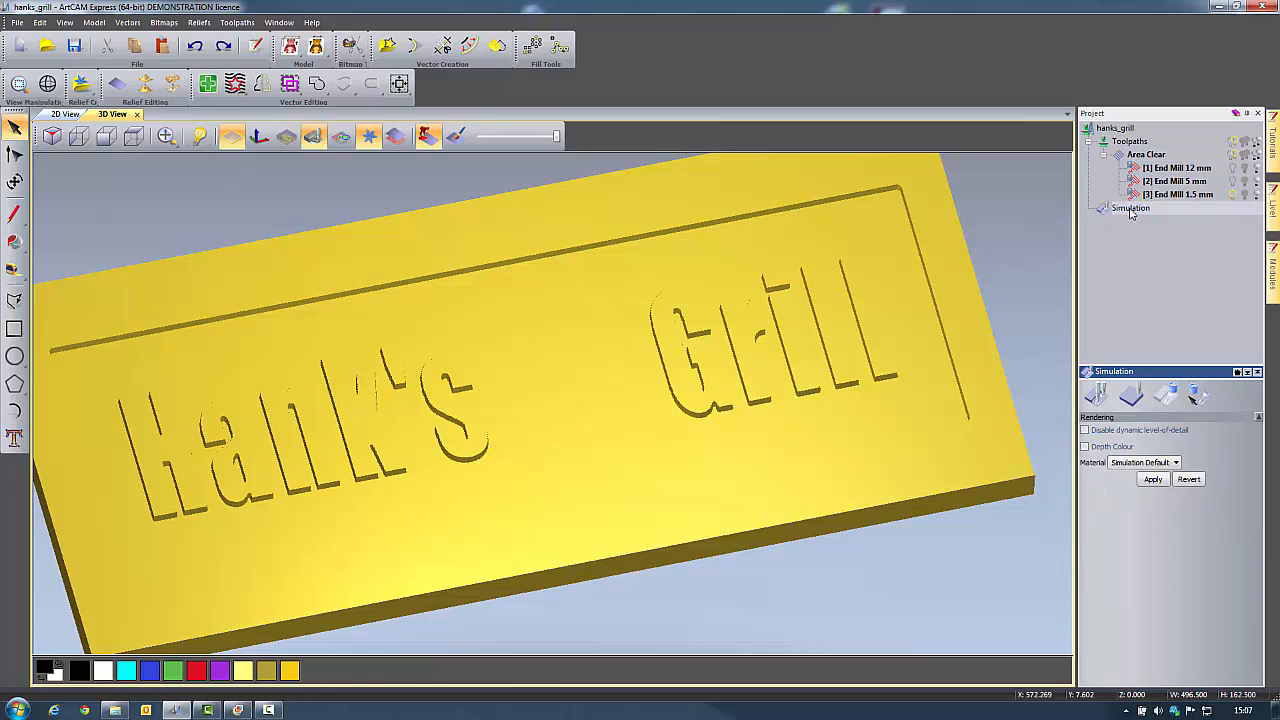
pyautogui.click(1166, 463)
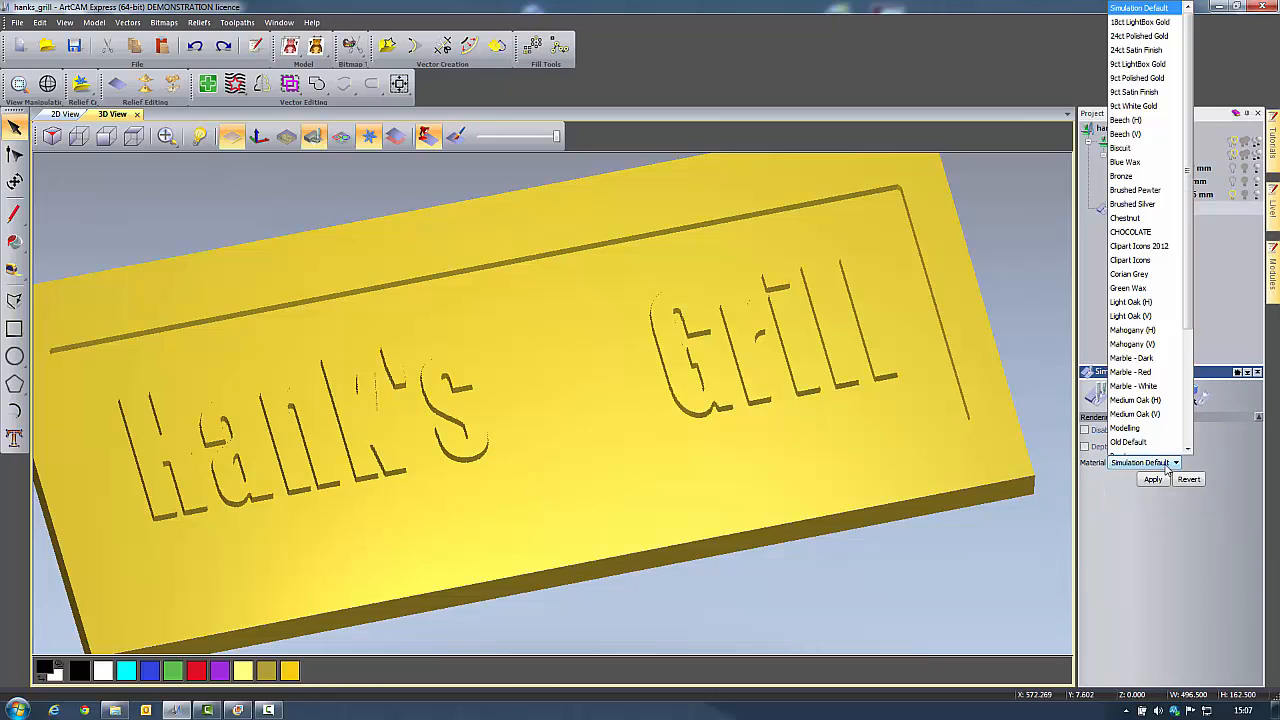
pyautogui.moveTo(1188, 331); pyautogui.dragTo(1182, 365)
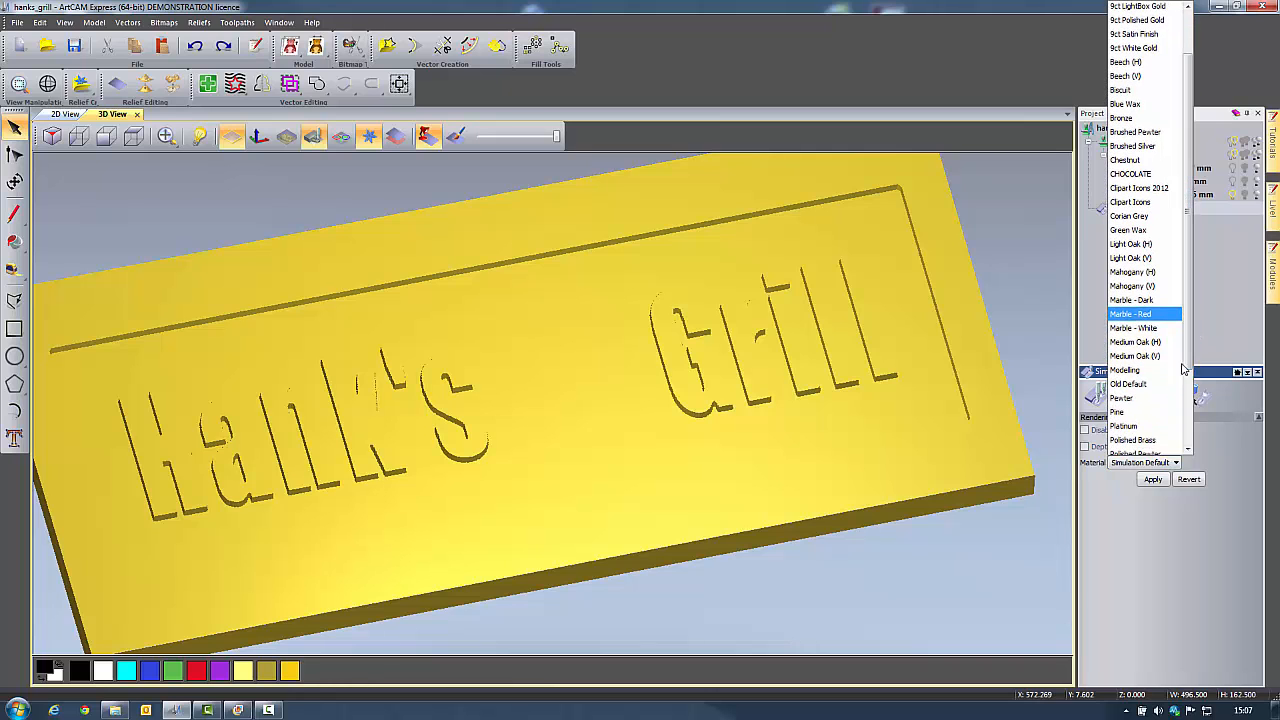
pyautogui.click(1120, 412)
pyautogui.click(1153, 479)
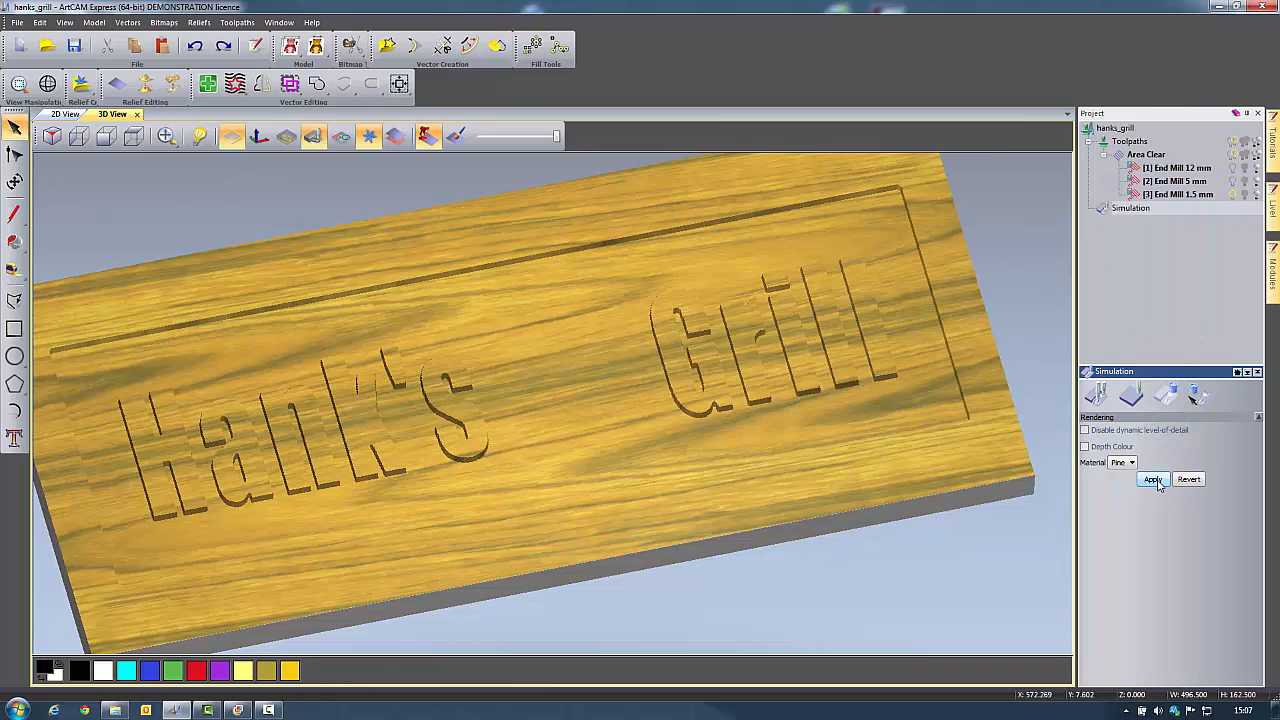
pyautogui.moveTo(597, 477); pyautogui.dragTo(610, 444)
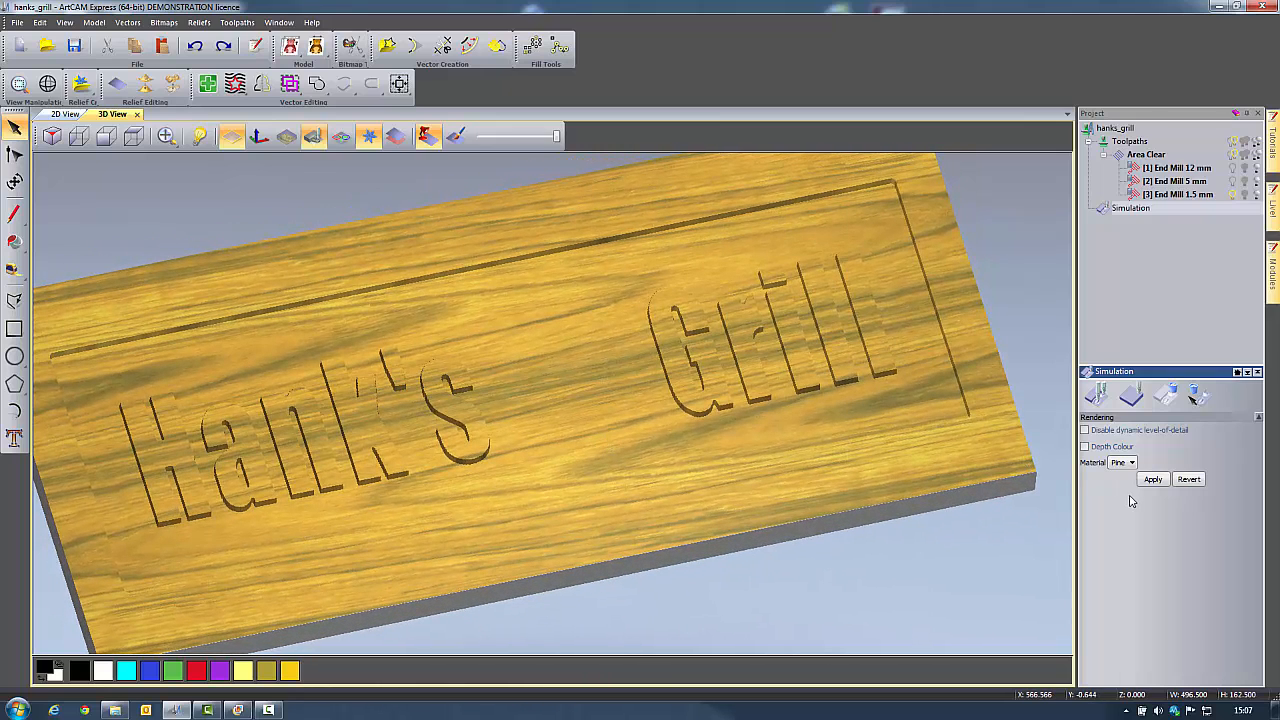
# Colour the simulation's machined recess blue using Depth Colour.
pyautogui.click(150, 671)
pyautogui.click(1085, 447)
pyautogui.click(1153, 479)
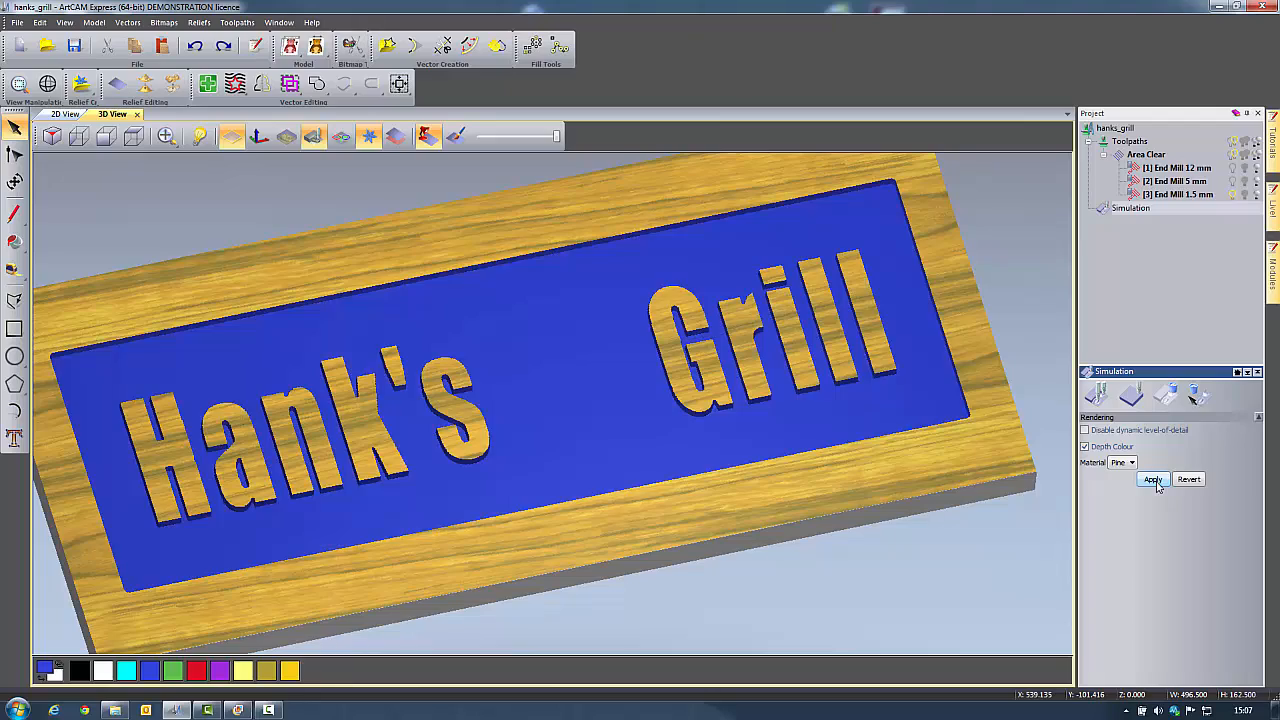
pyautogui.moveTo(549, 495); pyautogui.dragTo(560, 394)
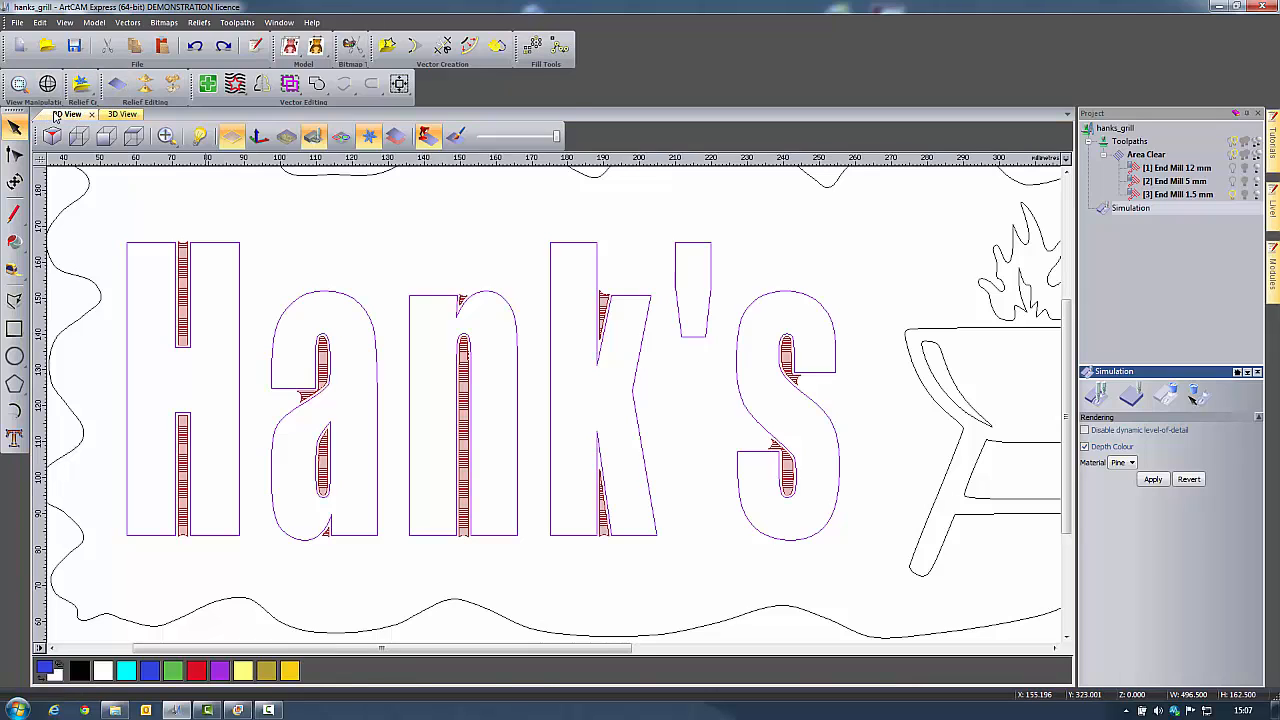
# Return to the full sign in 2D, deselect its vectors and hide all Area Clear toolpaths.
pyautogui.click(62, 114)
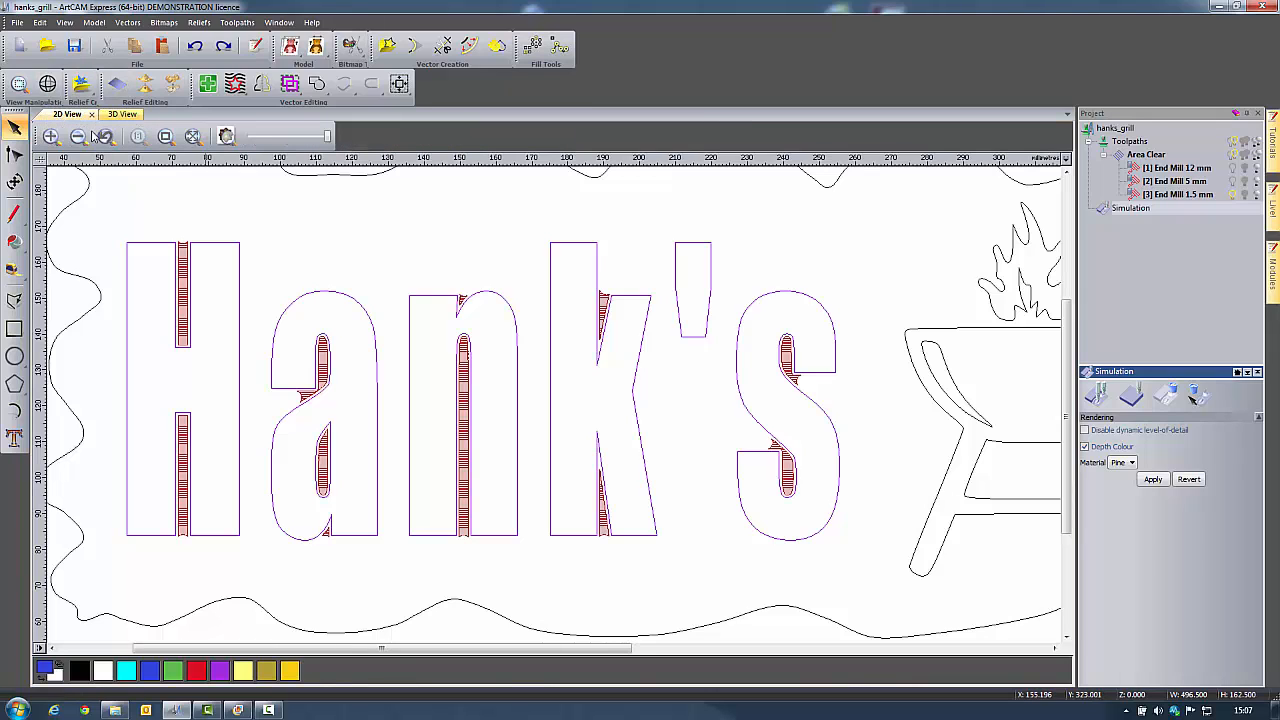
pyautogui.scroll(-2, 615, 350)
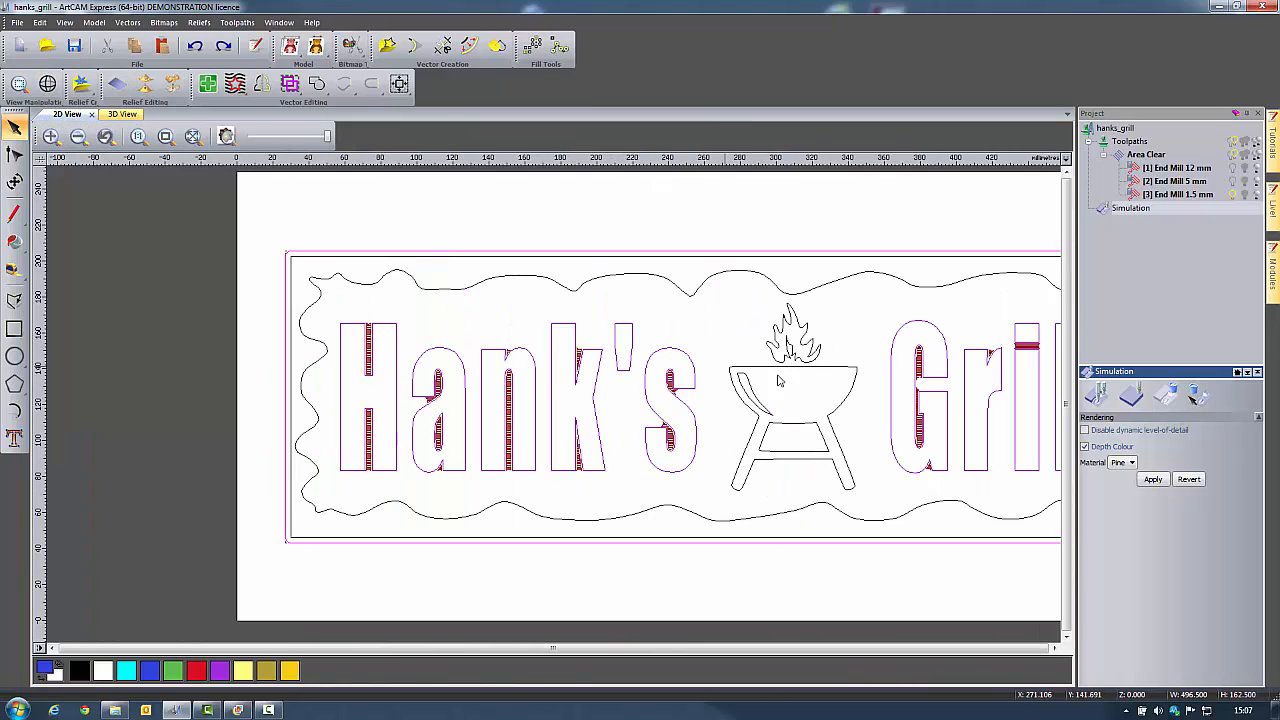
pyautogui.moveTo(842, 400); pyautogui.dragTo(727, 396, button='middle')
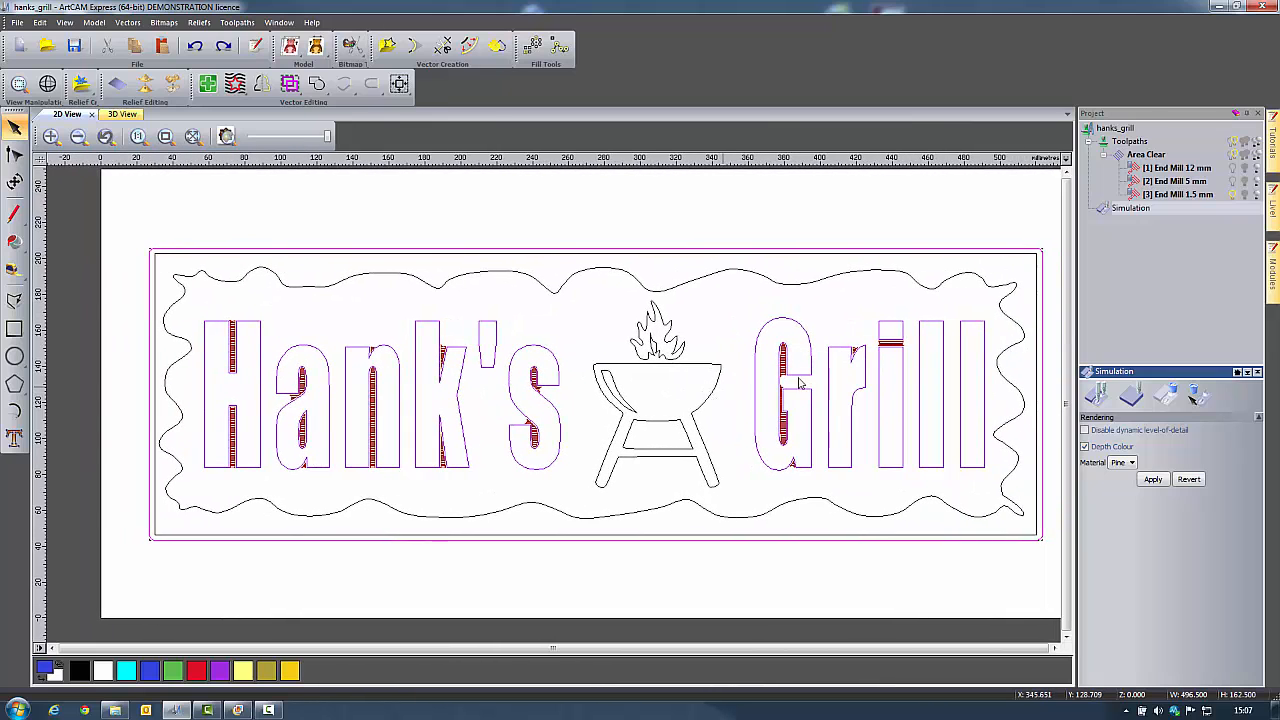
pyautogui.click(790, 227)
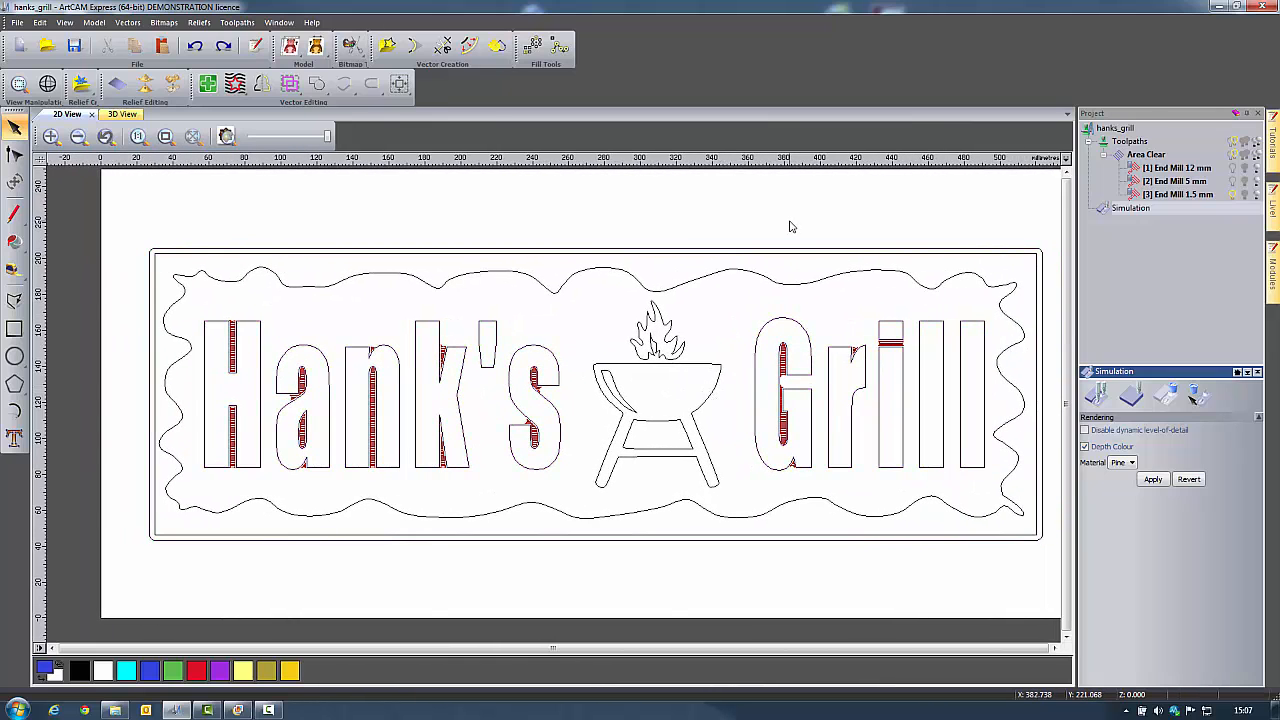
pyautogui.click(1235, 155)
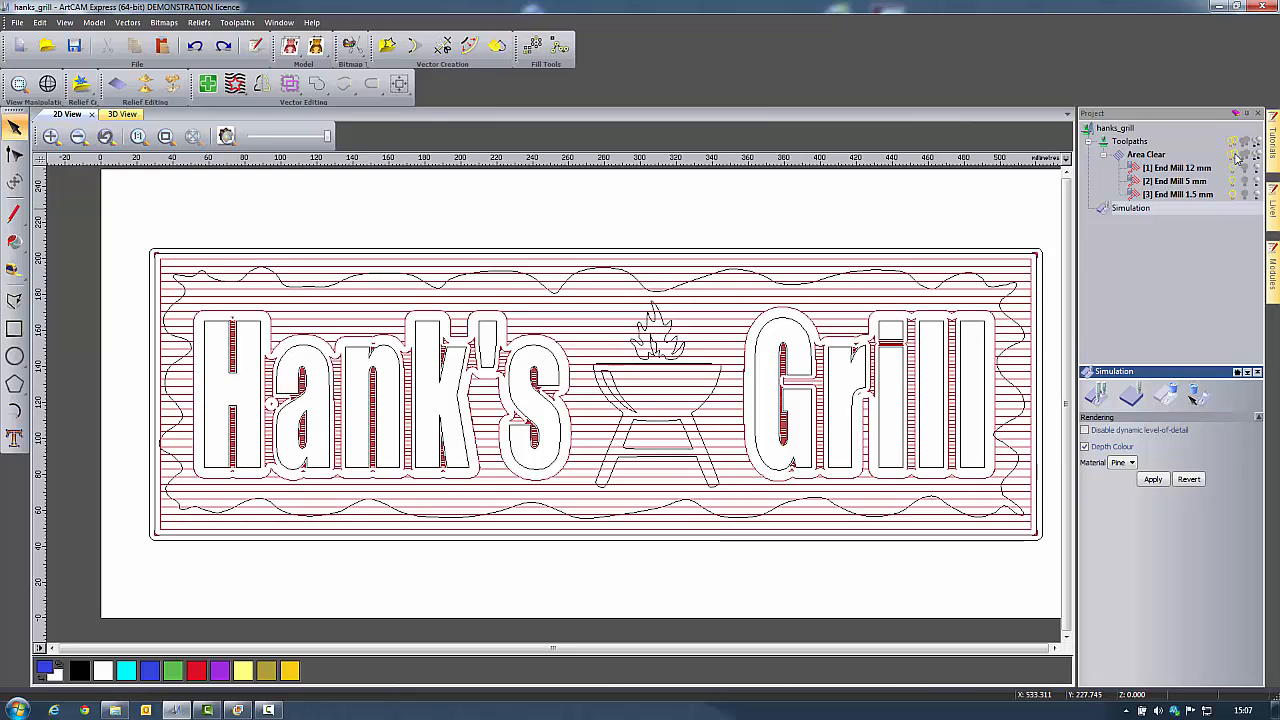
pyautogui.click(1237, 157)
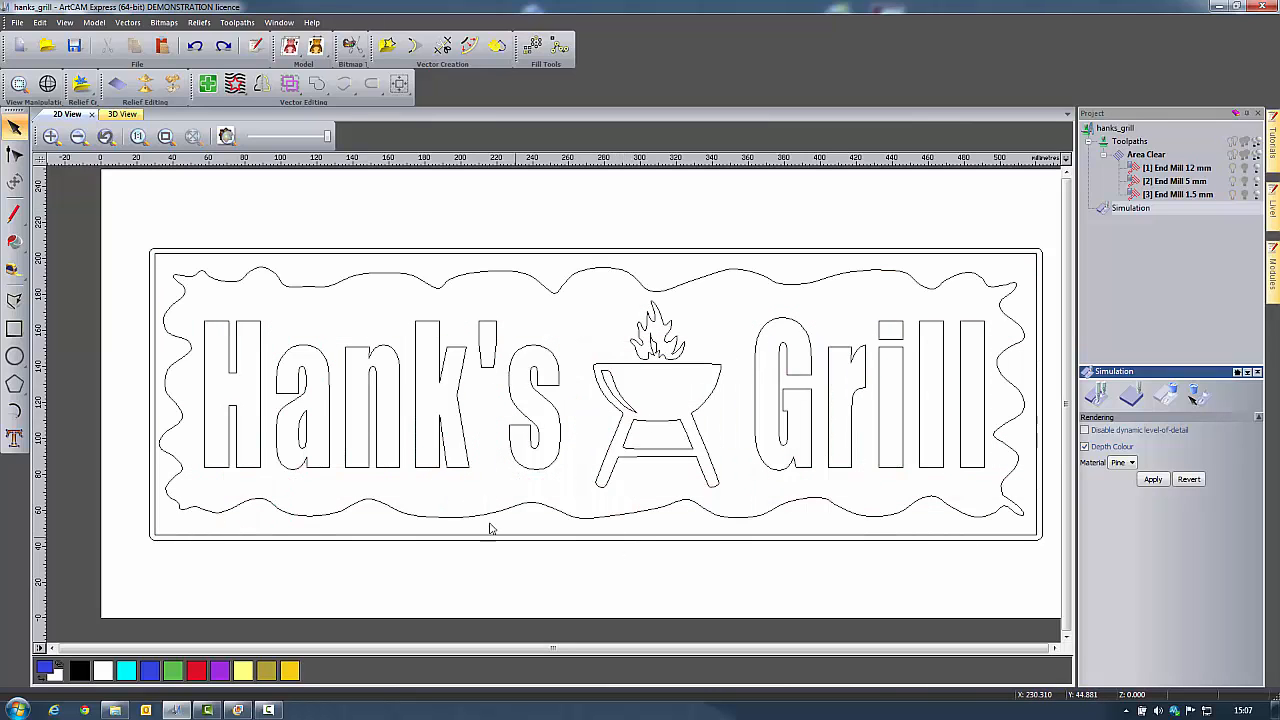
# Start a bevel carving toolpath on the "Hank's" and "Grill" lettering with a finish depth of 2.5 mm.
pyautogui.click(455, 470)
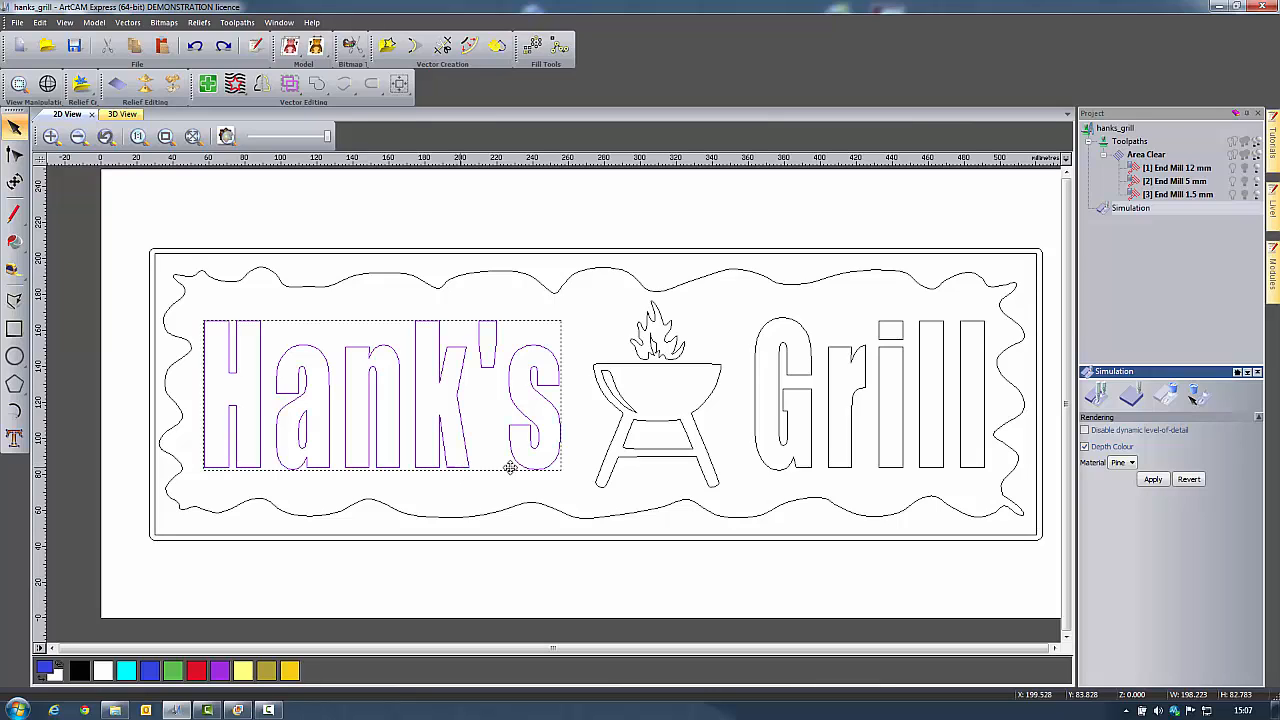
pyautogui.keyDown('shift'); pyautogui.click(781, 476); pyautogui.keyUp('shift')
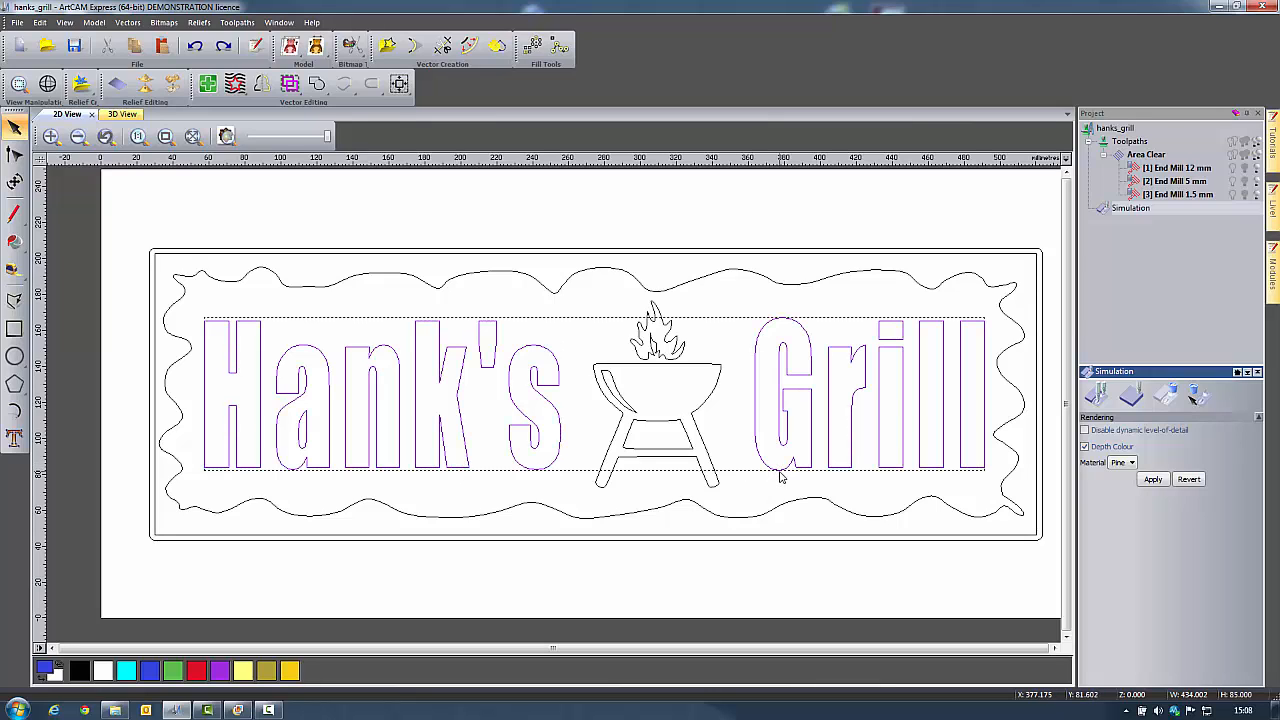
pyautogui.click(1129, 141)
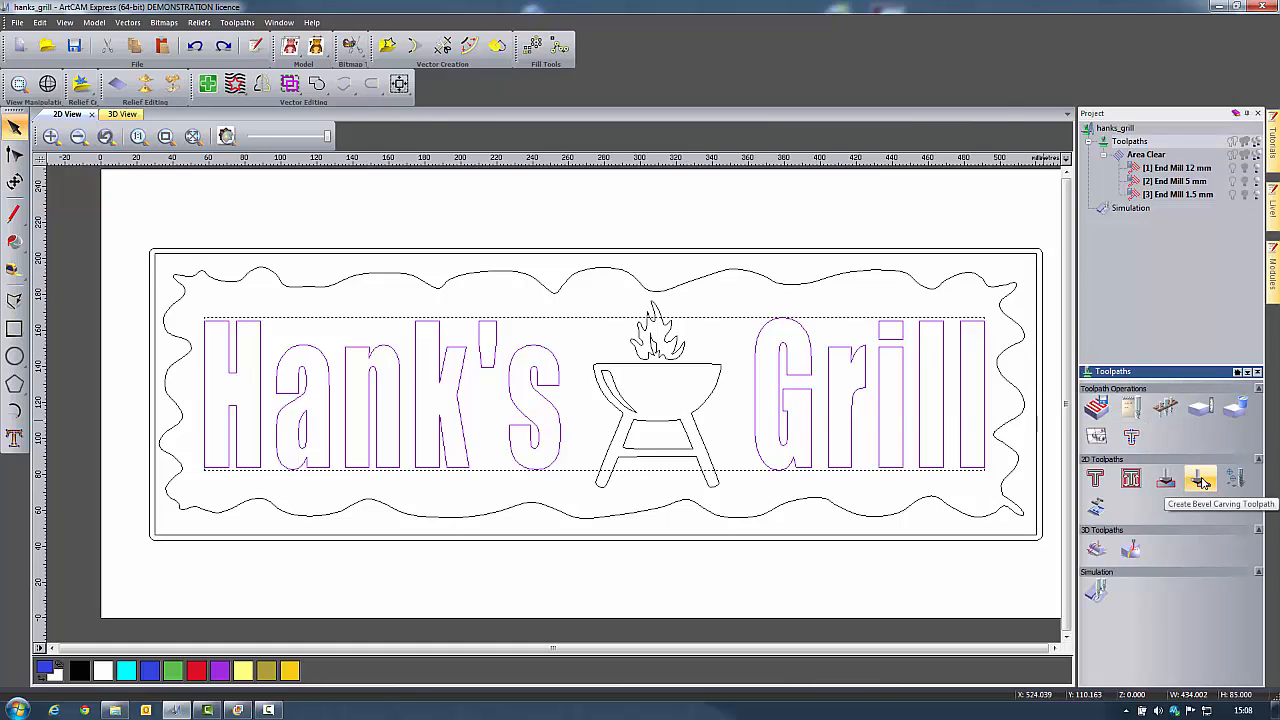
pyautogui.click(1201, 480)
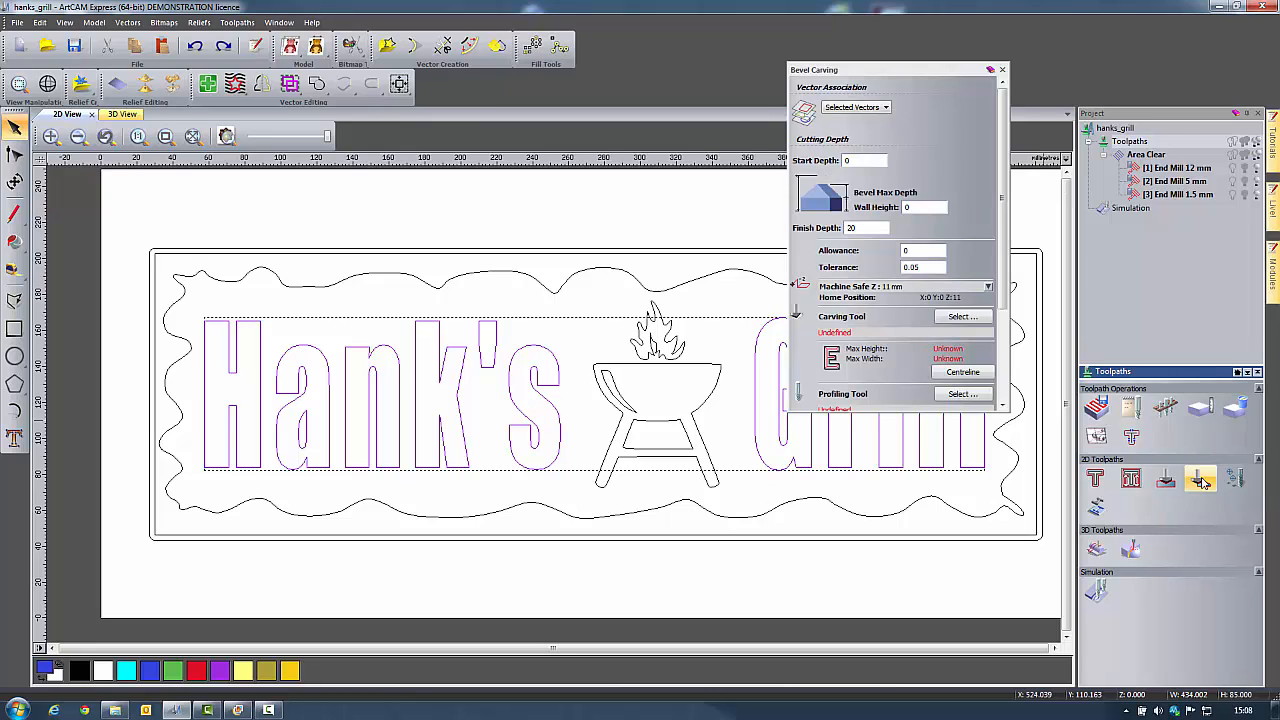
pyautogui.scroll(-1, 948, 191)
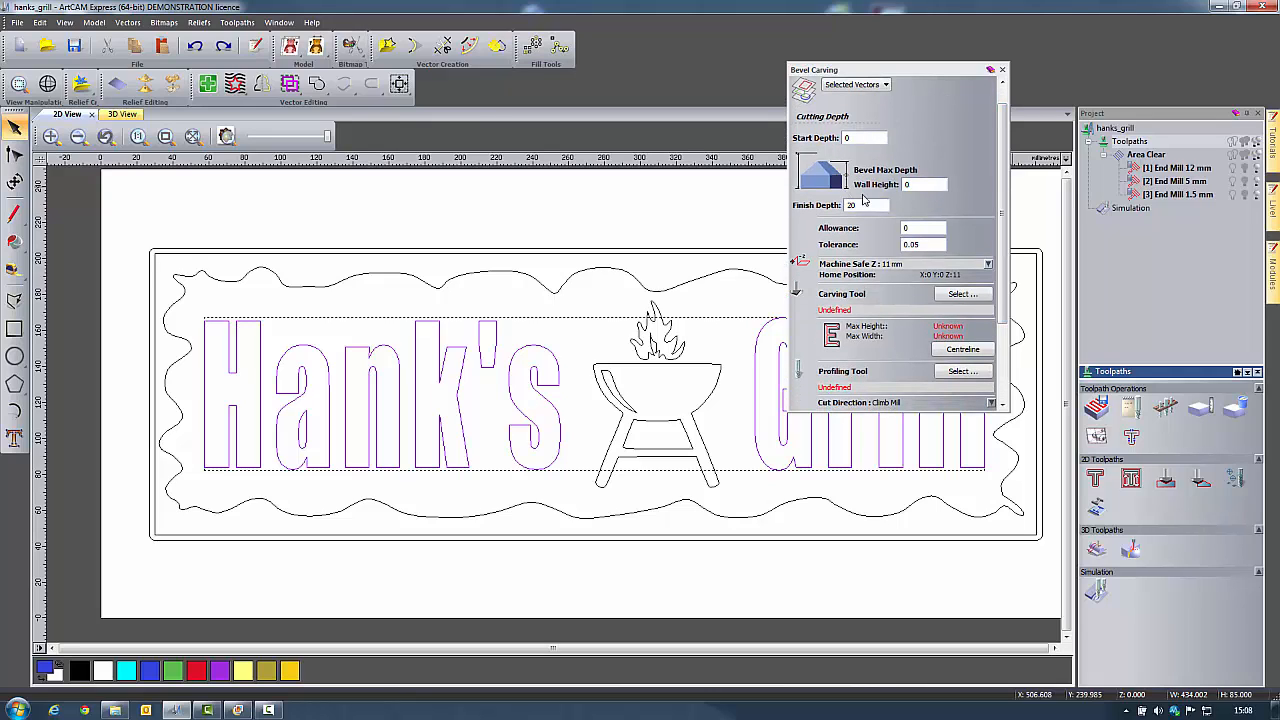
pyautogui.moveTo(861, 207); pyautogui.dragTo(826, 214)
# Choose the V-Bit 32 mm 100 degree as the carving tool for the bevel carving.
pyautogui.scroll(-3, 988, 248)
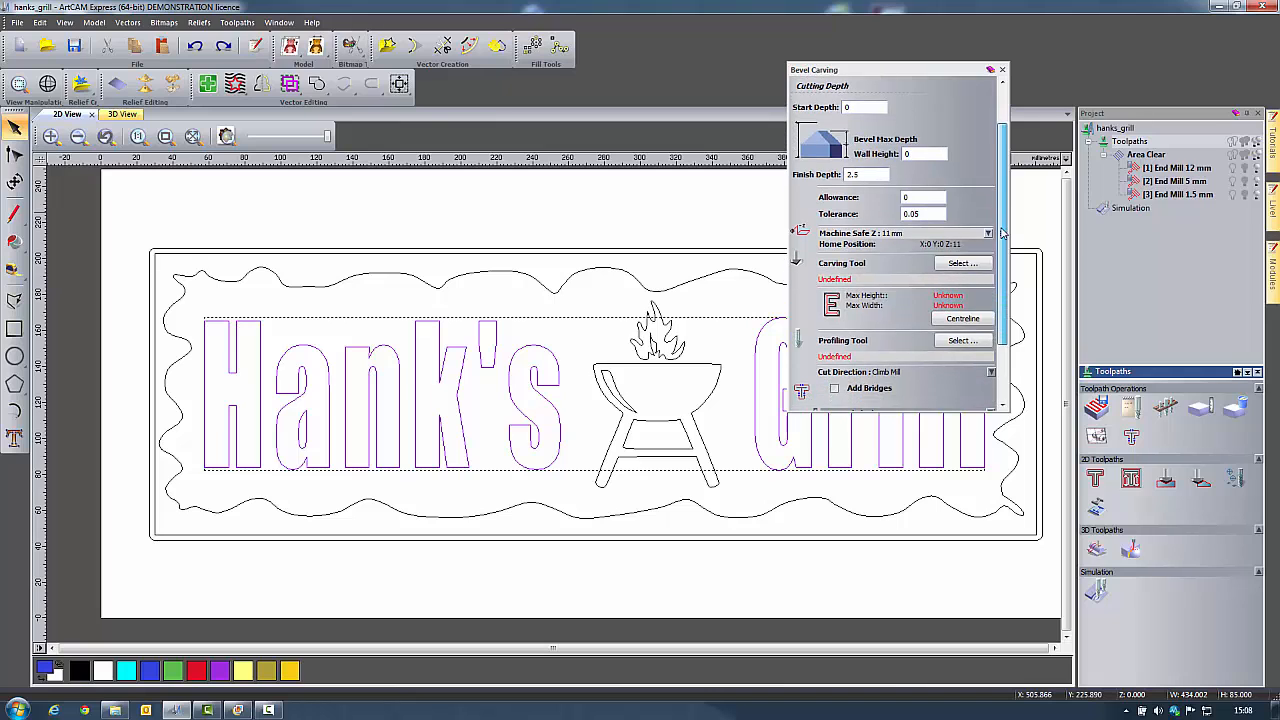
pyautogui.click(961, 224)
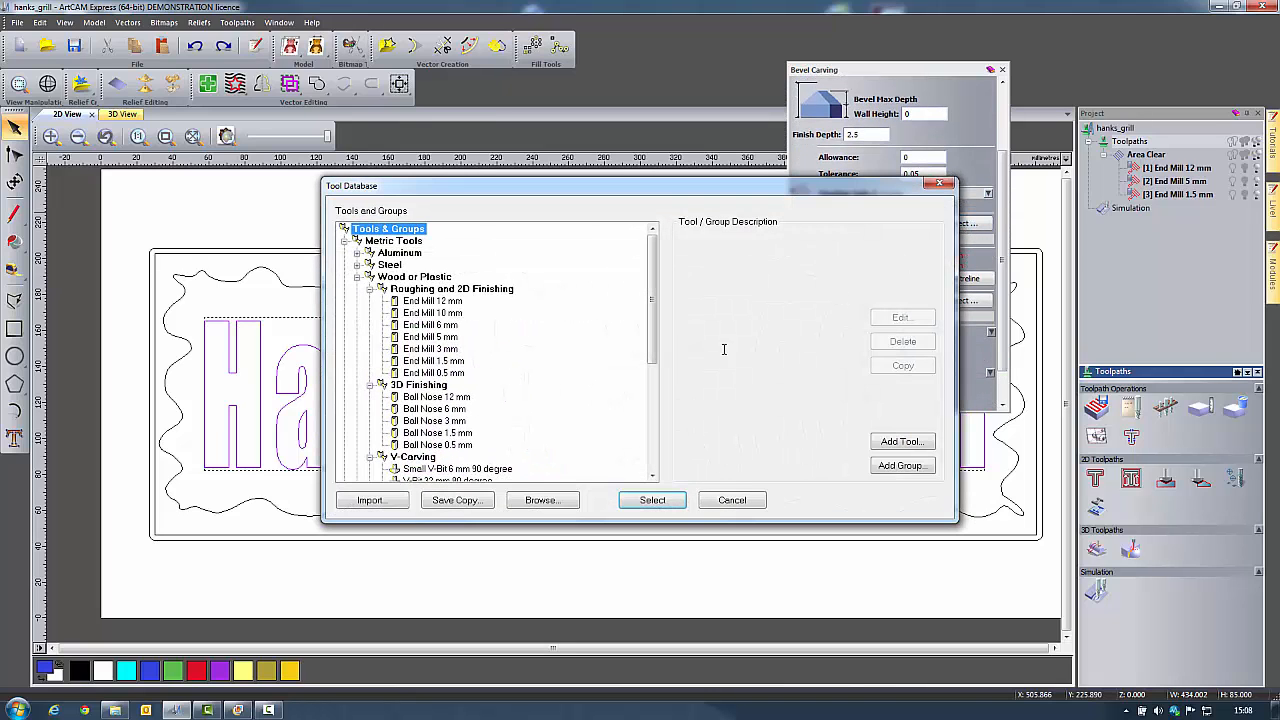
pyautogui.moveTo(652, 312); pyautogui.dragTo(651, 368)
pyautogui.click(469, 386)
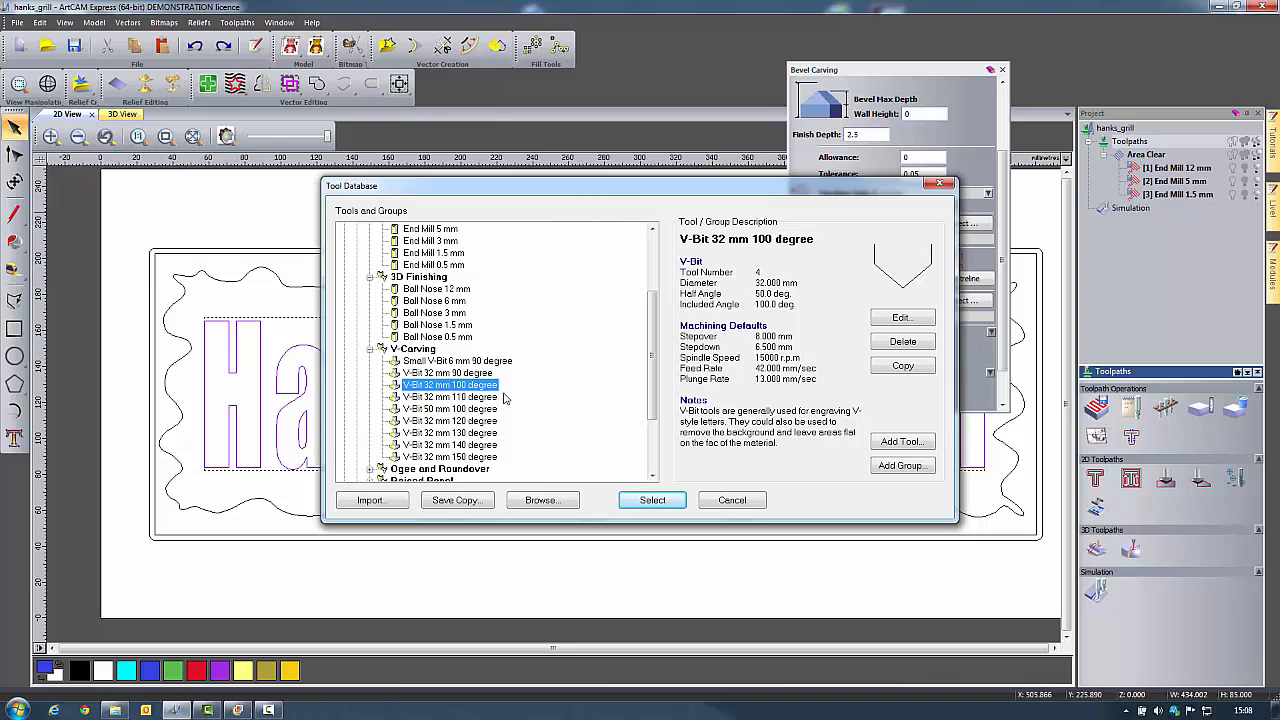
pyautogui.click(652, 500)
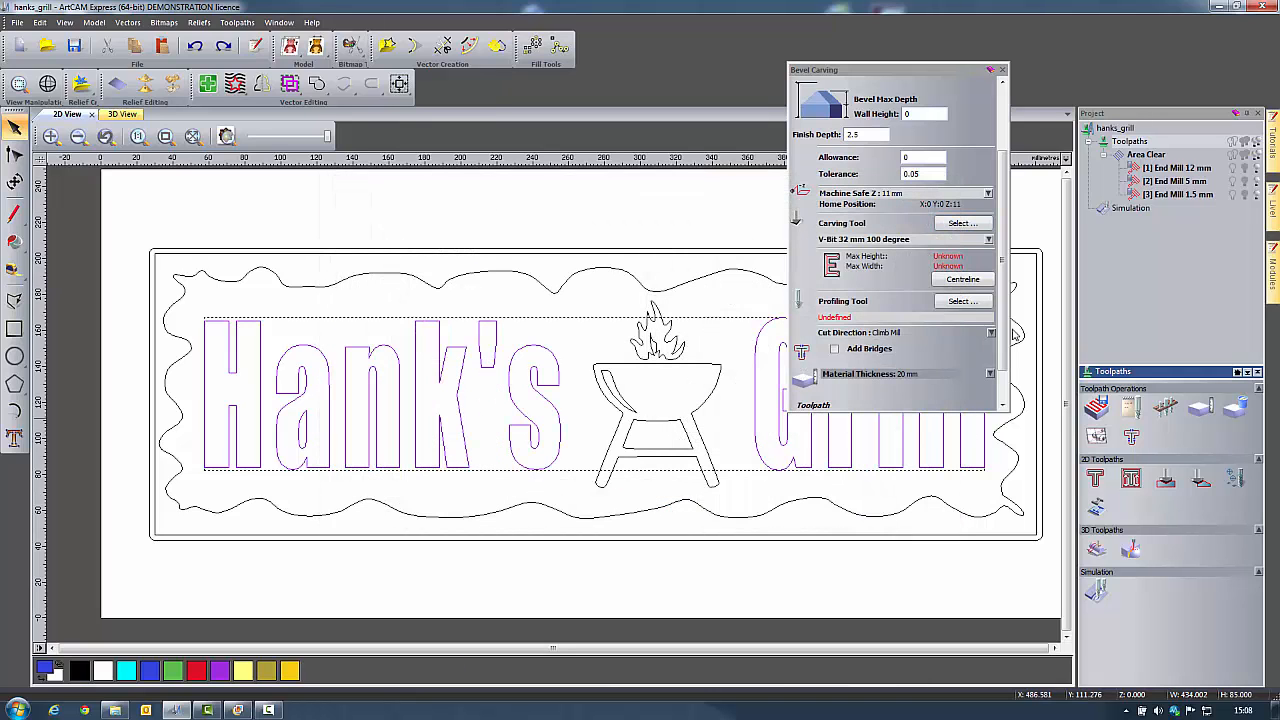
# Calculate the bevel carving toolpath, accept the truncated bevel and close the bevel carving settings.
pyautogui.scroll(-2, 1003, 313)
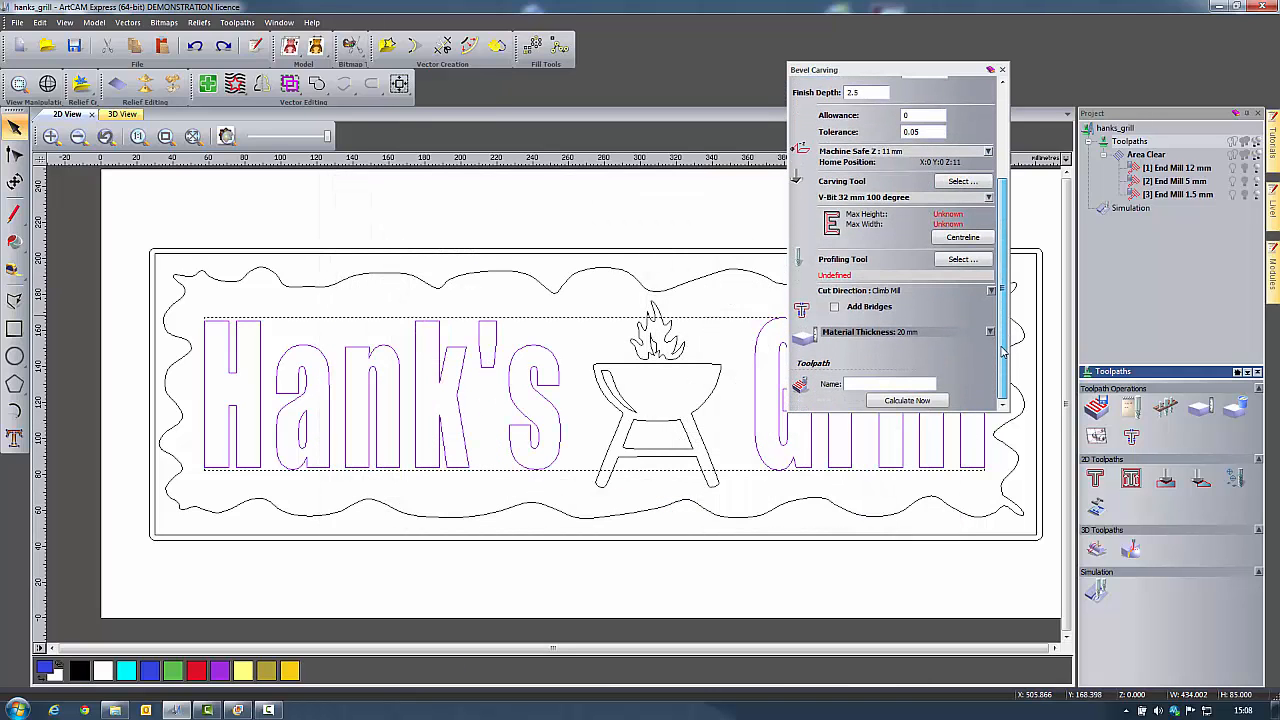
pyautogui.click(906, 401)
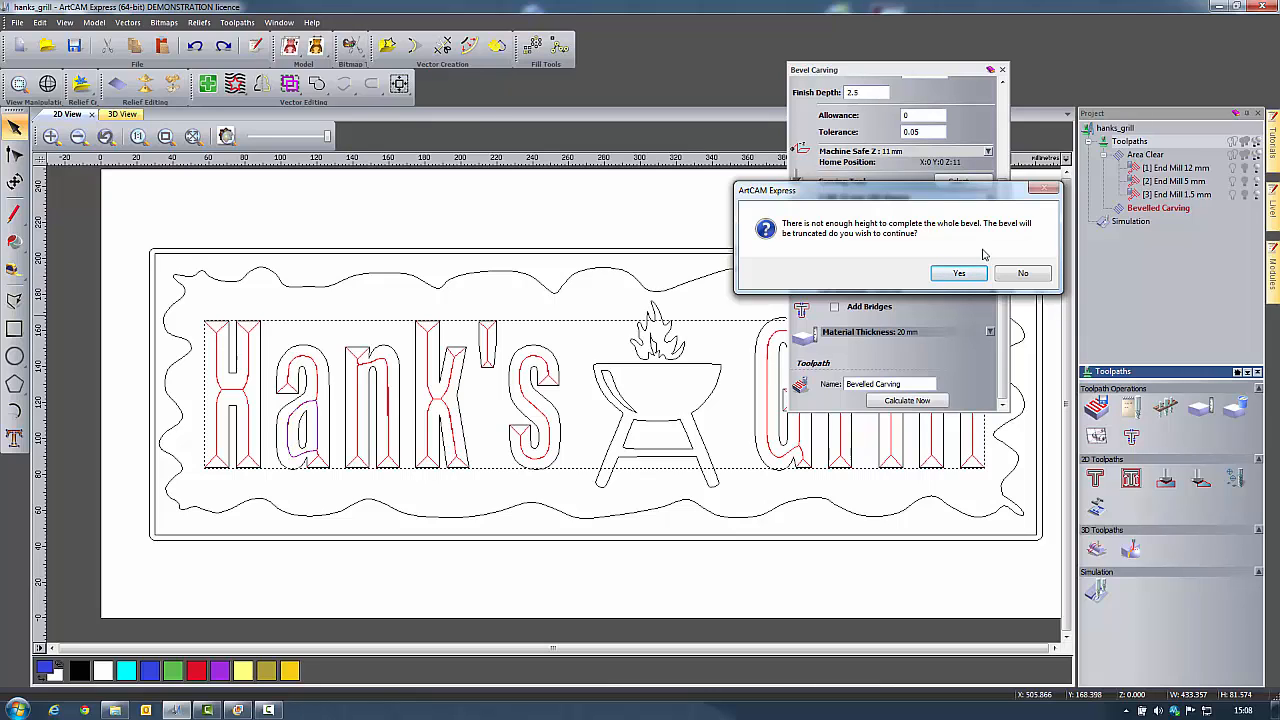
pyautogui.click(957, 274)
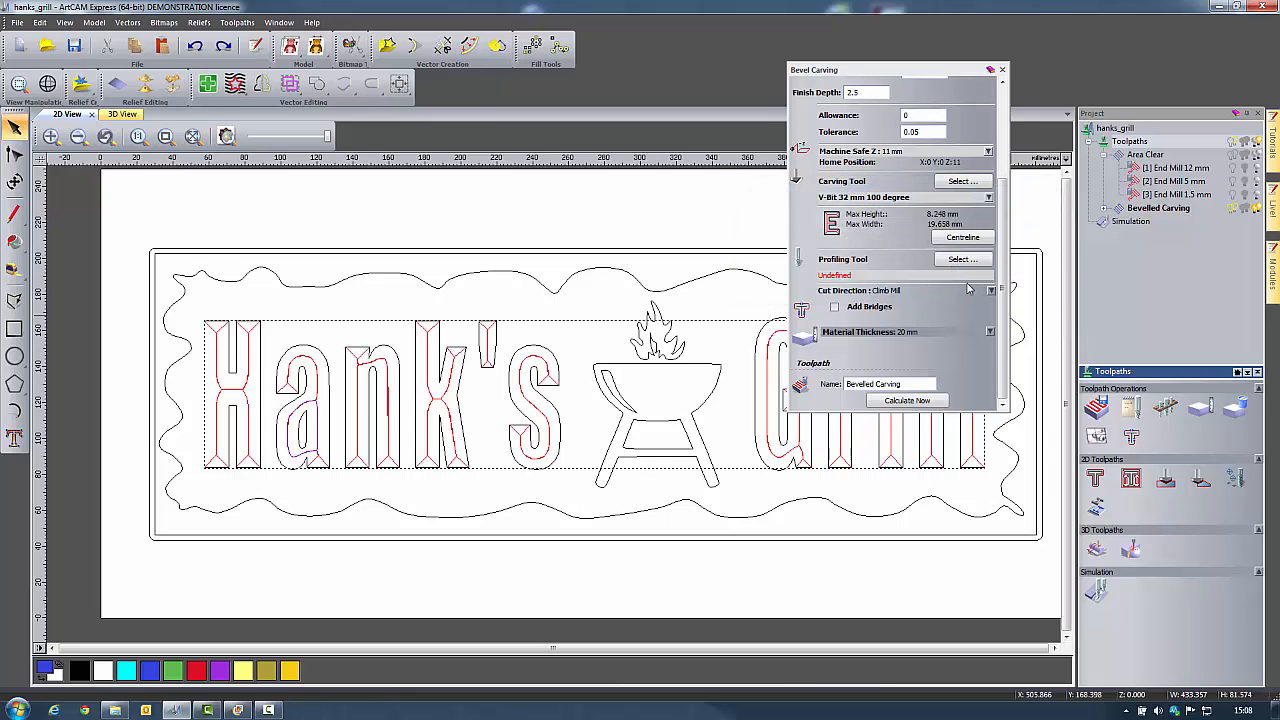
pyautogui.click(1003, 70)
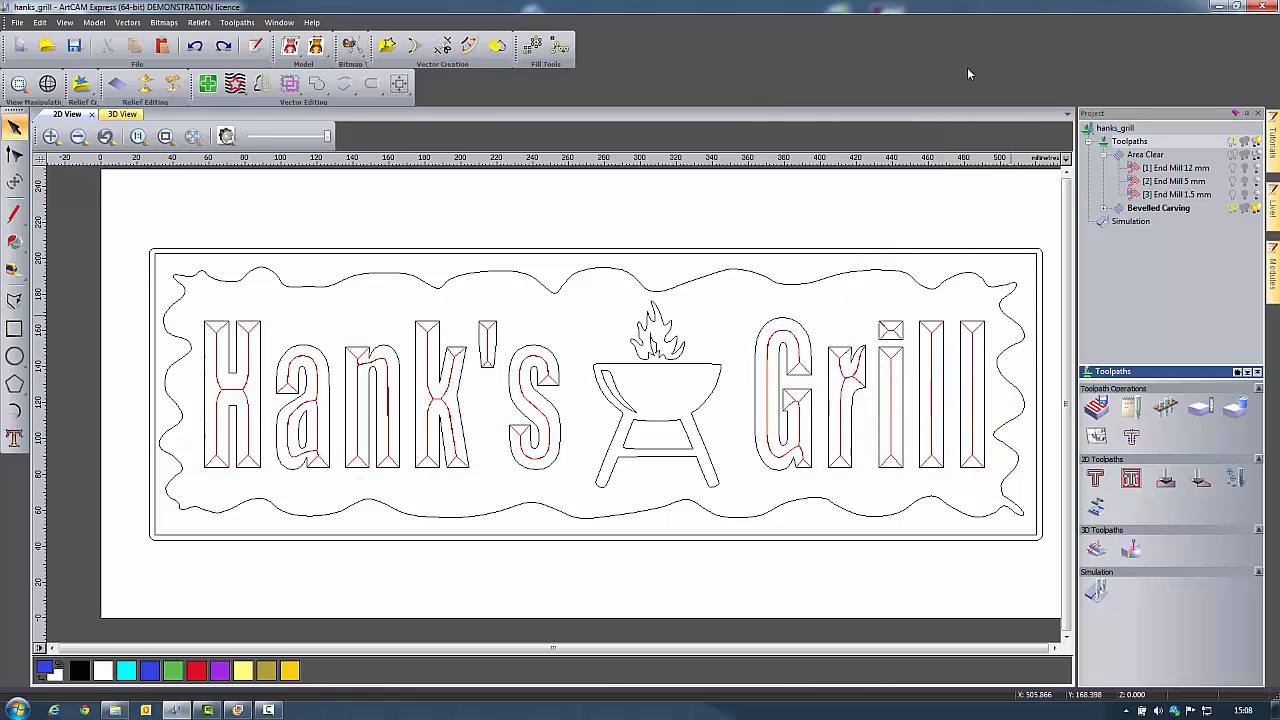
# Simulate the Bevelled Carving toolpath in the 3D view and inspect the bevelled letters up close.
pyautogui.click(117, 115)
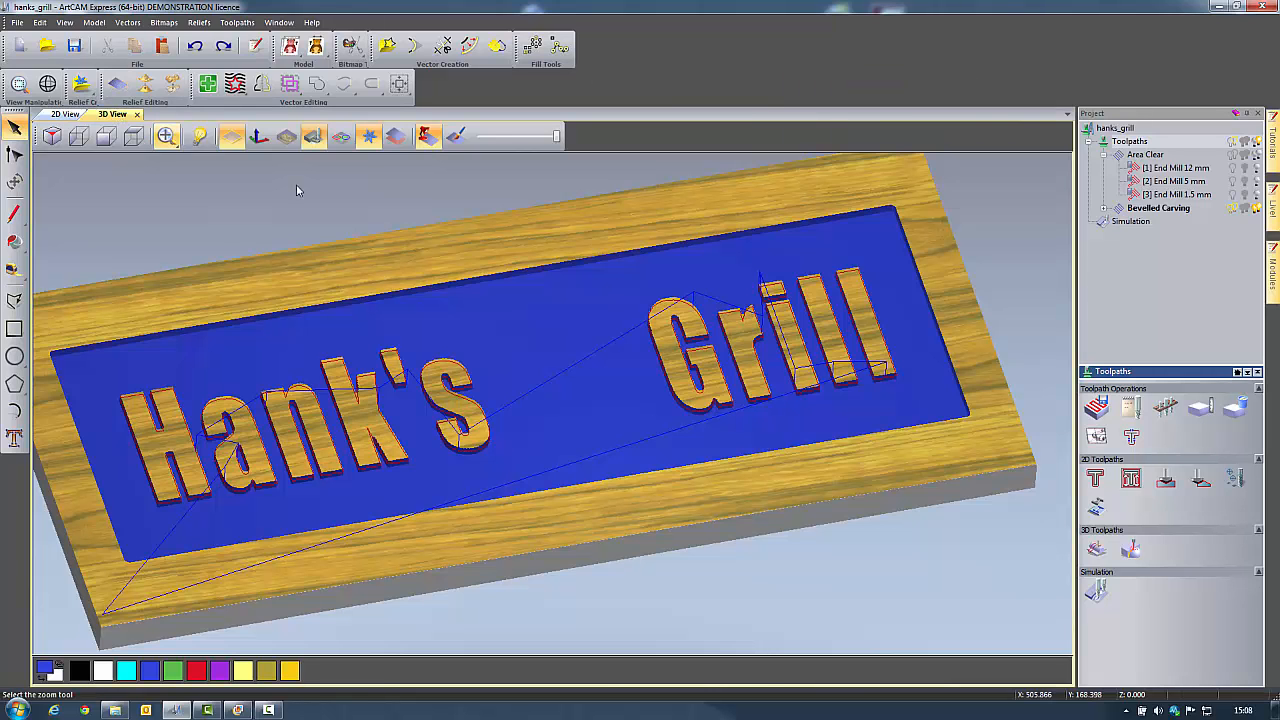
pyautogui.rightClick(1130, 213)
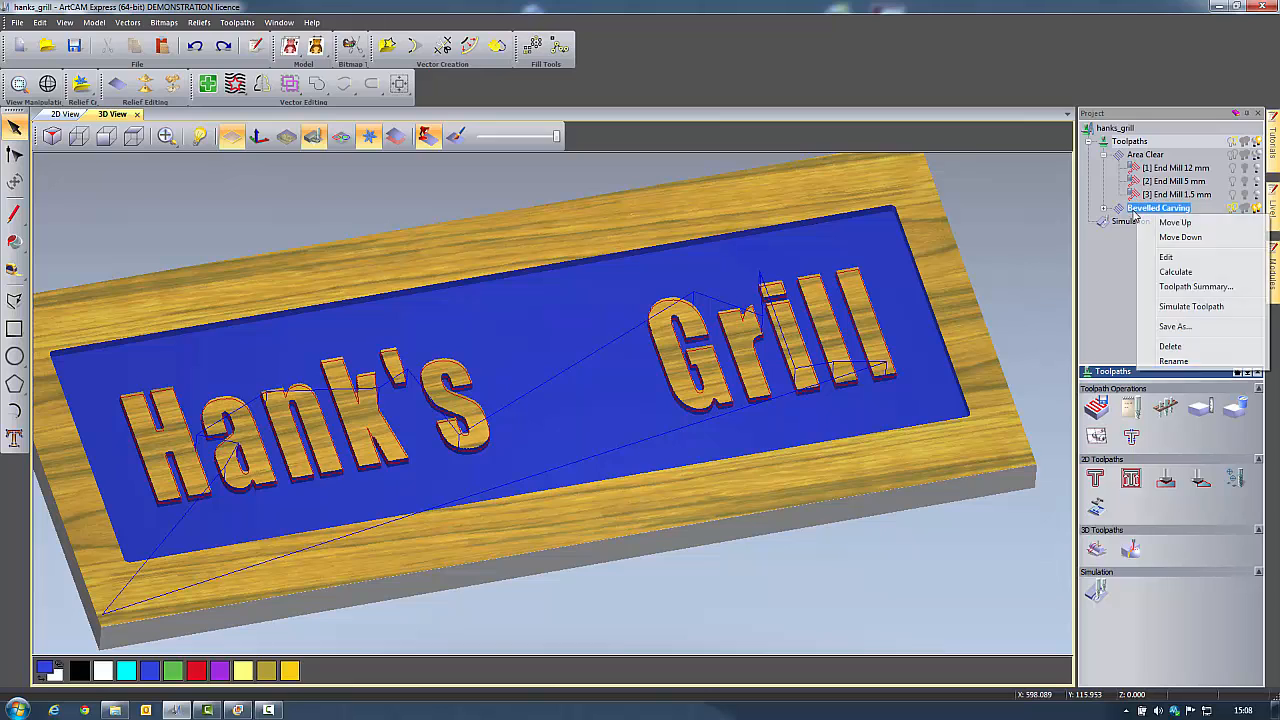
pyautogui.click(1181, 312)
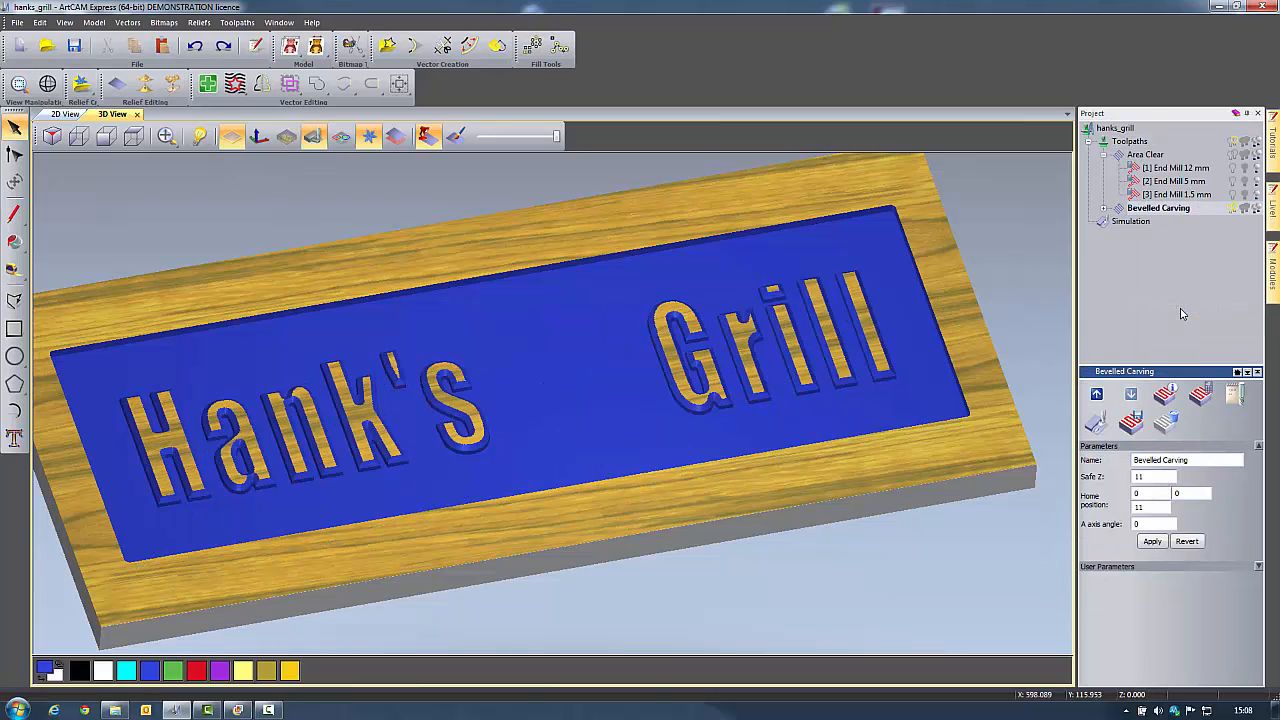
pyautogui.moveTo(590, 412)
pyautogui.mouseDown()
pyautogui.moveTo(540, 459)
pyautogui.moveTo(569, 437)
pyautogui.moveTo(607, 343)
pyautogui.moveTo(566, 406)
pyautogui.moveTo(577, 420)
pyautogui.mouseUp()
pyautogui.scroll(5, 785, 347)
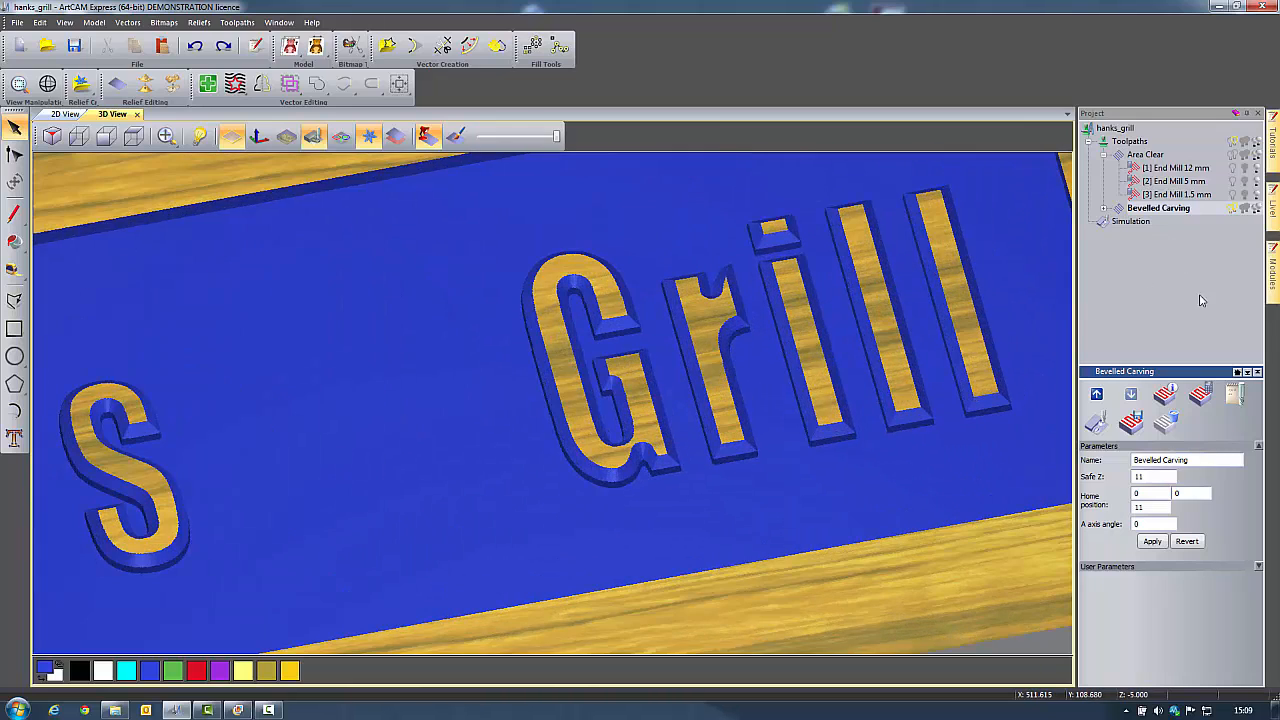
# Turn off Depth Colour for the simulation, keeping the Pine material, and inspect the bevelled lettering.
pyautogui.click(1123, 223)
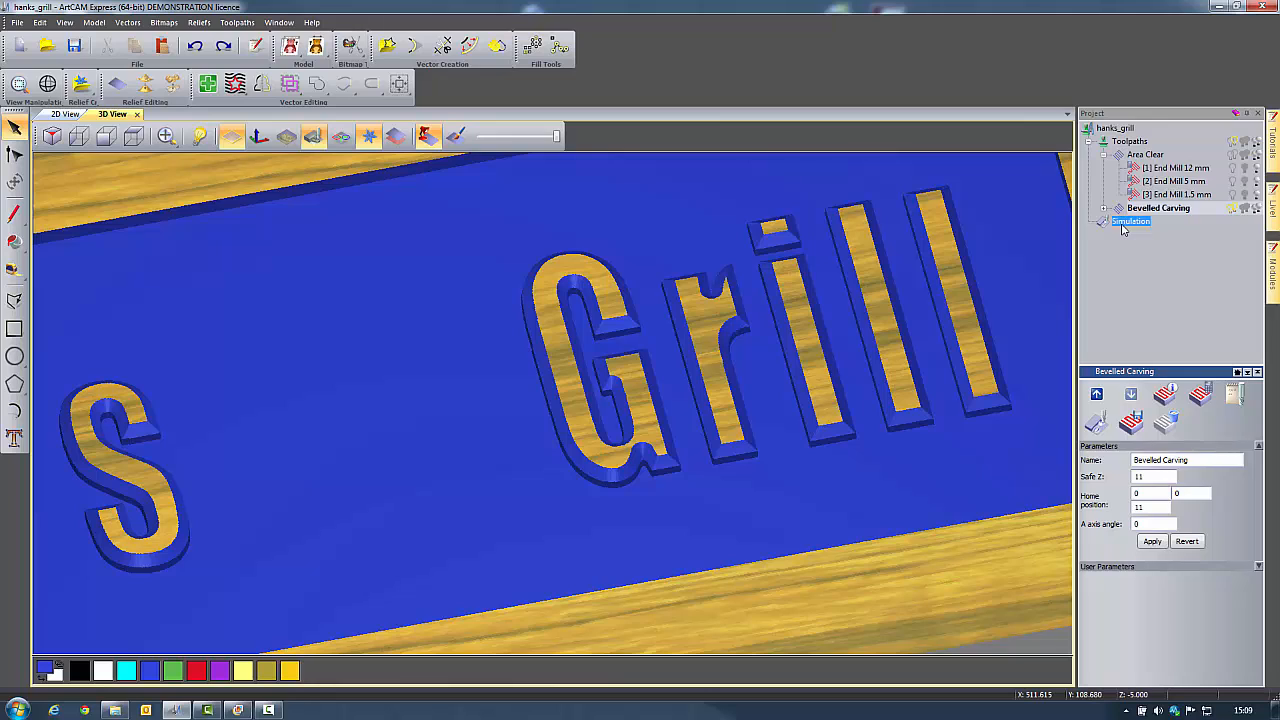
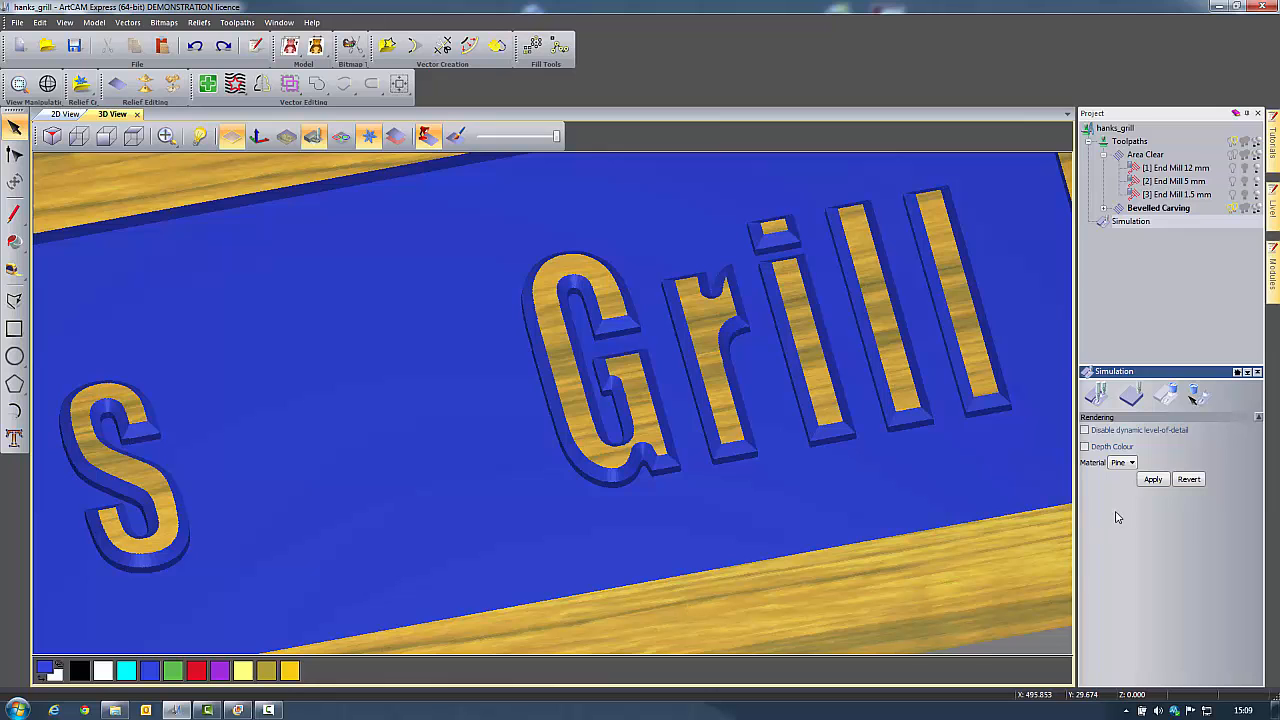
pyautogui.click(1153, 480)
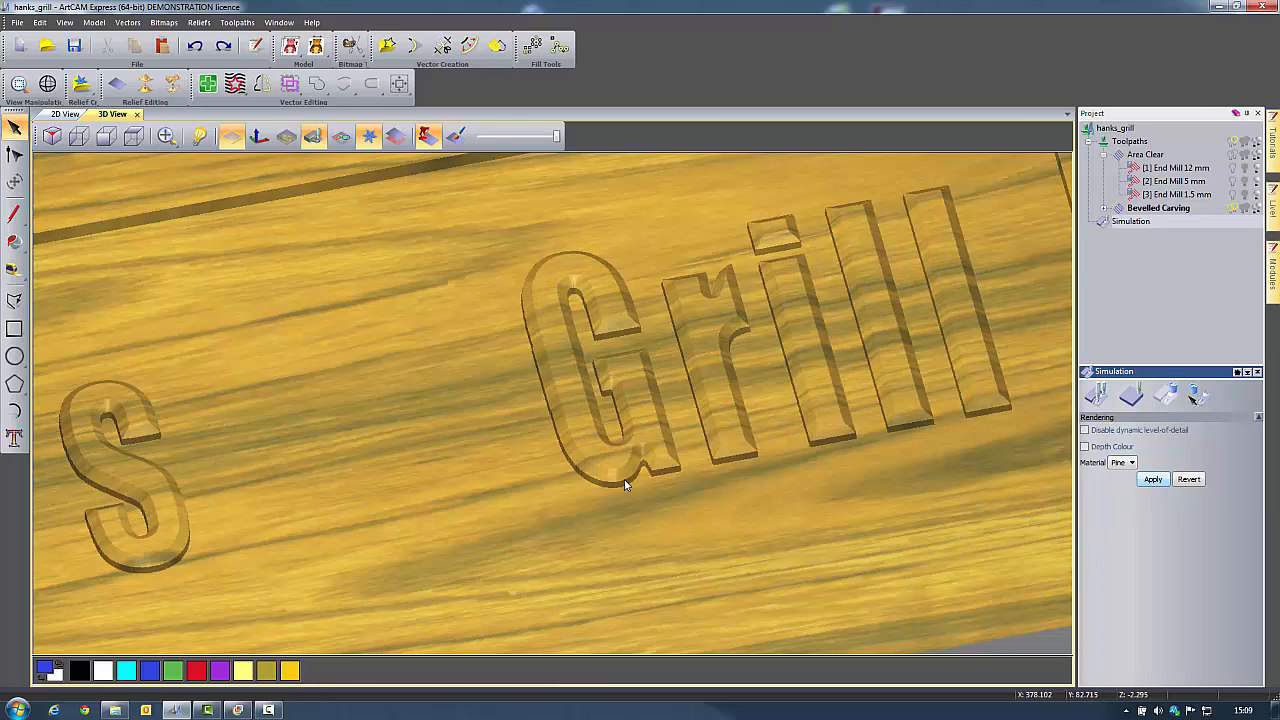
pyautogui.scroll(-3, 566, 479)
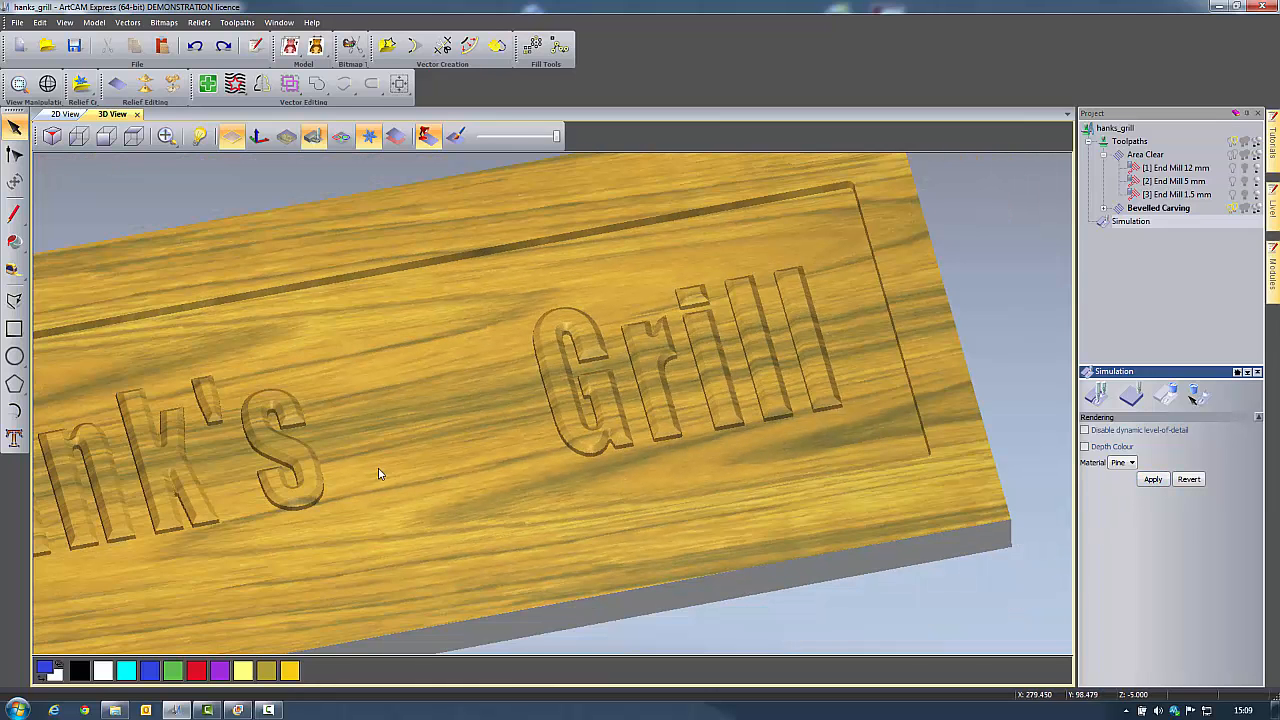
pyautogui.moveTo(379, 471); pyautogui.dragTo(500, 449, button='middle')
pyautogui.moveTo(532, 459); pyautogui.dragTo(526, 472)
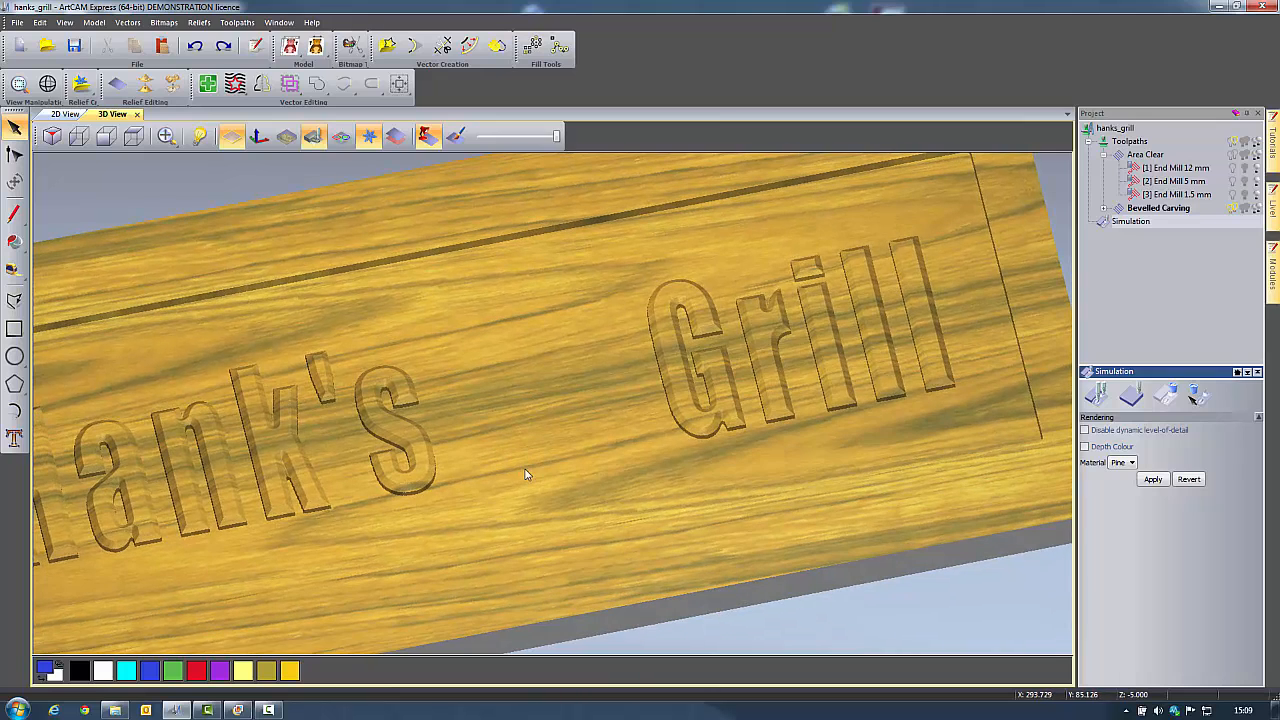
# Show the vectors in 3D and start a V-bit carving toolpath on the grill picture with a 5 mm start depth.
pyautogui.click(341, 136)
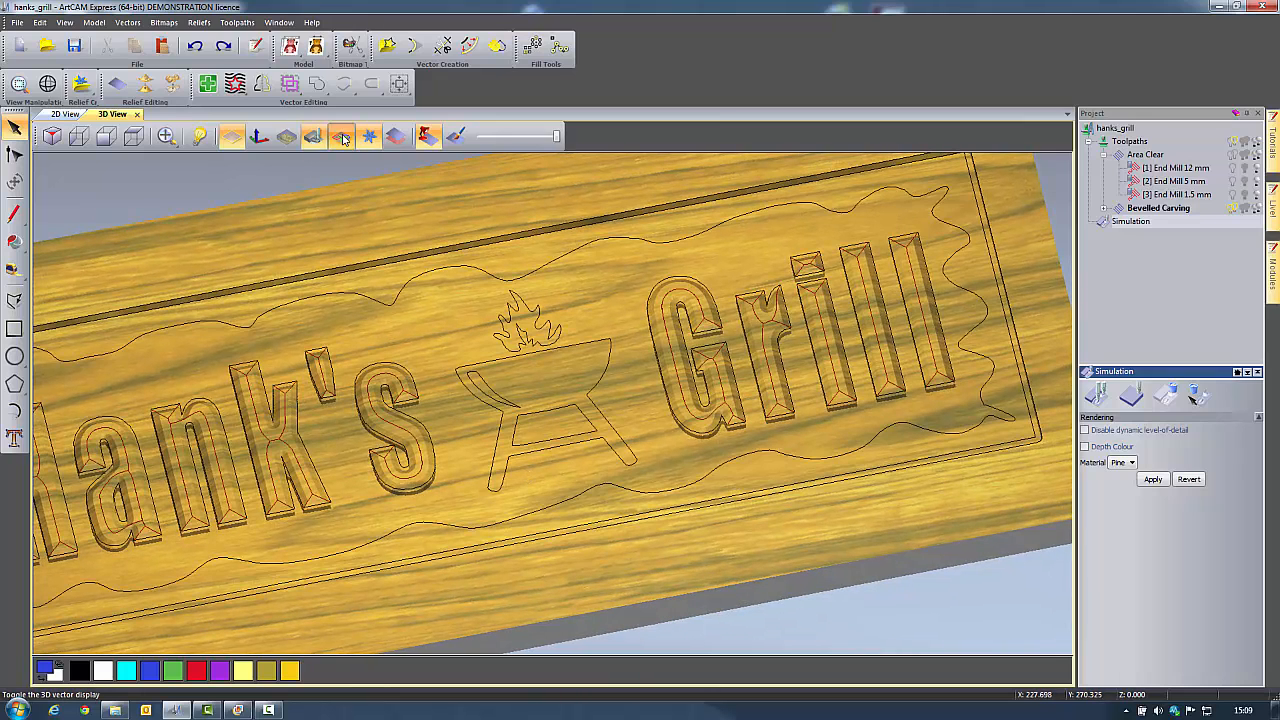
pyautogui.click(568, 352)
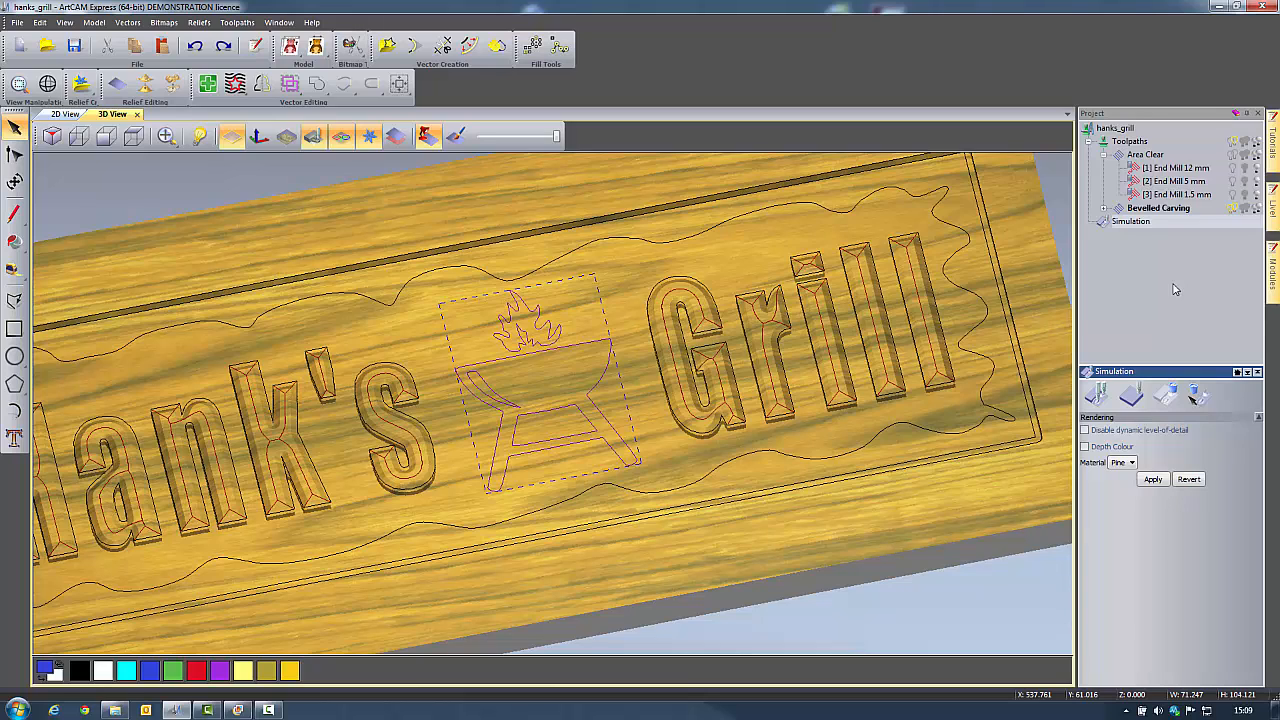
pyautogui.click(1129, 142)
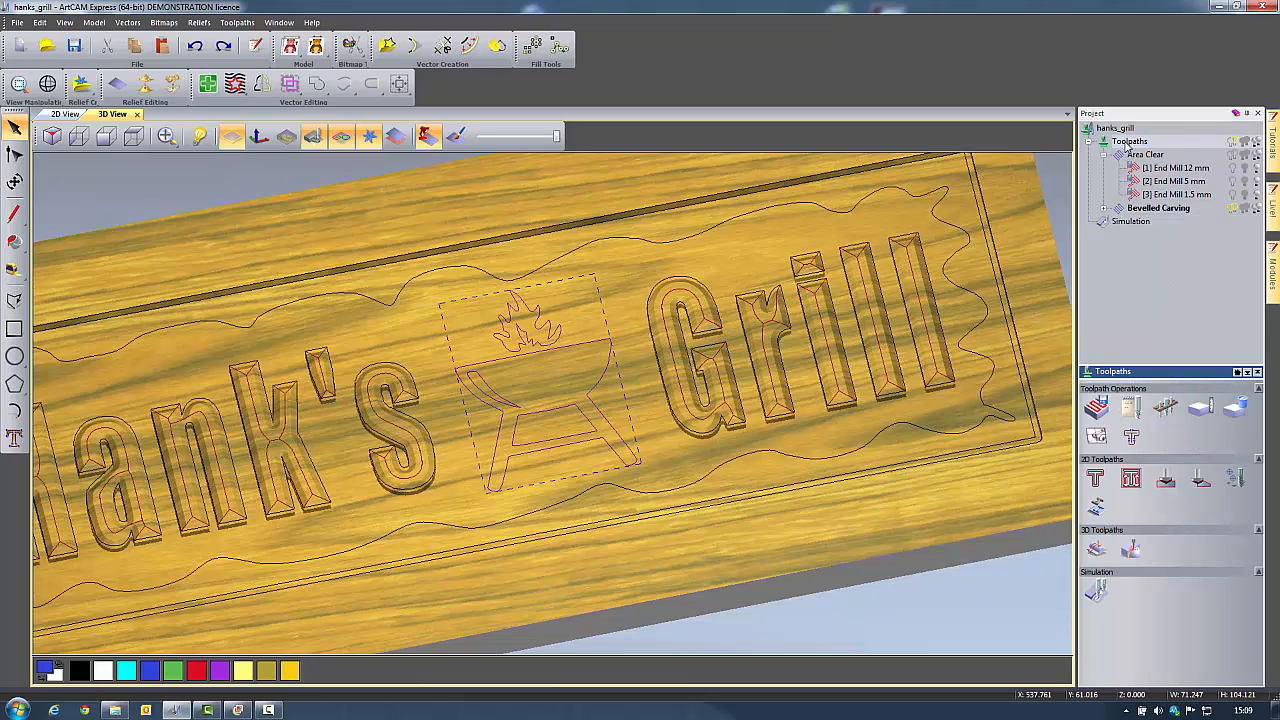
pyautogui.click(1165, 480)
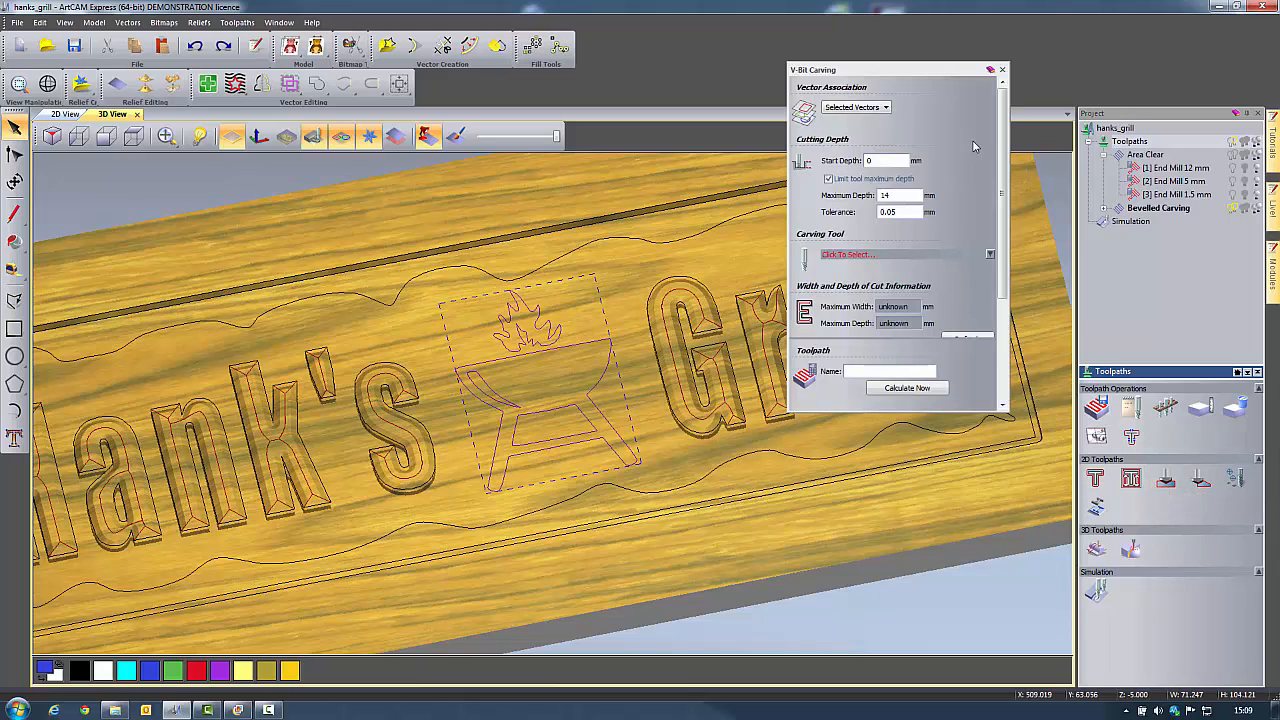
pyautogui.scroll(-1, 995, 137)
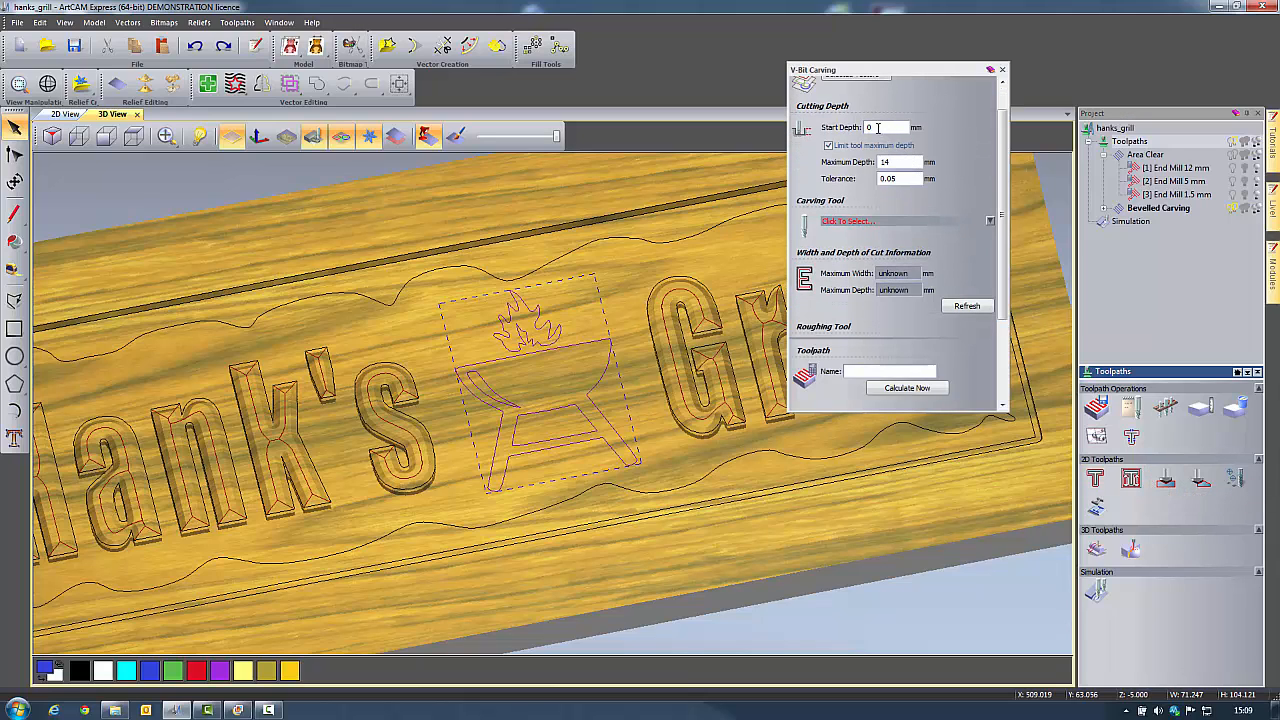
pyautogui.write('5')
pyautogui.moveTo(512, 350); pyautogui.dragTo(530, 262, button='middle')
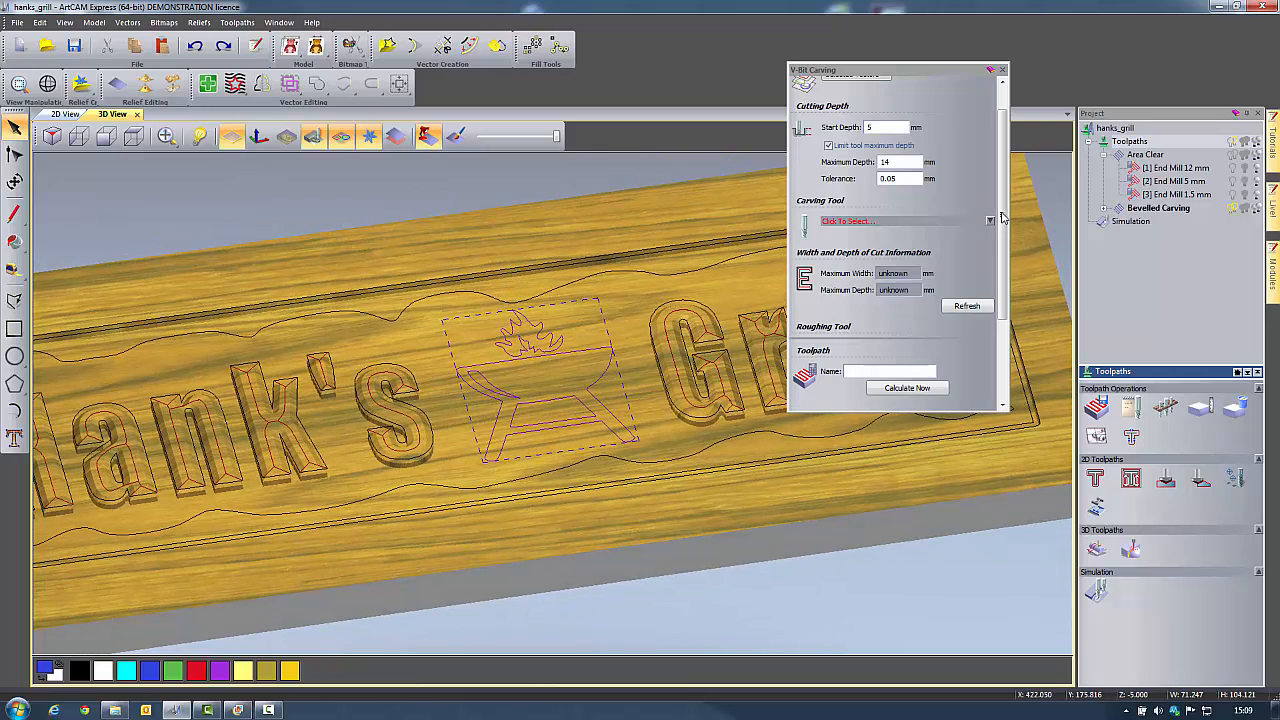
# Choose the V-Bit 32 mm 120 degree as the carving tool and calculate the grill picture's V-bit carving toolpath.
pyautogui.scroll(-1, 1003, 230)
pyautogui.scroll(-1, 1003, 230)
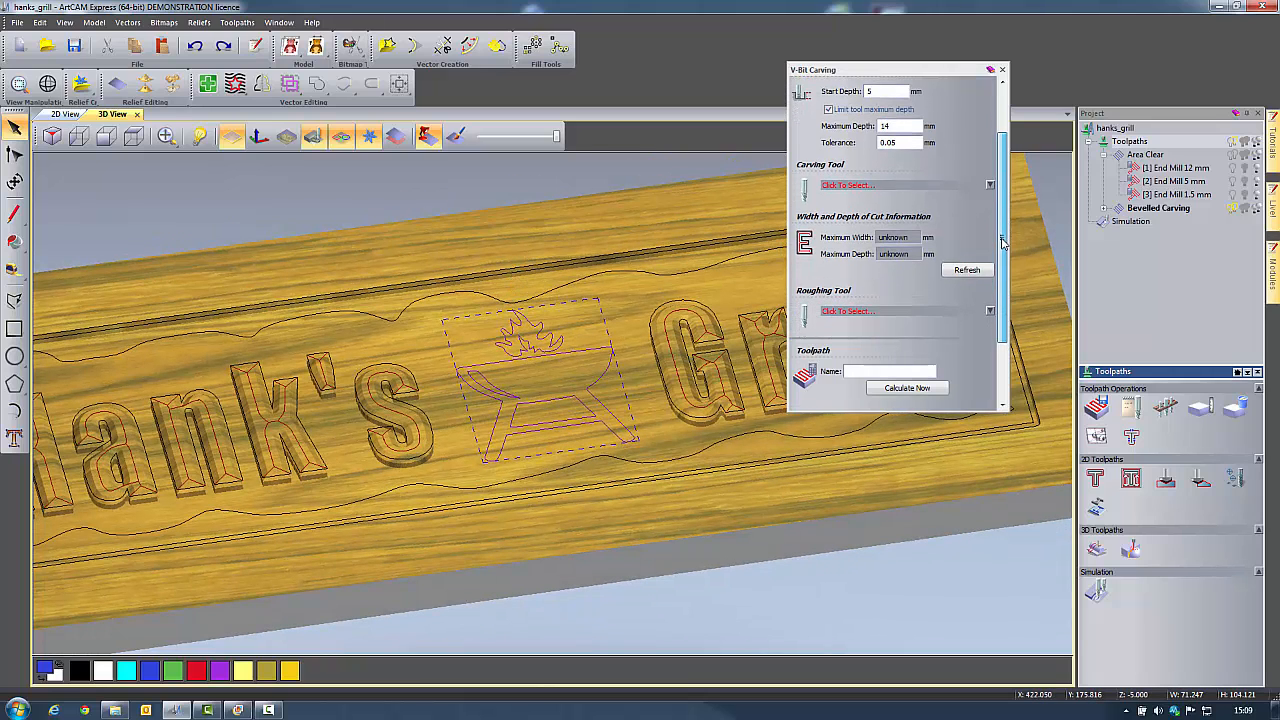
pyautogui.click(990, 182)
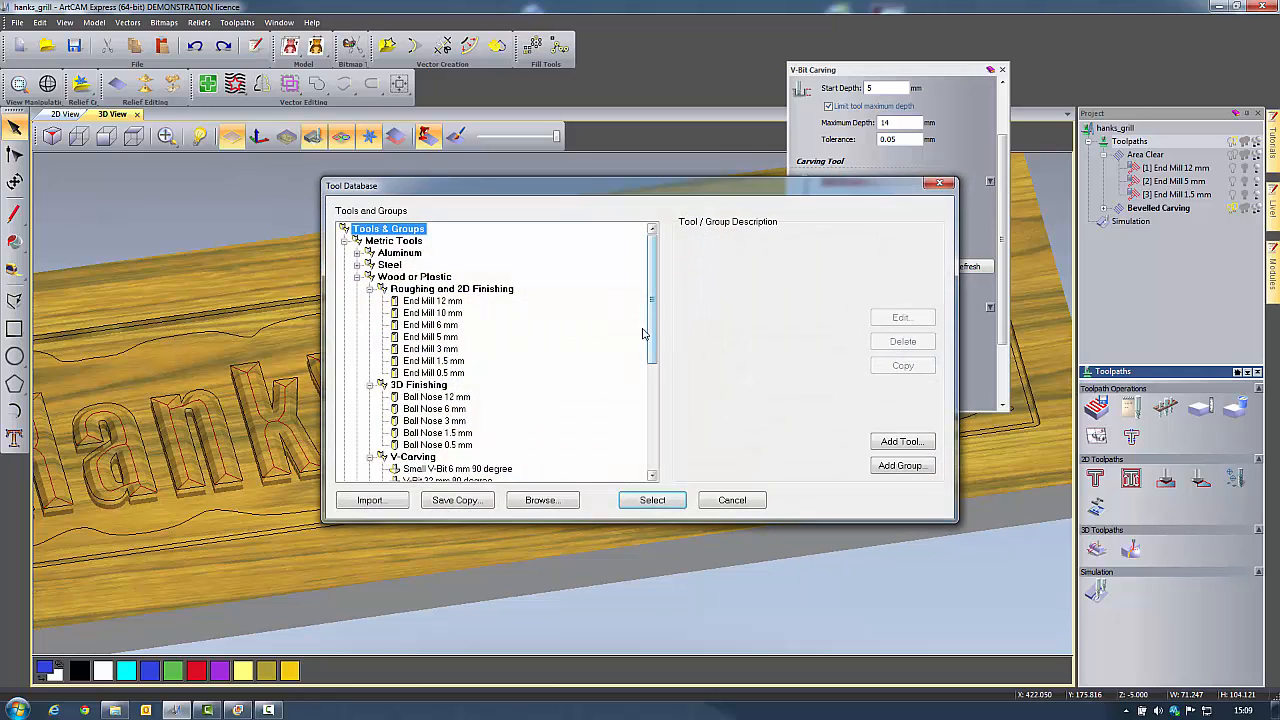
pyautogui.moveTo(648, 335); pyautogui.dragTo(648, 388)
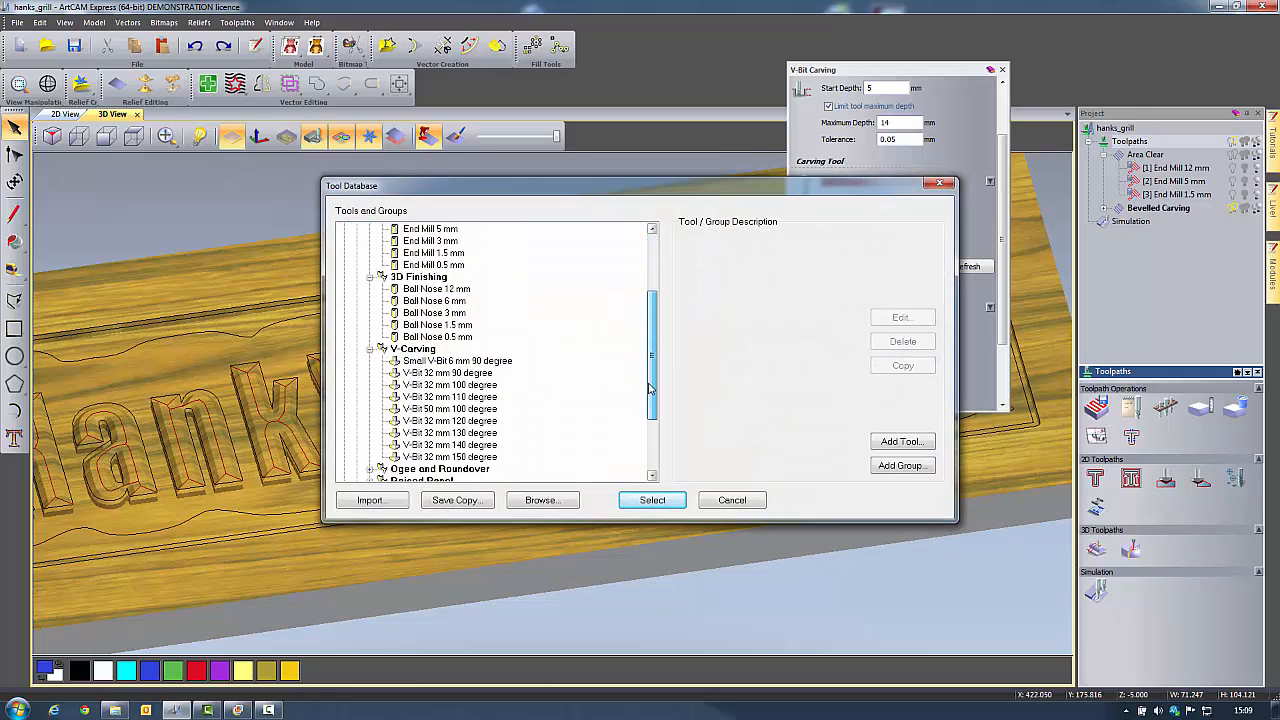
pyautogui.click(477, 421)
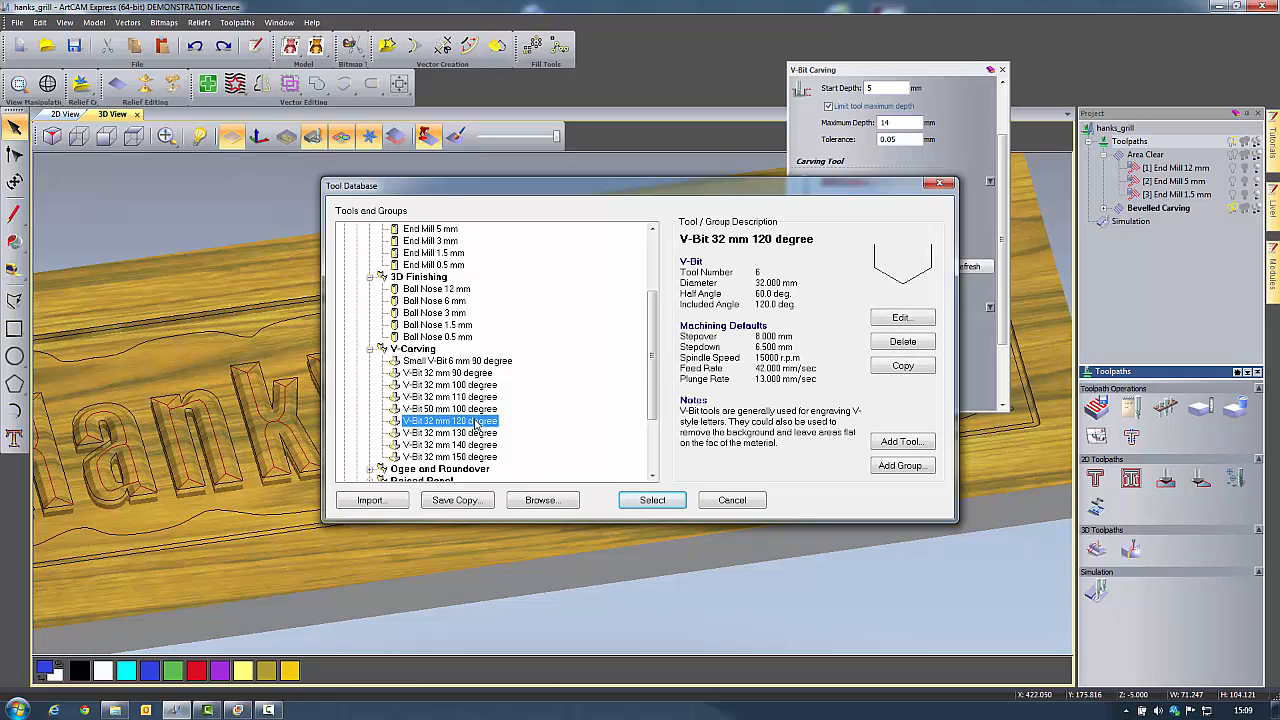
pyautogui.click(650, 500)
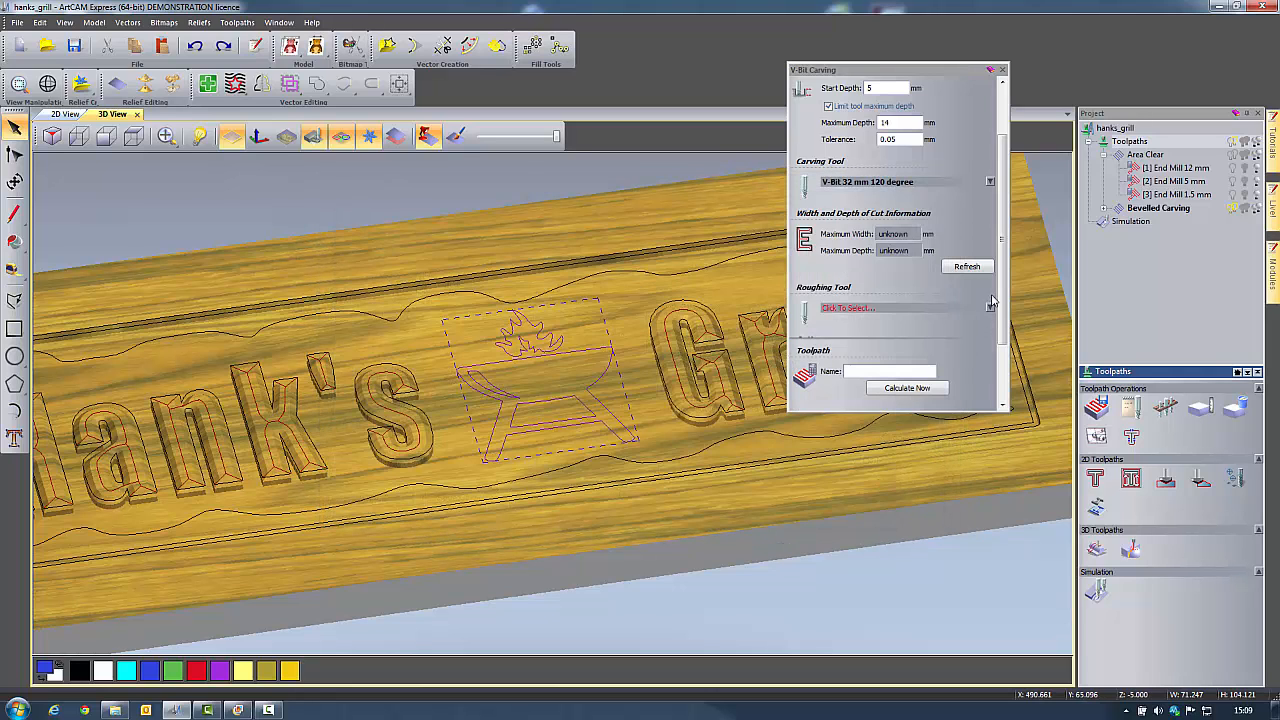
pyautogui.moveTo(1006, 294); pyautogui.dragTo(1003, 362)
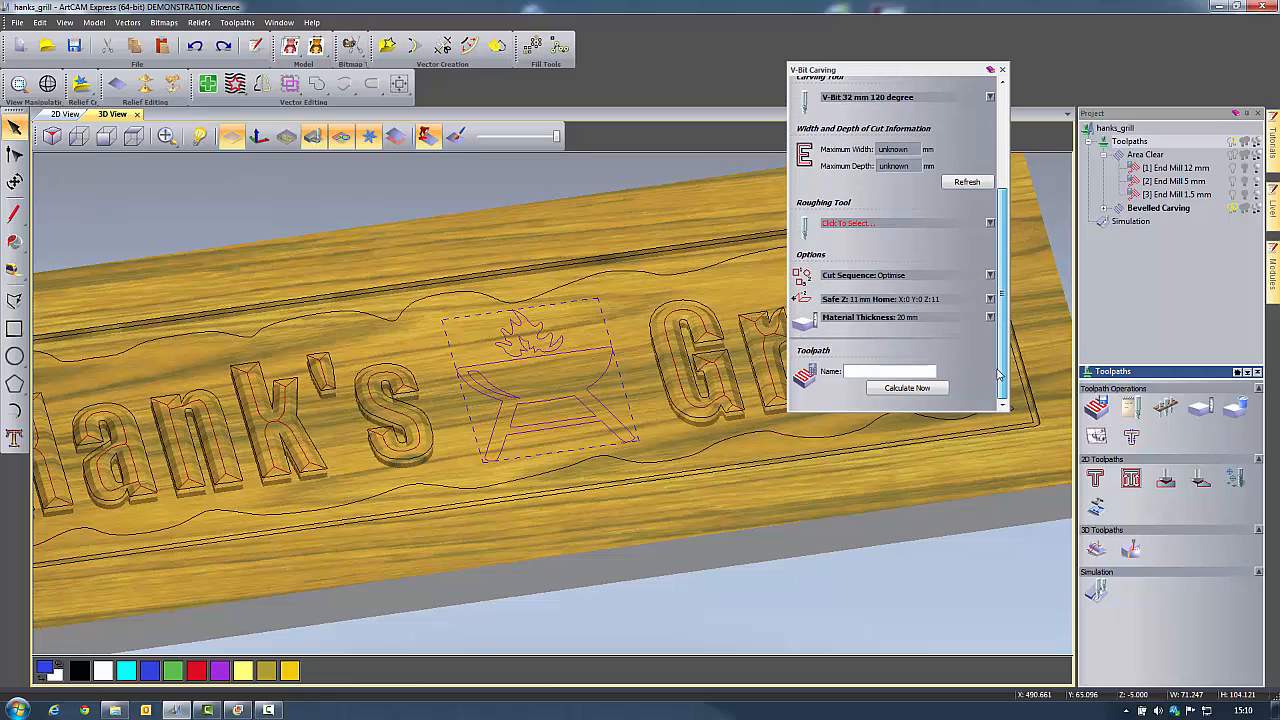
pyautogui.click(913, 393)
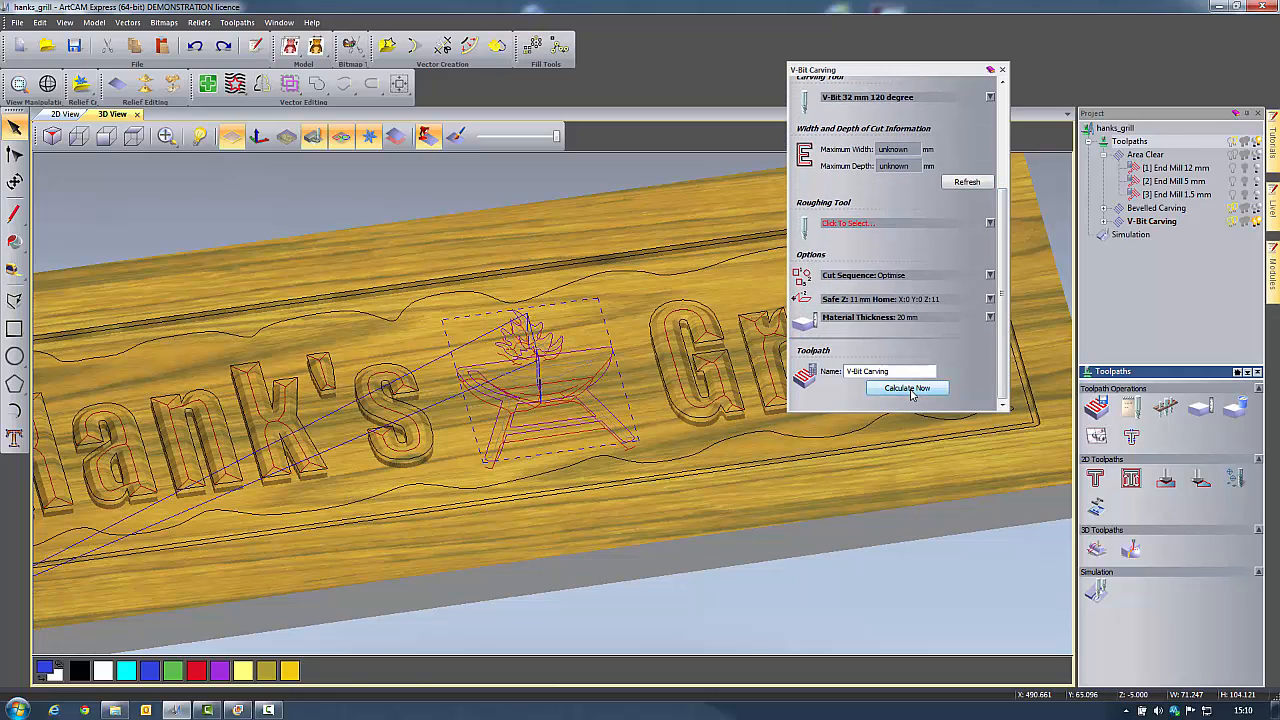
# Simulate the V-Bit Carving toolpath in the 3D view and inspect the carved grill picture from different angles.
pyautogui.click(1002, 69)
pyautogui.rightClick(1147, 222)
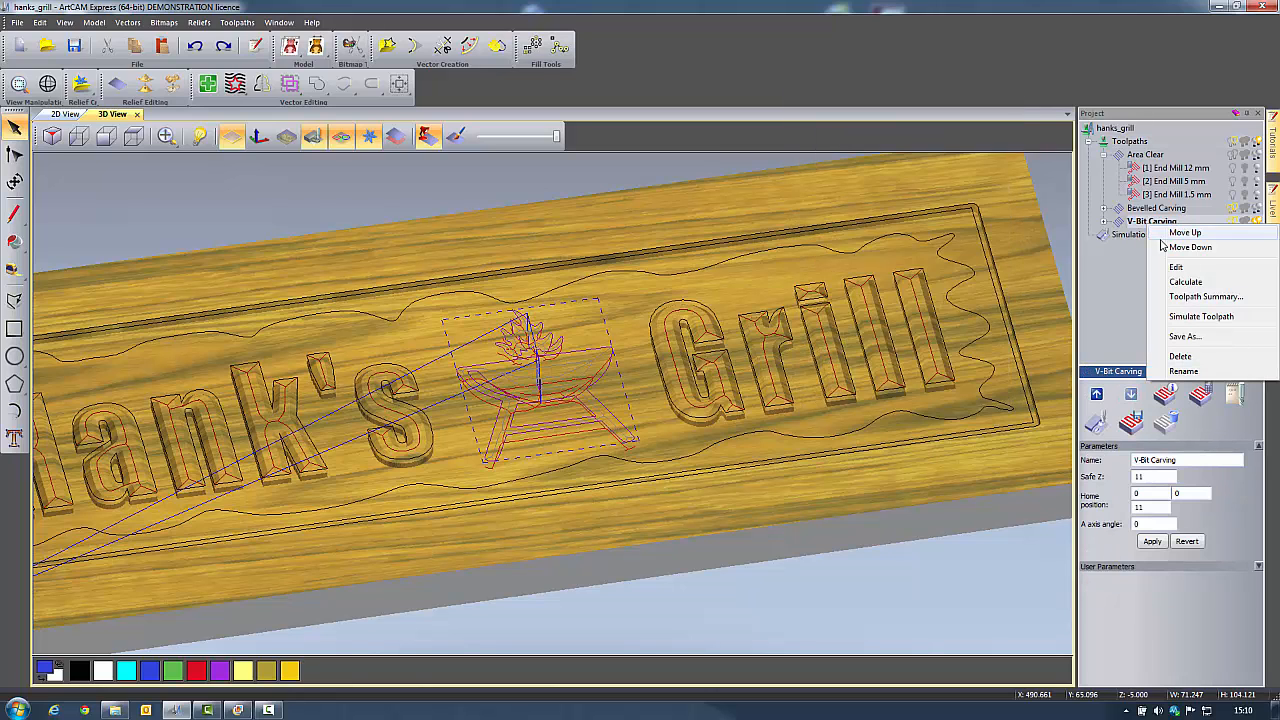
pyautogui.click(1200, 316)
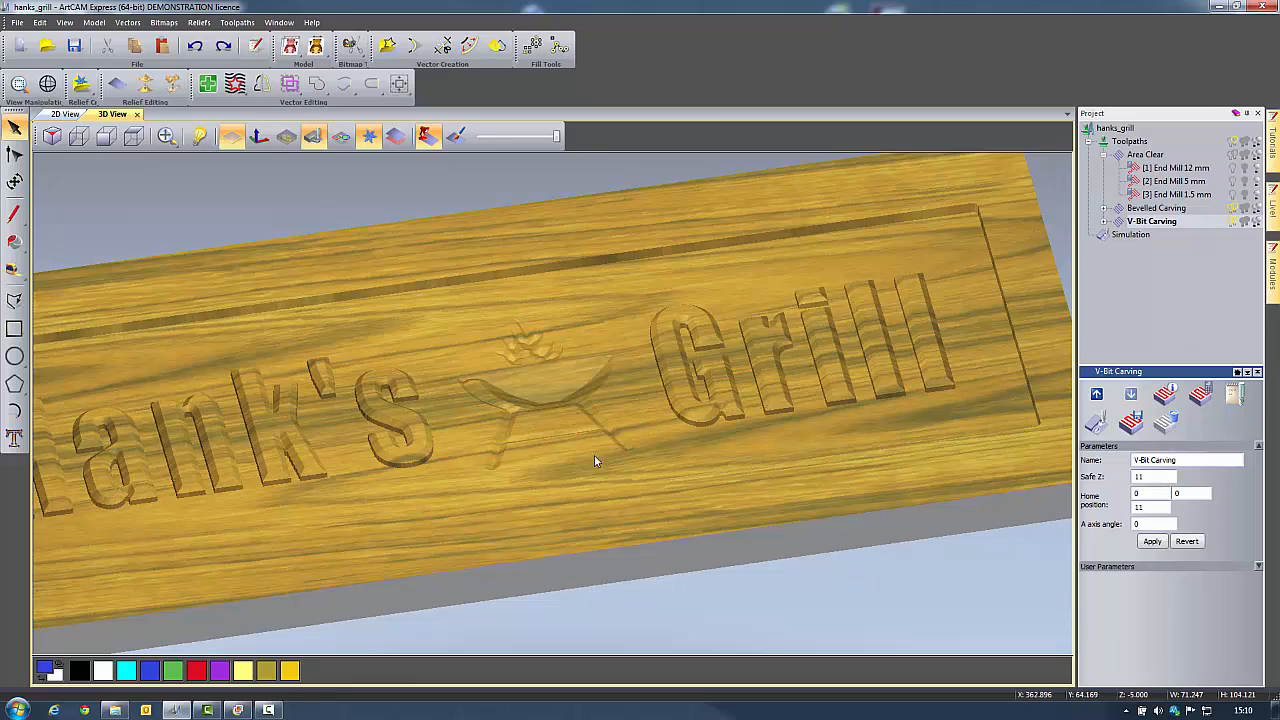
pyautogui.moveTo(594, 458); pyautogui.dragTo(532, 585)
pyautogui.moveTo(529, 452); pyautogui.dragTo(451, 371)
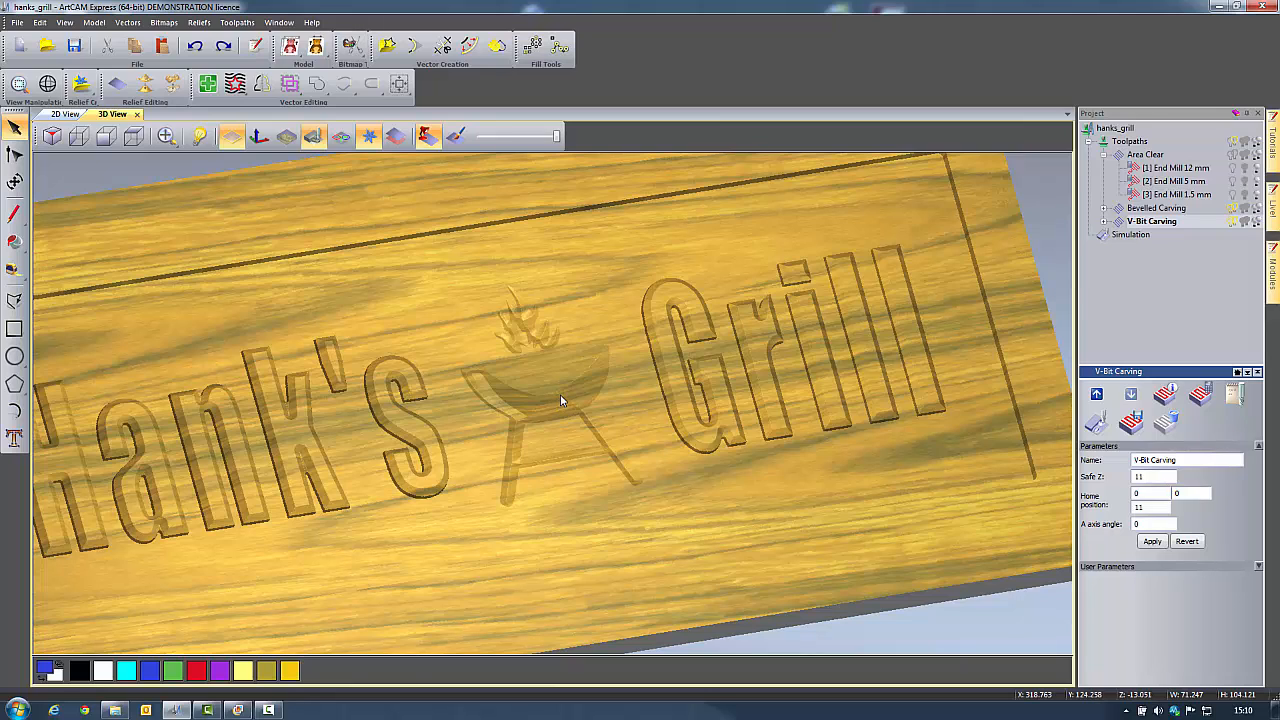
# Show the vectors in 3D and offset the wavy outline outwards by 4 mm with radiused corners, deleting the original vector.
pyautogui.click(341, 137)
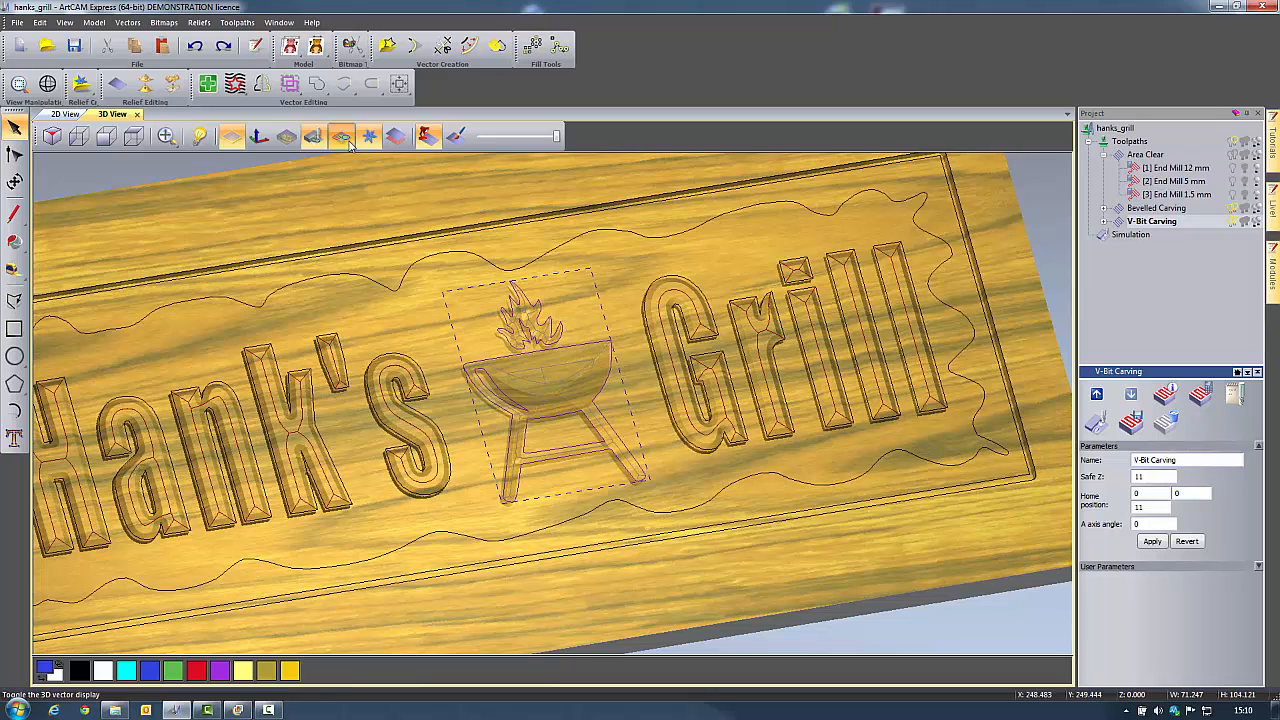
pyautogui.click(137, 139)
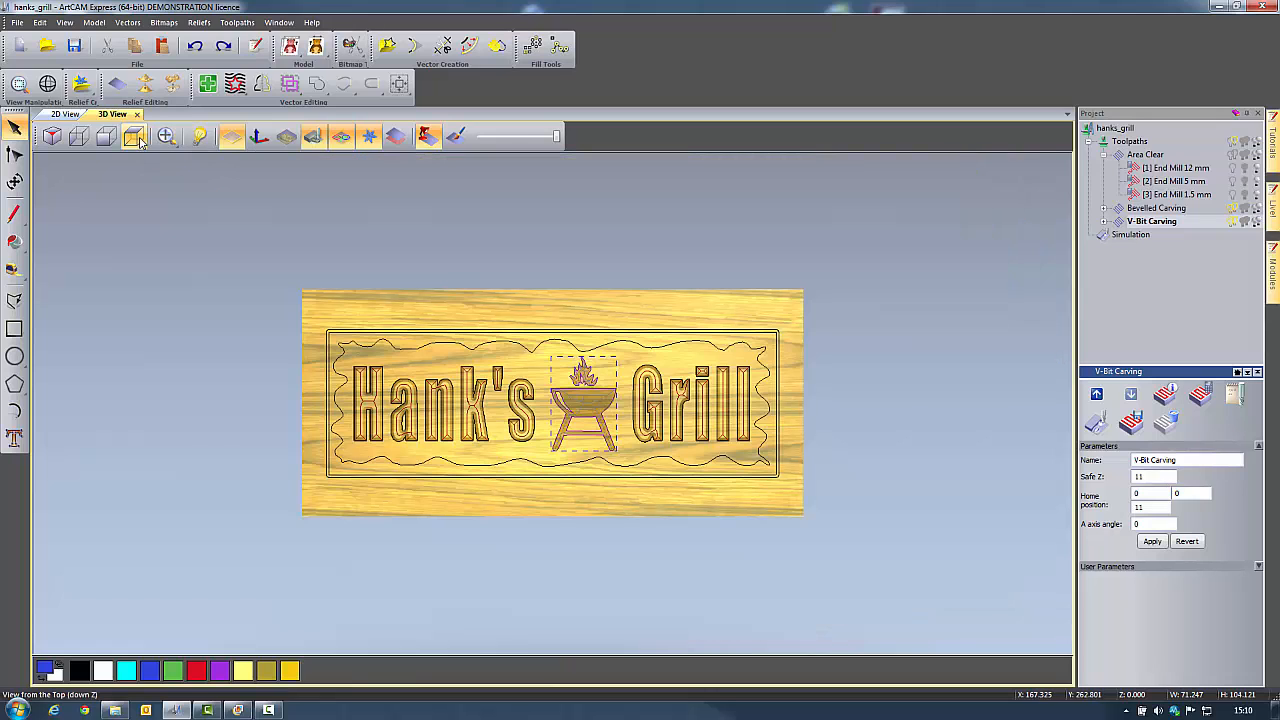
pyautogui.scroll(5, 634, 329)
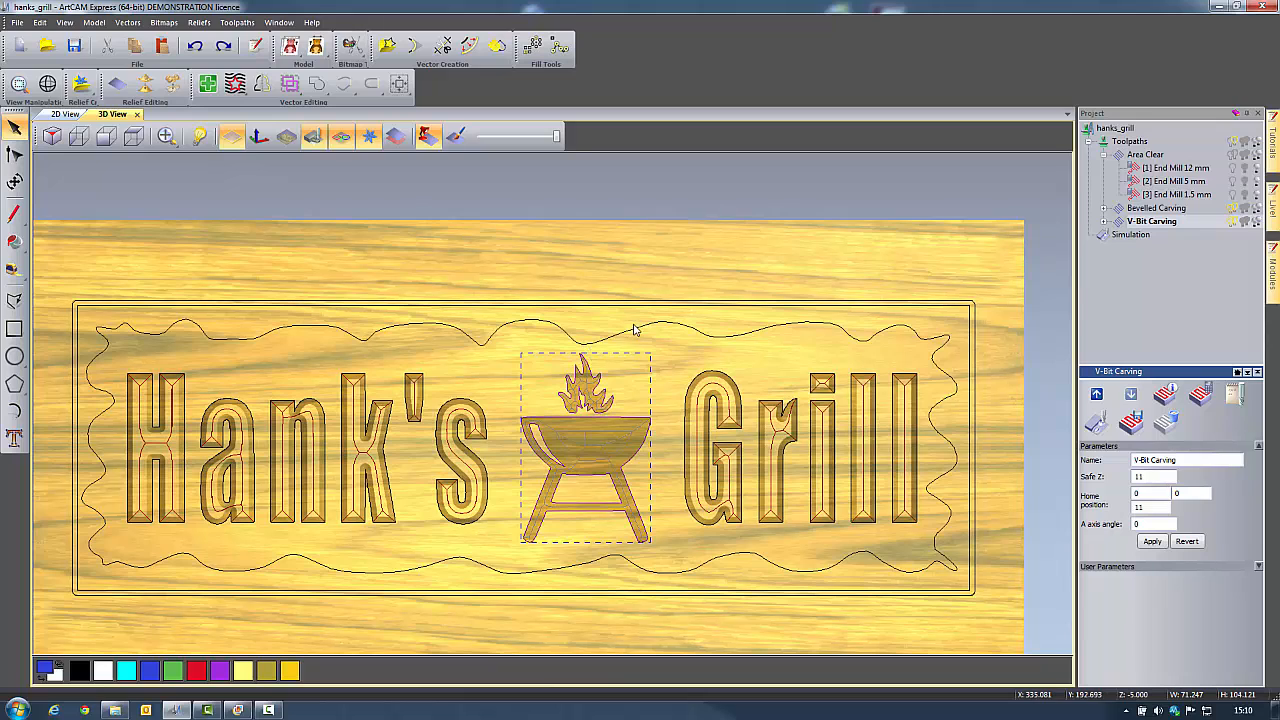
pyautogui.click(640, 330)
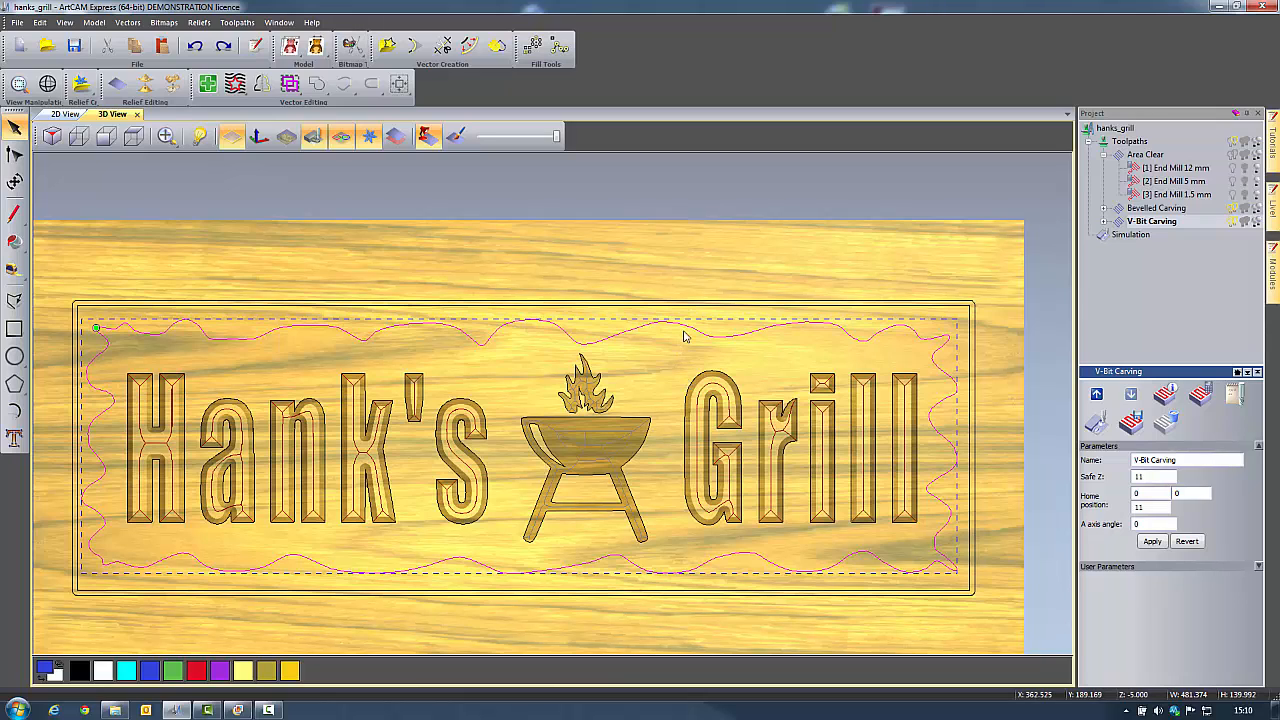
pyautogui.click(474, 46)
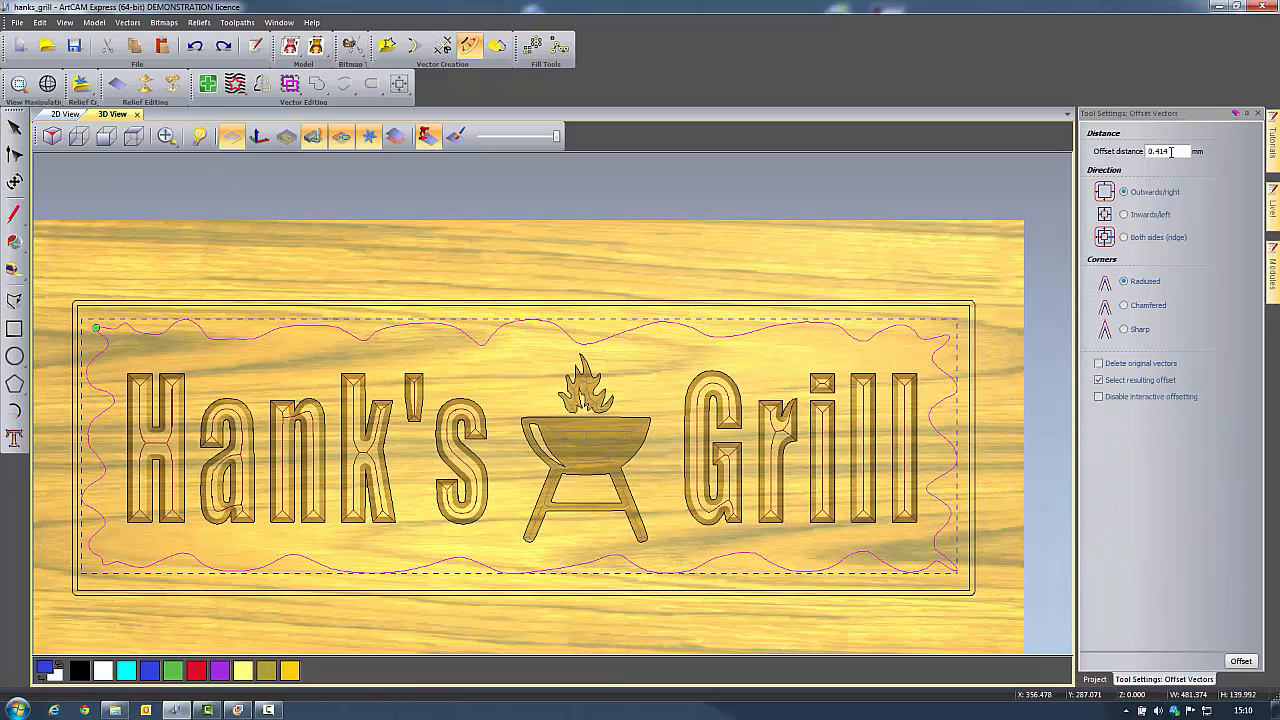
pyautogui.moveTo(1171, 151); pyautogui.dragTo(1093, 152)
pyautogui.write('4')
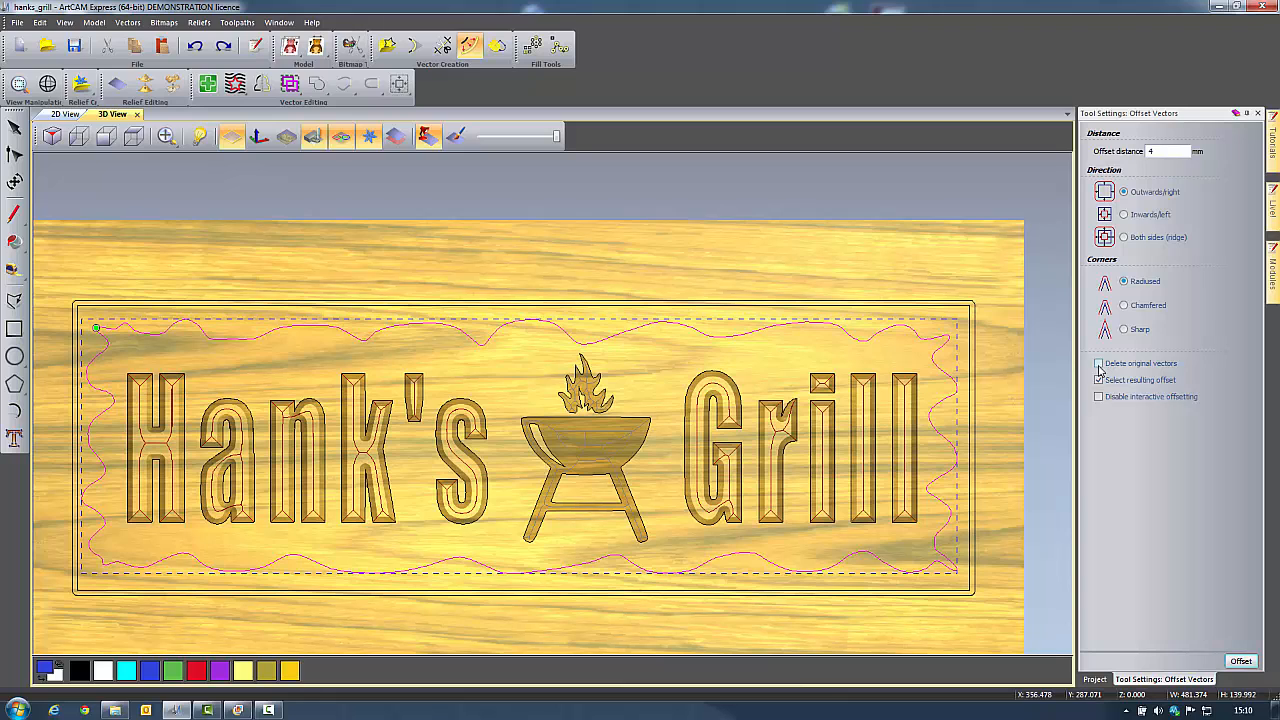
pyautogui.click(1241, 662)
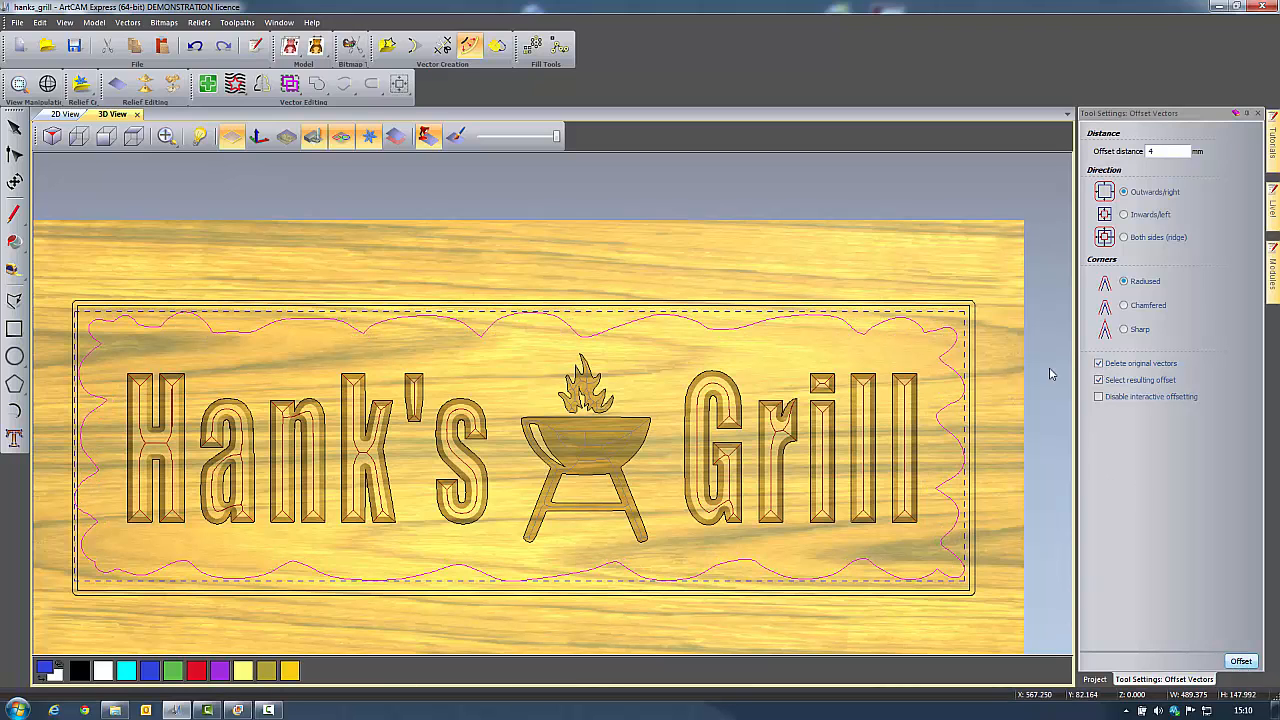
pyautogui.click(1257, 113)
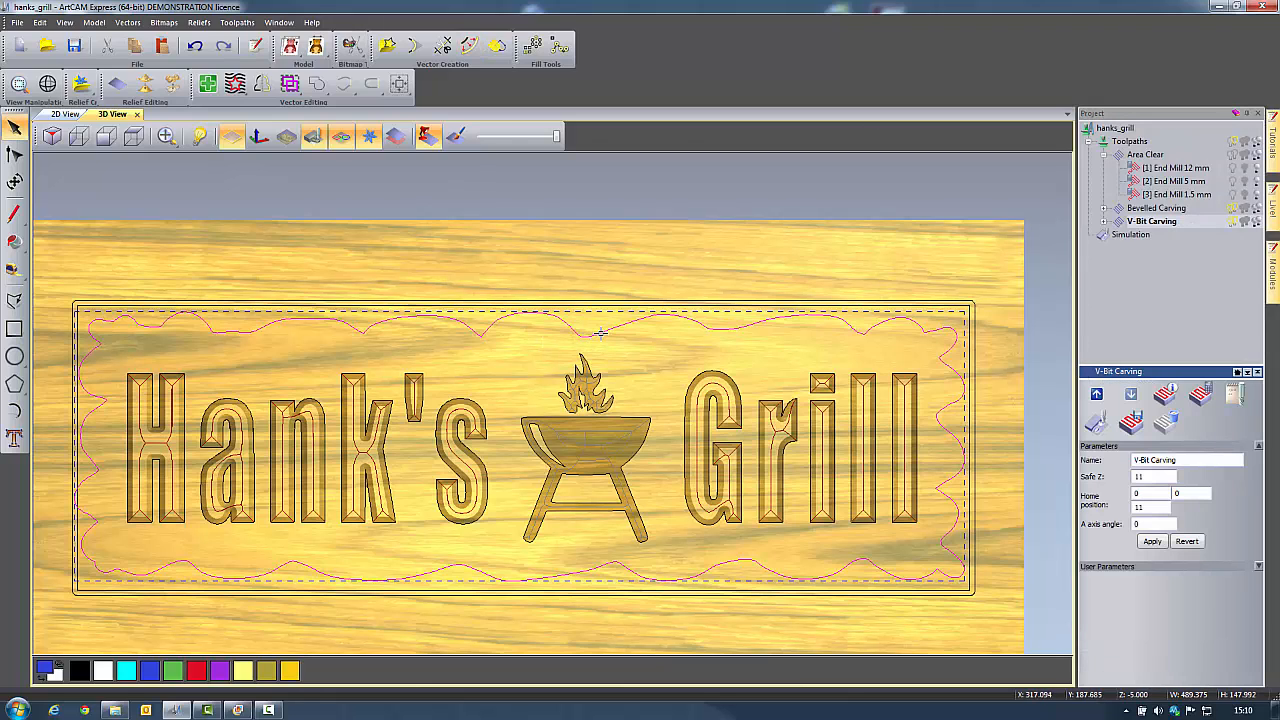
# Start an outside profile toolpath on the offset wavy outline with a 14 mm finish depth and the V-Bit 32 mm 120 degree tool.
pyautogui.click(1131, 142)
pyautogui.click(1096, 479)
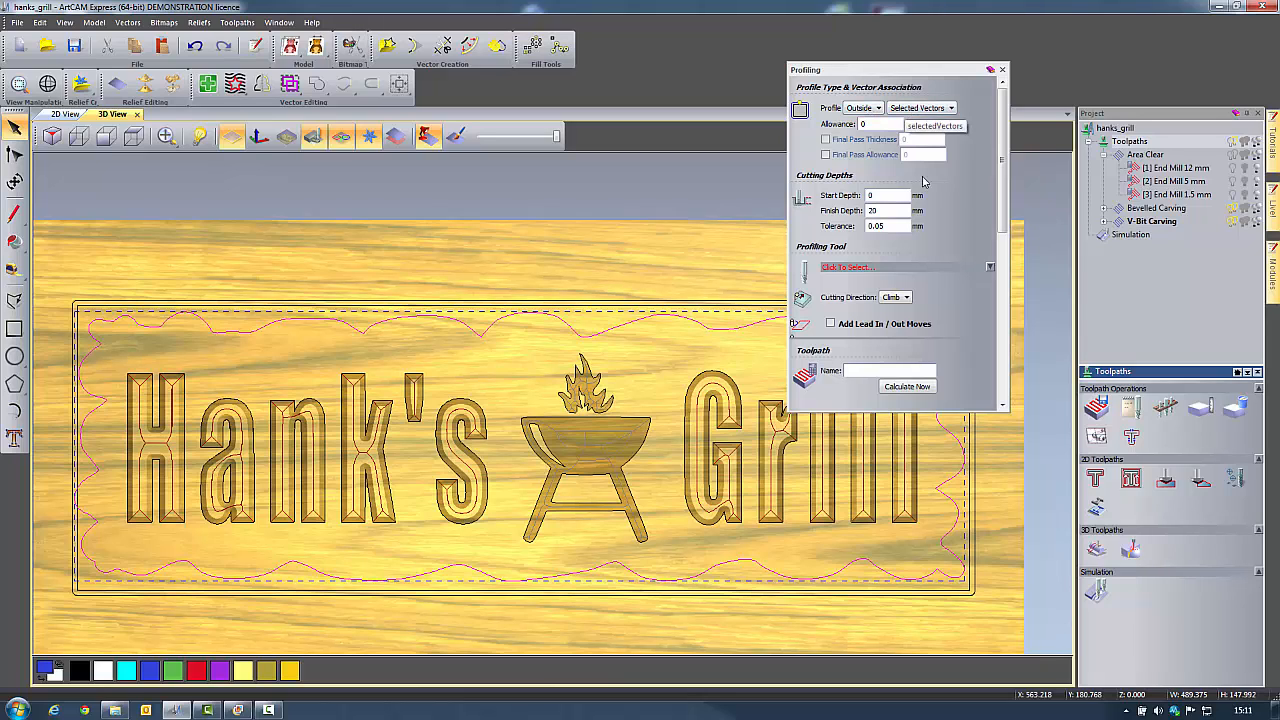
pyautogui.moveTo(883, 211); pyautogui.dragTo(859, 213)
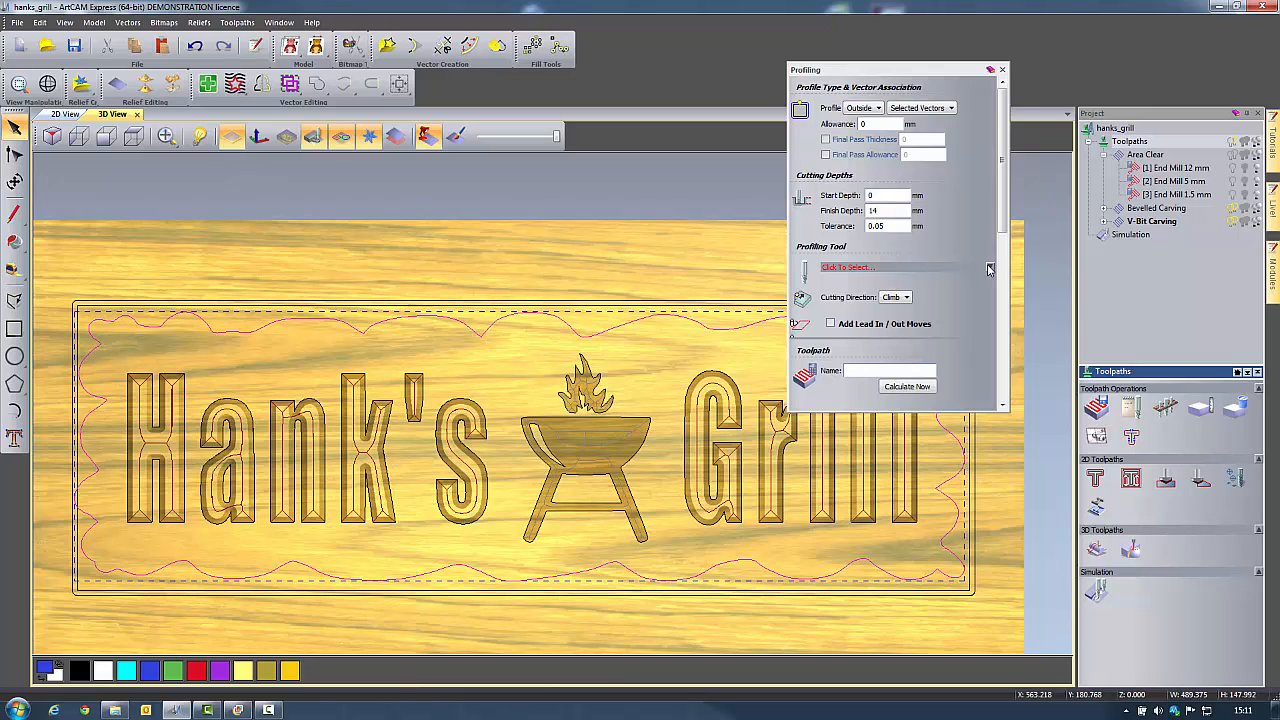
pyautogui.click(989, 269)
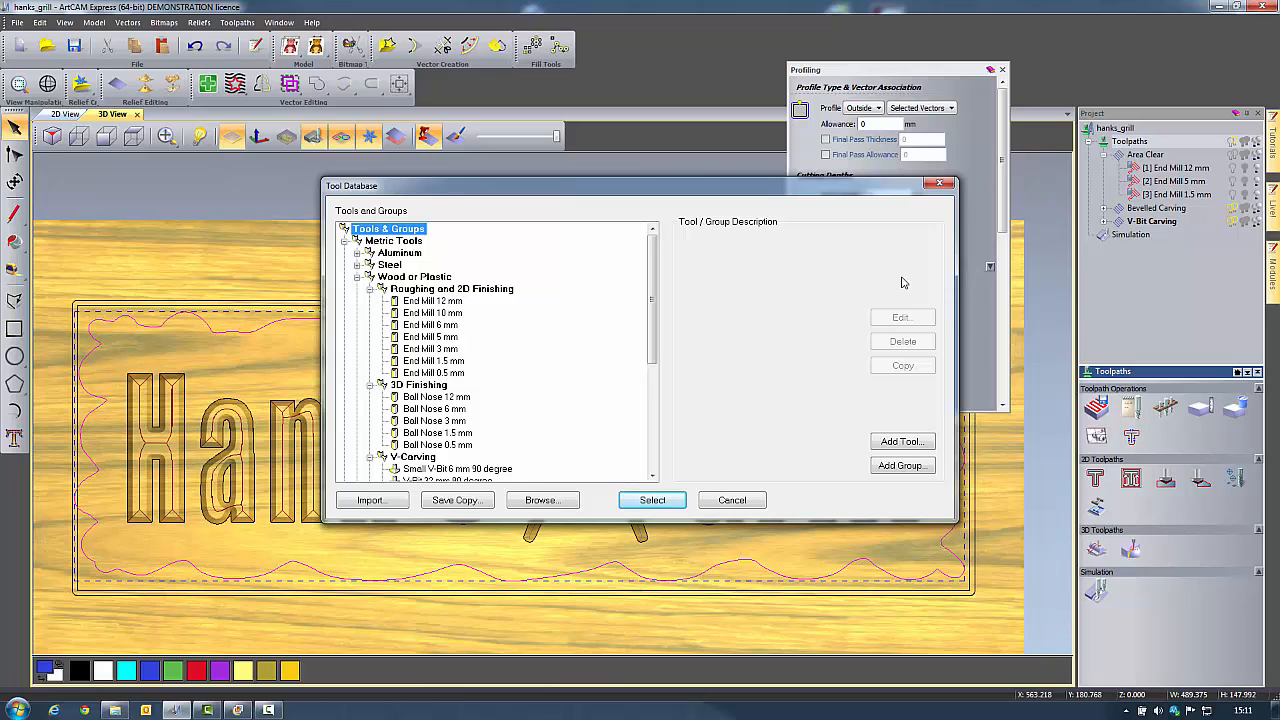
pyautogui.moveTo(651, 362); pyautogui.dragTo(651, 435)
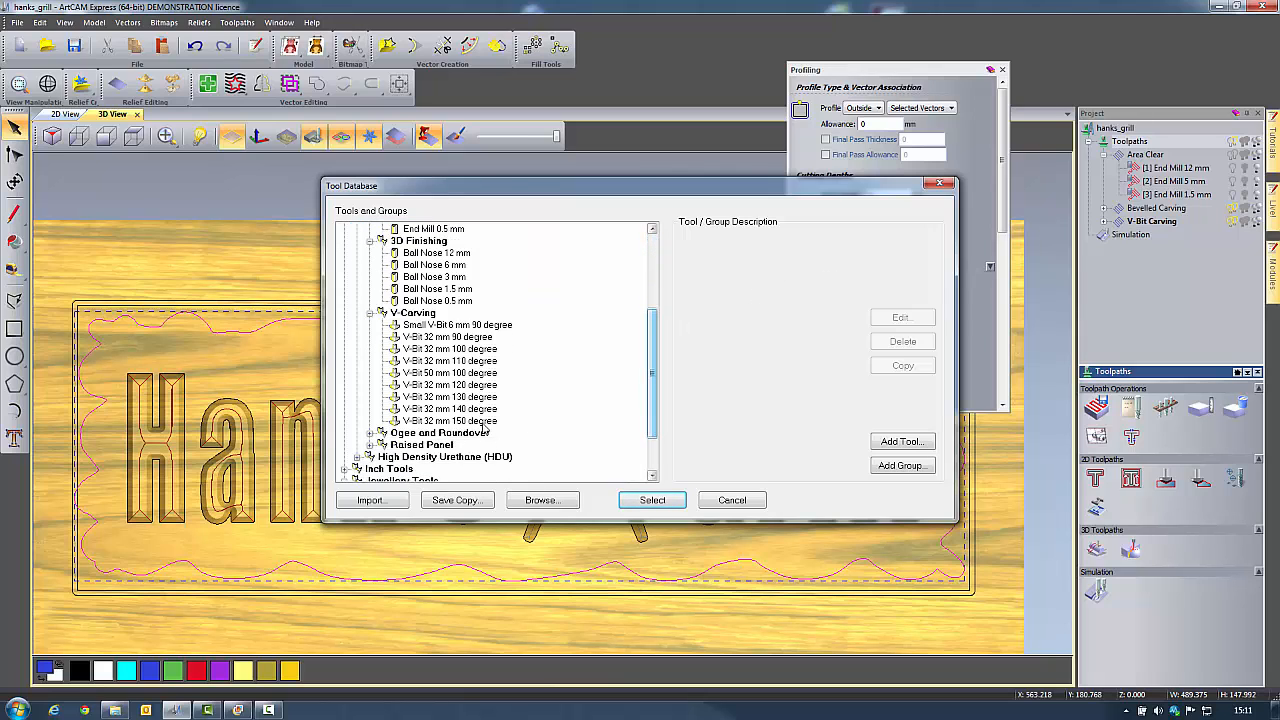
pyautogui.click(466, 385)
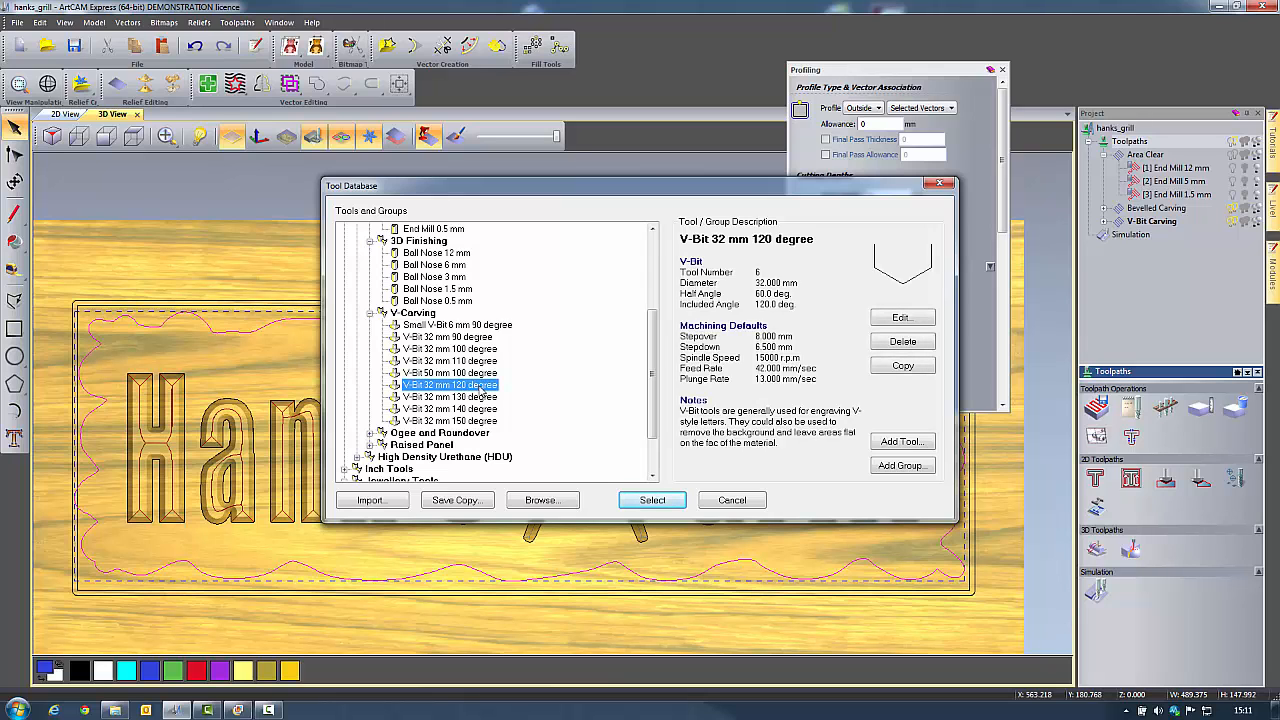
pyautogui.click(650, 501)
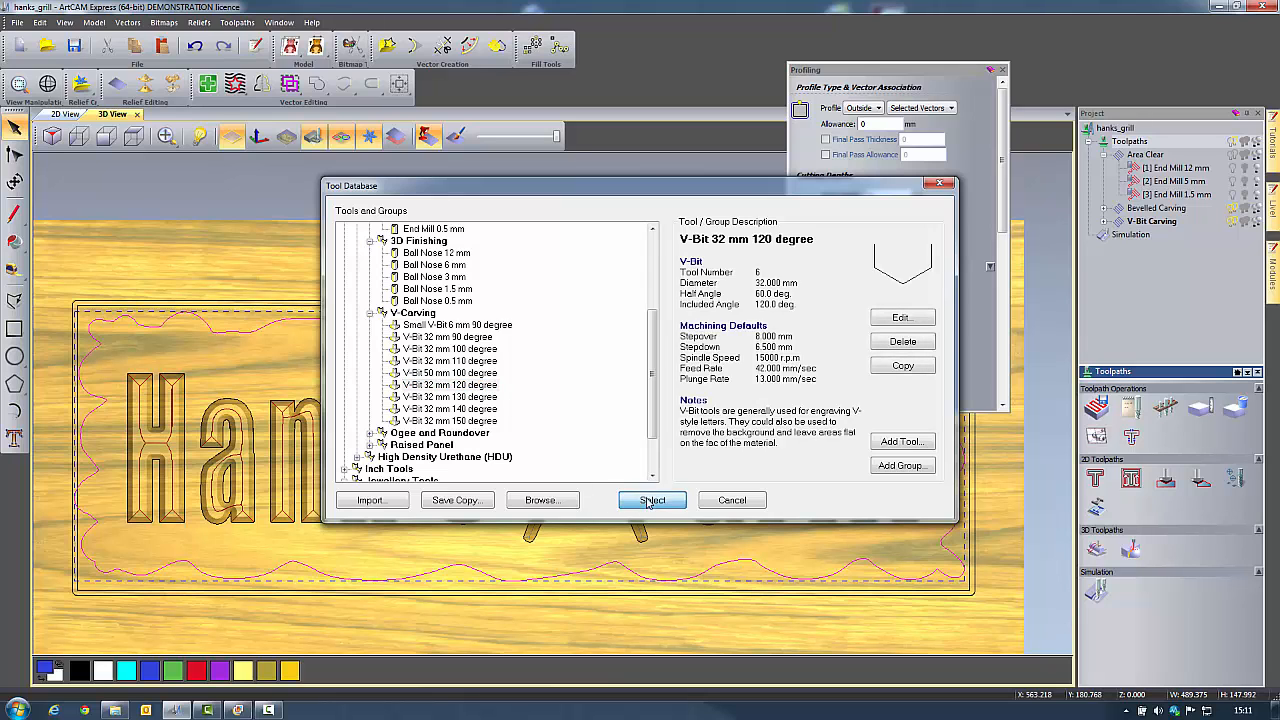
# Turn off bridges for the wavy outline's profile toolpath and calculate it.
pyautogui.moveTo(1007, 224); pyautogui.dragTo(1004, 296)
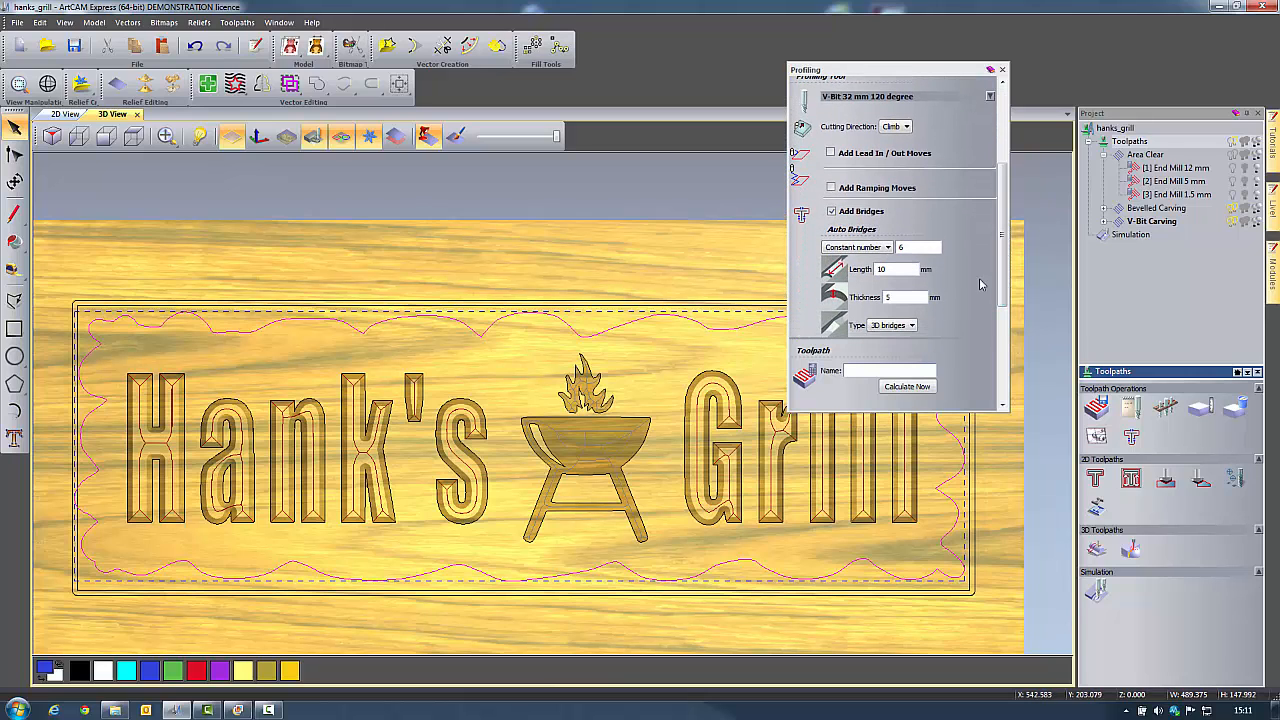
pyautogui.click(830, 214)
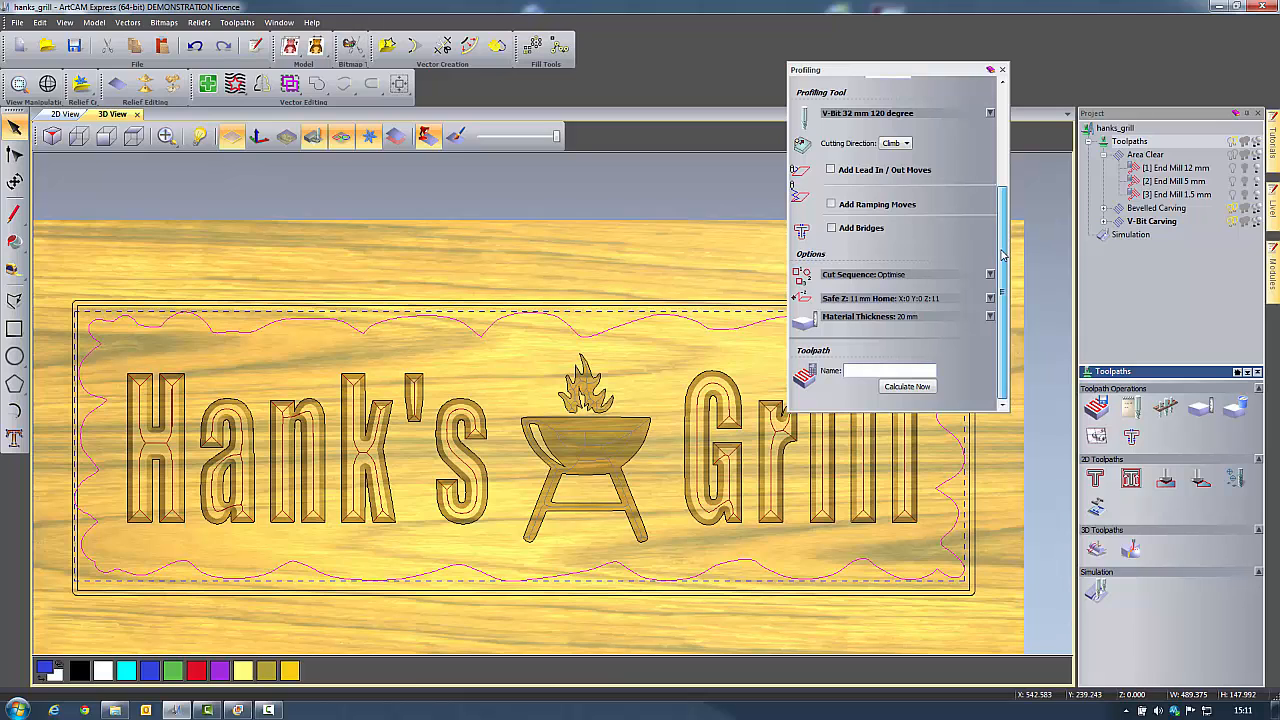
pyautogui.click(918, 387)
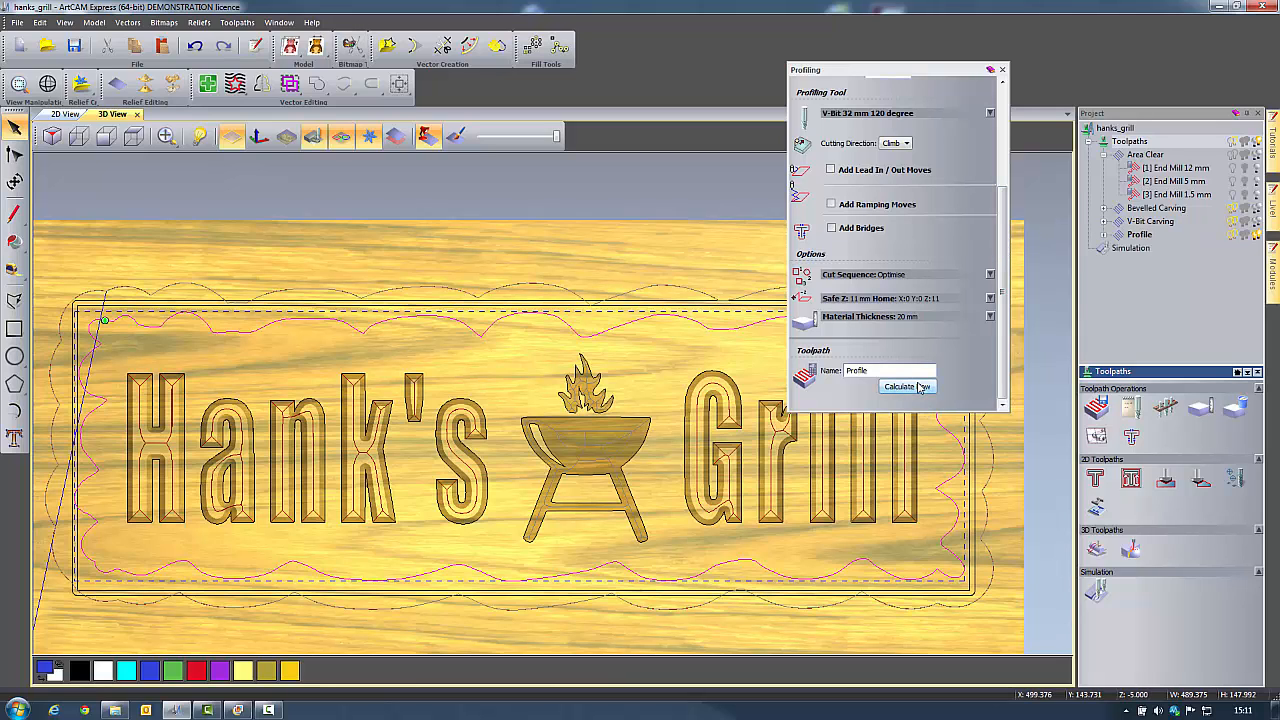
# Simulate the Profile toolpath and inspect the bevelled wavy edge around the sign in 3D.
pyautogui.click(1002, 70)
pyautogui.rightClick(1139, 236)
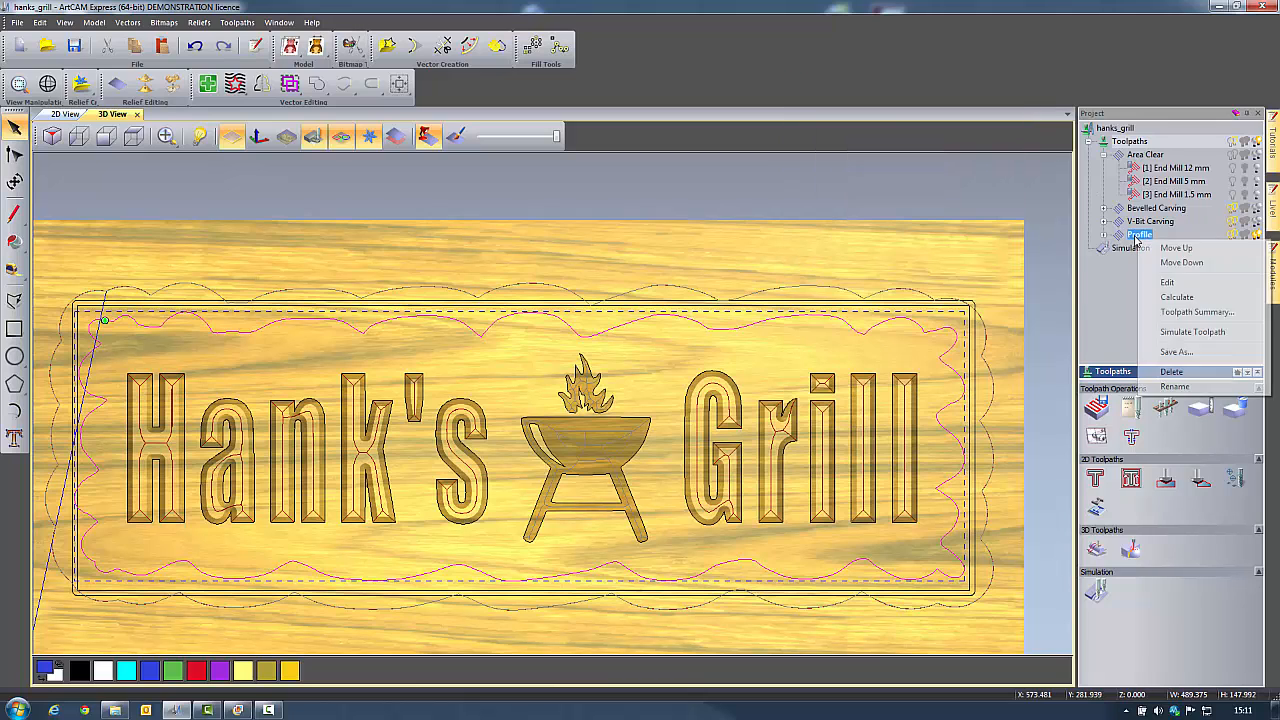
pyautogui.click(1205, 332)
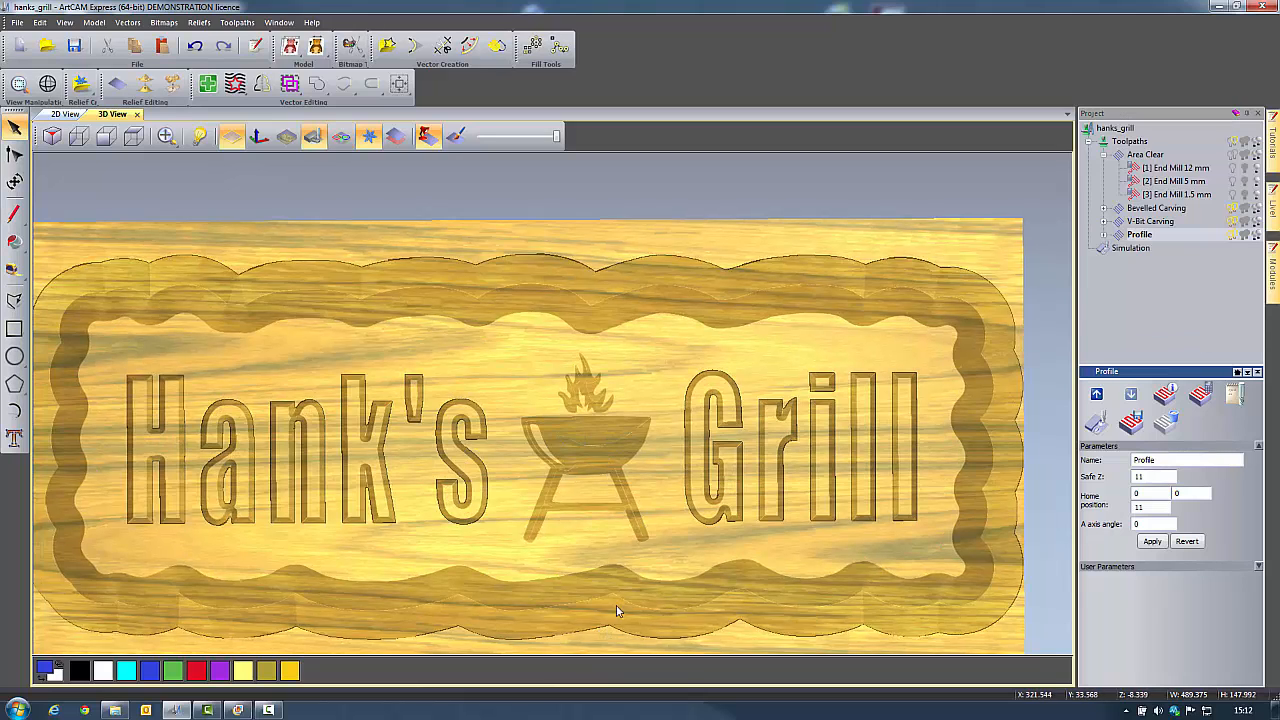
pyautogui.moveTo(616, 605); pyautogui.dragTo(608, 394)
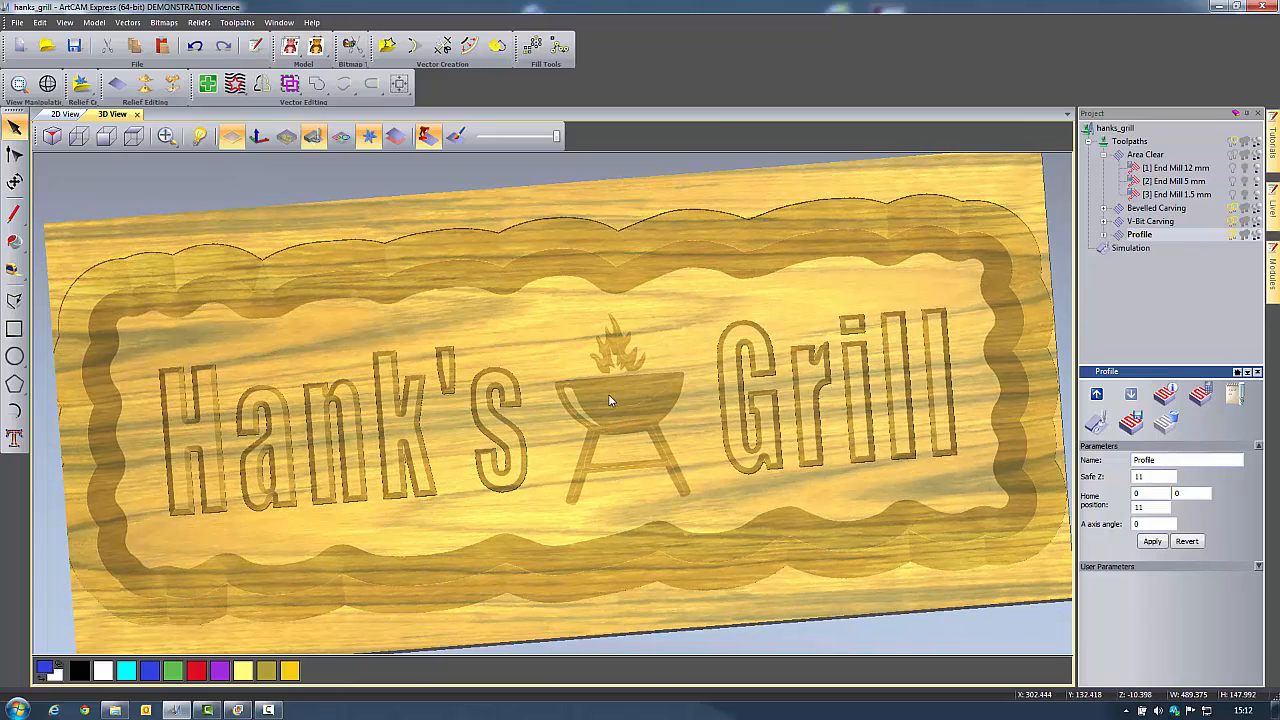
# Show the vectors in 3D and select the inner of the two rectangles bordering the sign.
pyautogui.click(341, 136)
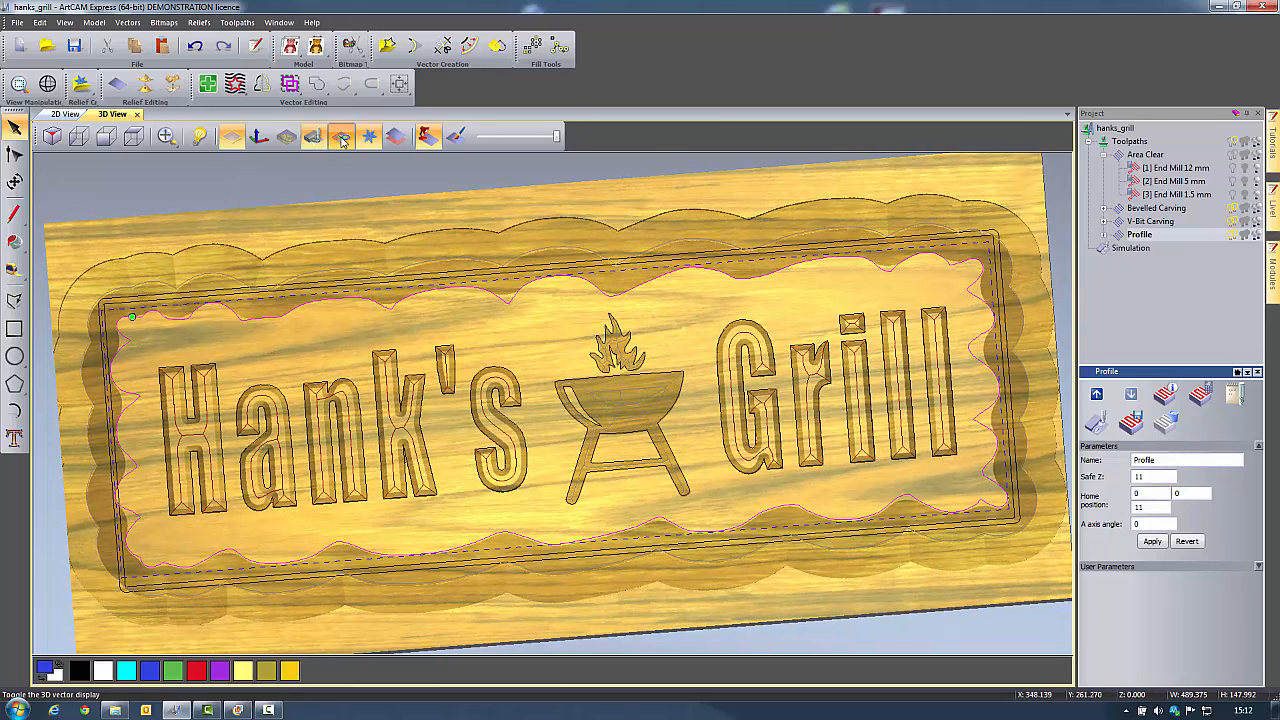
pyautogui.click(537, 272)
pyautogui.scroll(5, 541, 272)
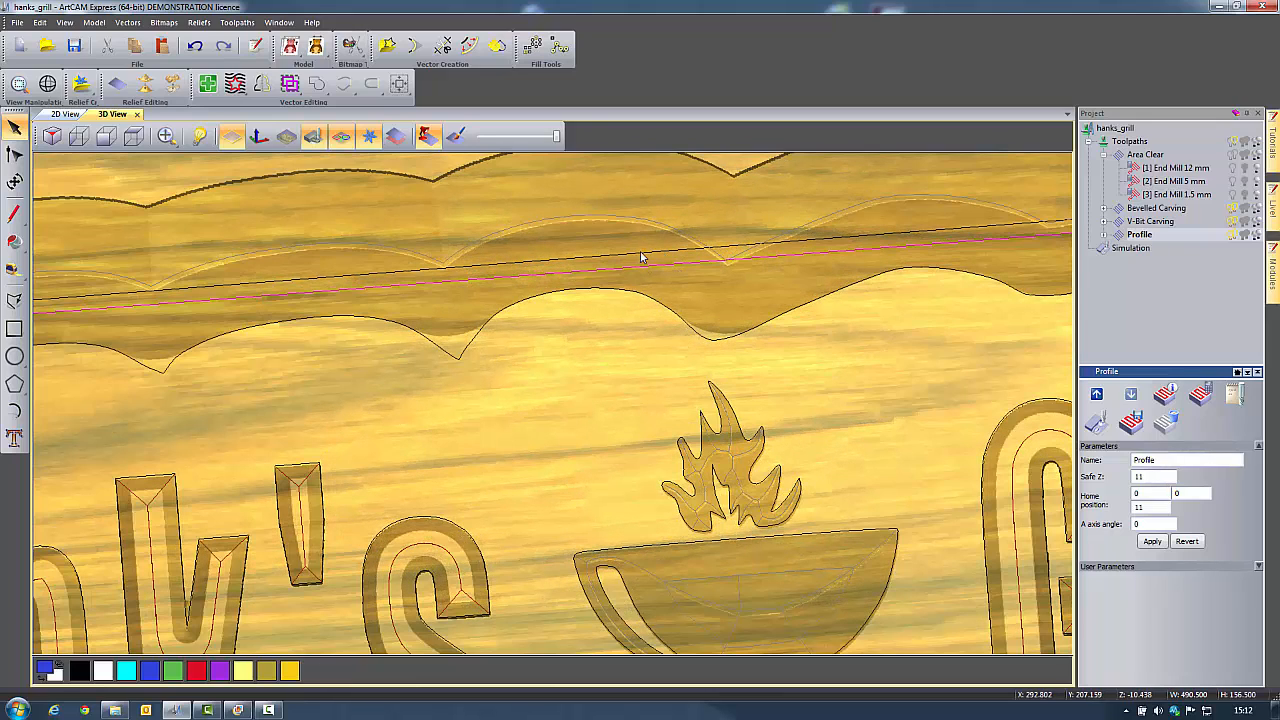
pyautogui.scroll(-6, 660, 362)
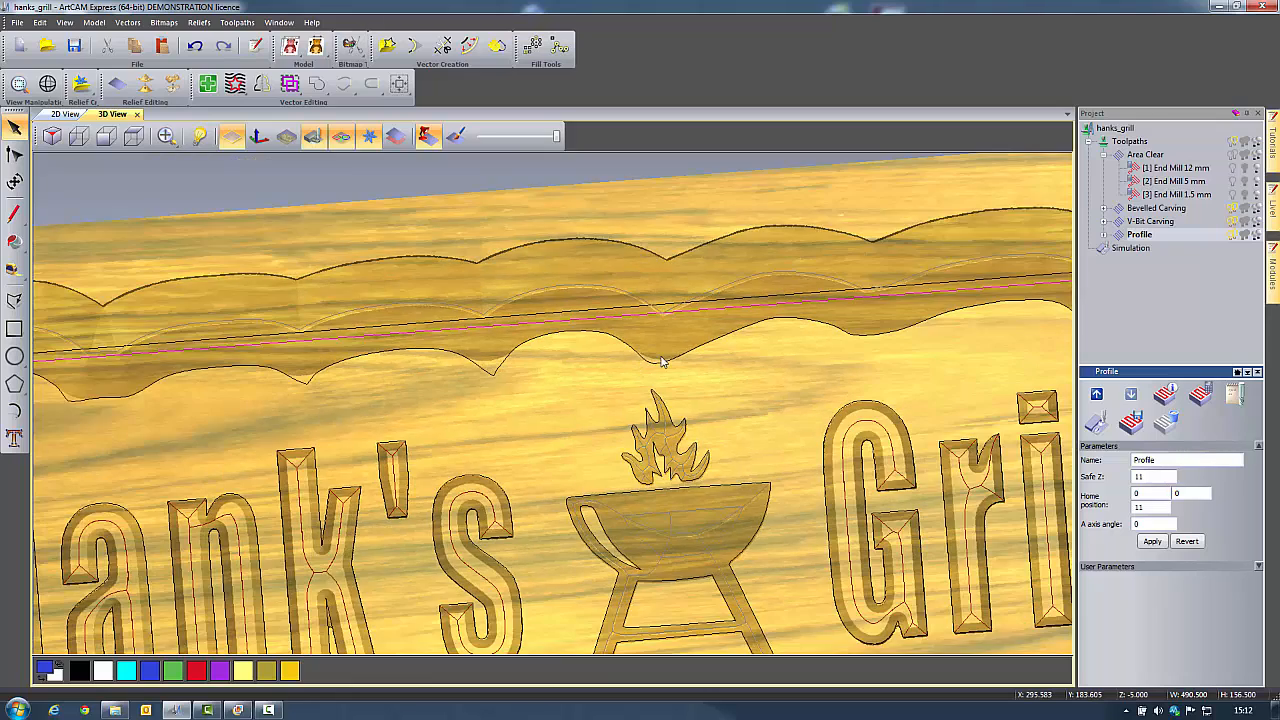
pyautogui.scroll(2, 445, 553)
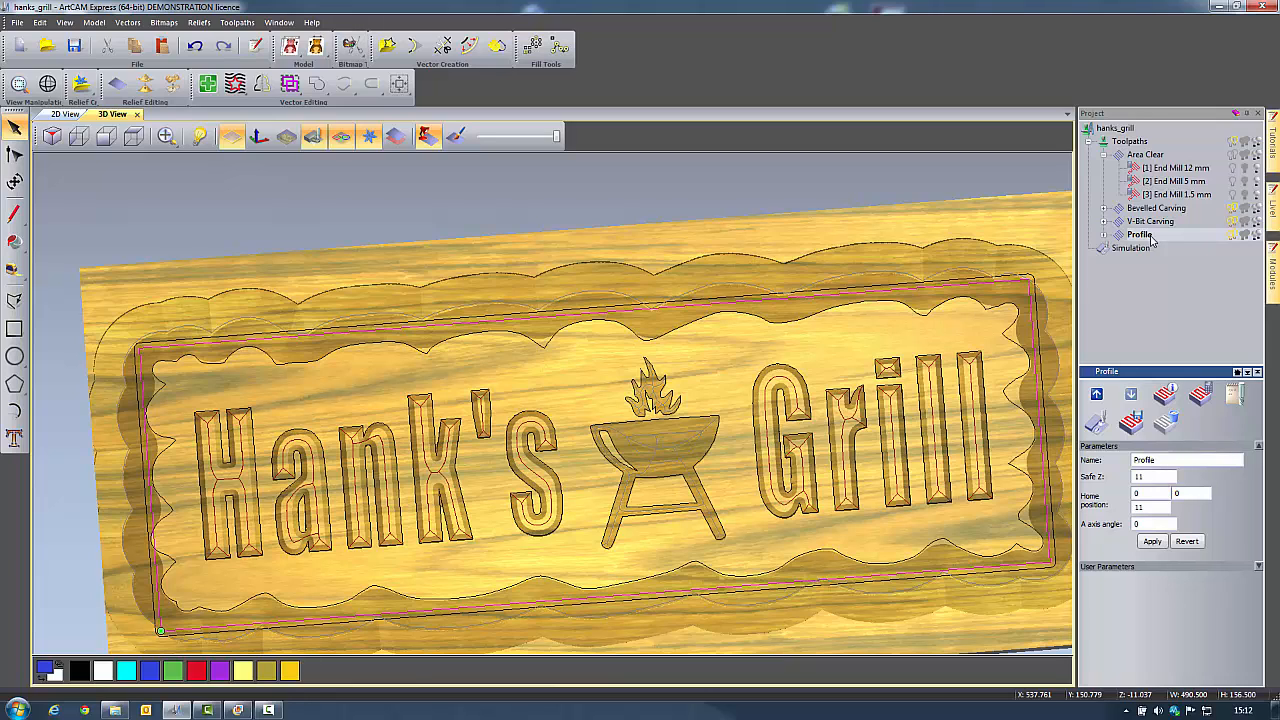
# Start an outside profile toolpath on the selected rectangle with a 20 mm finish depth and the End Mill 5 mm tool.
pyautogui.click(1118, 143)
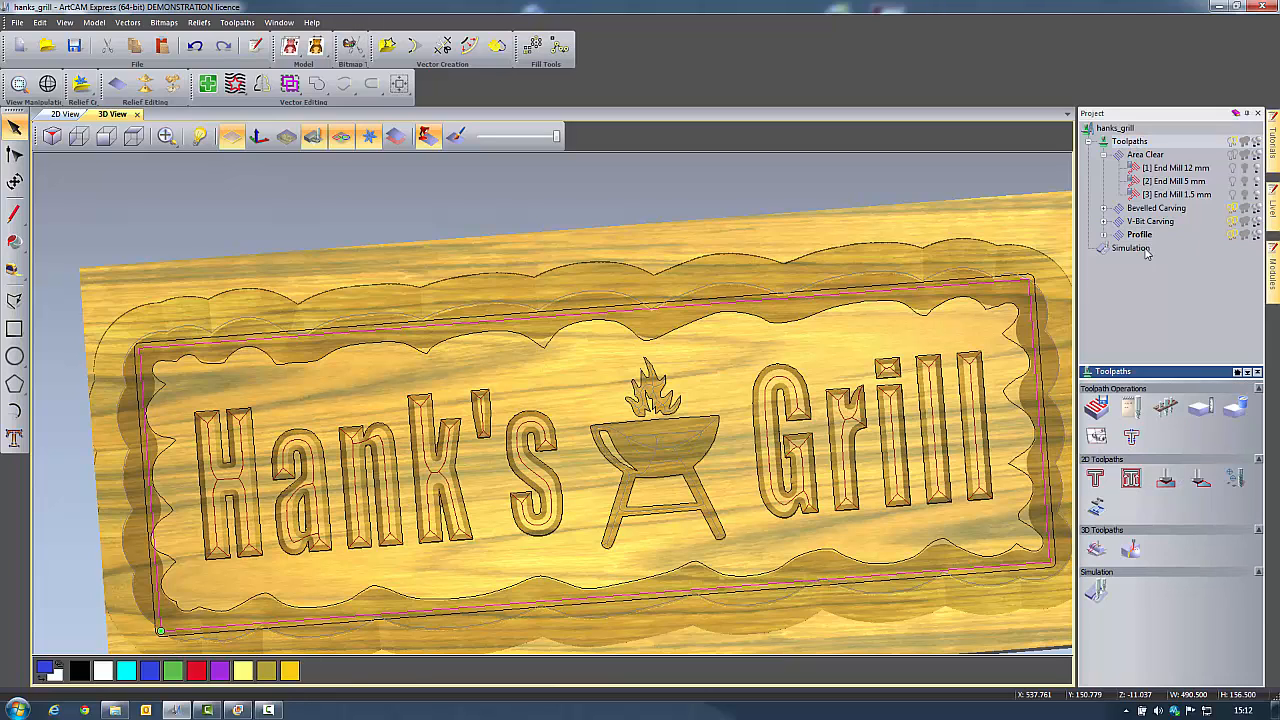
pyautogui.click(1096, 479)
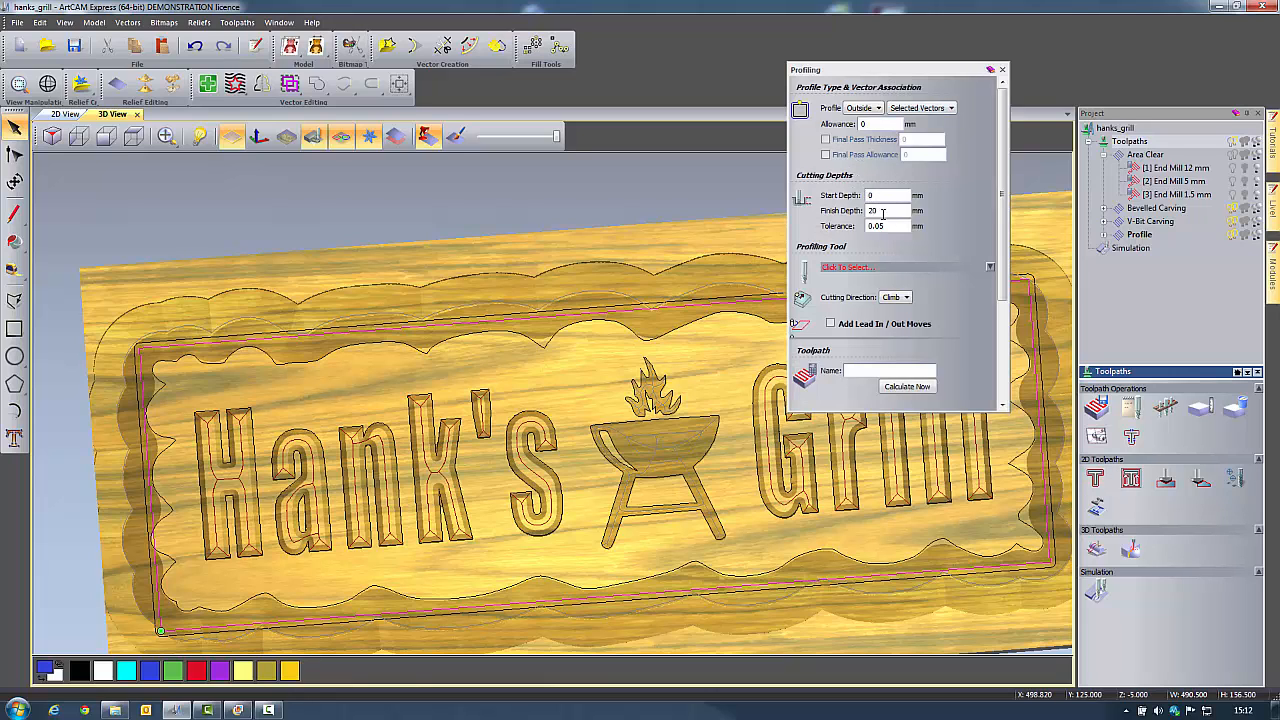
pyautogui.moveTo(1004, 140); pyautogui.dragTo(1004, 177)
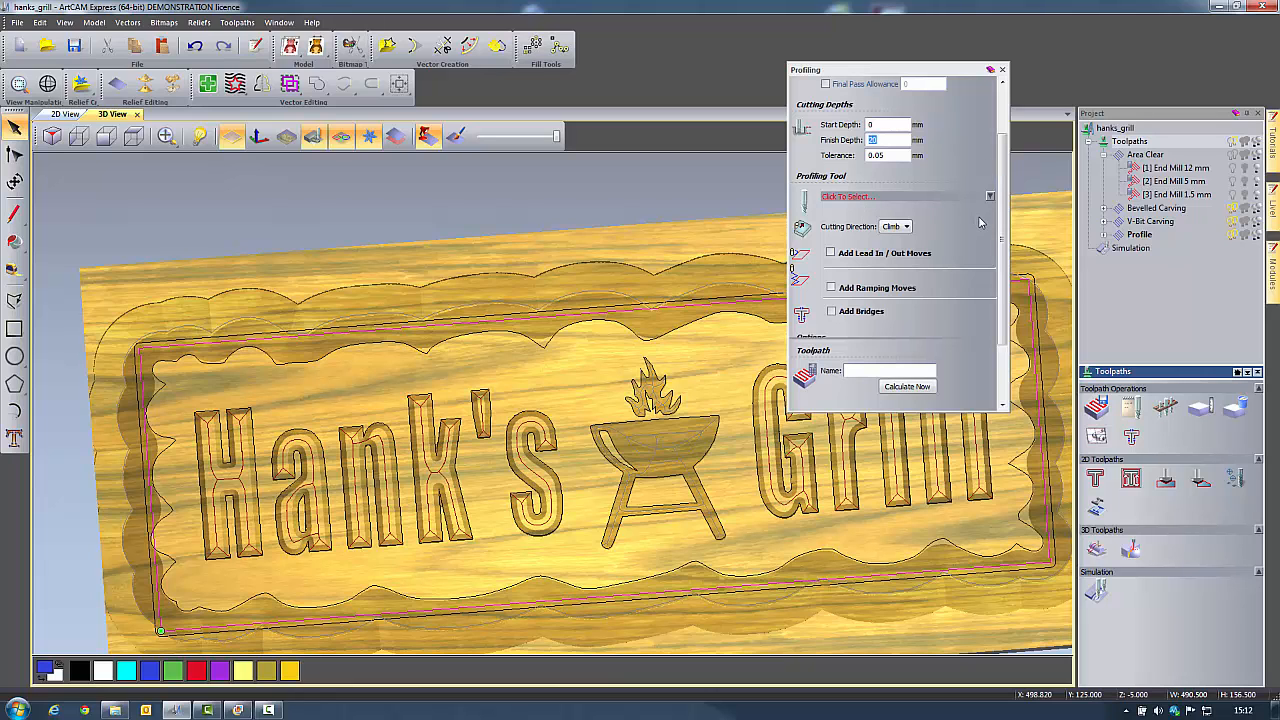
pyautogui.click(990, 198)
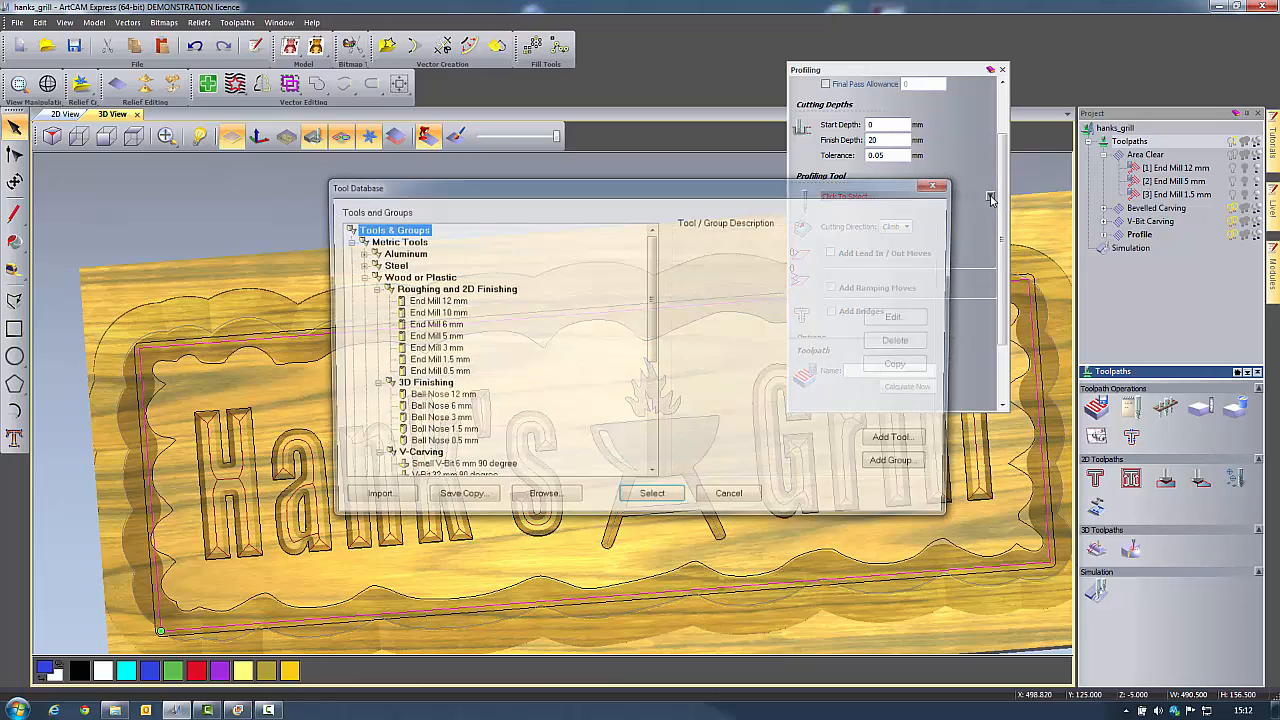
pyautogui.click(440, 337)
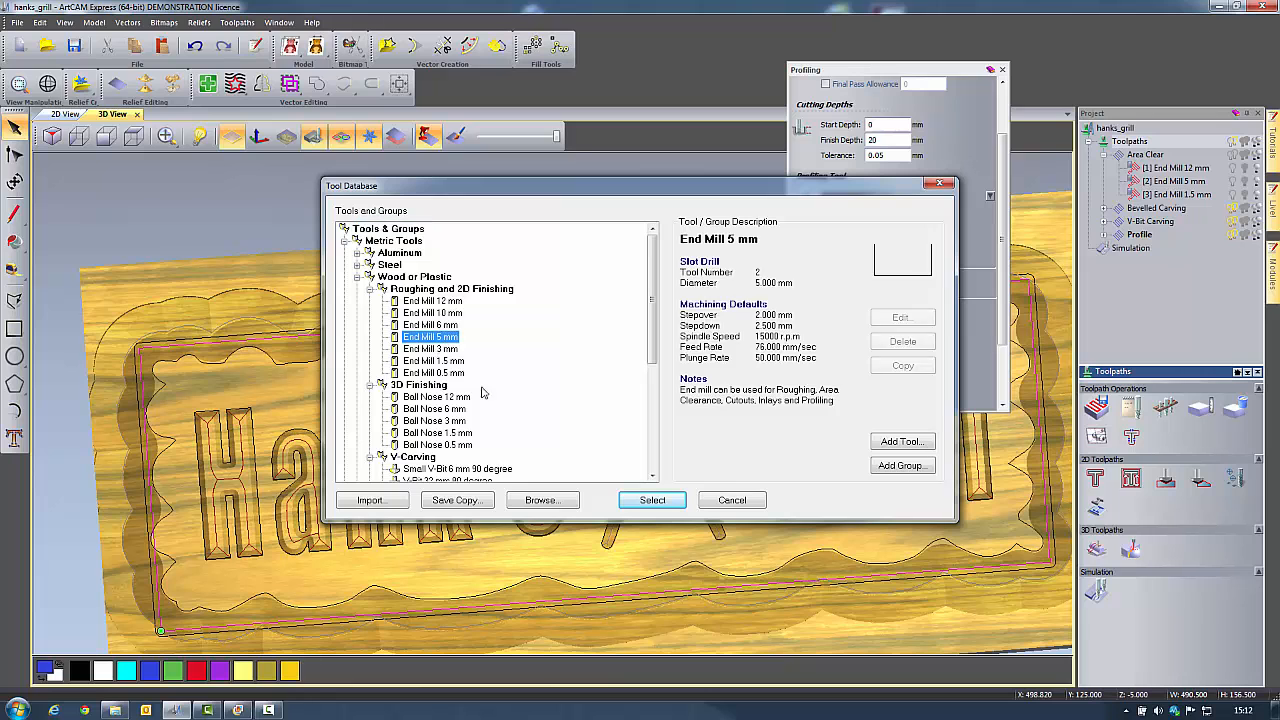
pyautogui.click(652, 500)
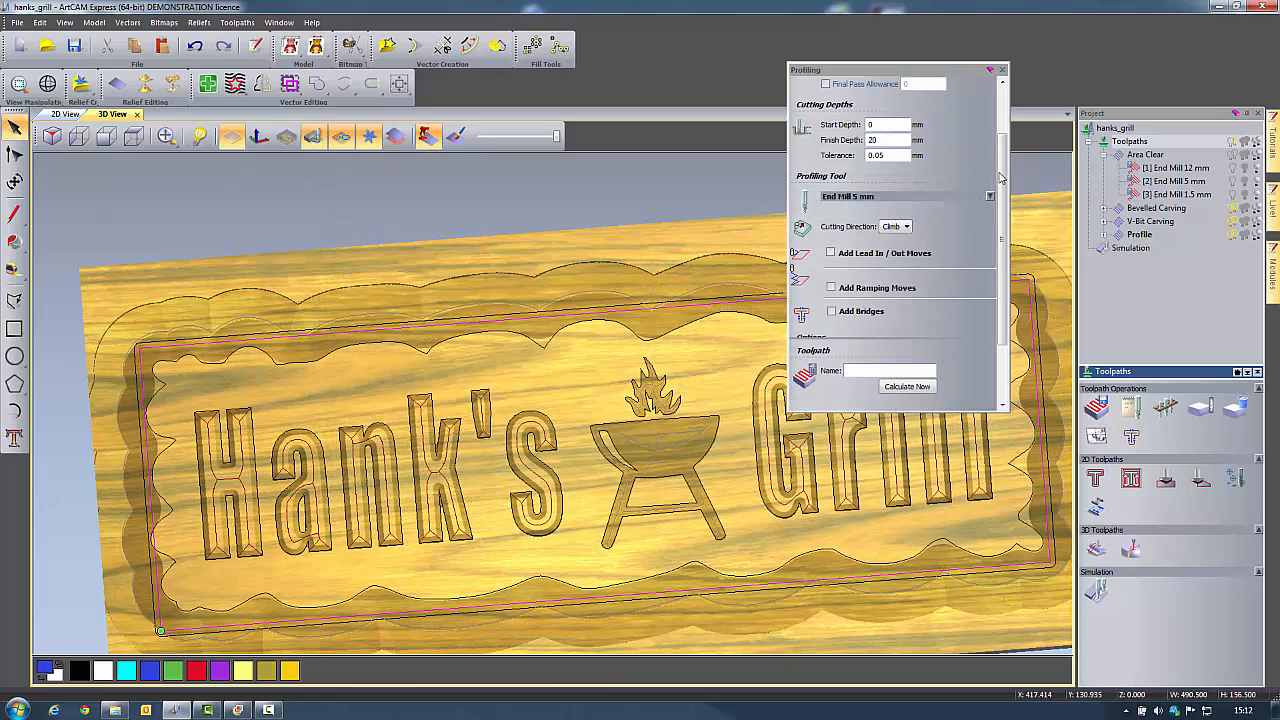
# Add six automatic 2D bridges, 10 mm long and 5 mm thick, to the rectangle's profile toolpath.
pyautogui.scroll(-3, 941, 243)
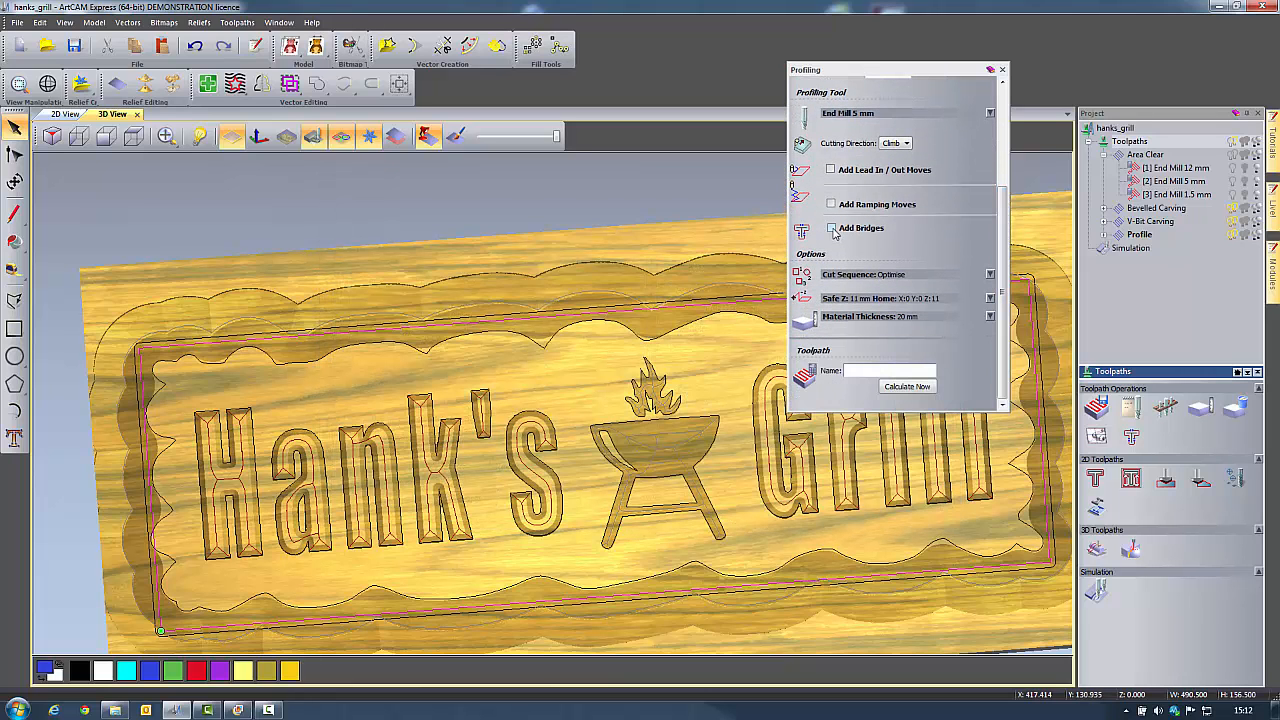
pyautogui.click(832, 229)
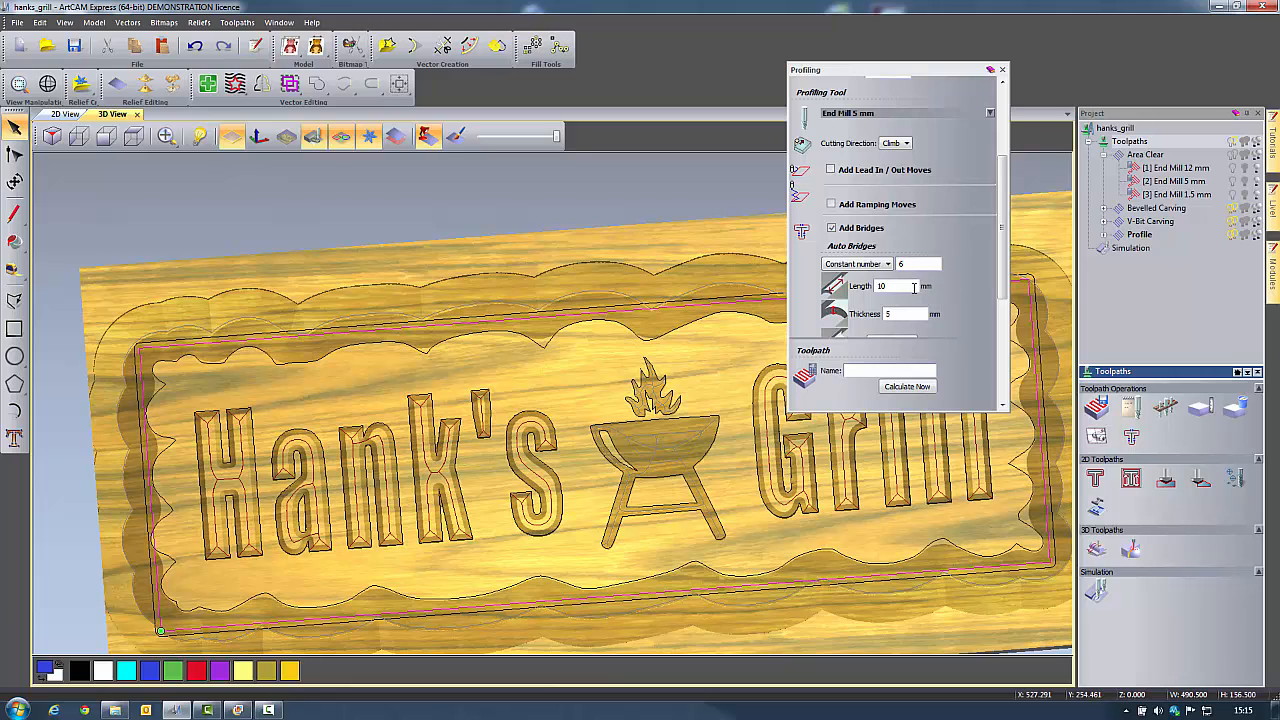
pyautogui.scroll(-1, 1000, 289)
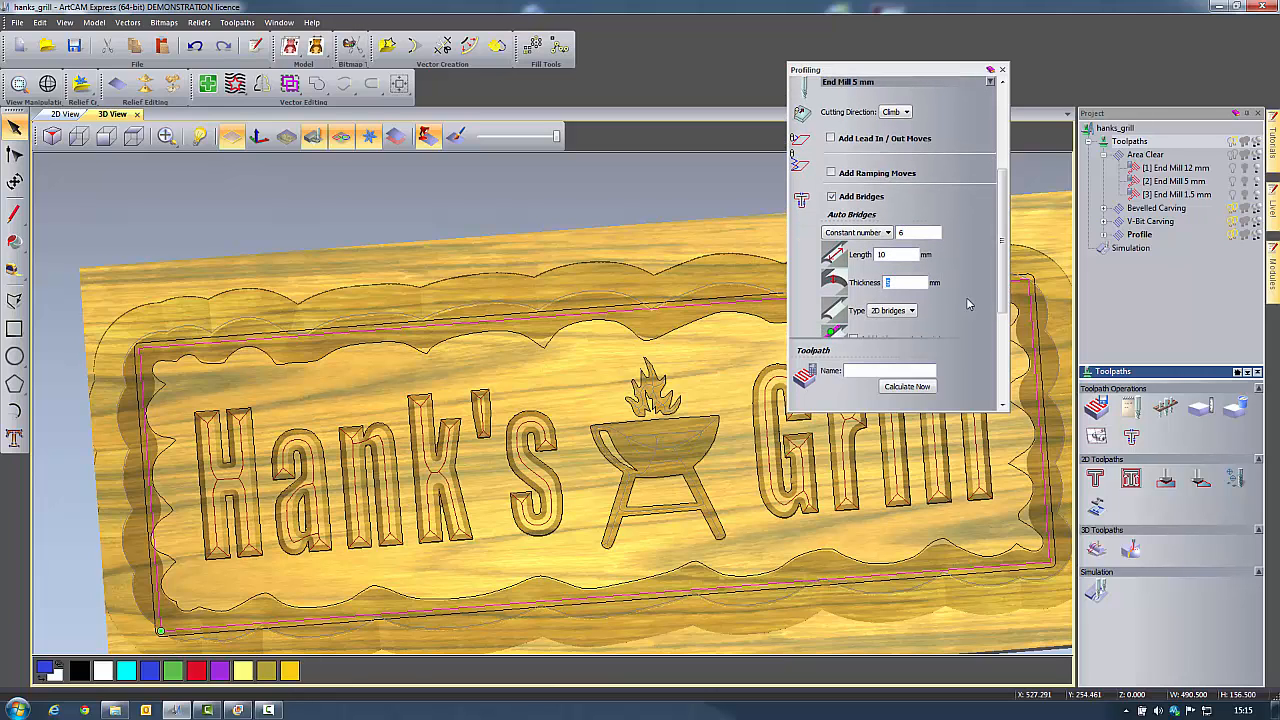
pyautogui.scroll(-1, 1000, 298)
pyautogui.click(890, 279)
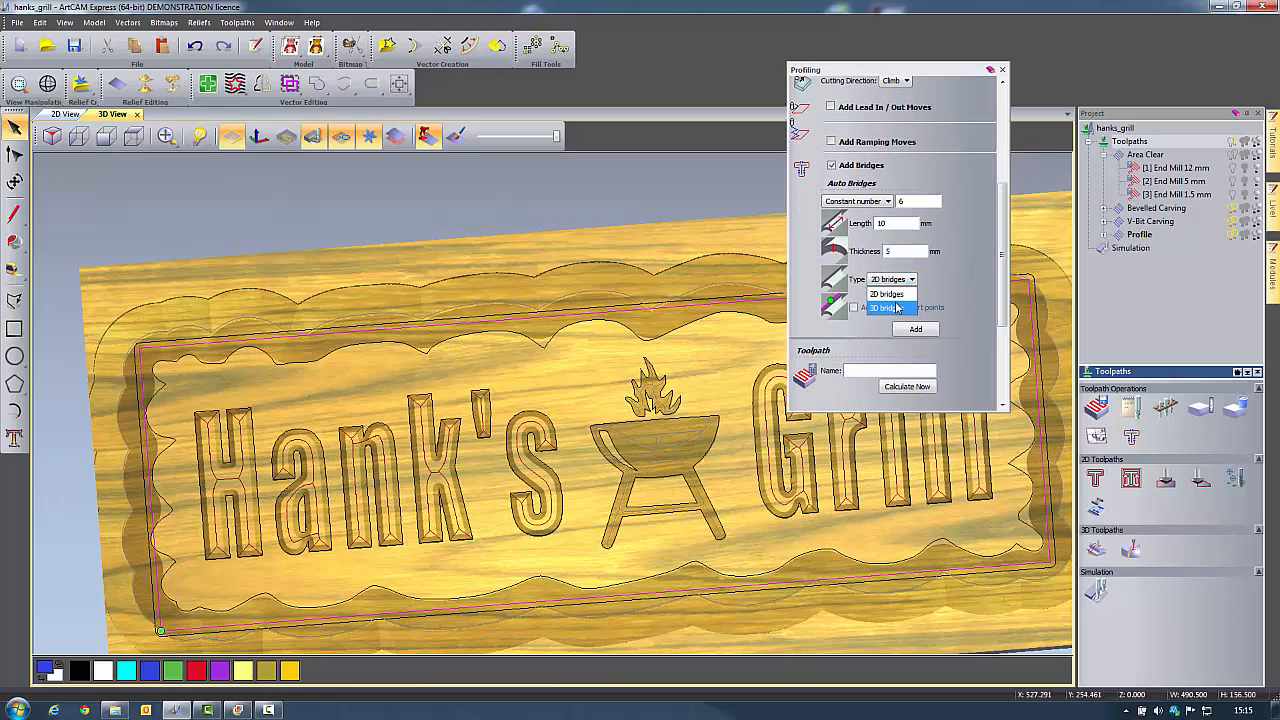
pyautogui.click(899, 296)
pyautogui.scroll(-1, 1000, 297)
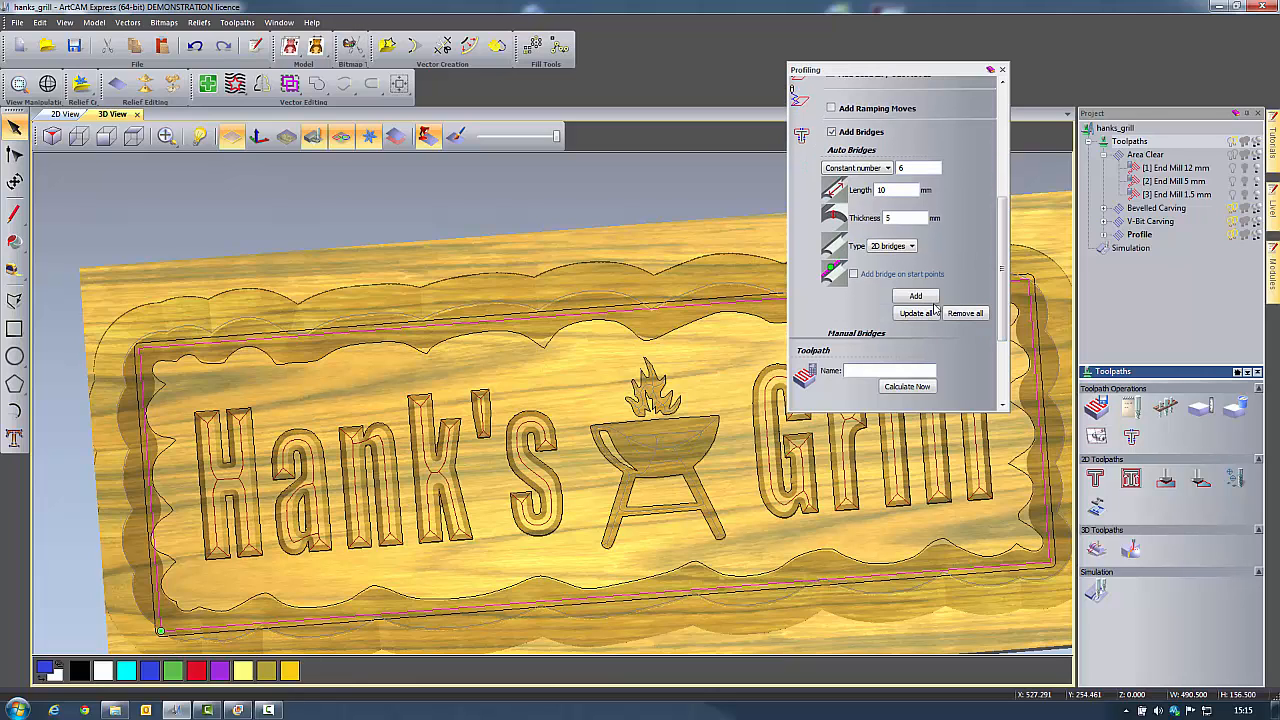
pyautogui.click(915, 297)
# Show the sign in 2D and hide all calculated toolpaths.
pyautogui.click(60, 115)
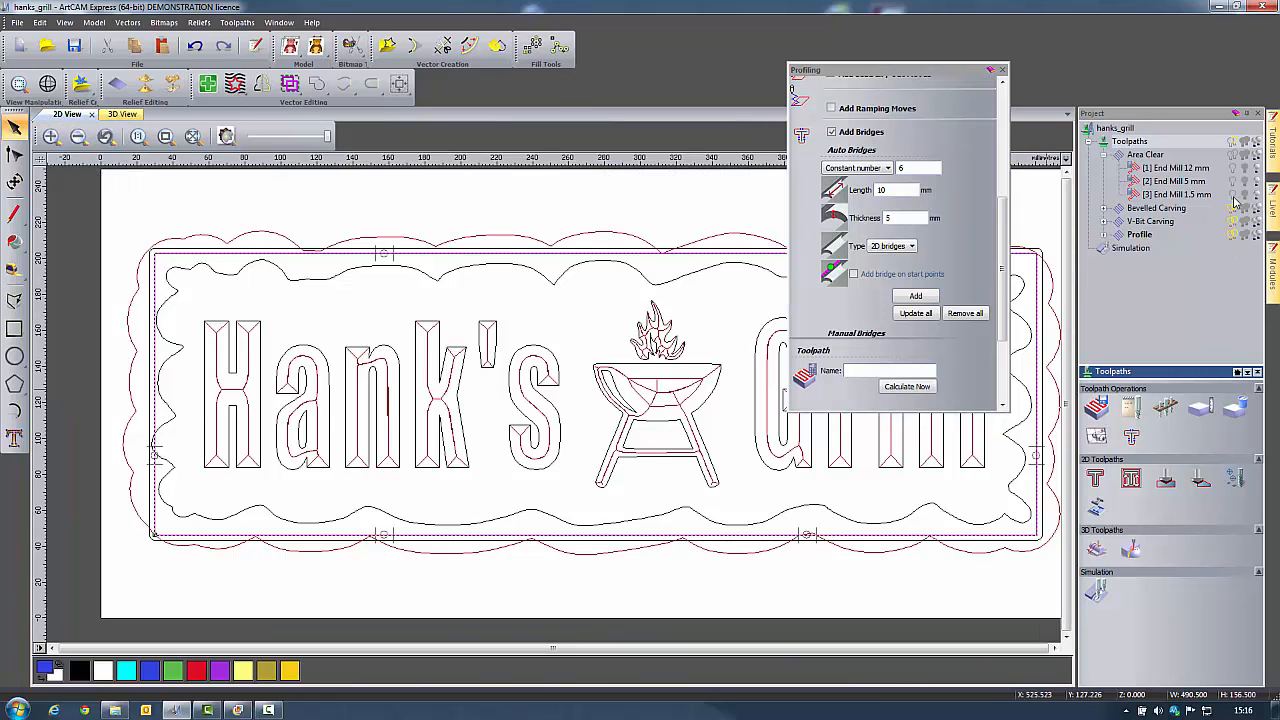
pyautogui.click(1237, 145)
pyautogui.click(1237, 145)
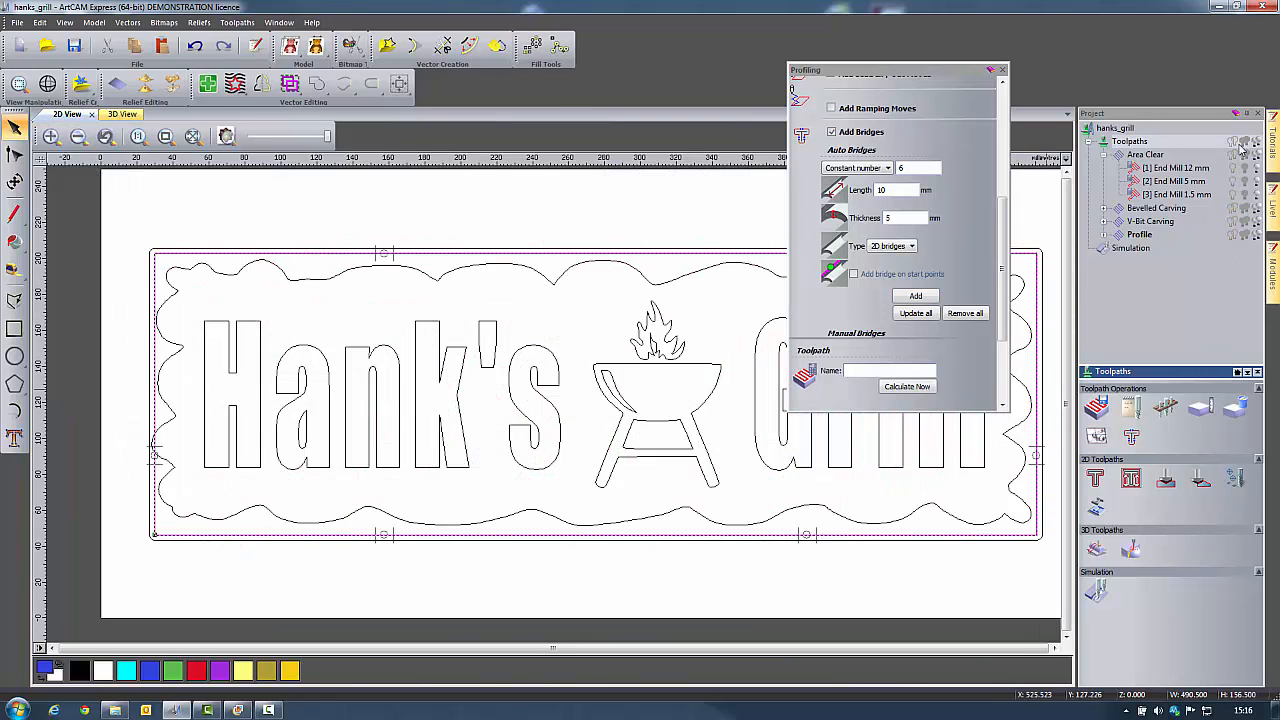
# Edit the bridges manually and shift the one above the word "Grill" slightly to the left along the rectangle's upper edge.
pyautogui.moveTo(912, 71); pyautogui.dragTo(1010, 43)
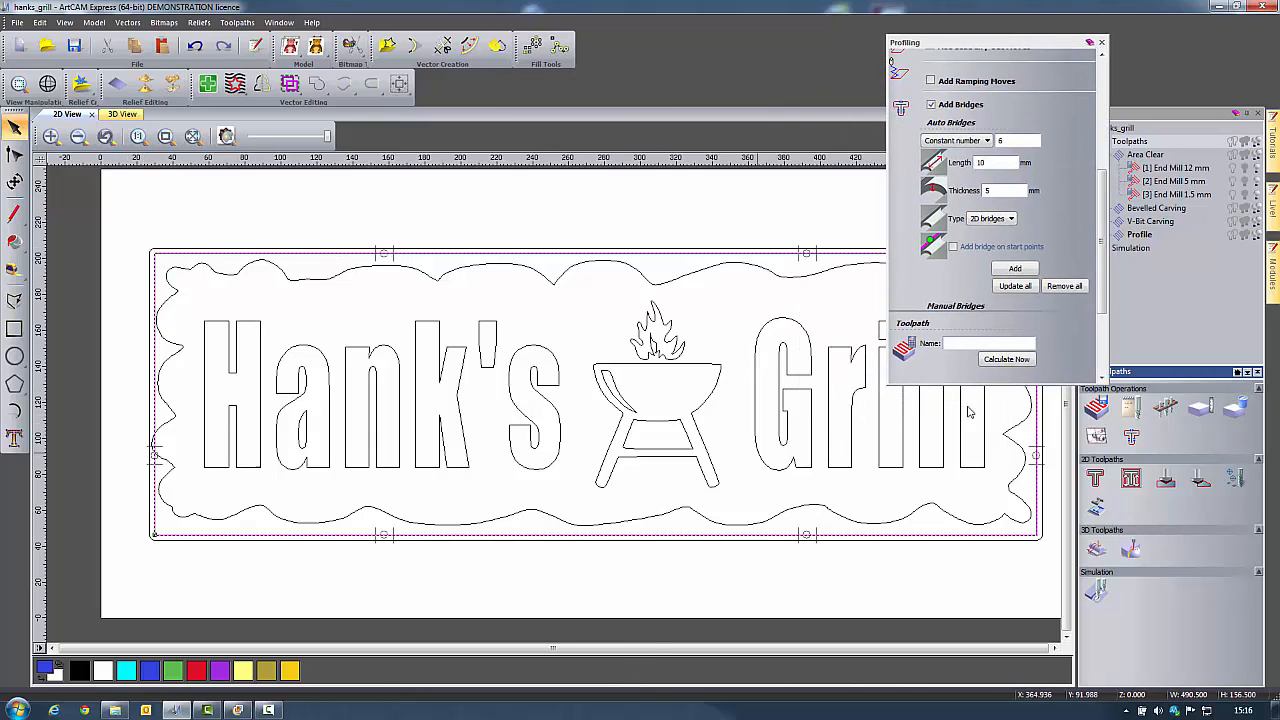
pyautogui.moveTo(1103, 242); pyautogui.dragTo(1104, 276)
pyautogui.click(1017, 255)
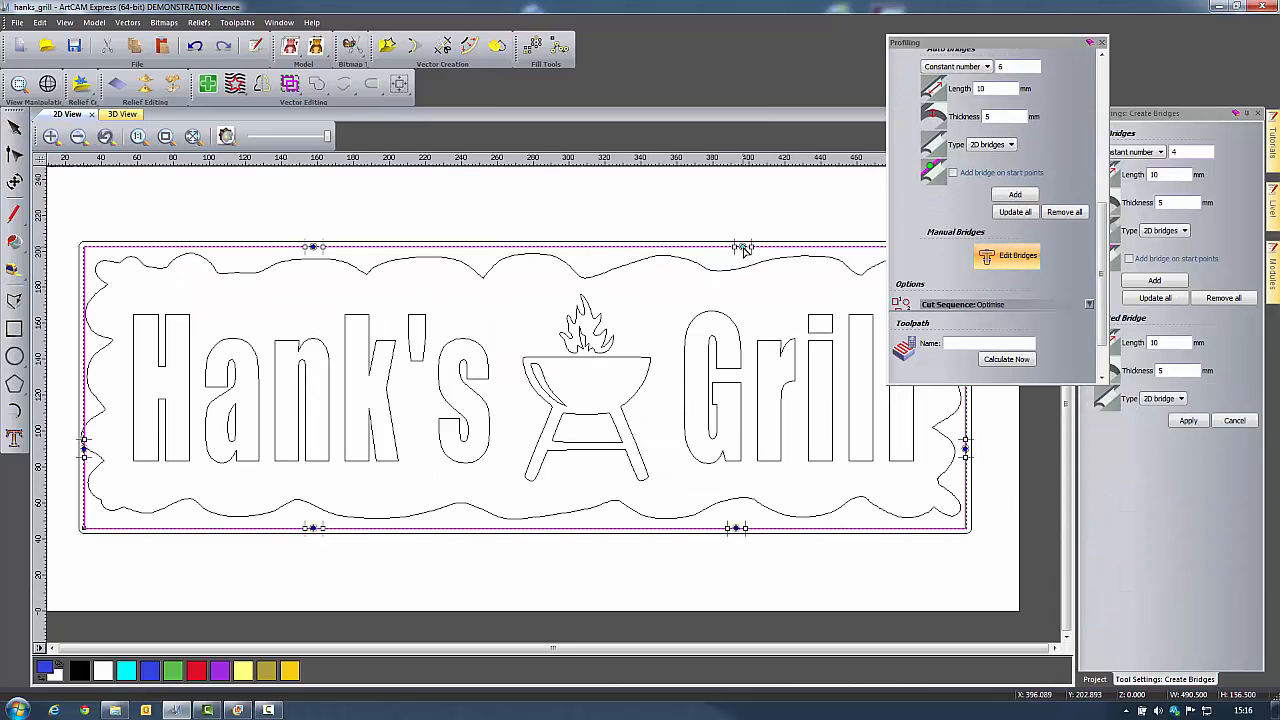
pyautogui.moveTo(743, 250)
pyautogui.mouseDown()
pyautogui.moveTo(615, 248)
pyautogui.moveTo(762, 248)
pyautogui.moveTo(735, 249)
pyautogui.mouseUp()
# Calculate the bridged profile toolpath for the rectangle and close its settings.
pyautogui.moveTo(1099, 316); pyautogui.dragTo(1100, 345)
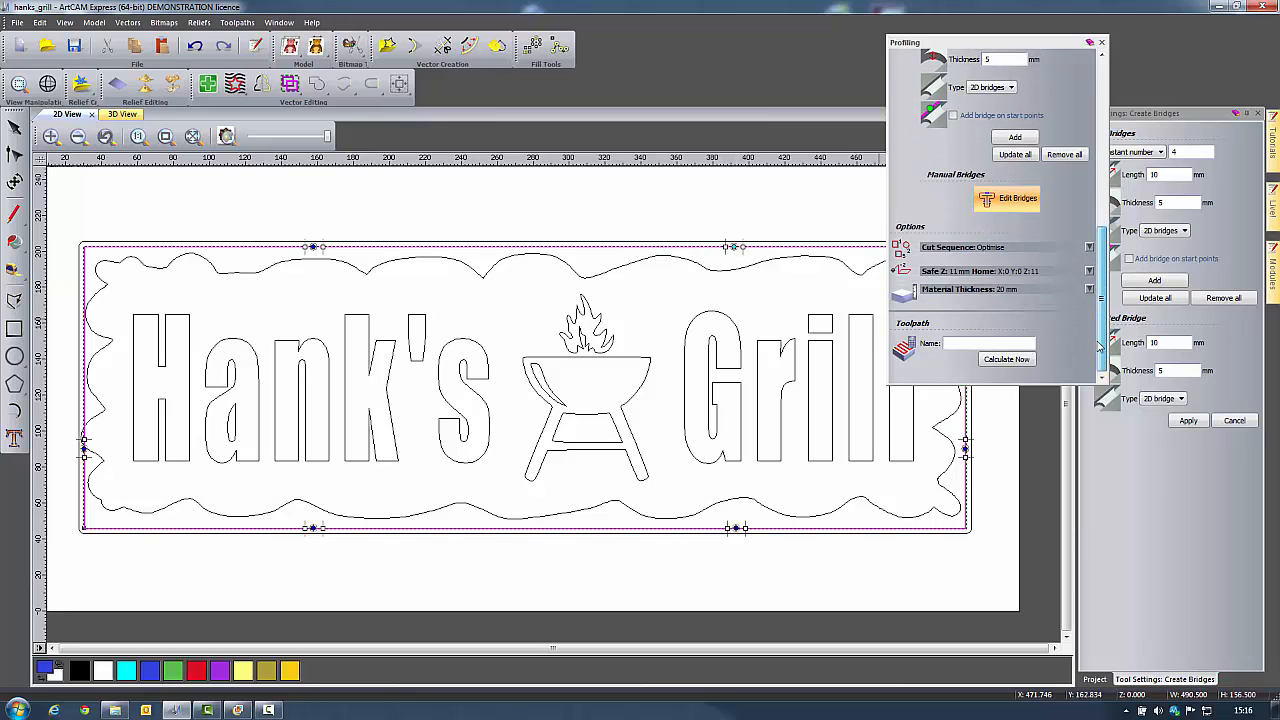
pyautogui.click(1012, 361)
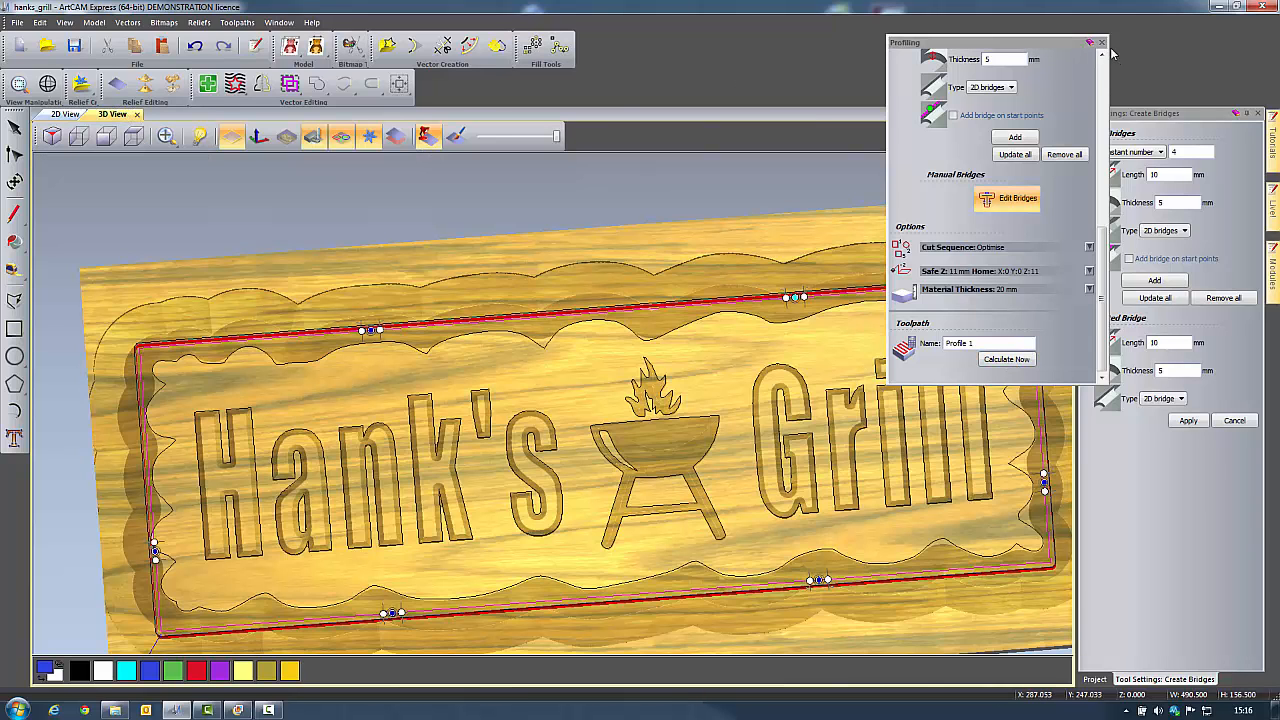
pyautogui.click(1101, 42)
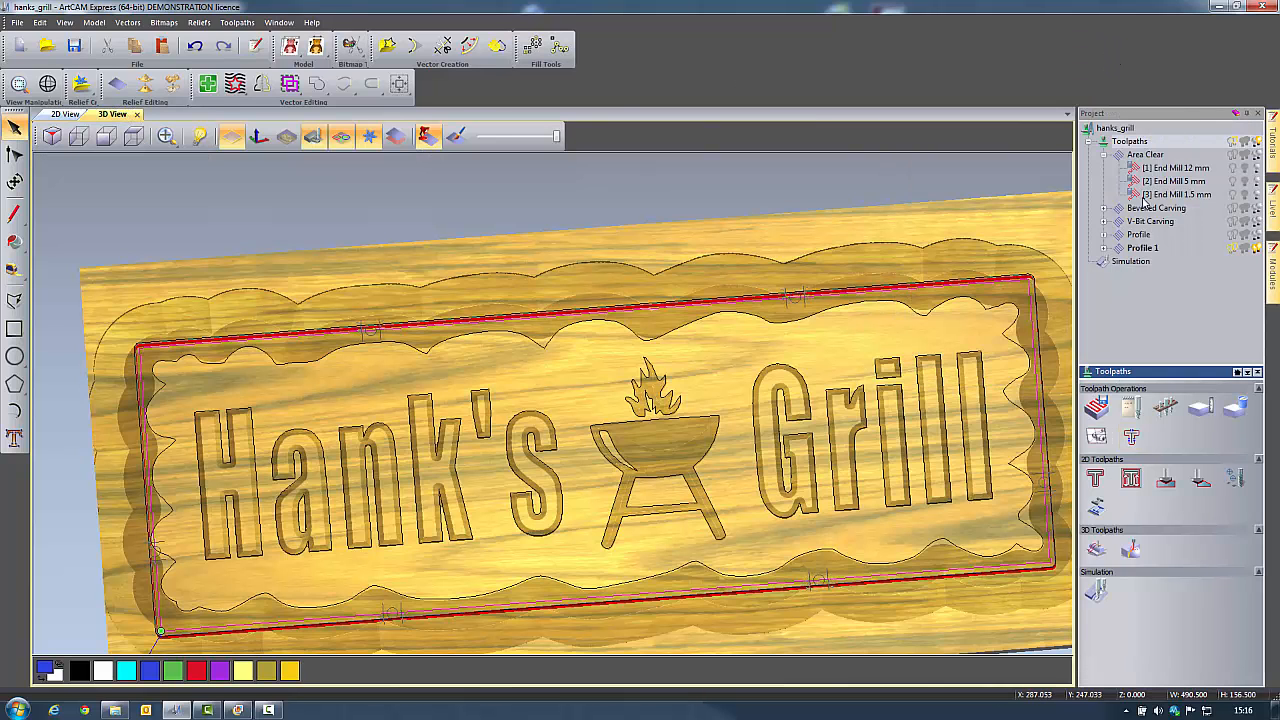
# Simulate the Profile 1 toolpath and view the cut-out with its bridges in 3D.
pyautogui.rightClick(1137, 250)
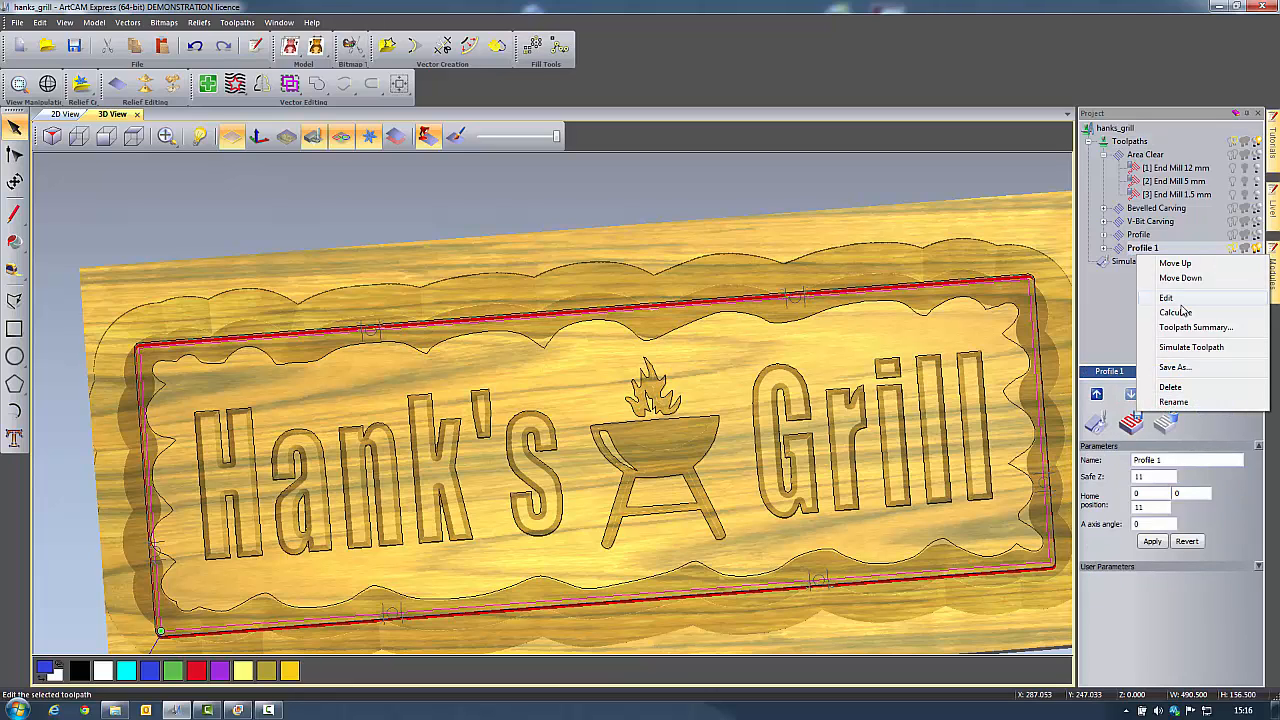
pyautogui.click(1192, 347)
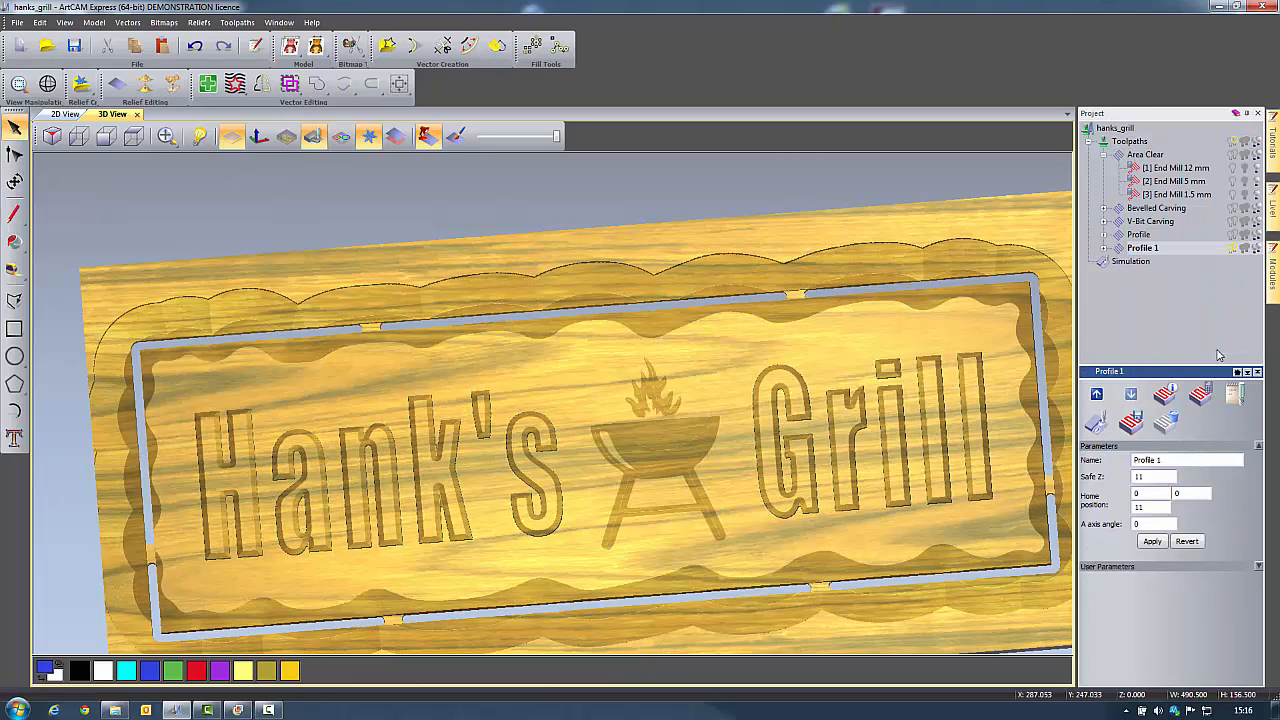
pyautogui.moveTo(773, 567); pyautogui.dragTo(727, 506)
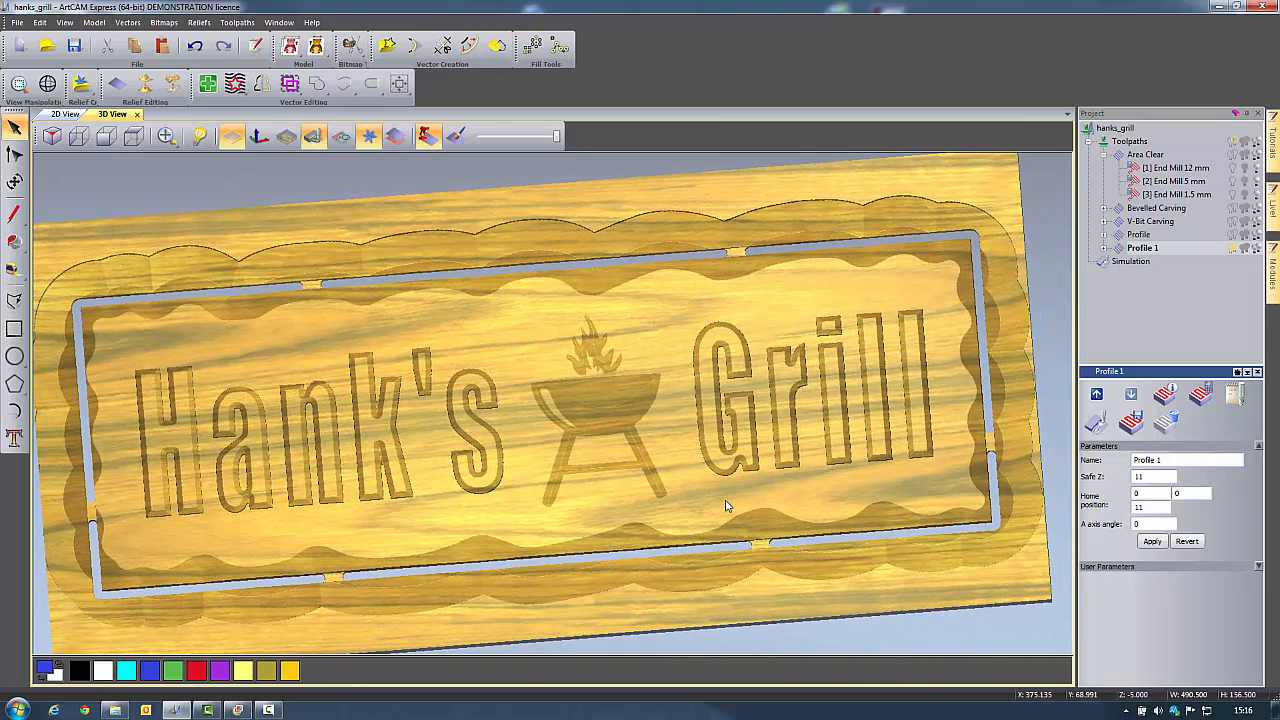
# Start saving all the calculated toolpaths and browse to the Hanks_Grill folder on the Desktop.
pyautogui.click(1138, 141)
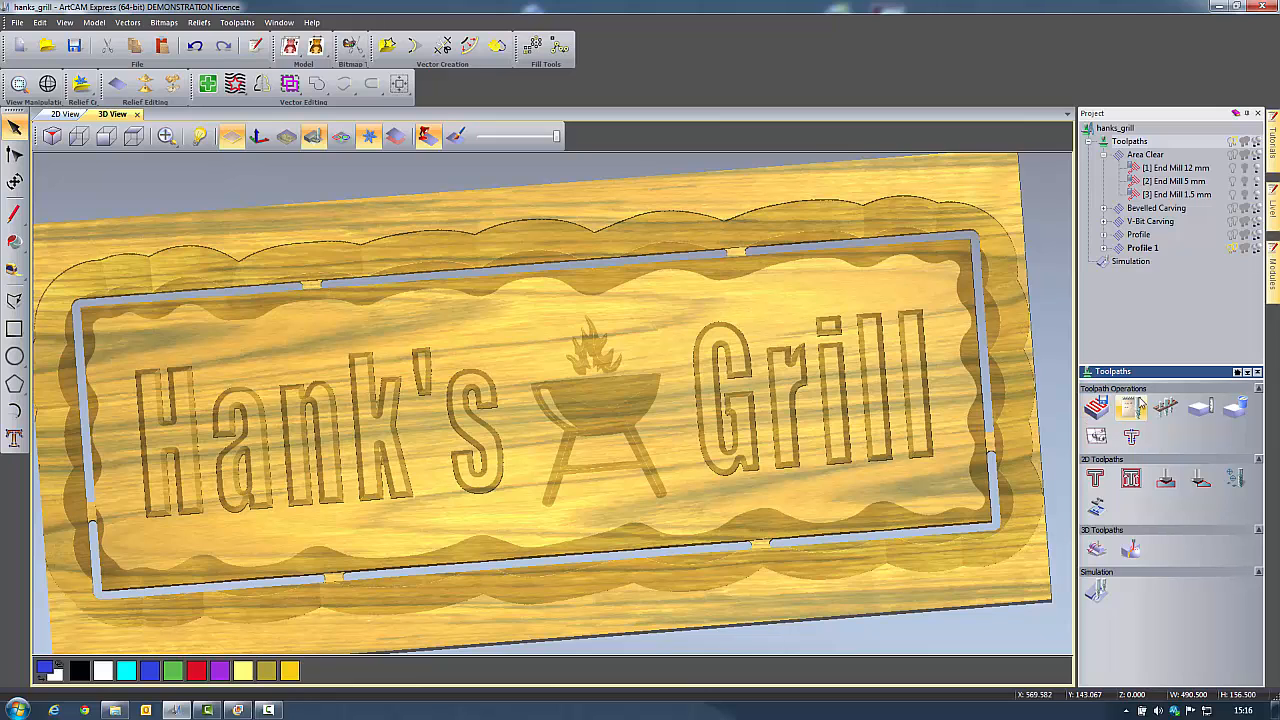
pyautogui.click(1097, 407)
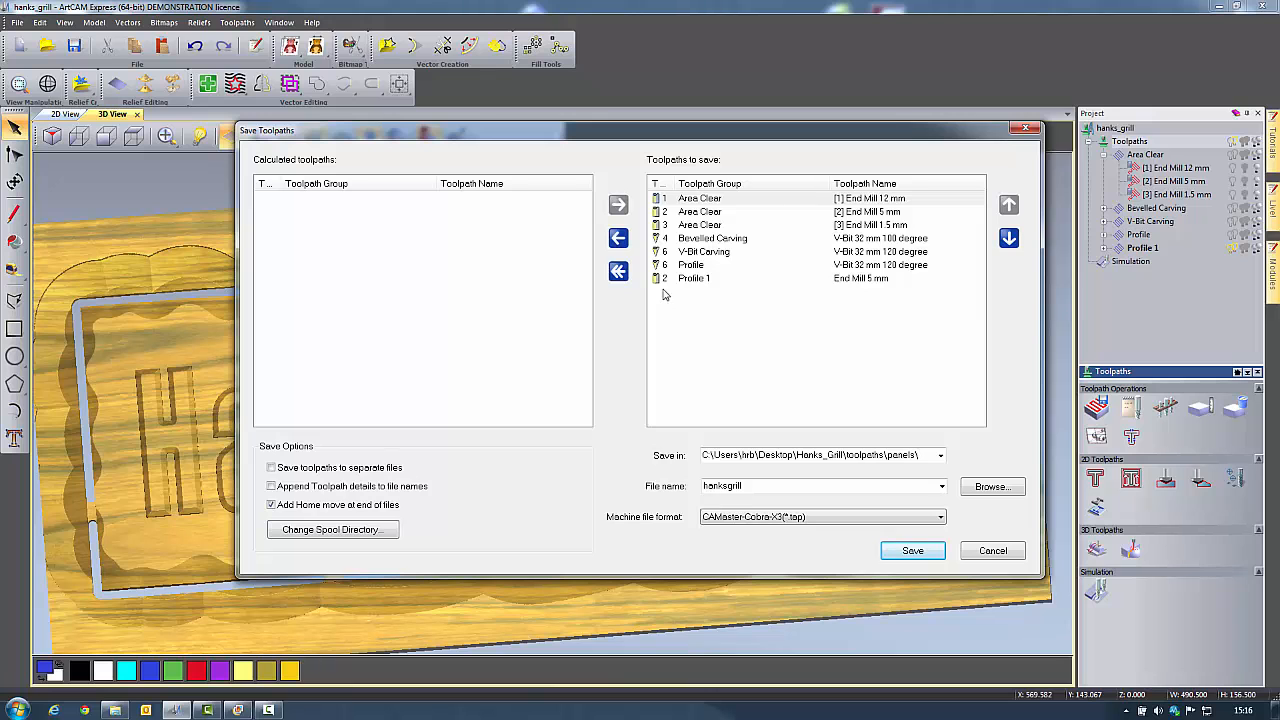
pyautogui.click(990, 486)
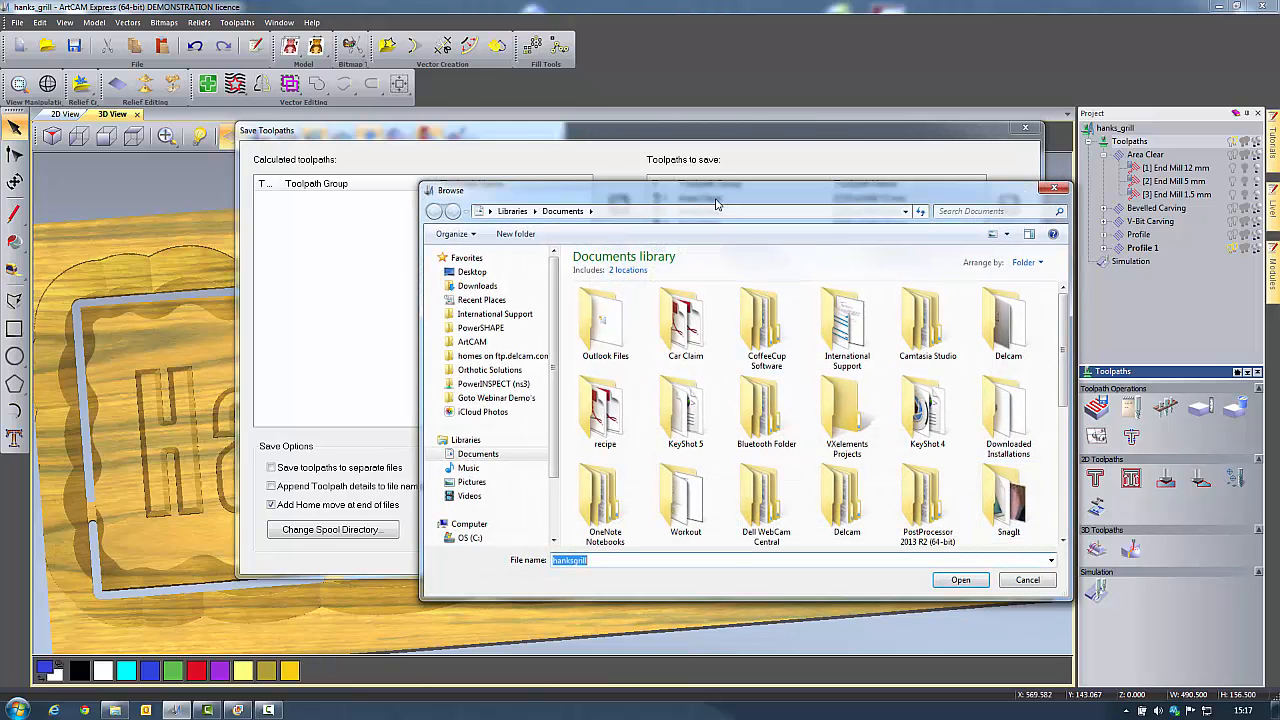
pyautogui.moveTo(716, 204); pyautogui.dragTo(629, 166)
pyautogui.click(386, 234)
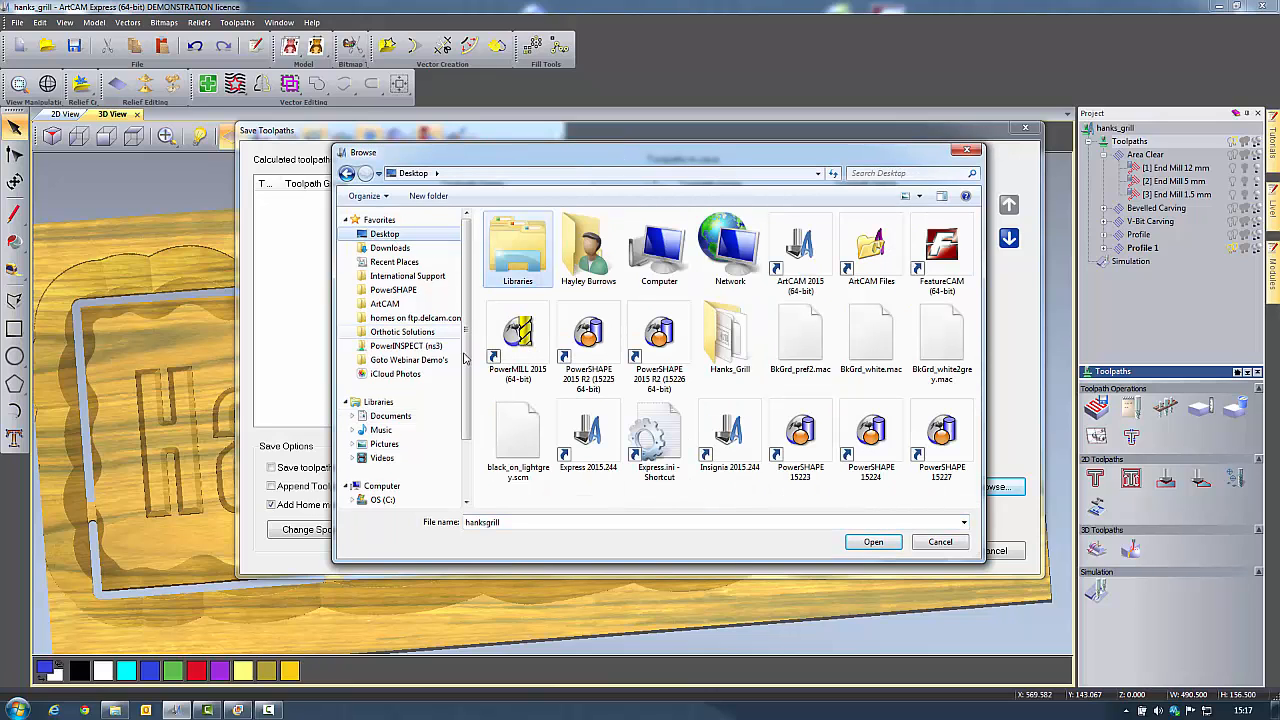
pyautogui.doubleClick(731, 345)
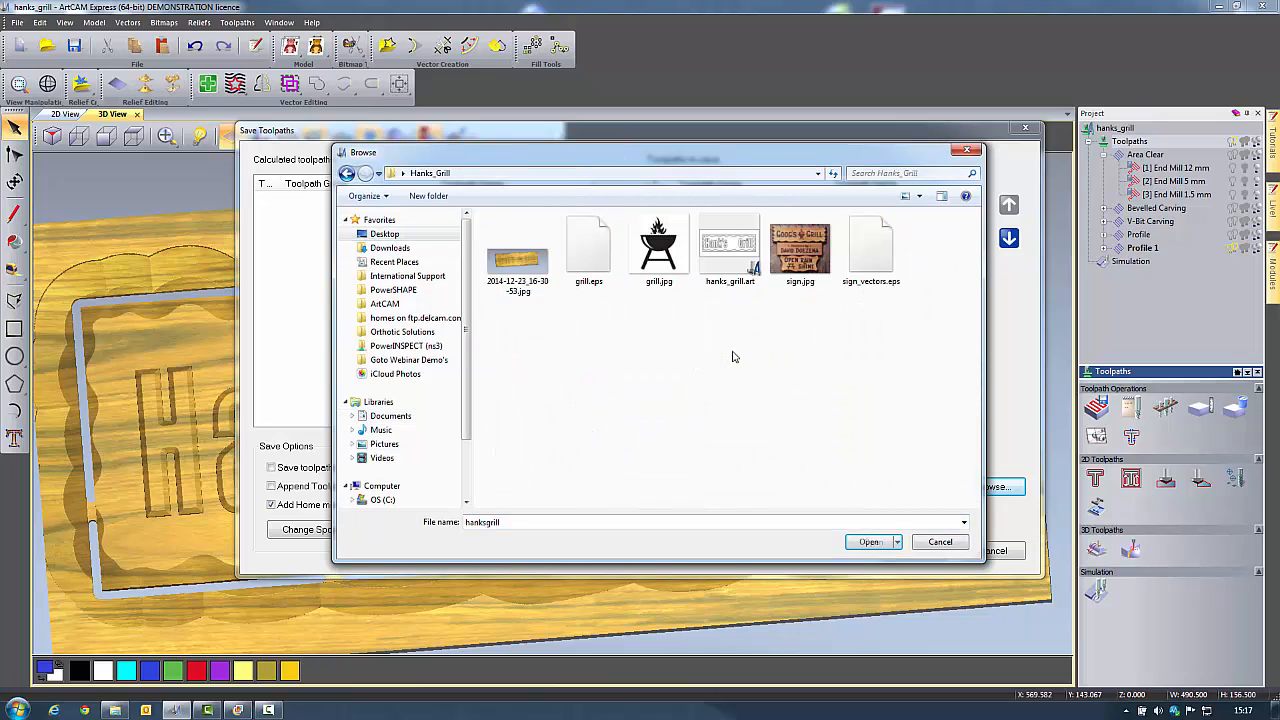
# Create a new folder named toolpaths inside the Hanks_Grill folder.
pyautogui.rightClick(616, 392)
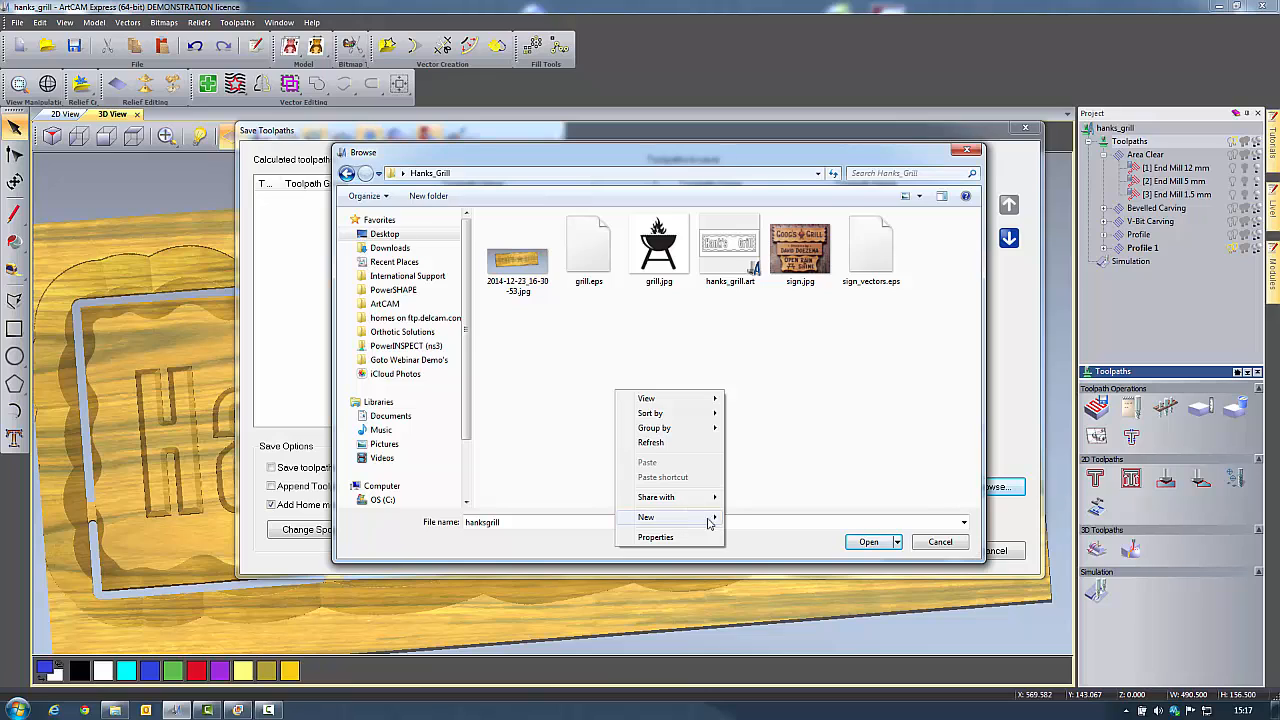
pyautogui.moveTo(708, 519)
pyautogui.click(755, 262)
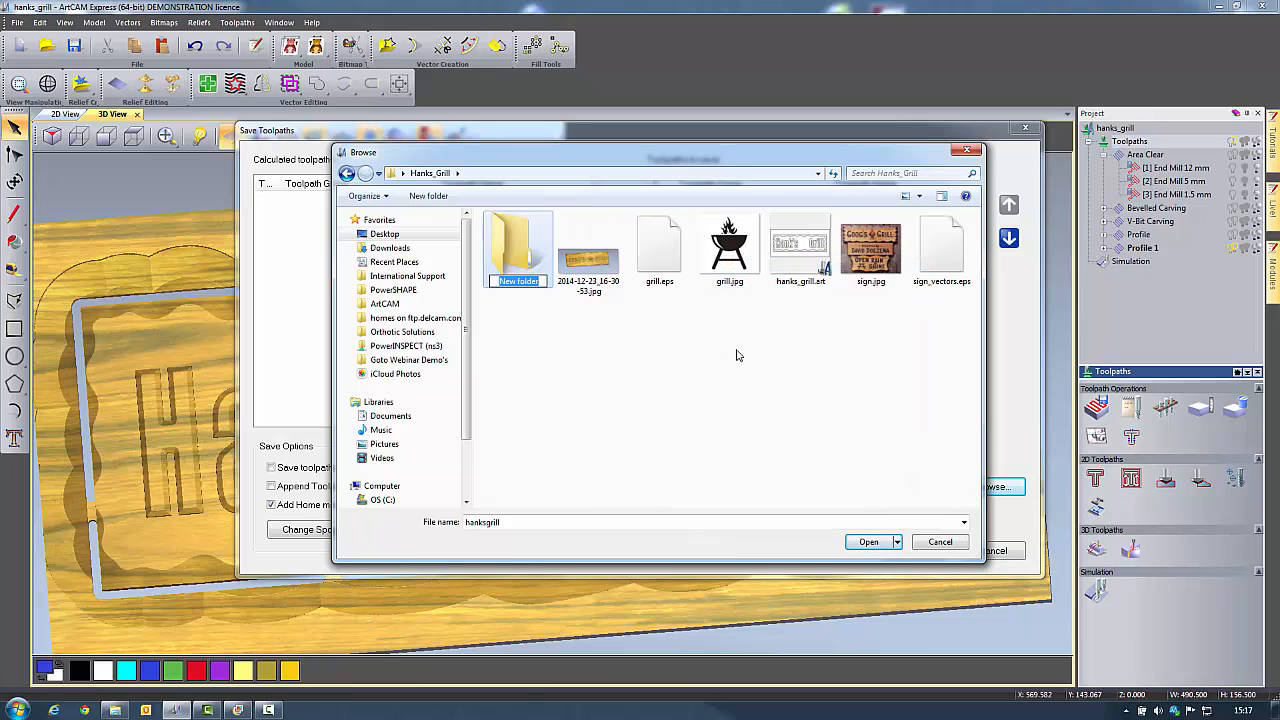
pyautogui.write('toolpaths')
pyautogui.press('Return')
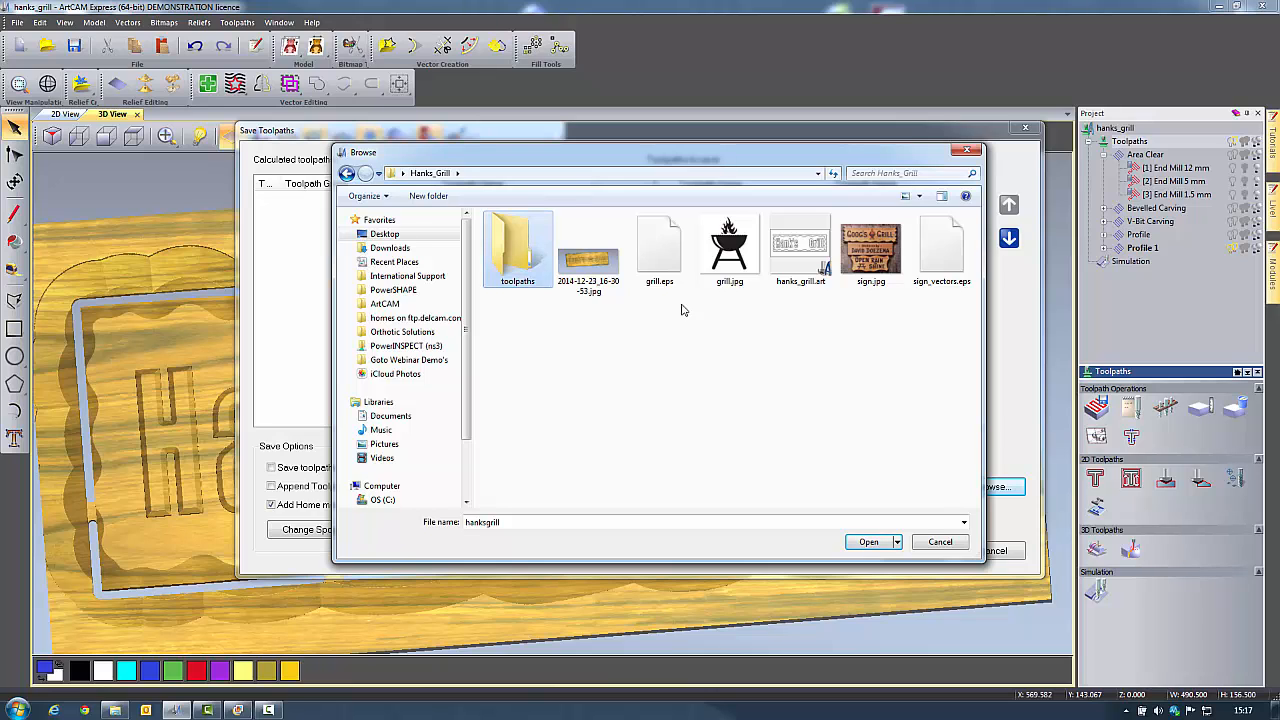
# Set the toolpaths folder as the save location with the file name hanksgrill.
pyautogui.press('Return')
pyautogui.moveTo(517, 525); pyautogui.dragTo(466, 536)
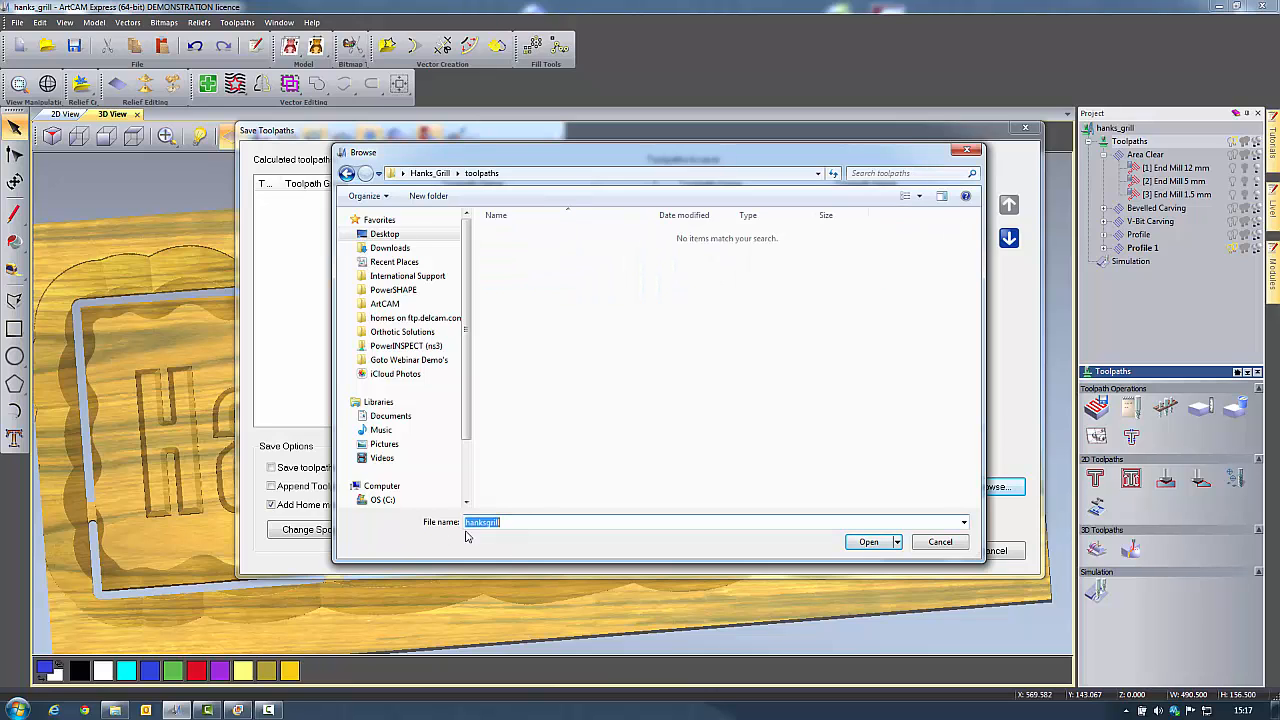
pyautogui.click(859, 546)
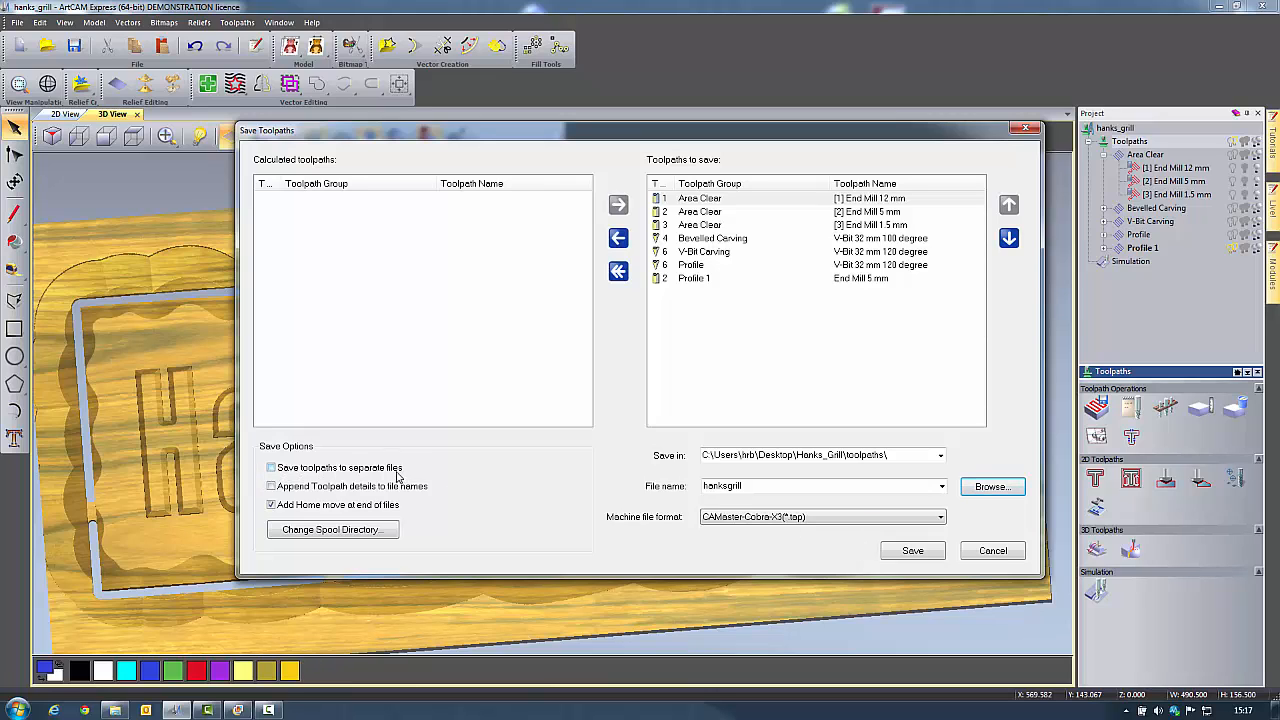
# Choose CAMaster-Cobra-X3(*.tap) as the machine file format for the saved toolpaths.
pyautogui.click(885, 516)
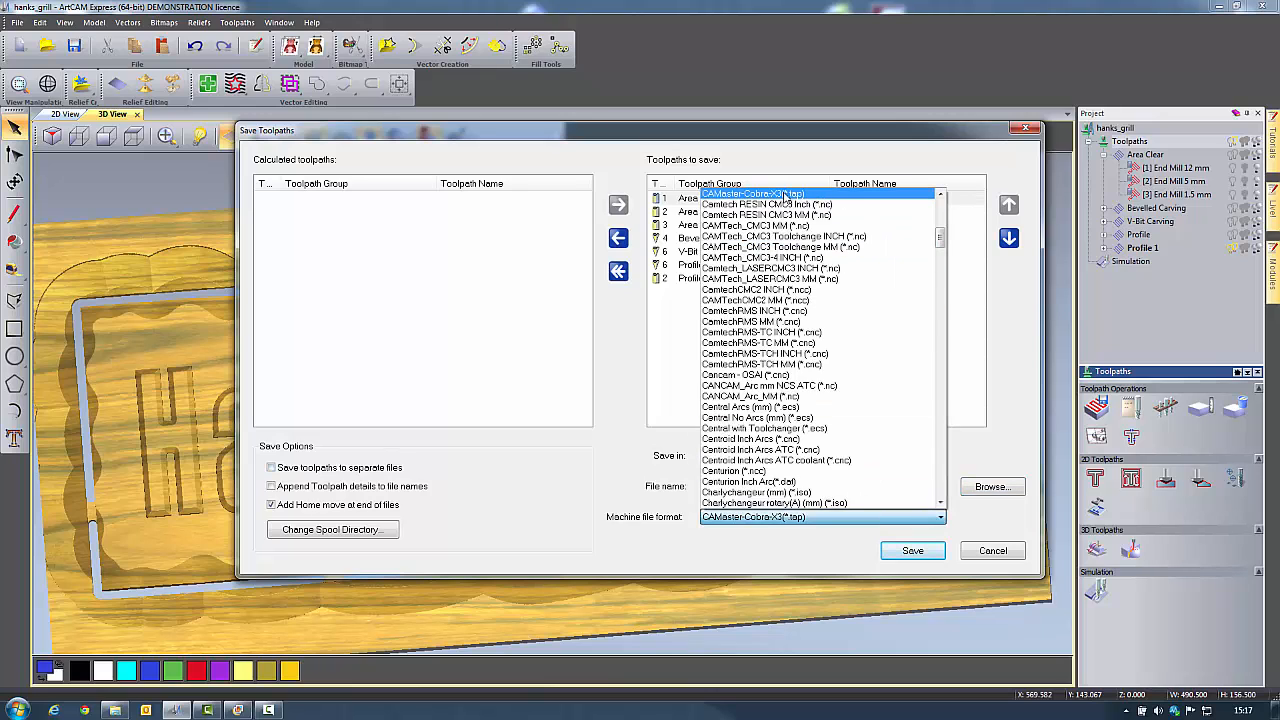
pyautogui.click(818, 197)
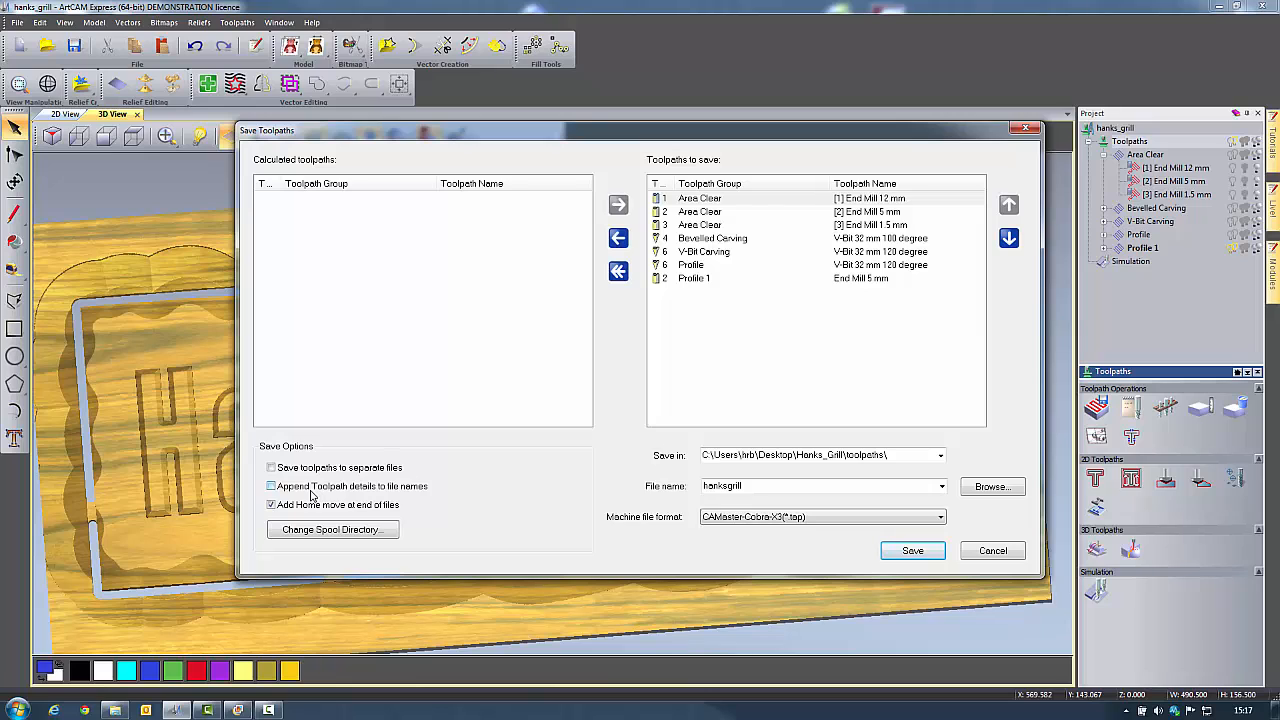
pyautogui.click(843, 517)
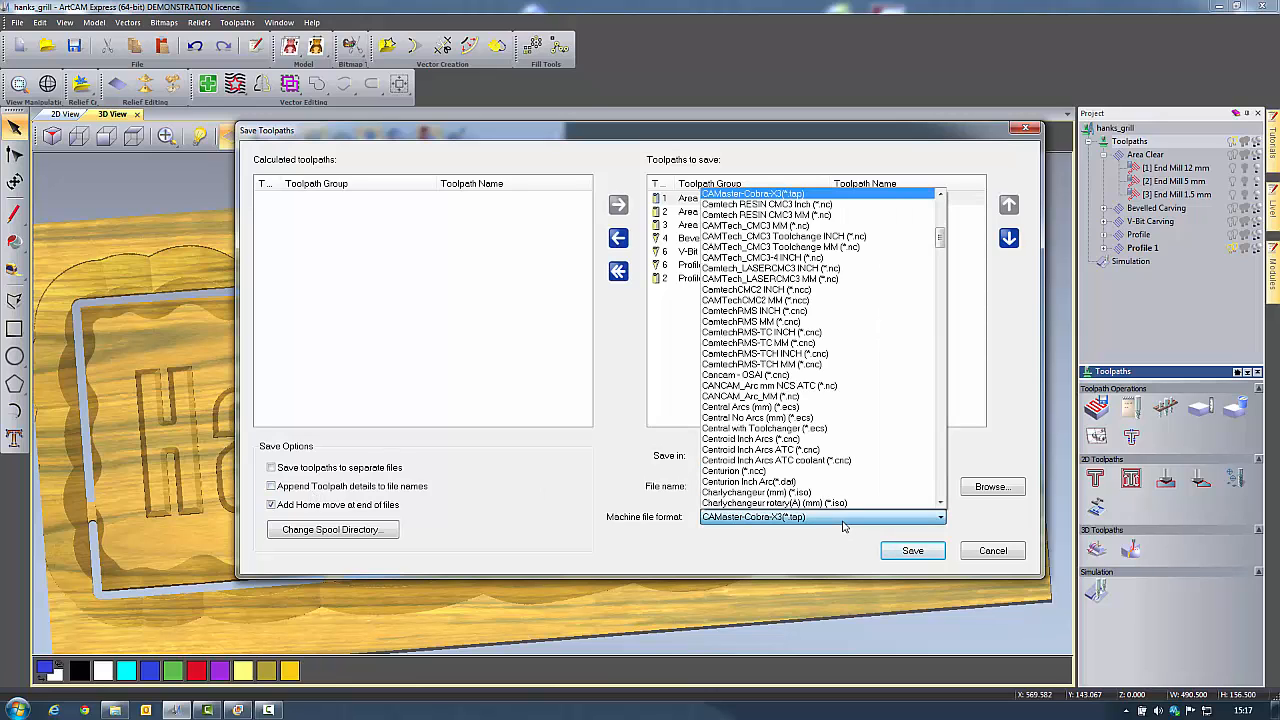
pyautogui.click(843, 522)
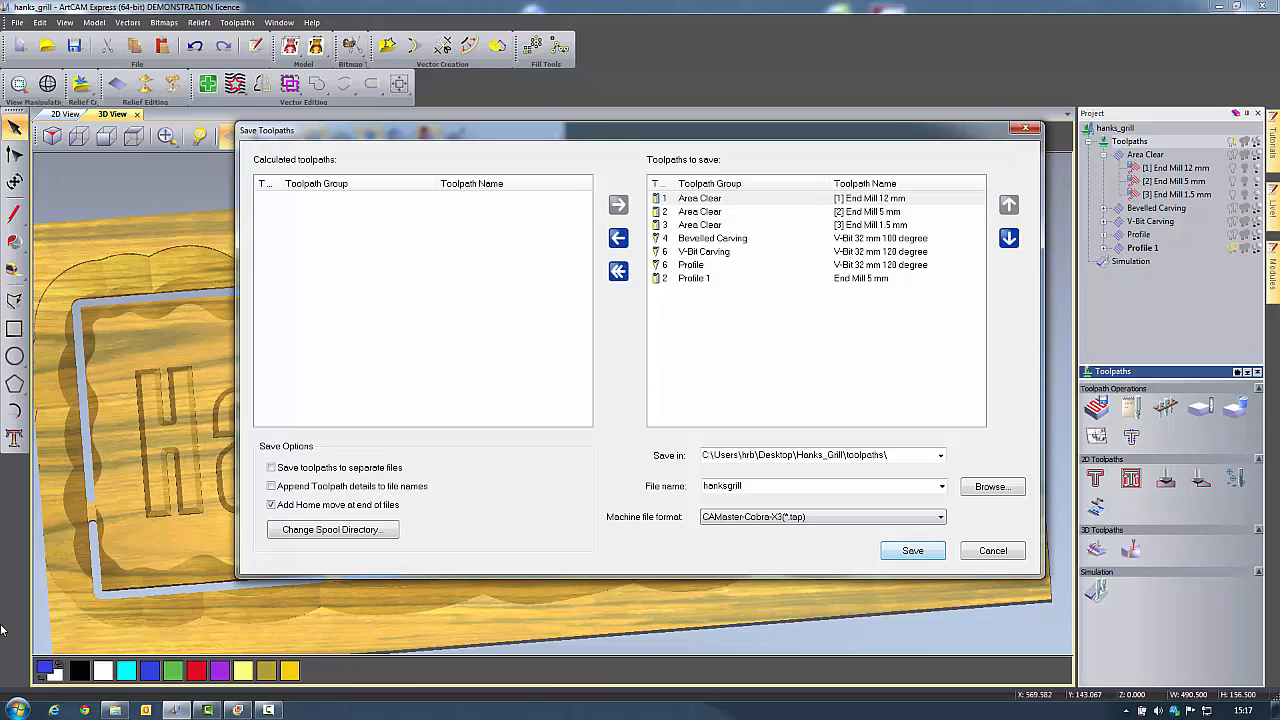
# Switch to Windows Explorer, go into the toolpaths folder and open hanksgrill.tap in Notepad++.
pyautogui.click(116, 710)
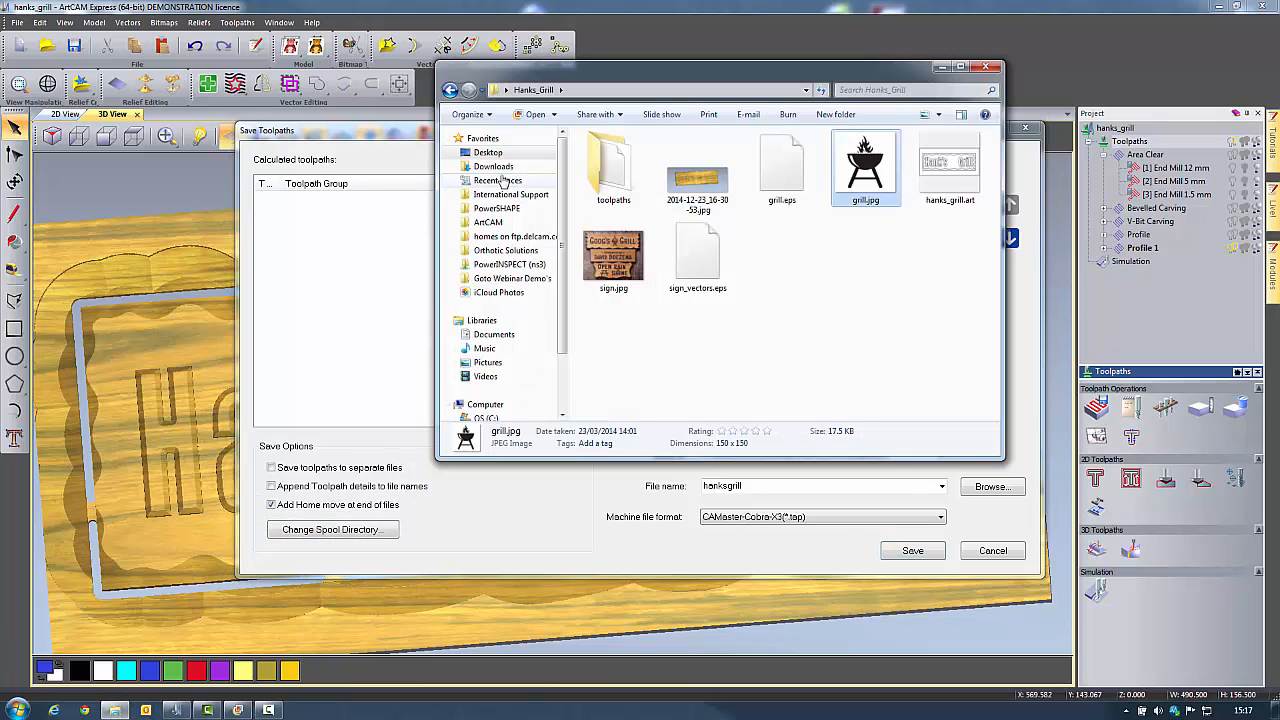
pyautogui.click(618, 181)
pyautogui.doubleClick(617, 181)
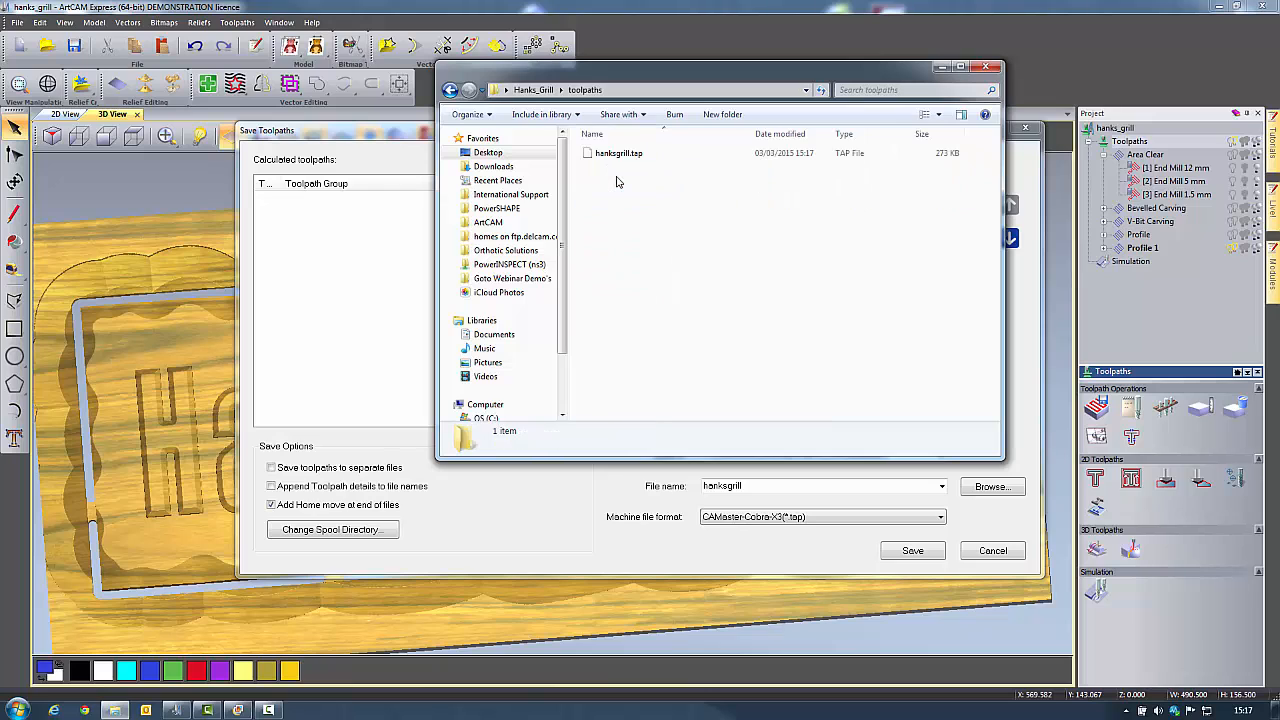
pyautogui.click(618, 153)
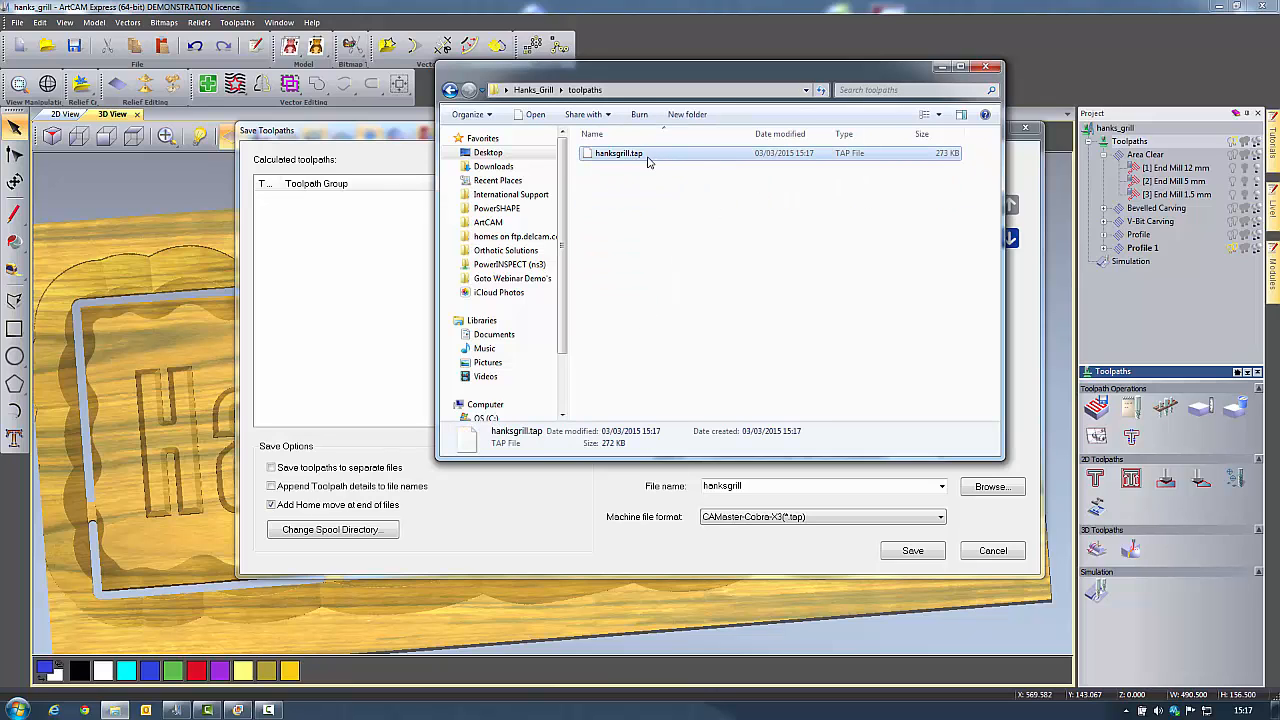
pyautogui.rightClick(690, 158)
pyautogui.click(702, 192)
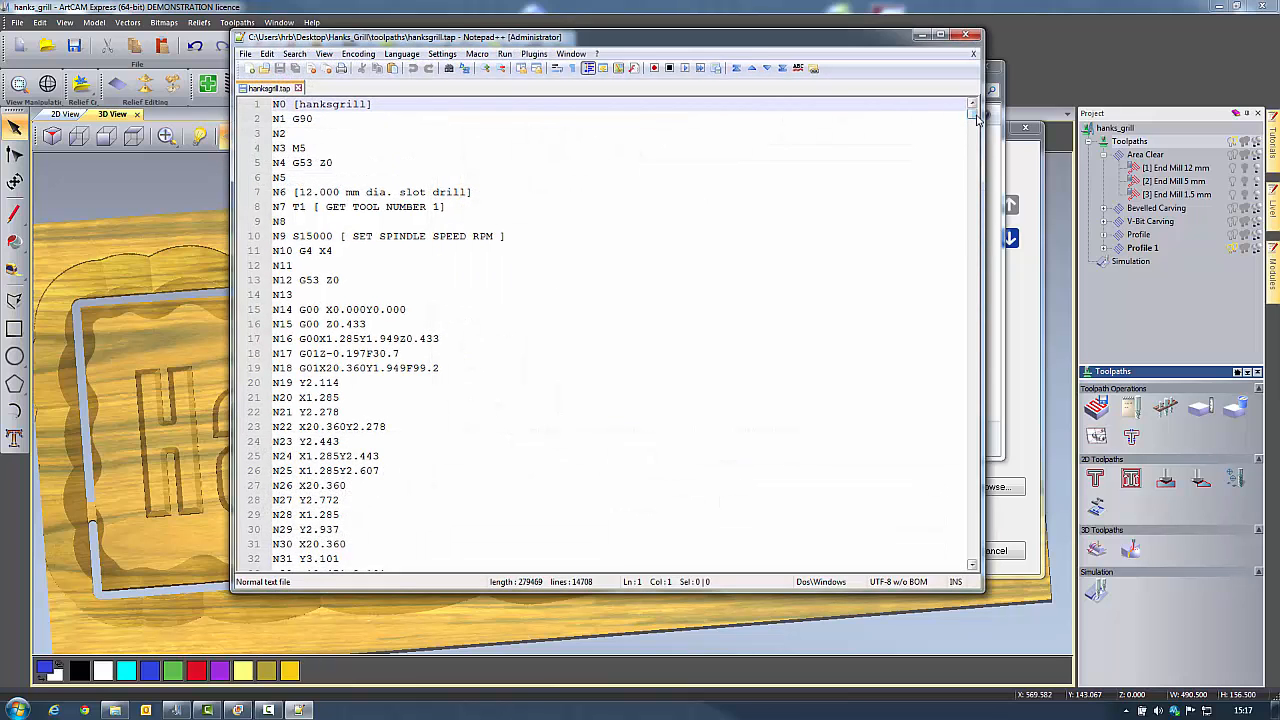
# Look through the G-code of hanksgrill.tap, then close the file, the folder window and the Save Toolpaths dialog.
pyautogui.moveTo(976, 117); pyautogui.dragTo(977, 173)
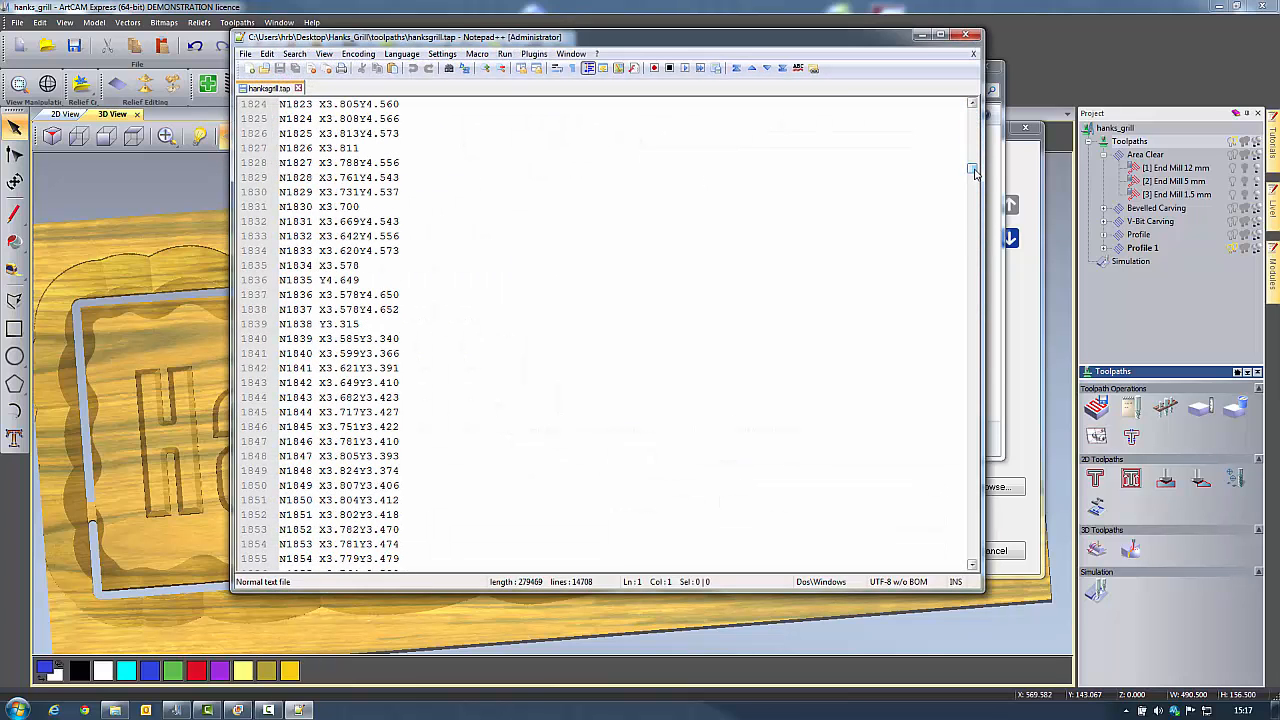
pyautogui.click(966, 35)
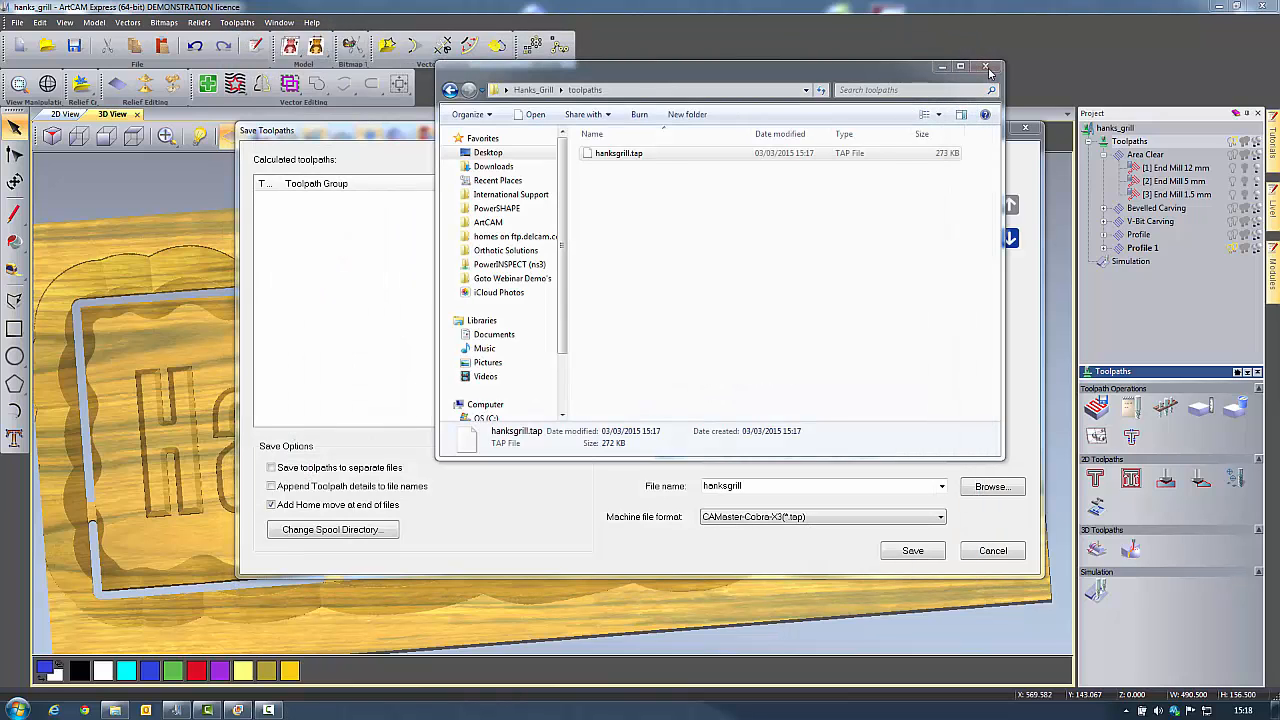
pyautogui.click(988, 67)
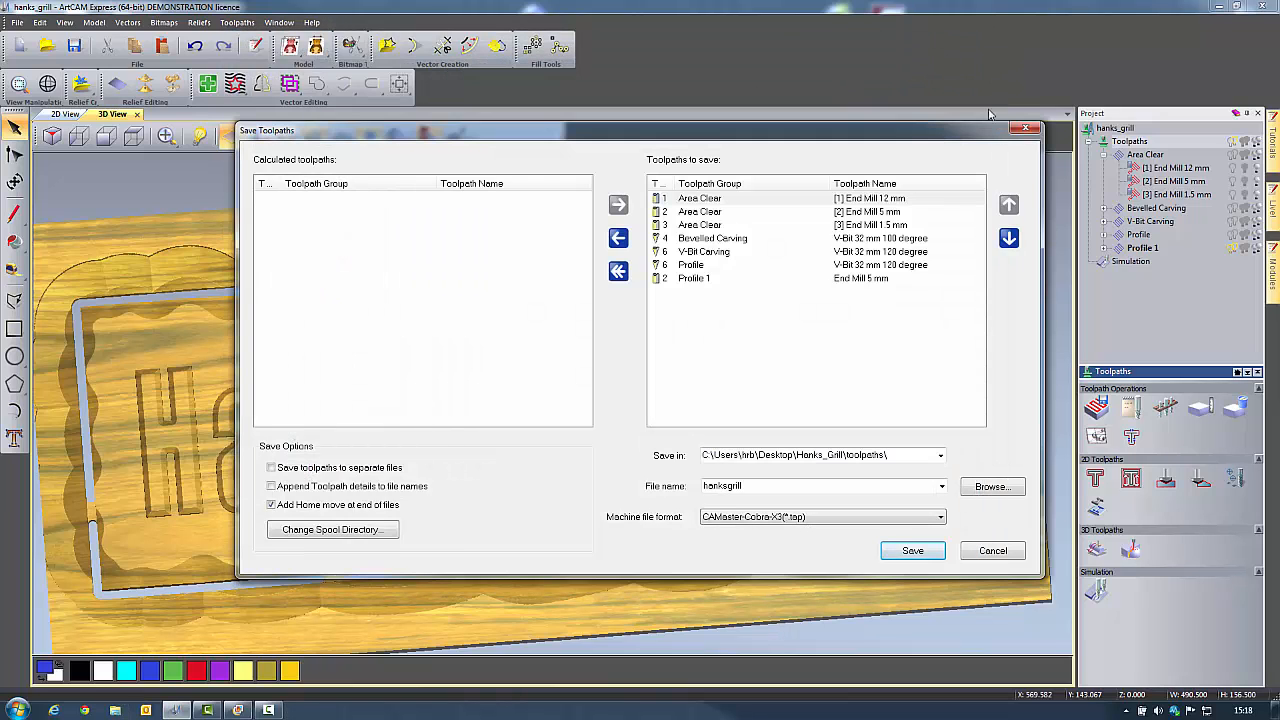
pyautogui.click(990, 550)
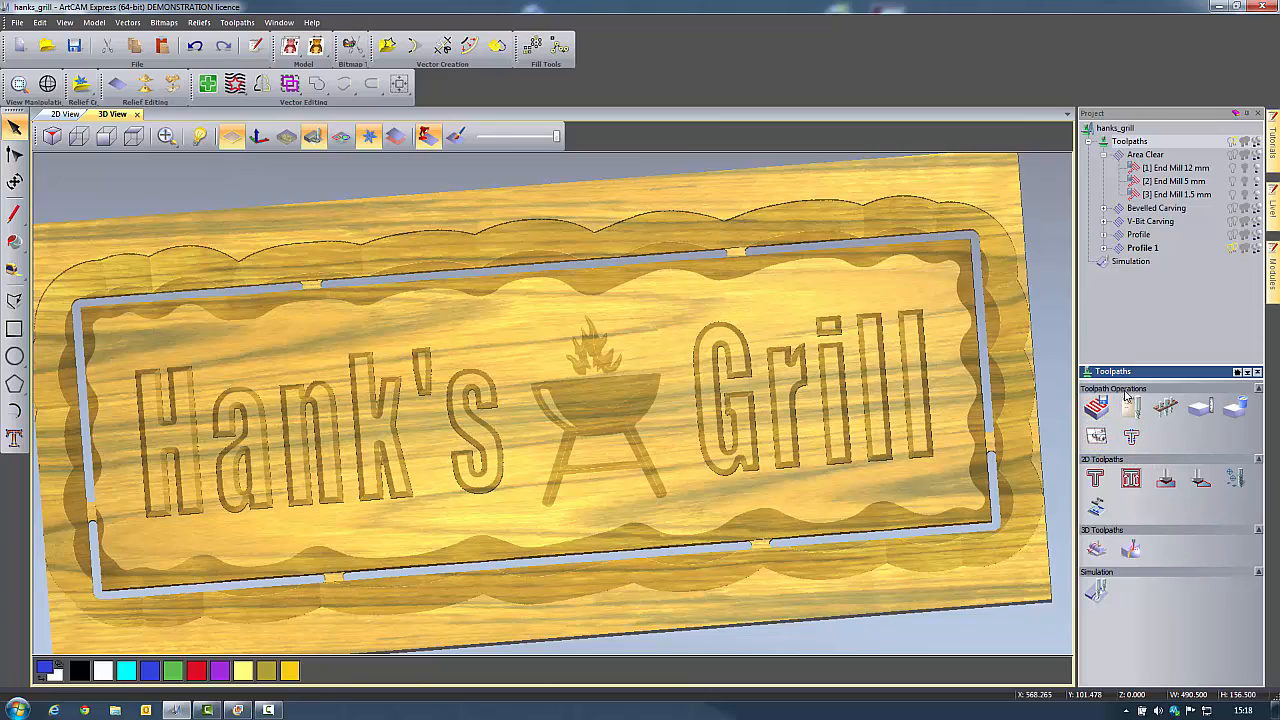
# Open the Panel Toolpaths settings and display the vectors over the 3D model to examine how the panels divide the sign.
pyautogui.click(1096, 436)
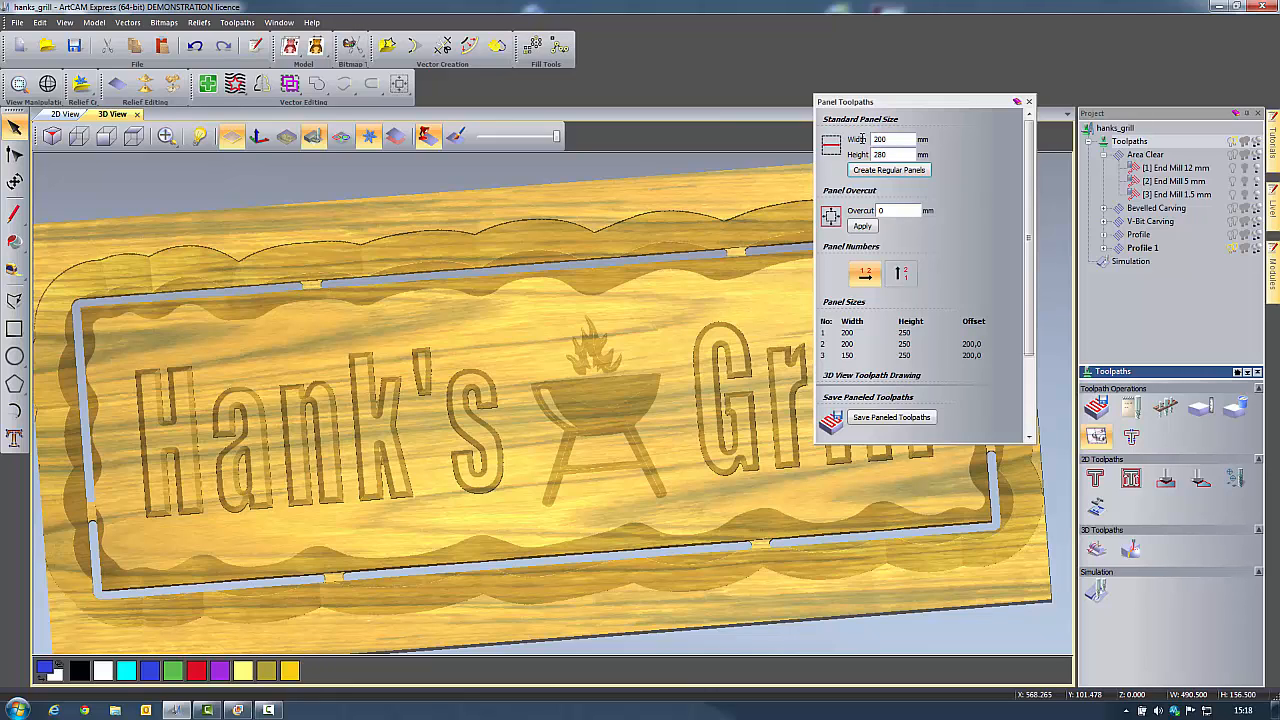
pyautogui.click(342, 138)
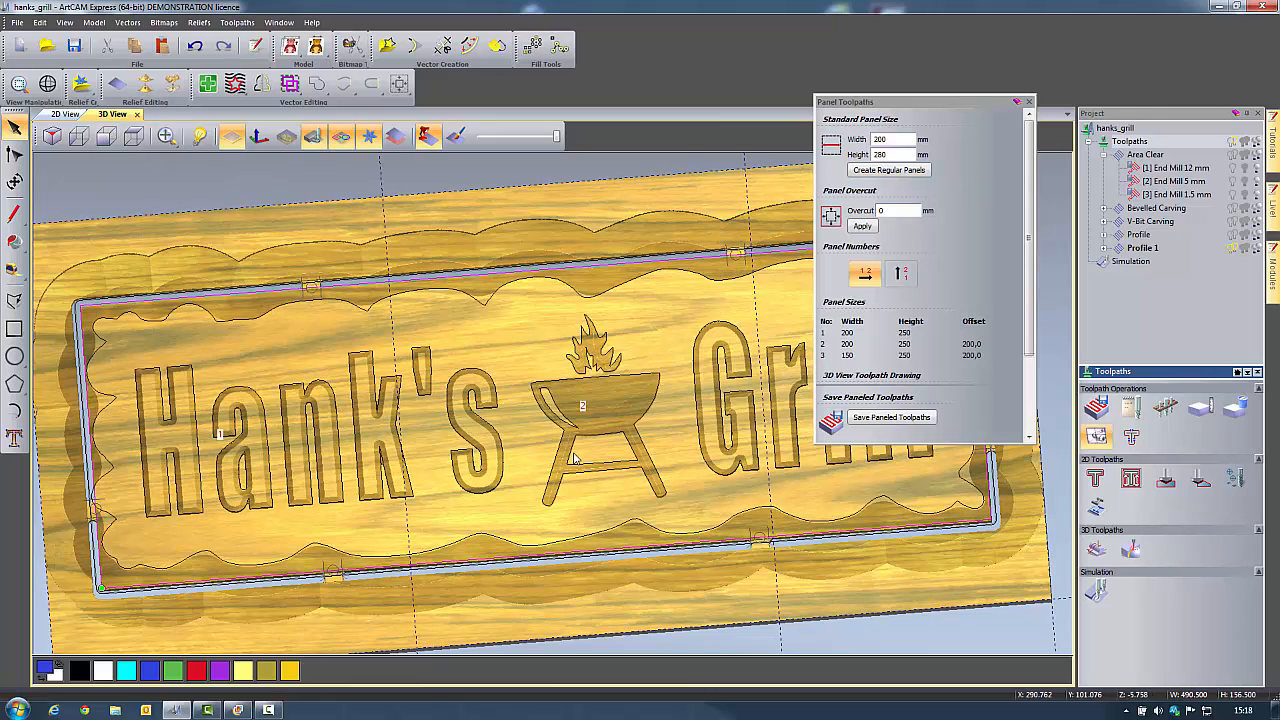
pyautogui.scroll(-3, 576, 455)
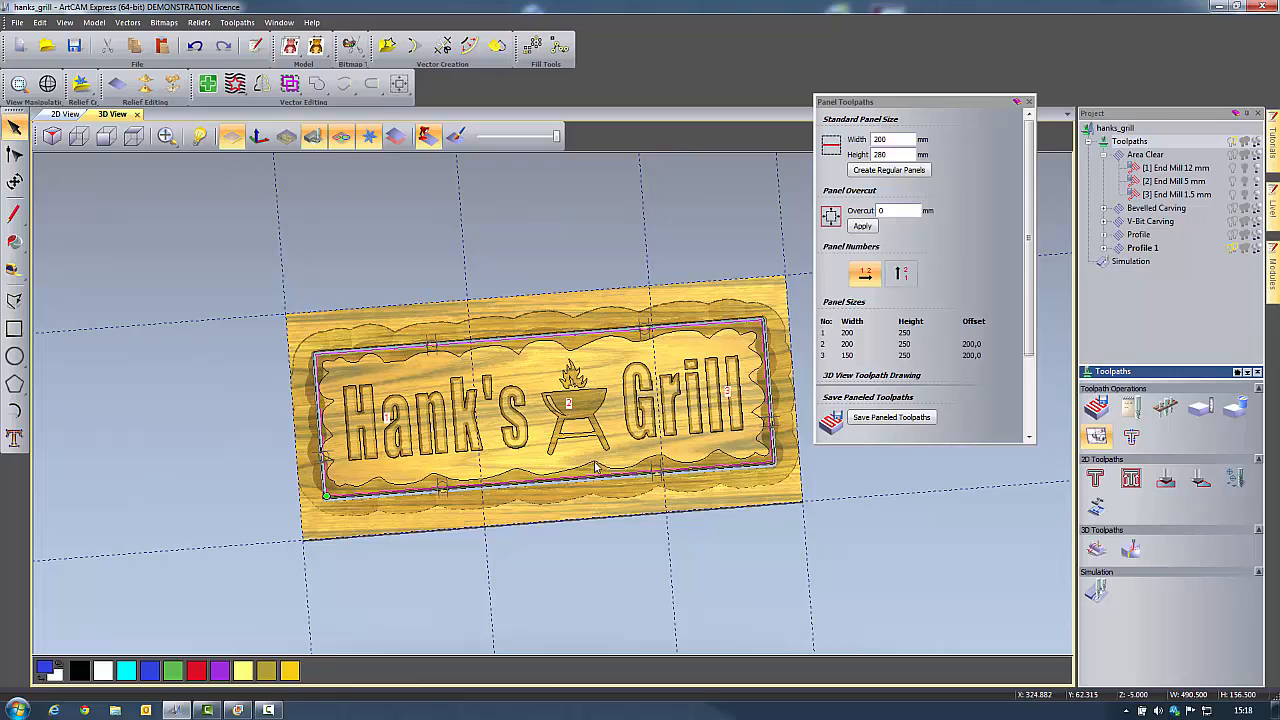
pyautogui.moveTo(609, 453); pyautogui.dragTo(547, 439, button='middle')
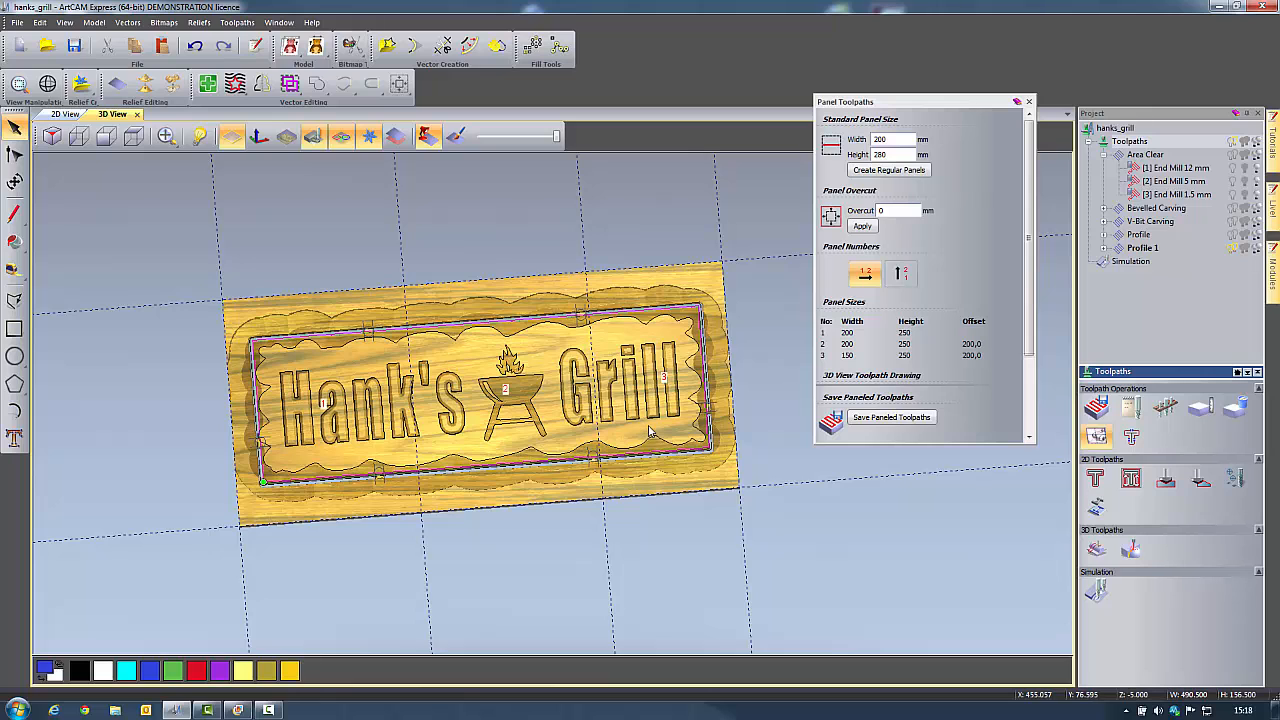
pyautogui.moveTo(1031, 235); pyautogui.dragTo(1031, 315)
pyautogui.scroll(2, 515, 370)
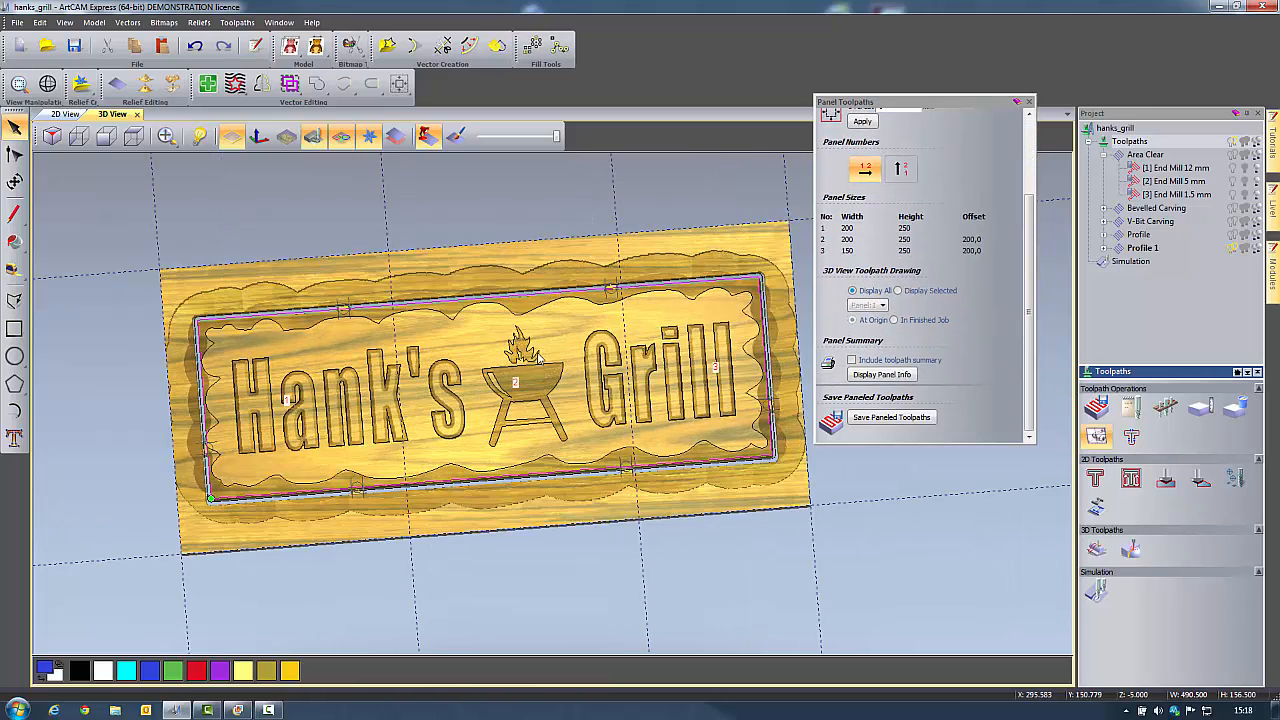
pyautogui.moveTo(600, 443); pyautogui.dragTo(568, 453, button='middle')
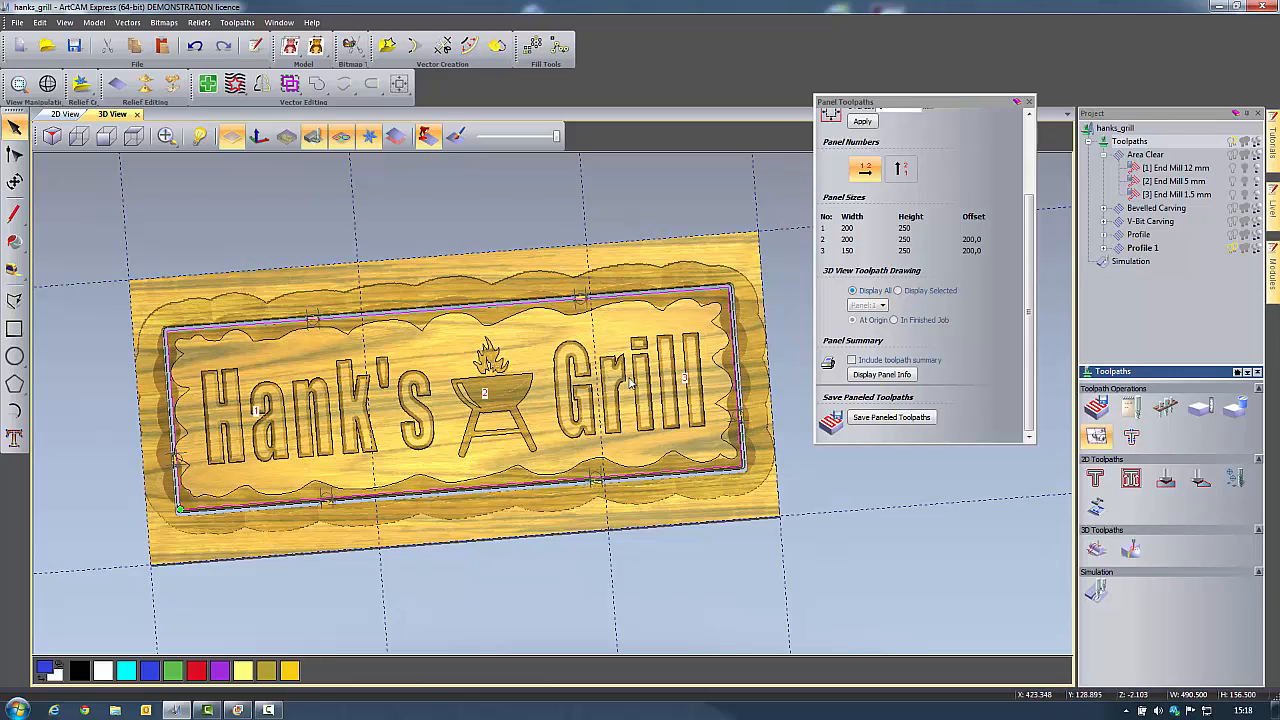
# Reopen the Profile 1 toolpath and start manual editing of its bridges in the 2D view.
pyautogui.doubleClick(1143, 250)
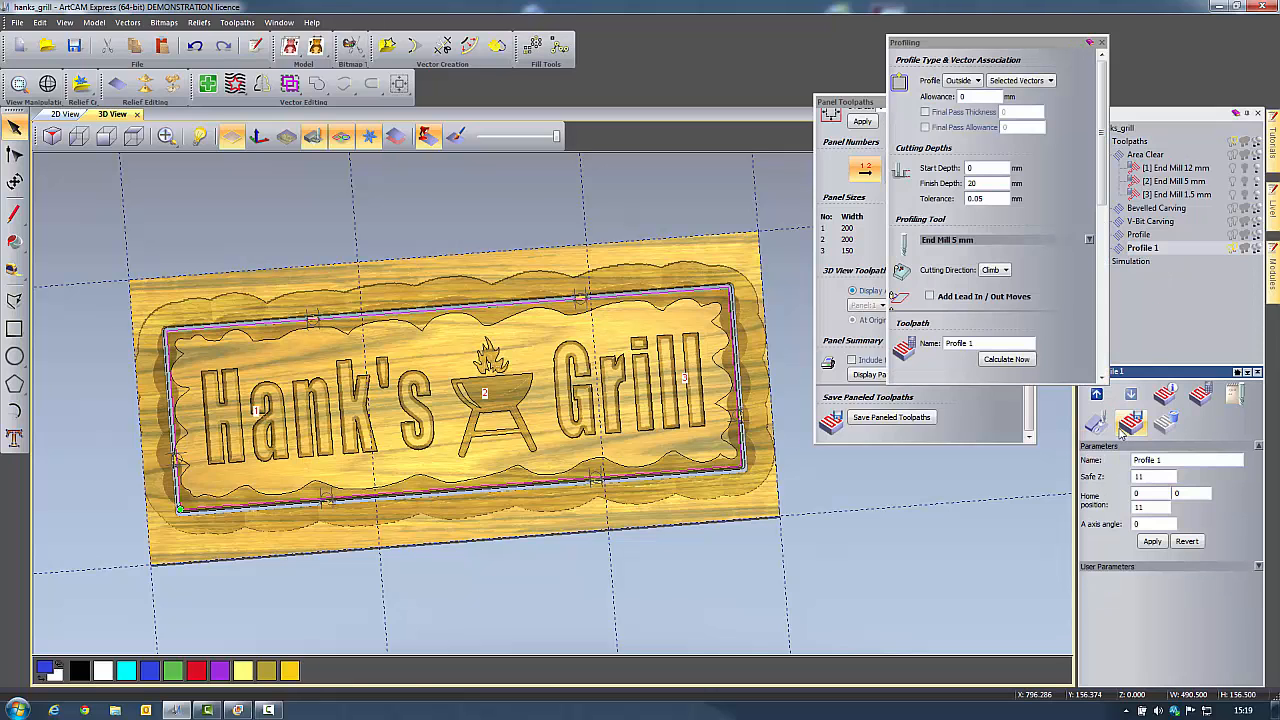
pyautogui.moveTo(1104, 195); pyautogui.dragTo(1105, 328)
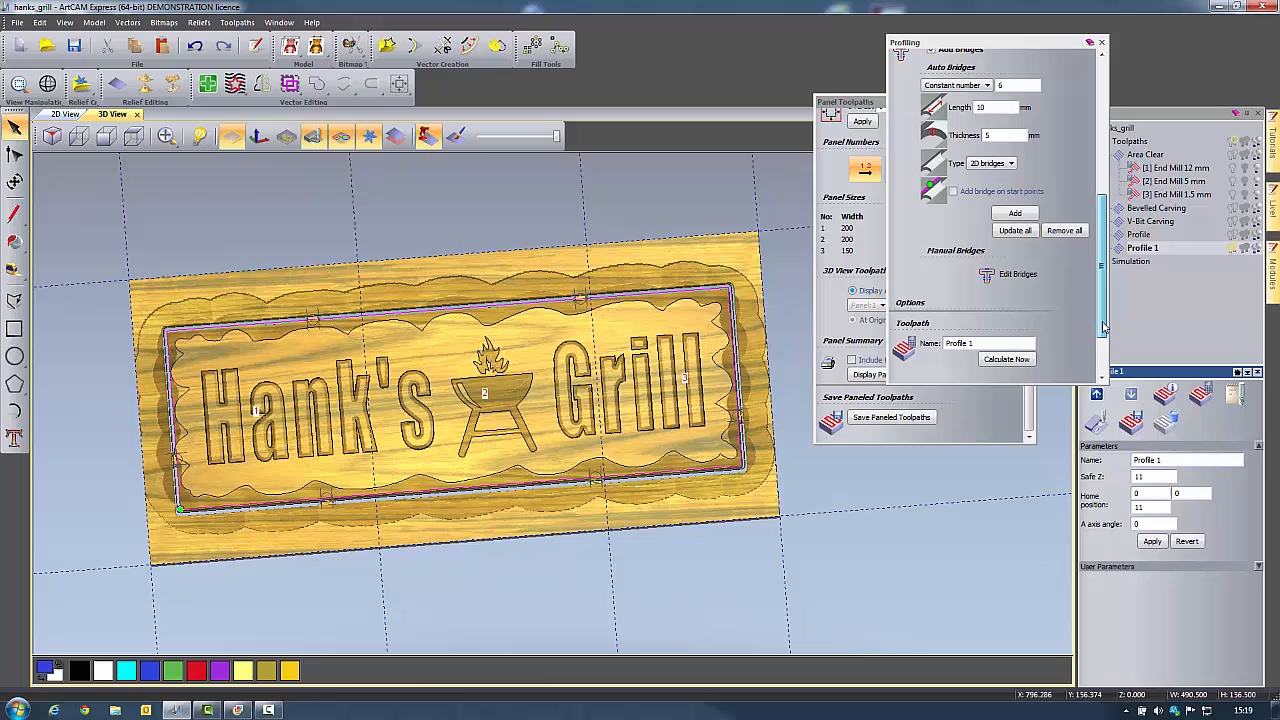
pyautogui.click(1017, 277)
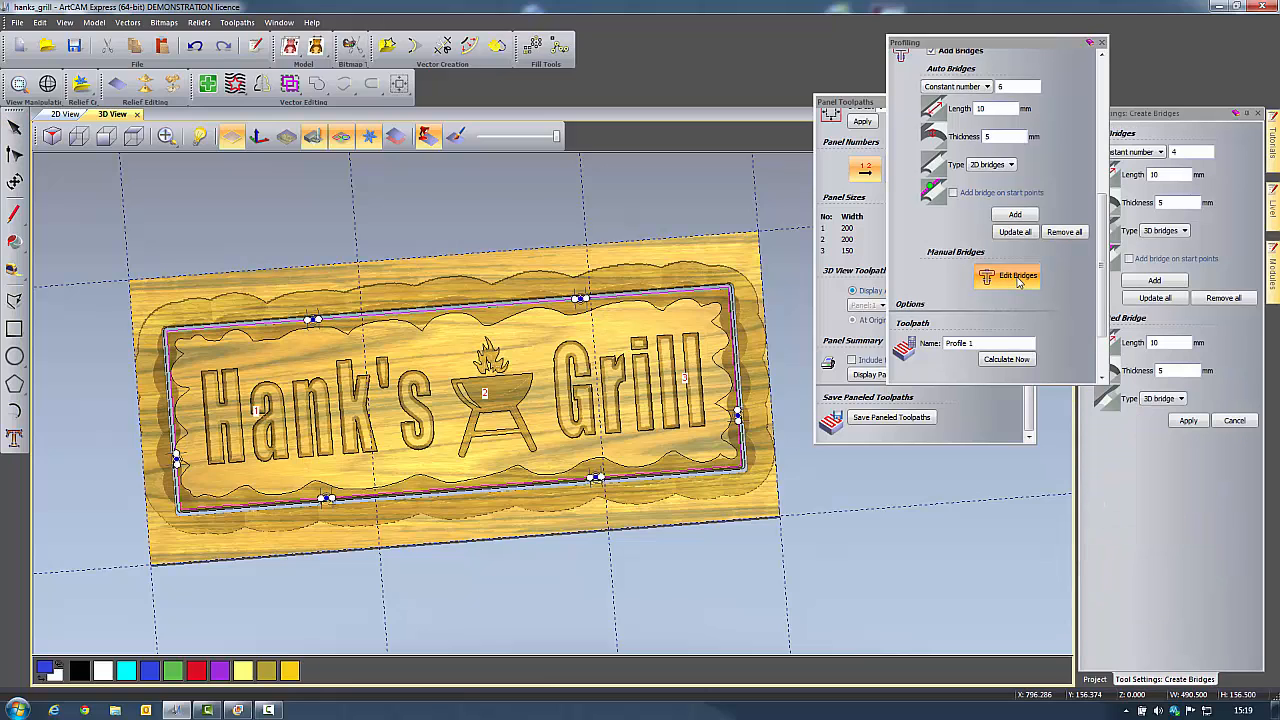
pyautogui.click(66, 114)
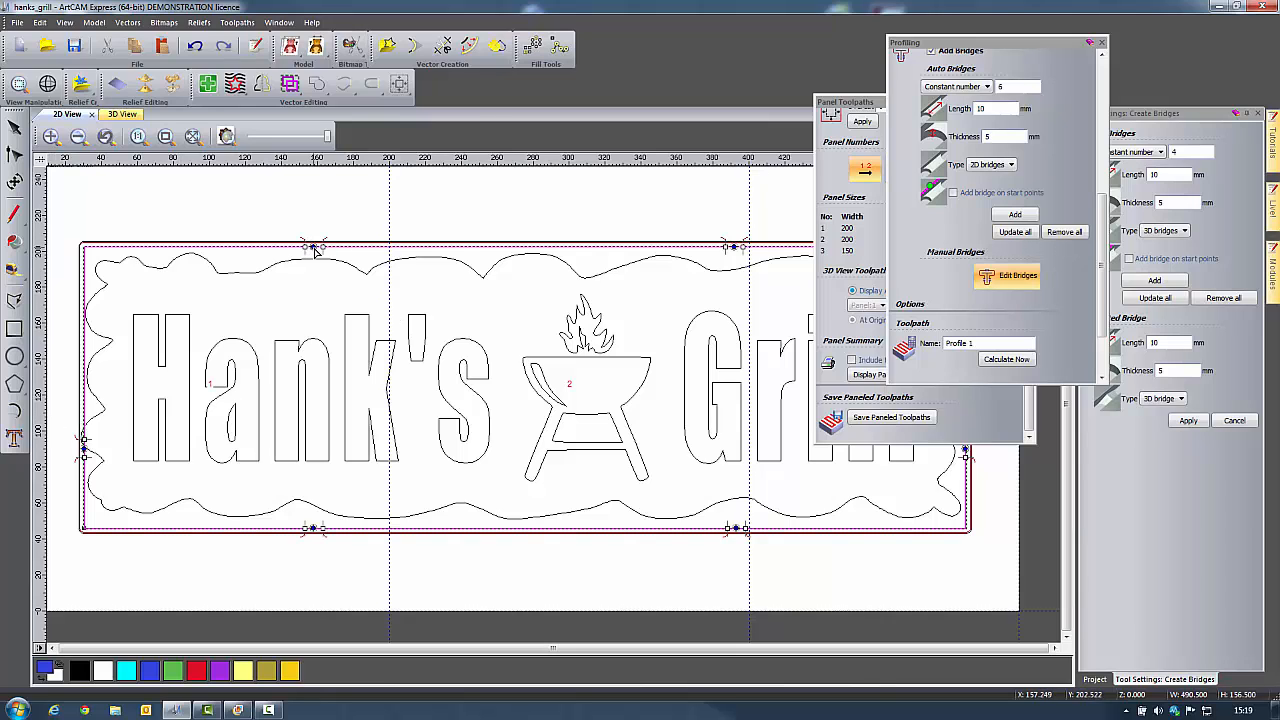
# Move the sign's two top-edge bridges well inside panels 1 and 2, and its right bottom-edge bridge into panel 2.
pyautogui.moveTo(313, 246)
pyautogui.mouseDown()
pyautogui.moveTo(460, 248)
pyautogui.moveTo(215, 247)
pyautogui.mouseUp()
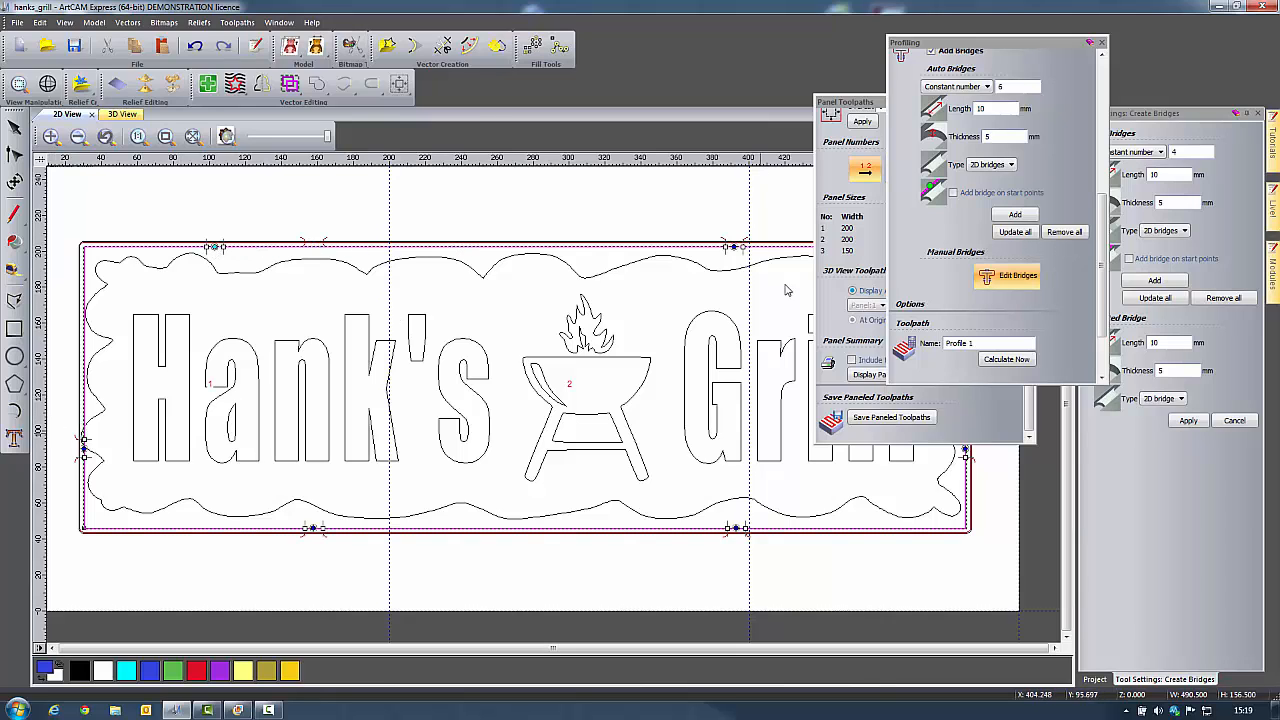
pyautogui.moveTo(733, 247); pyautogui.dragTo(591, 247)
pyautogui.moveTo(738, 536); pyautogui.dragTo(588, 536)
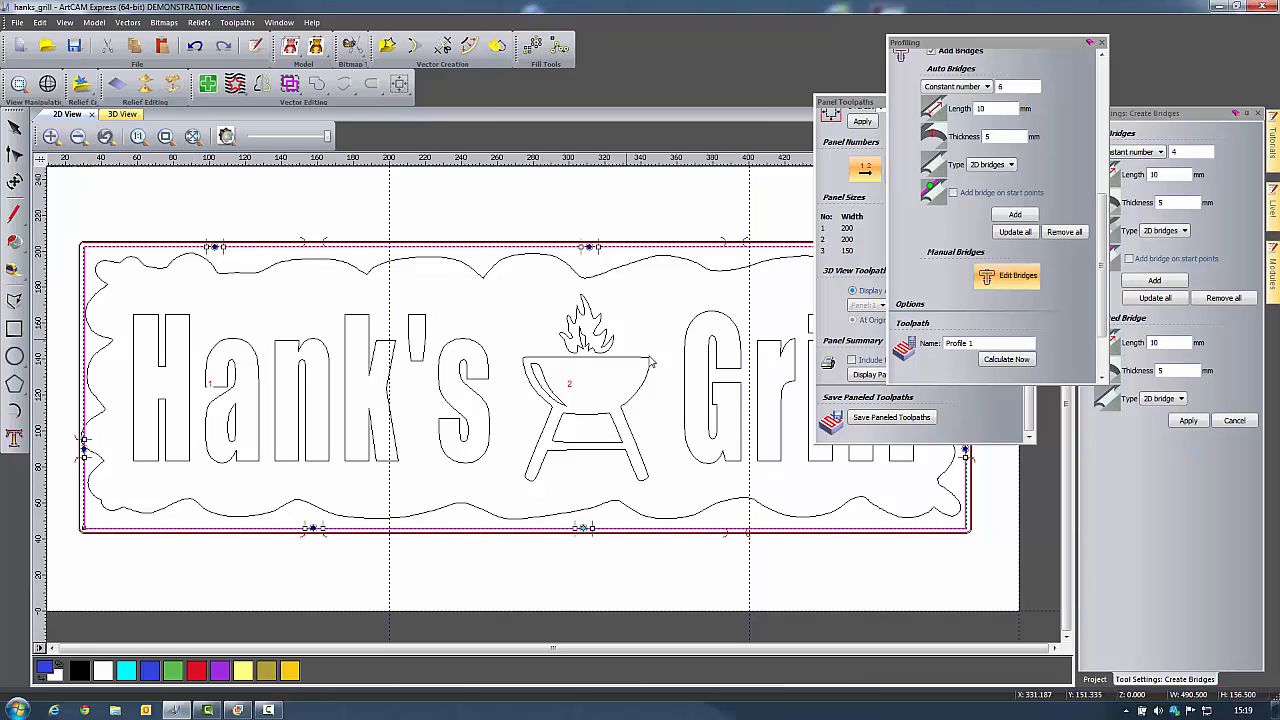
pyautogui.moveTo(1014, 85); pyautogui.dragTo(1037, 80)
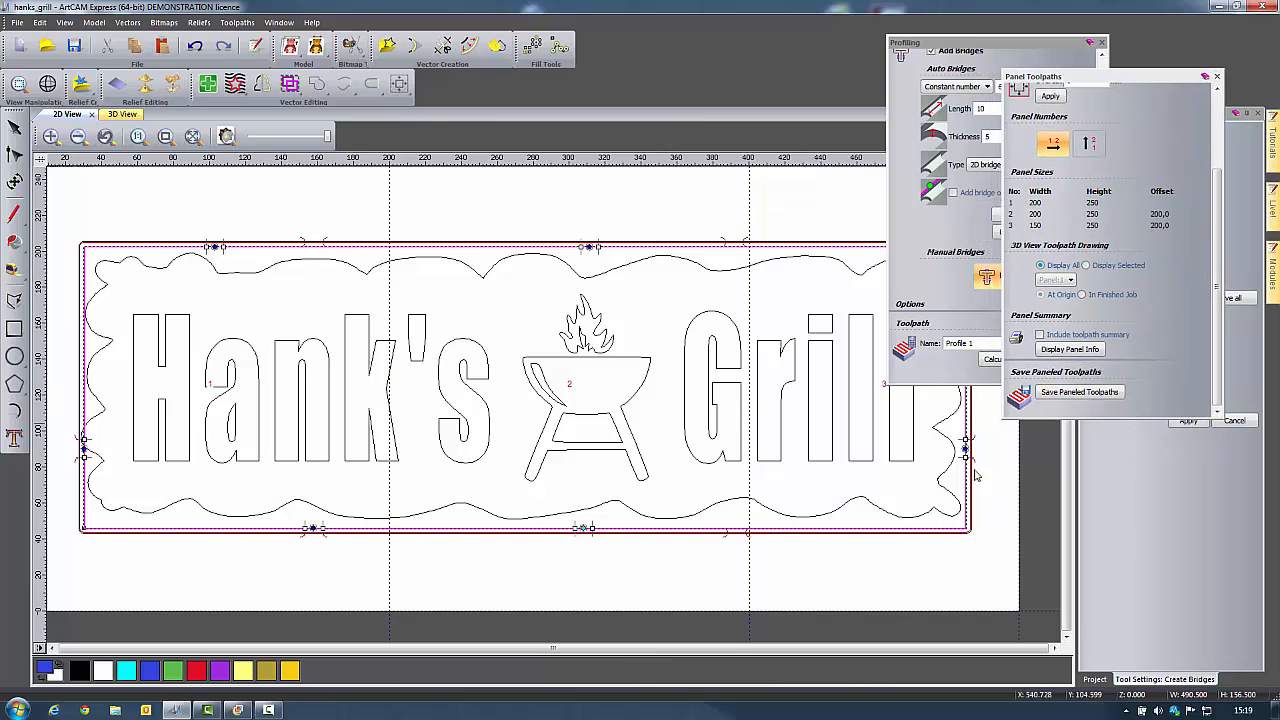
# Rearrange the bottom edge so panels 1, 2 and 3 each hold one bridge, bringing the left-edge bridge down into panel 1.
pyautogui.moveTo(587, 530); pyautogui.dragTo(846, 528)
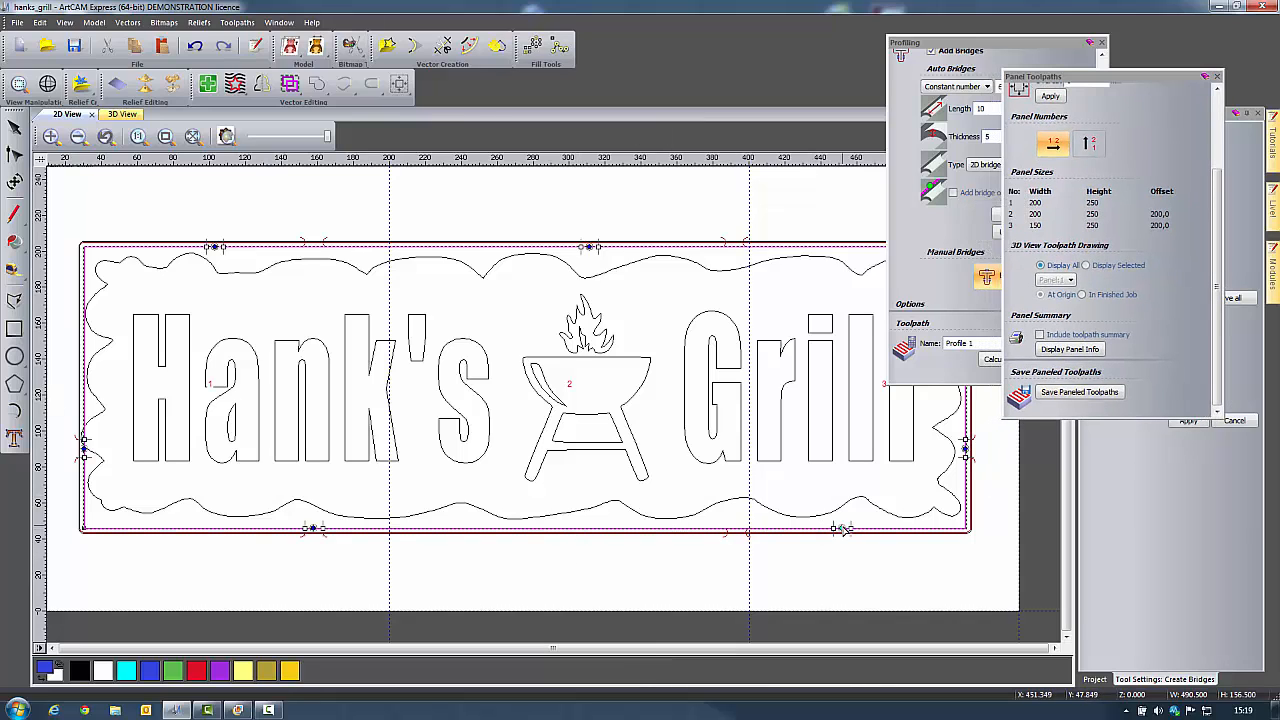
pyautogui.moveTo(312, 530); pyautogui.dragTo(587, 529)
pyautogui.moveTo(82, 450); pyautogui.dragTo(219, 534)
# Move the bridge on the sign's right edge onto the top edge within panel 3.
pyautogui.moveTo(777, 294); pyautogui.dragTo(486, 300, button='middle')
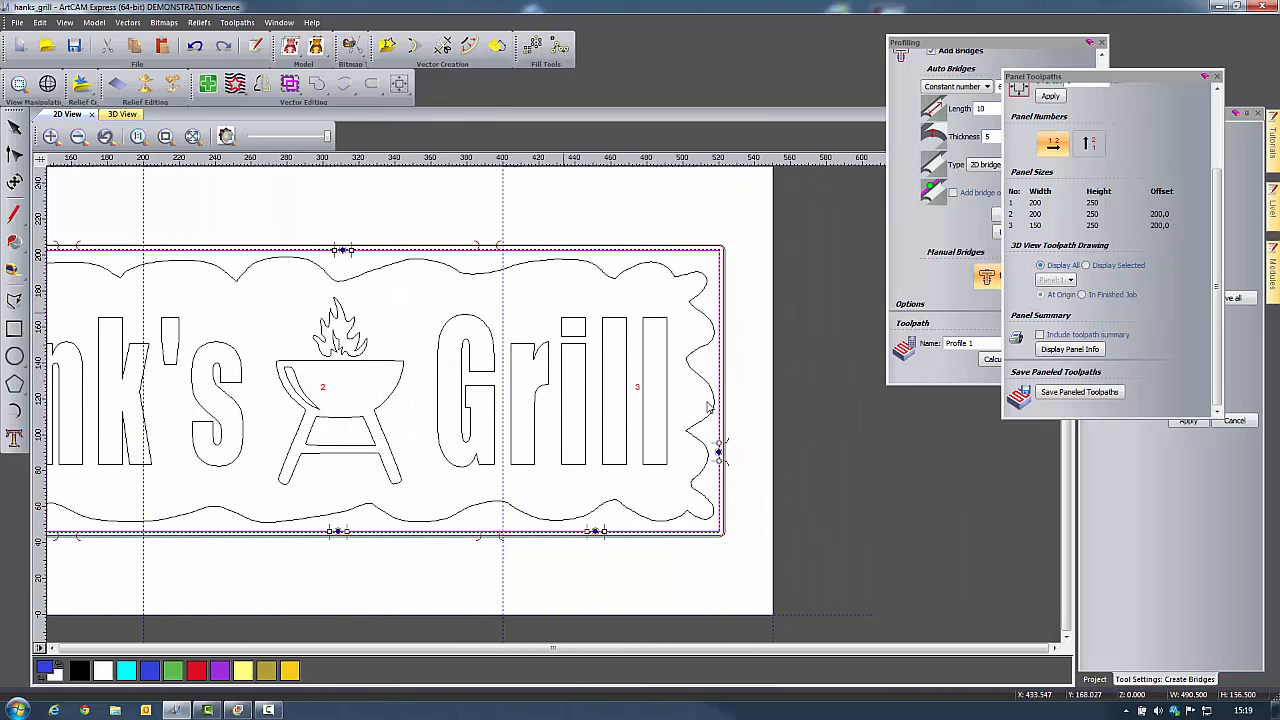
pyautogui.moveTo(720, 452); pyautogui.dragTo(683, 208)
pyautogui.moveTo(375, 406); pyautogui.dragTo(606, 422, button='middle')
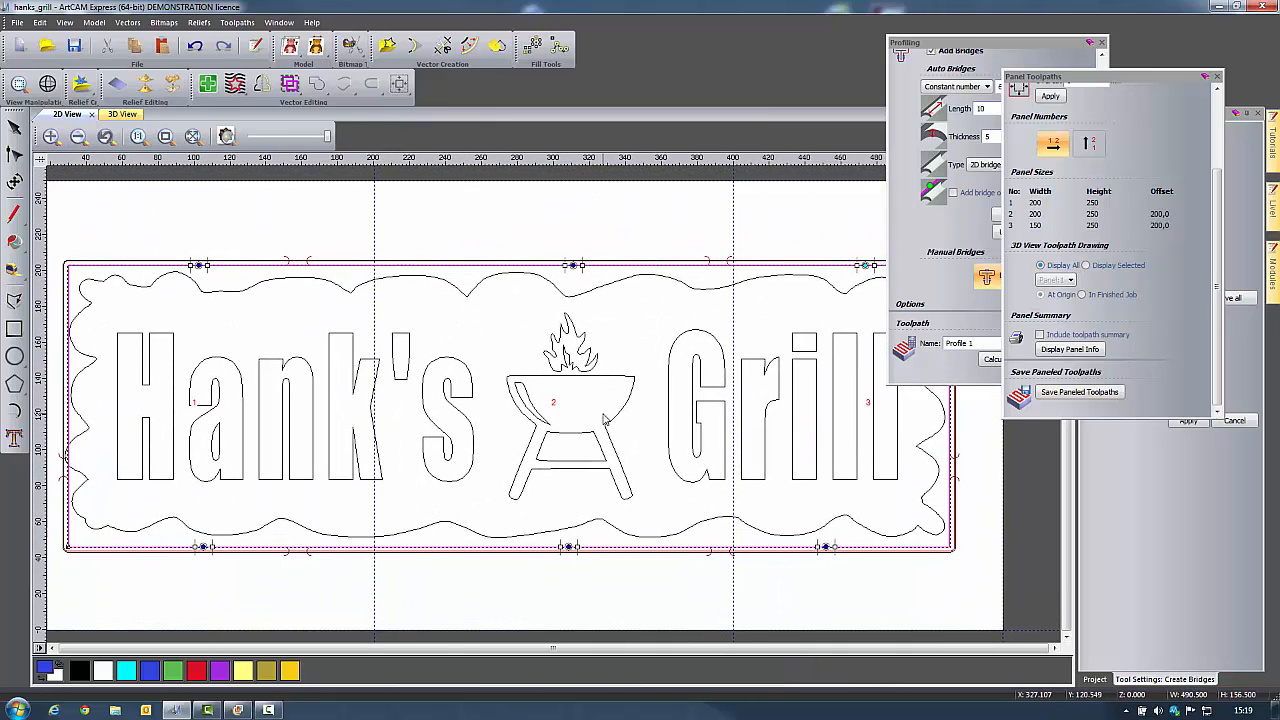
# Recalculate the Profile 1 toolpath with the repositioned bridges and close its profiling settings.
pyautogui.click(1010, 47)
pyautogui.scroll(-3, 1098, 316)
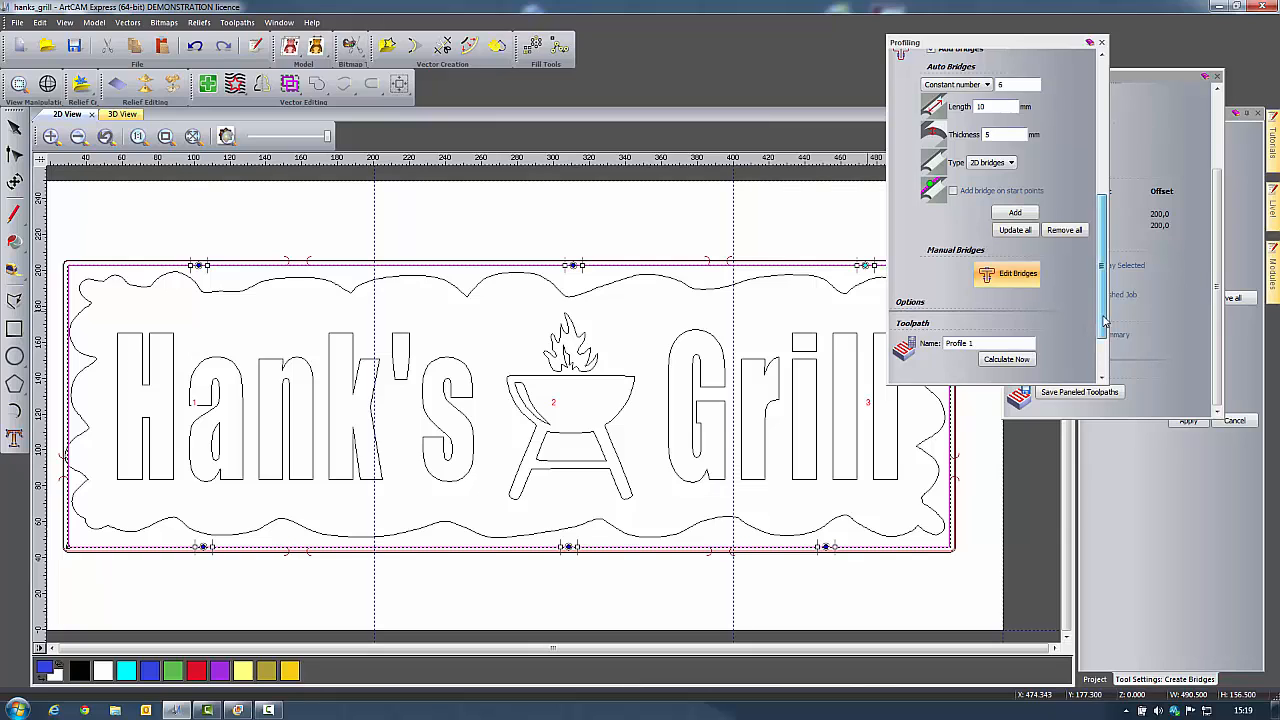
pyautogui.click(1012, 359)
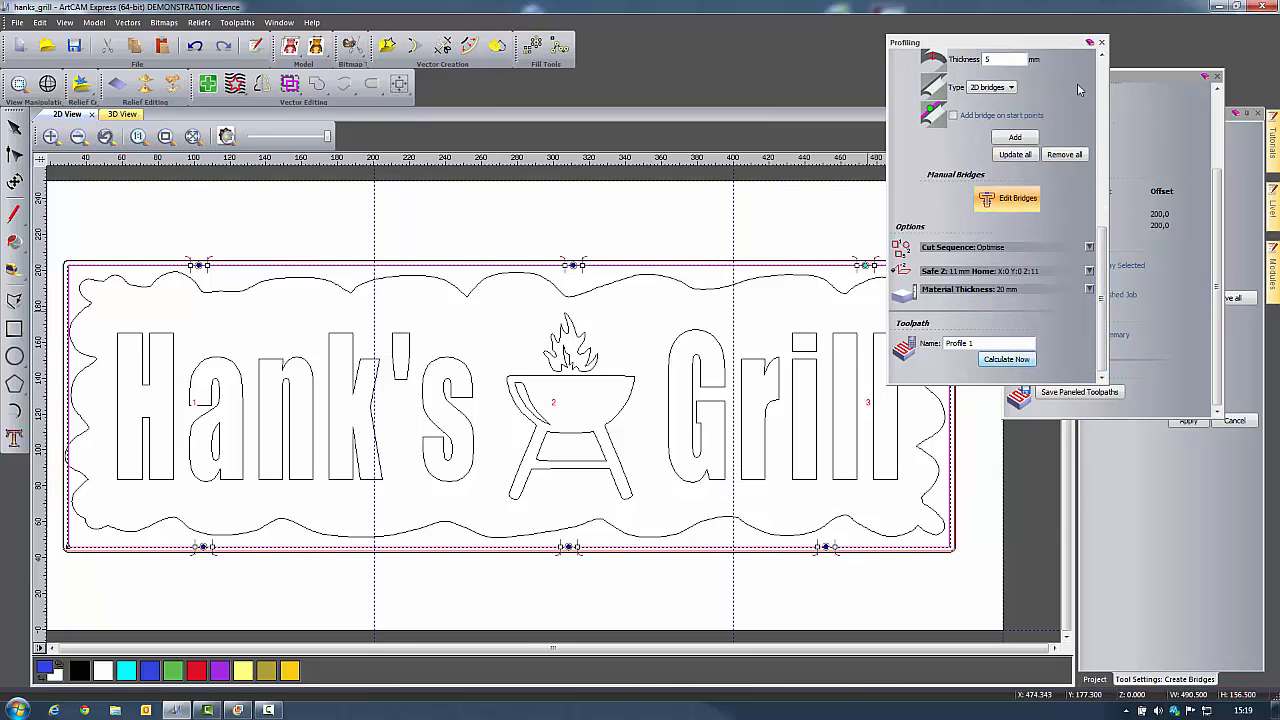
pyautogui.click(1101, 42)
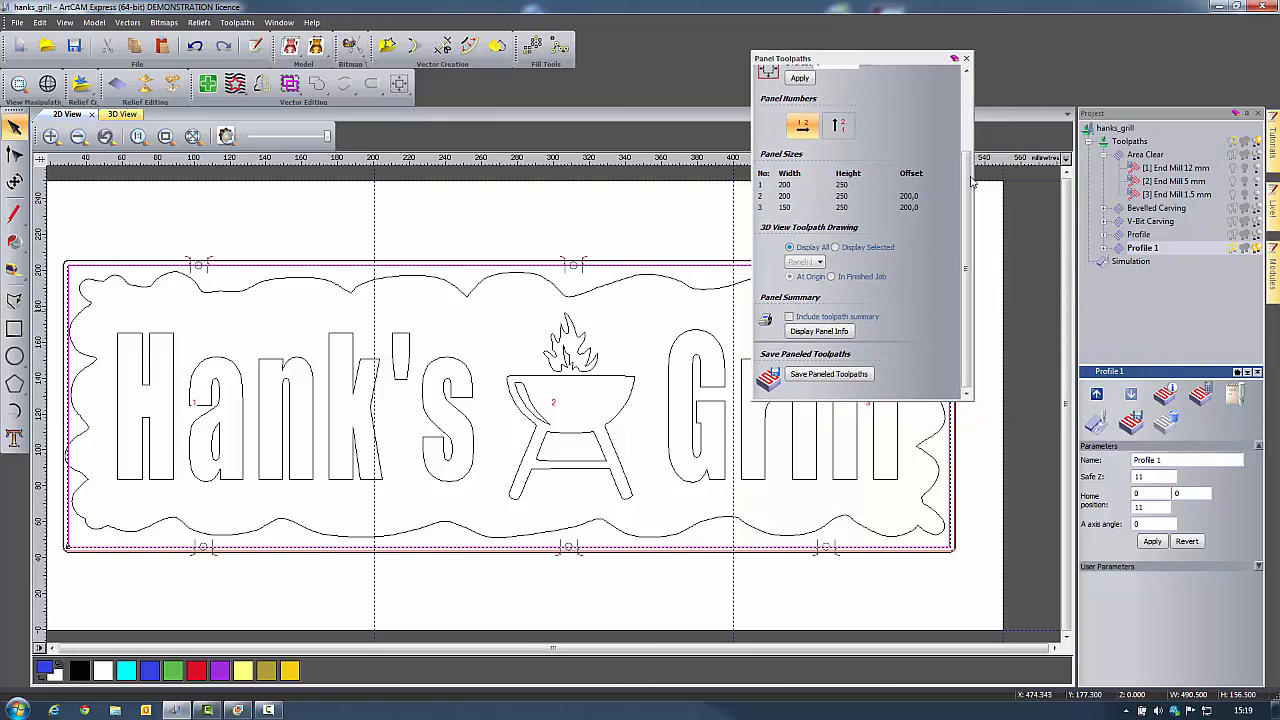
# Start saving the paneled toolpaths and create a folder named panelled inside the toolpaths folder.
pyautogui.click(828, 374)
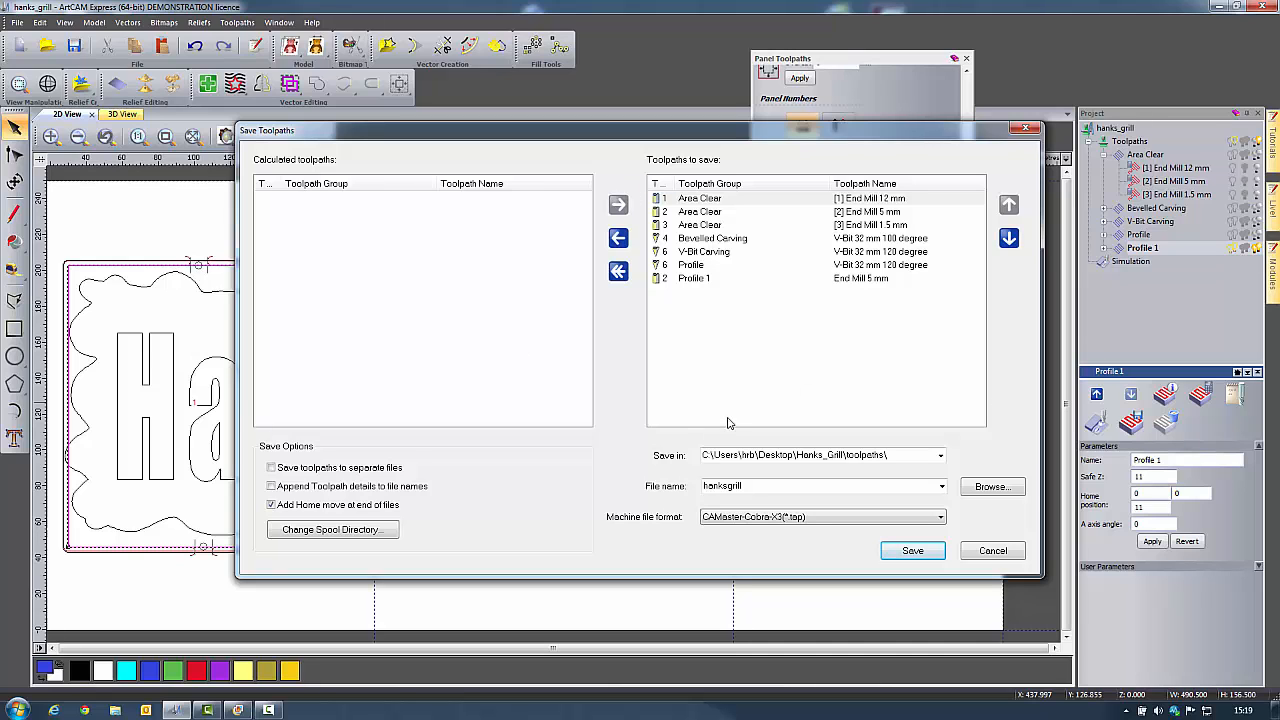
pyautogui.click(1004, 489)
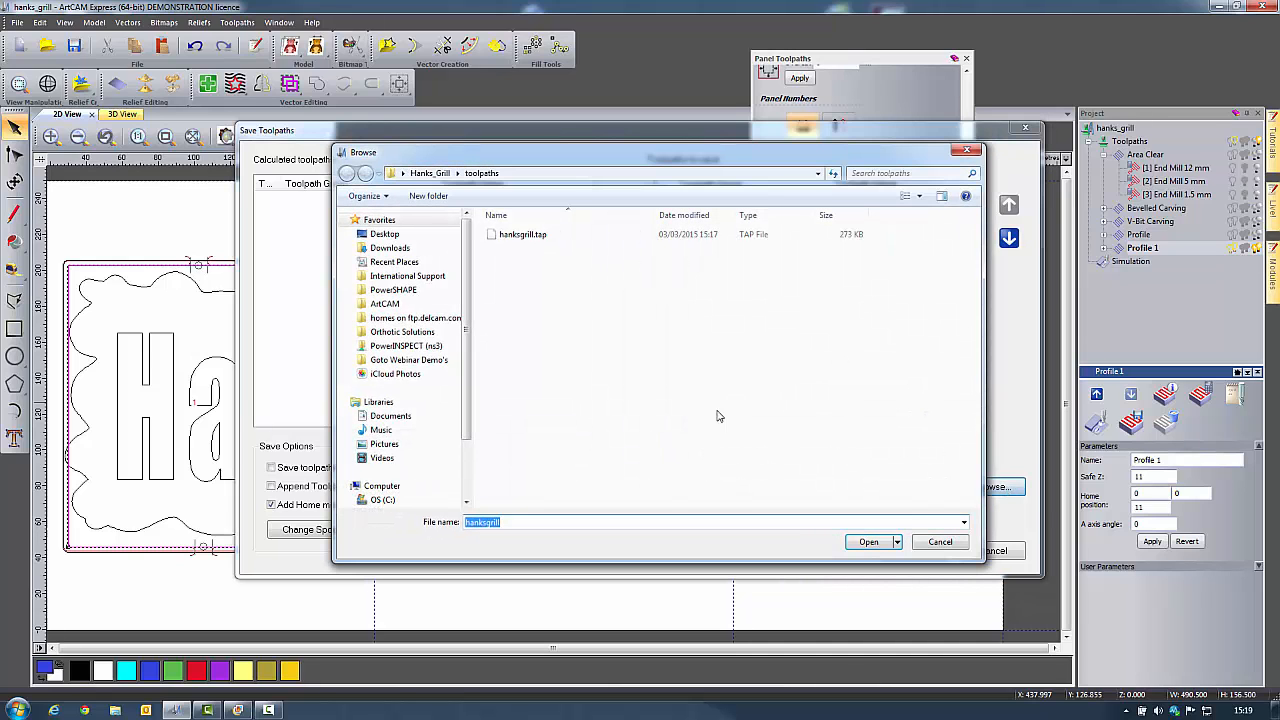
pyautogui.rightClick(686, 359)
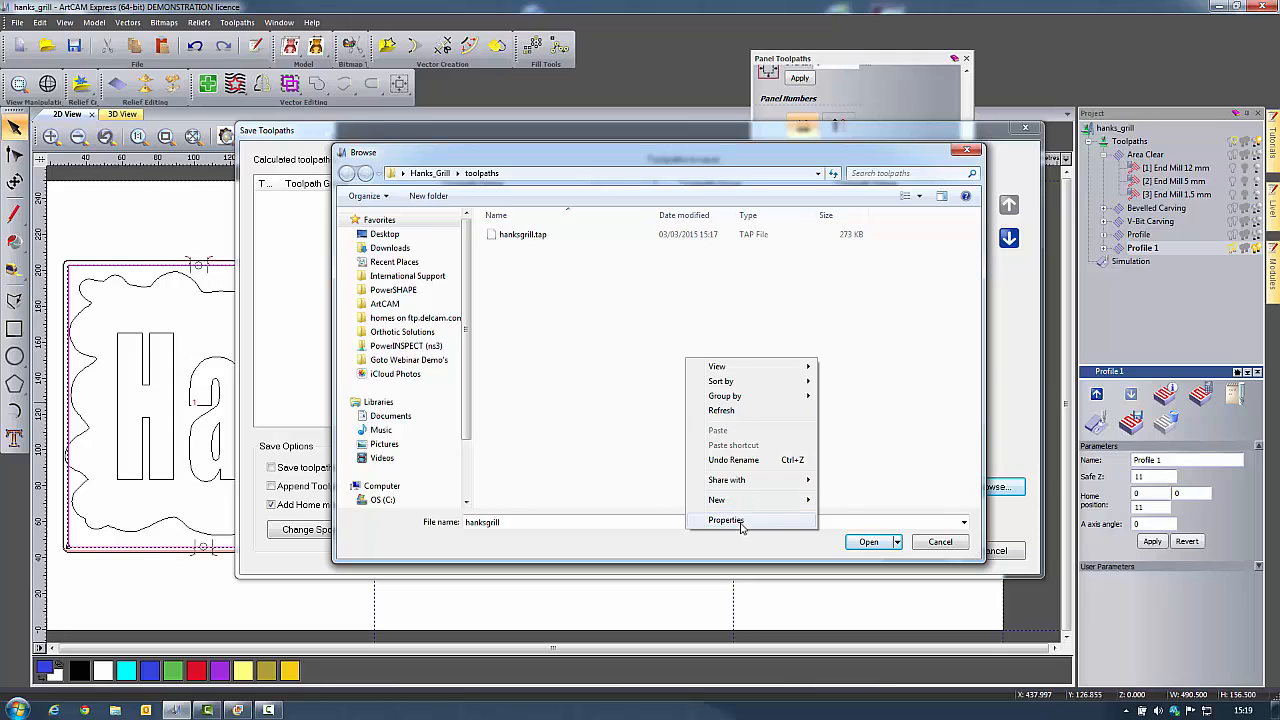
pyautogui.moveTo(734, 502)
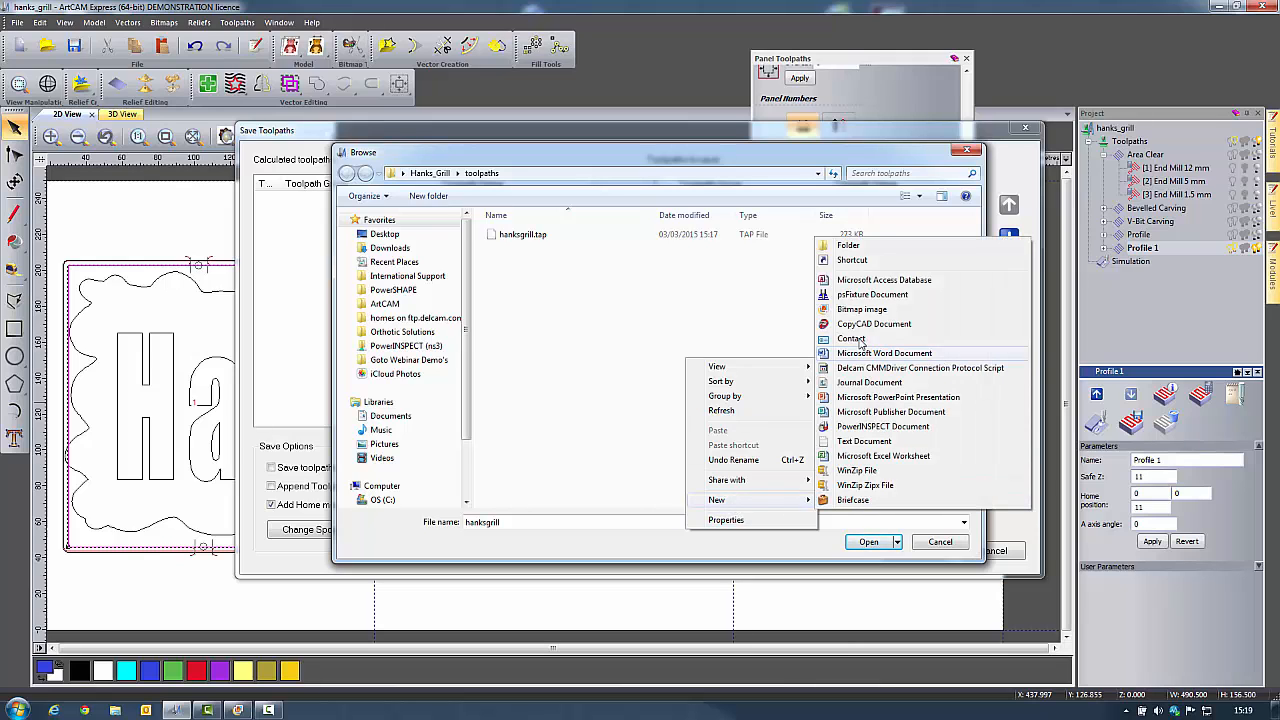
pyautogui.click(848, 245)
pyautogui.write('panelled')
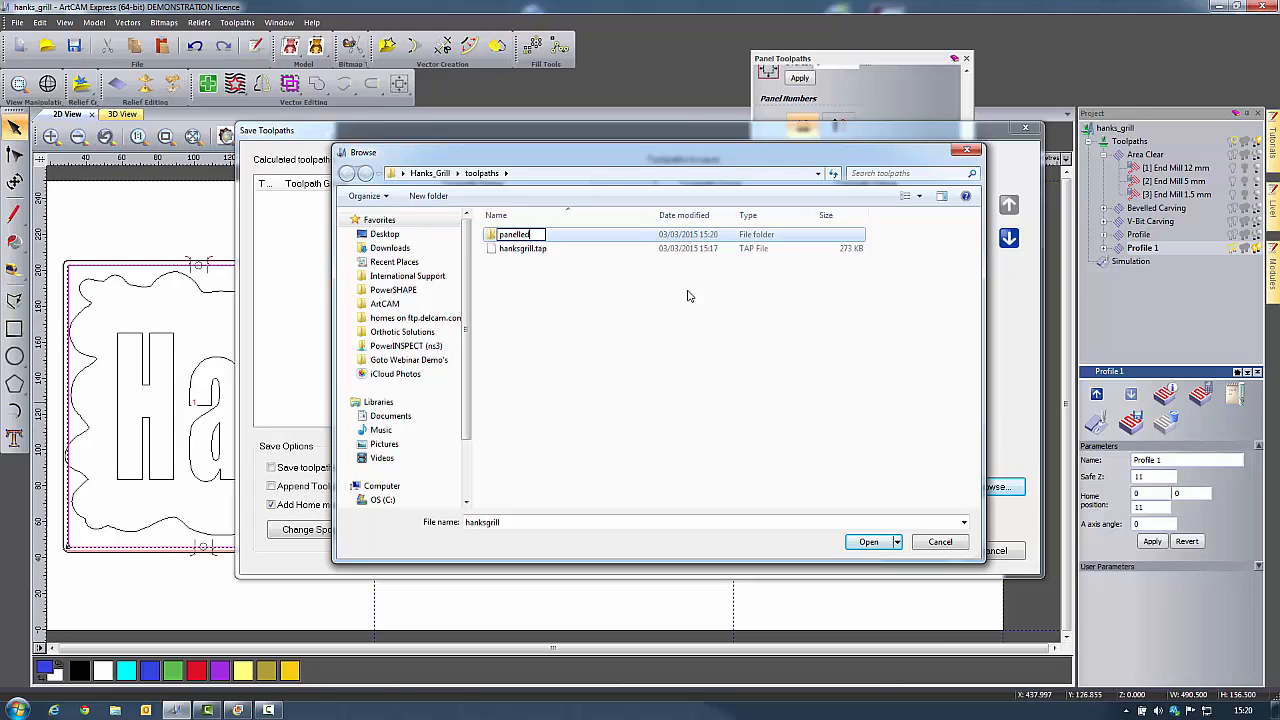
pyautogui.press('Return')
# Save the paneled toolpaths into the panelled folder under the file name hanksgrill.
pyautogui.click(869, 542)
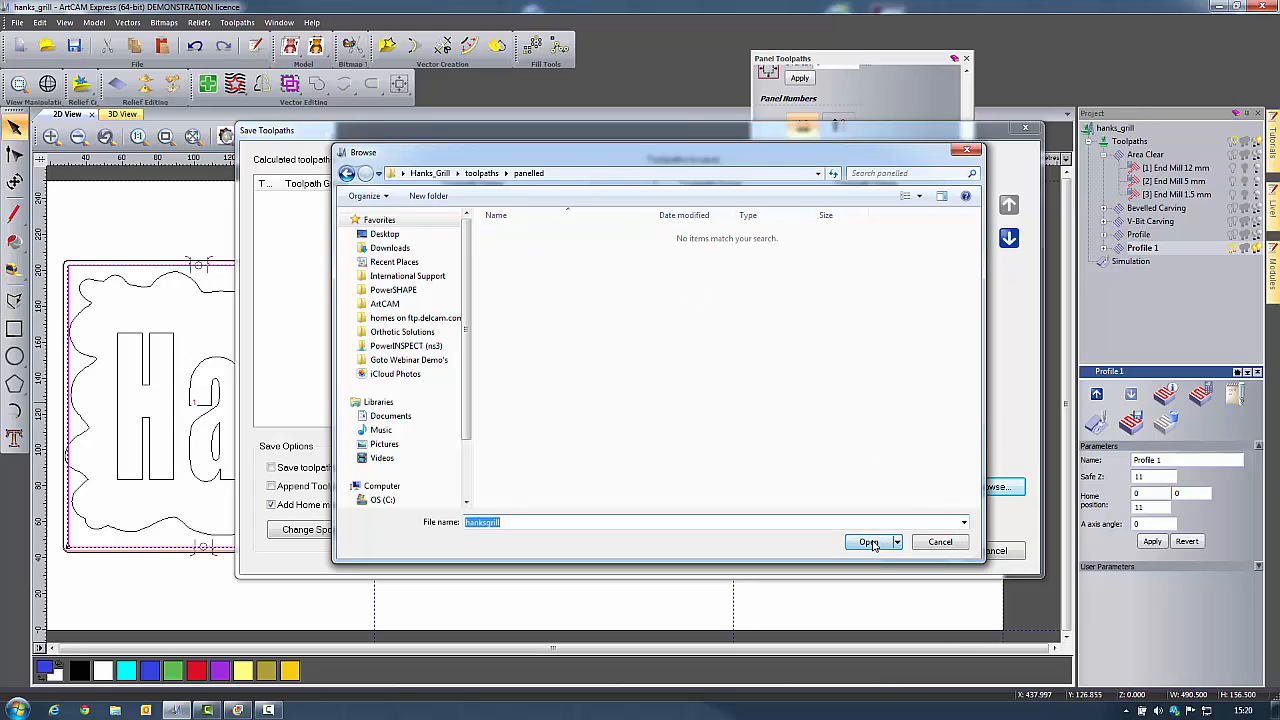
pyautogui.click(871, 543)
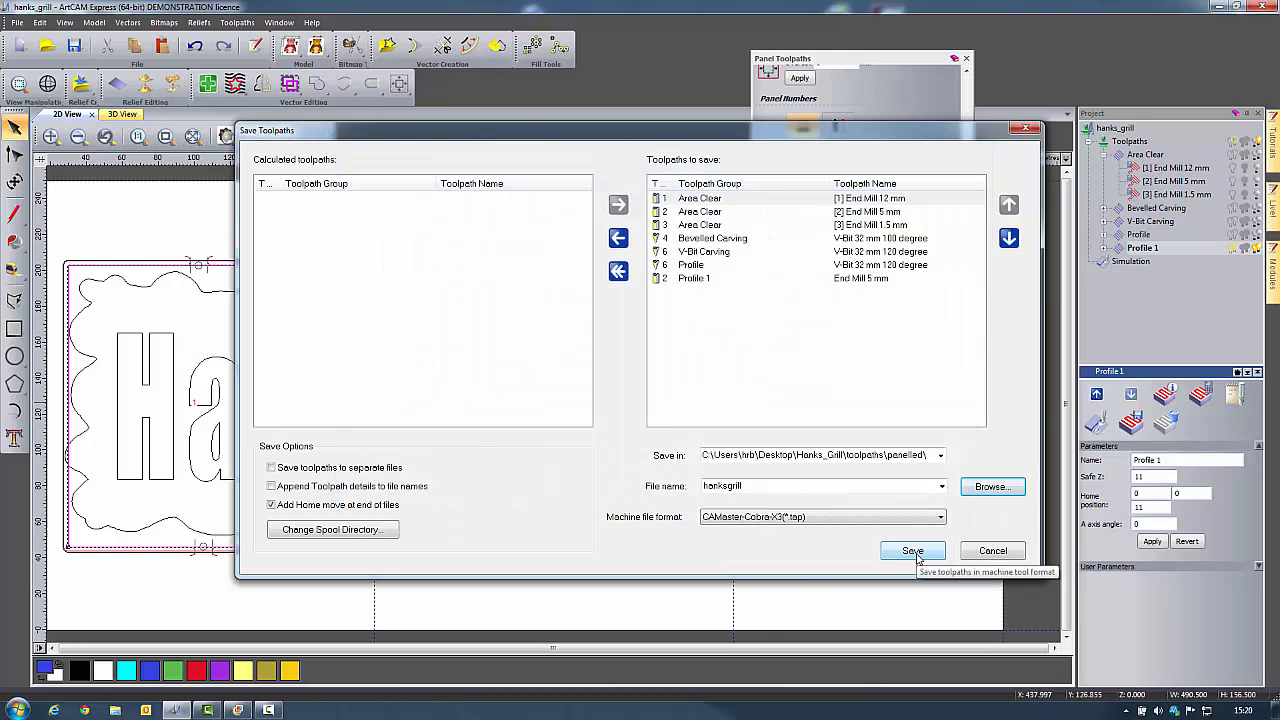
pyautogui.click(913, 552)
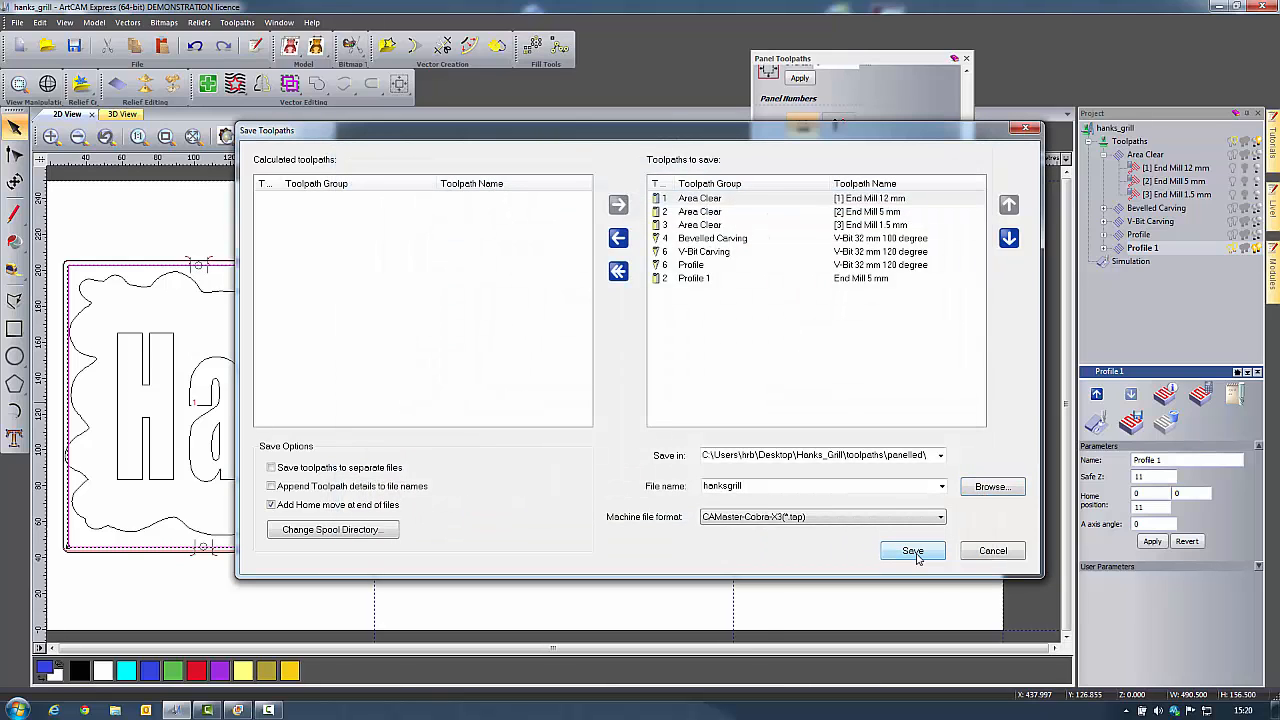
# Switch to Windows Explorer, browse from the desktop to Hanks_Grill, toolpaths, panelled, and check the saved file for each panel.
pyautogui.click(115, 710)
pyautogui.click(489, 153)
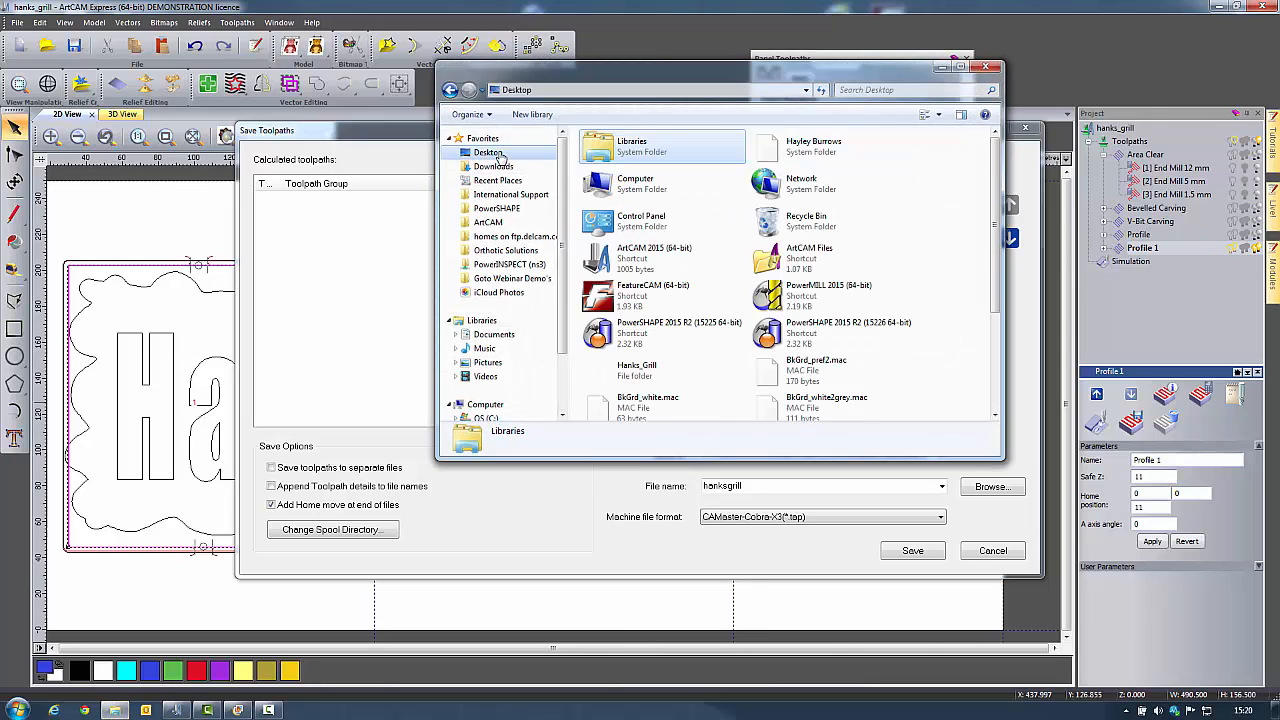
pyautogui.doubleClick(625, 370)
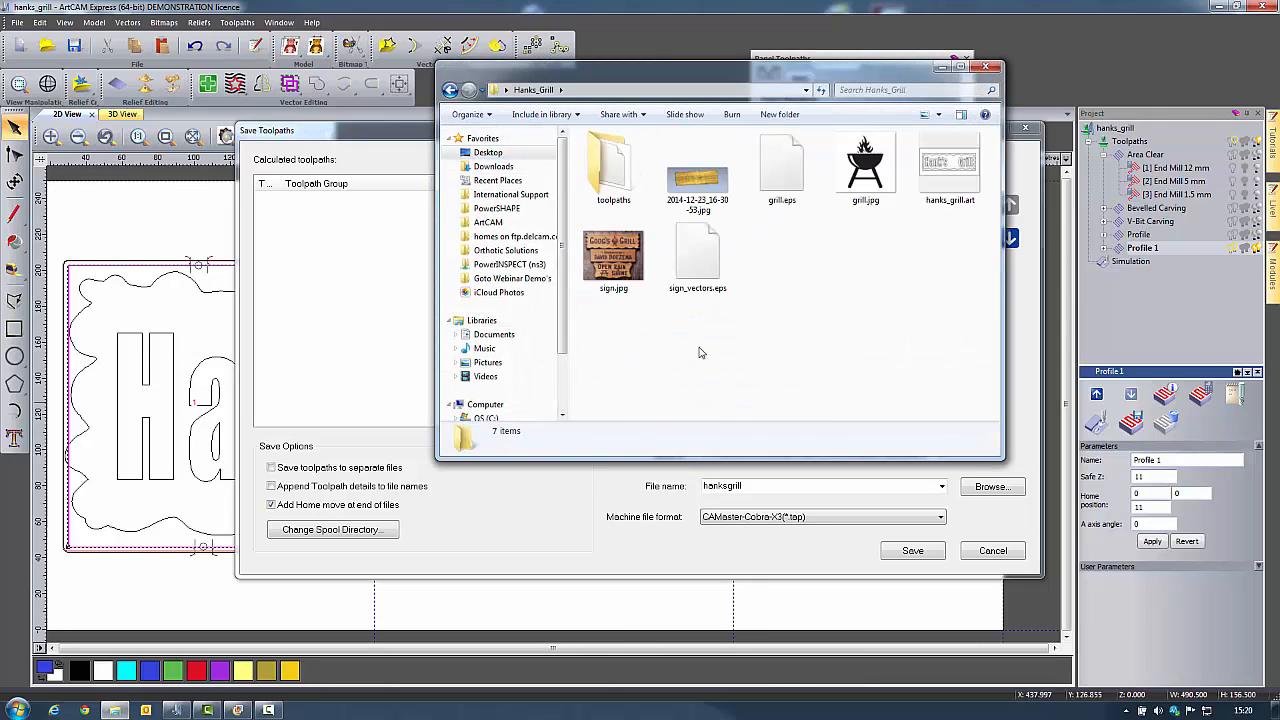
pyautogui.doubleClick(613, 172)
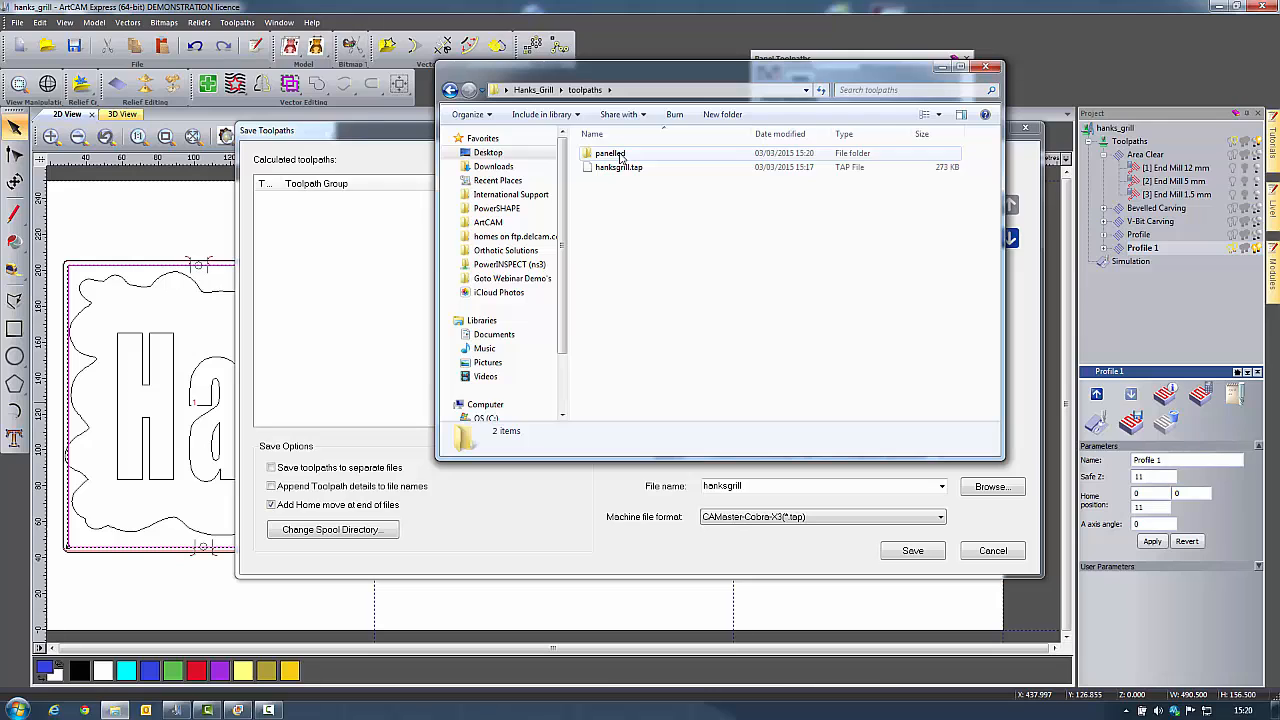
pyautogui.doubleClick(617, 155)
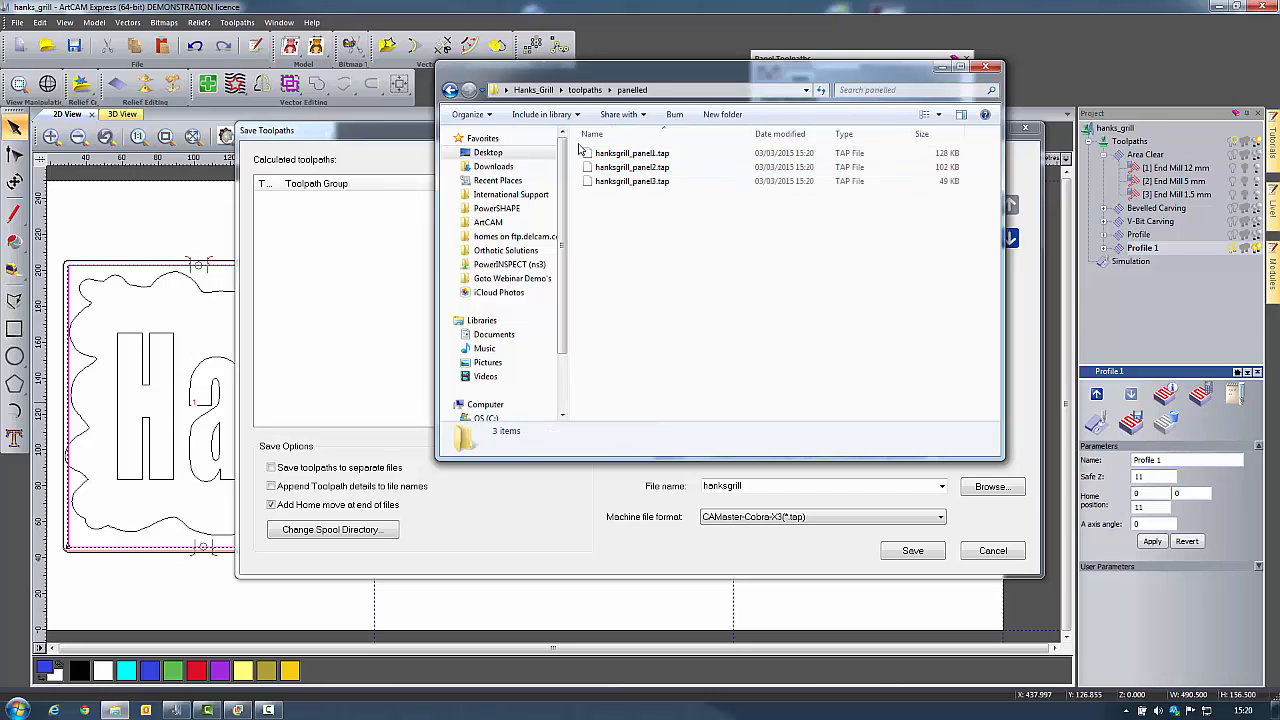
pyautogui.click(666, 156)
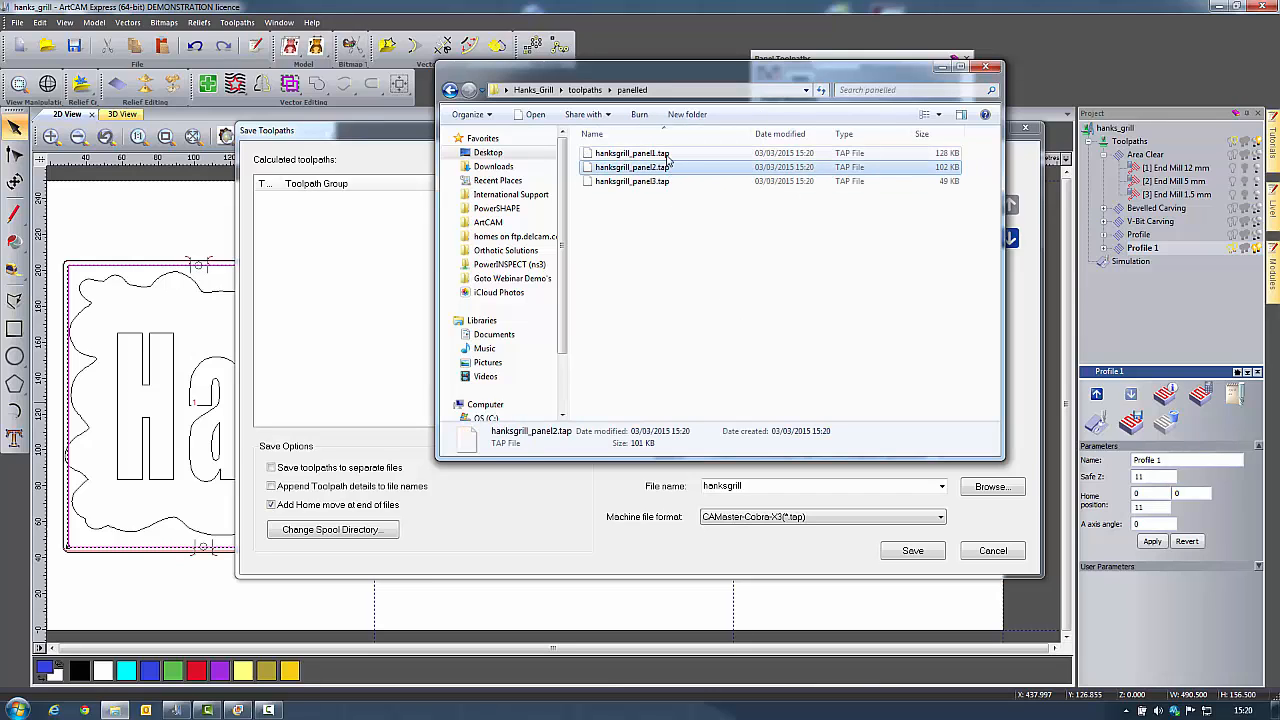
pyautogui.click(670, 168)
pyautogui.click(700, 182)
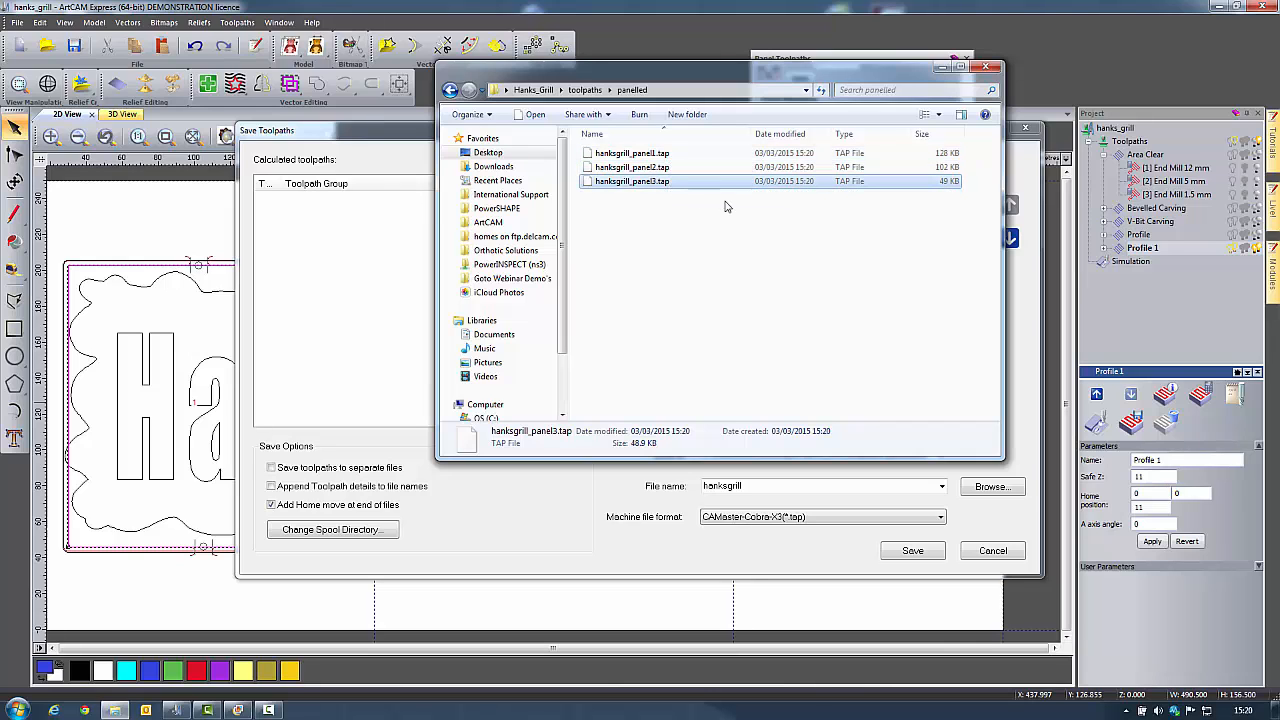
# Open hanksgrill_panel1.tap in Notepad++ and look through the machine code for panel 1.
pyautogui.click(664, 156)
pyautogui.rightClick(666, 156)
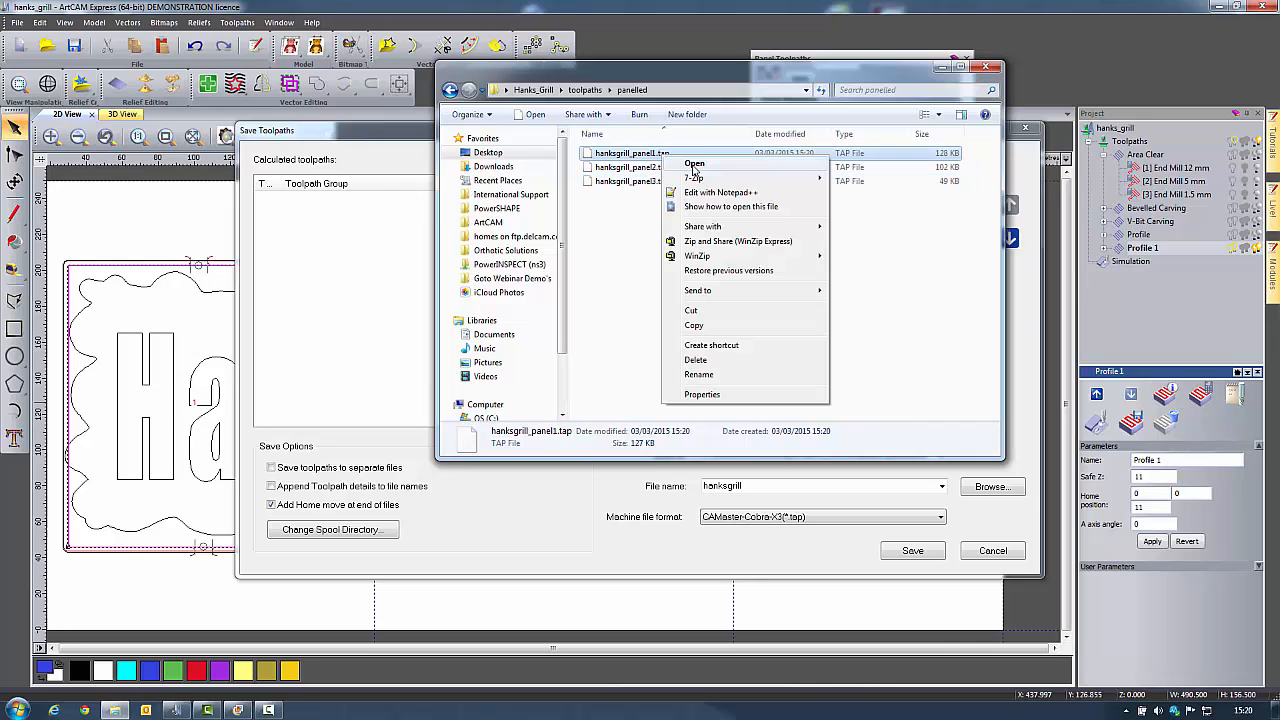
pyautogui.click(702, 192)
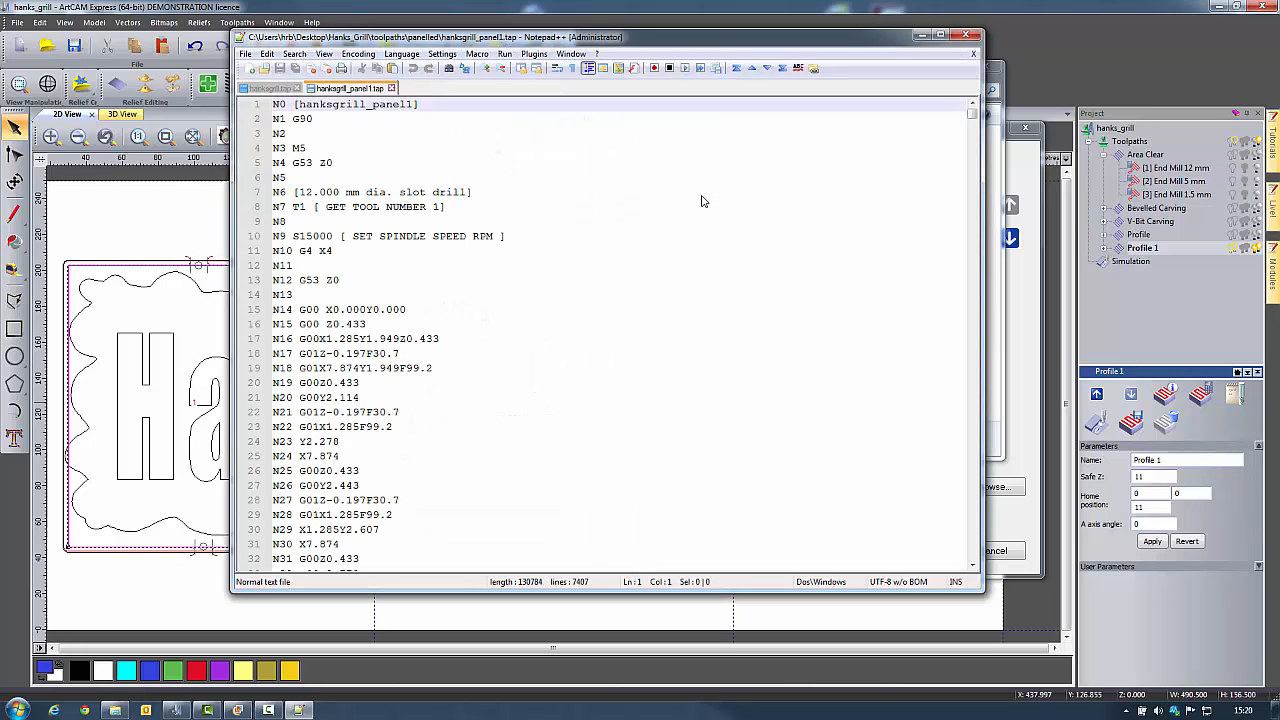
pyautogui.moveTo(976, 118); pyautogui.dragTo(976, 148)
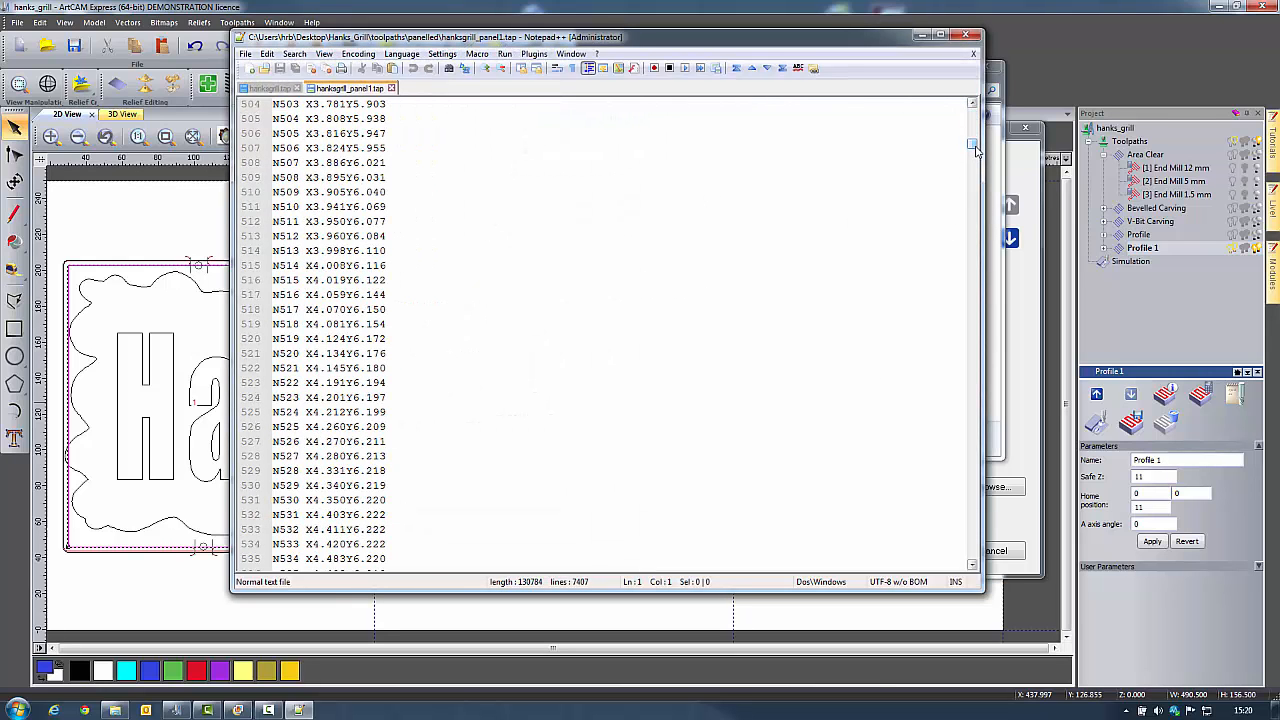
# Minimise Notepad++ and the folder window, returning to ArtCAM Express, and close the Save Toolpaths dialog.
pyautogui.click(921, 36)
pyautogui.click(941, 67)
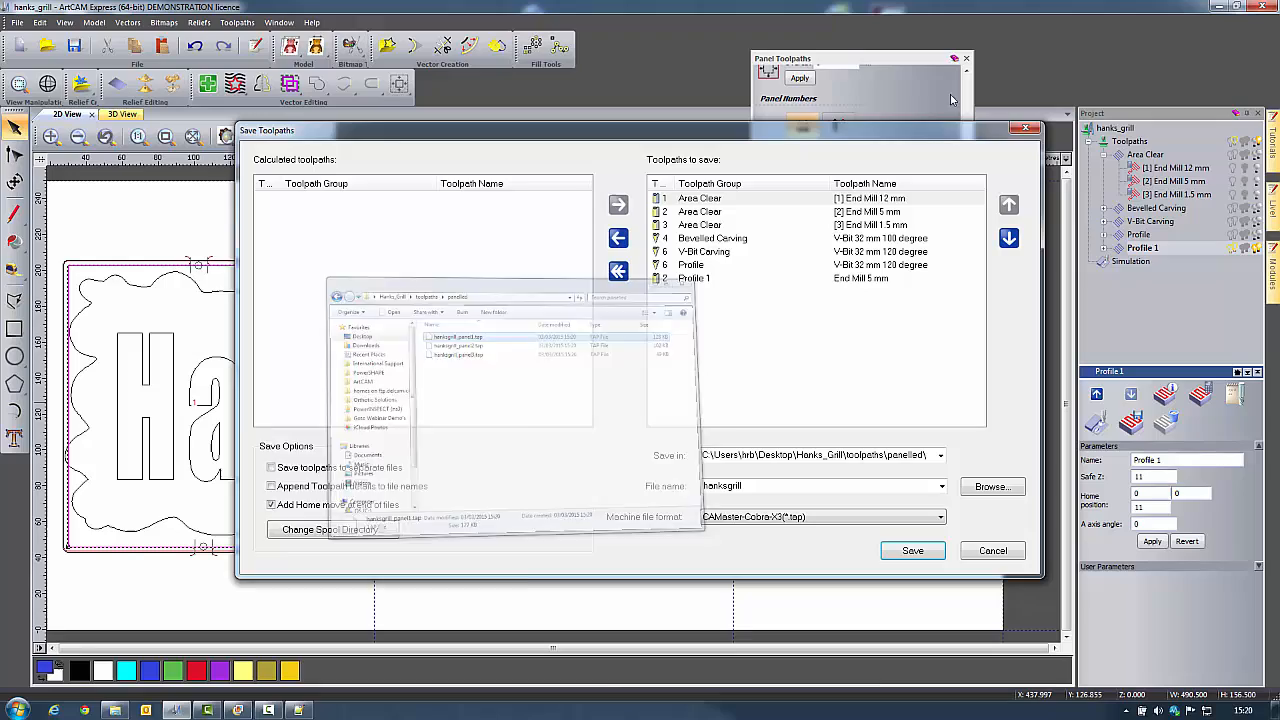
pyautogui.click(1025, 127)
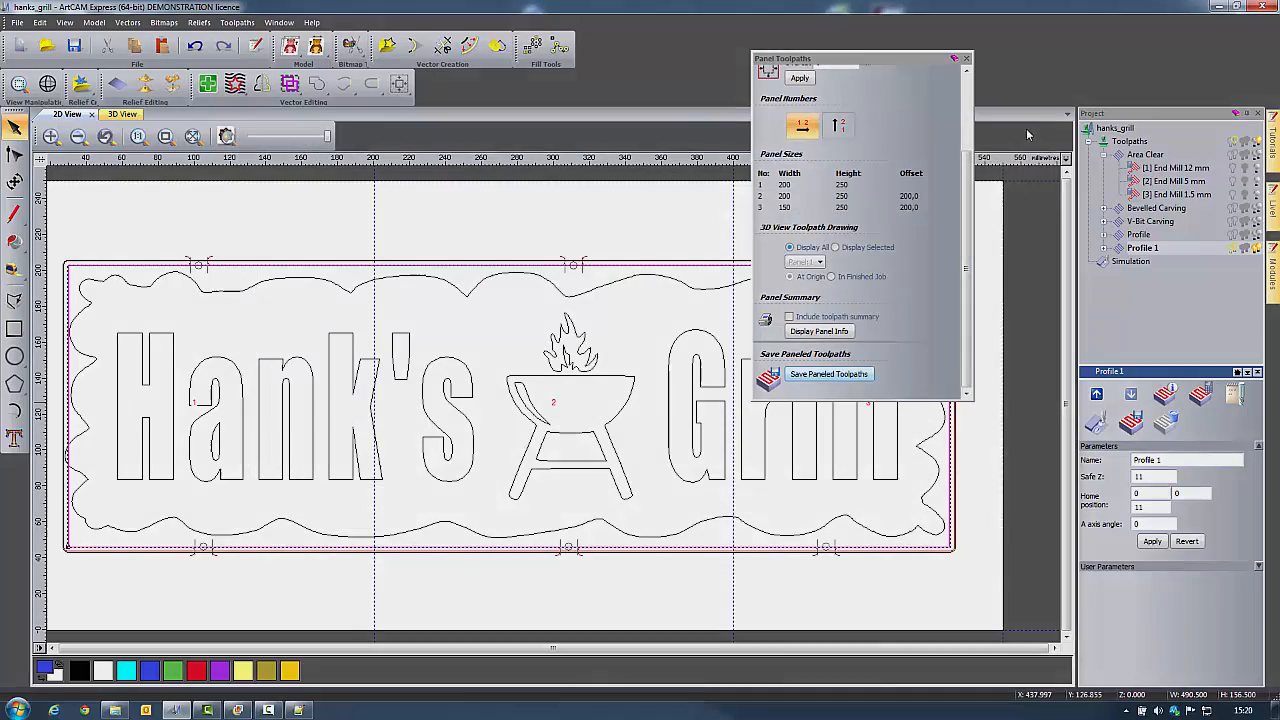